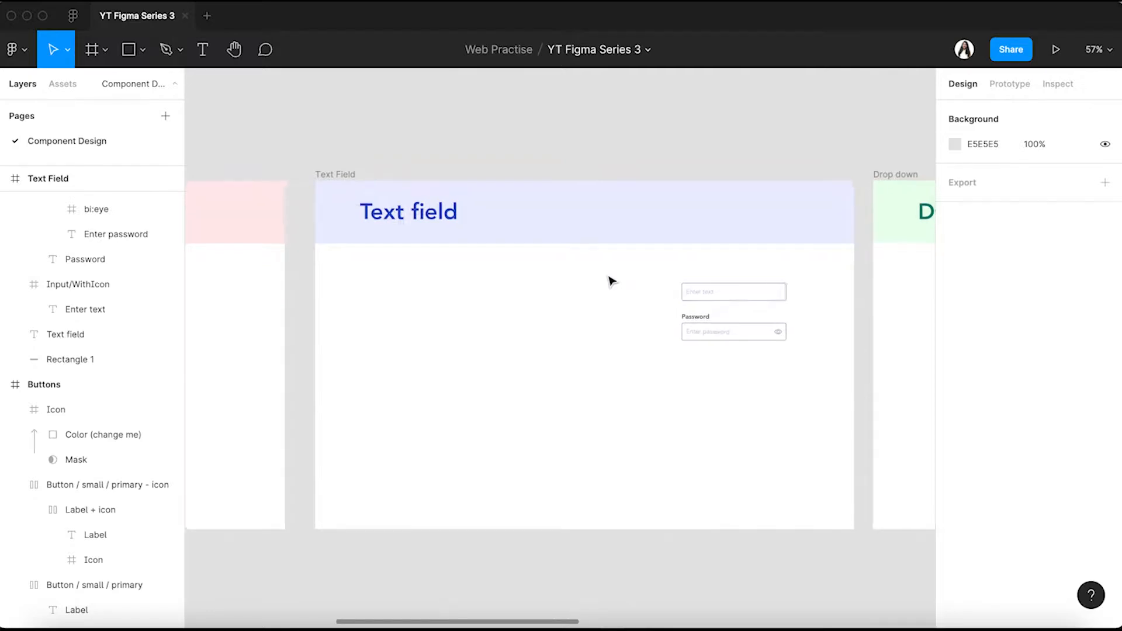
Look over the sample components in the Text Field, Drop down, Tabs and Buttons frames.
scroll(610, 282, "right", 10)
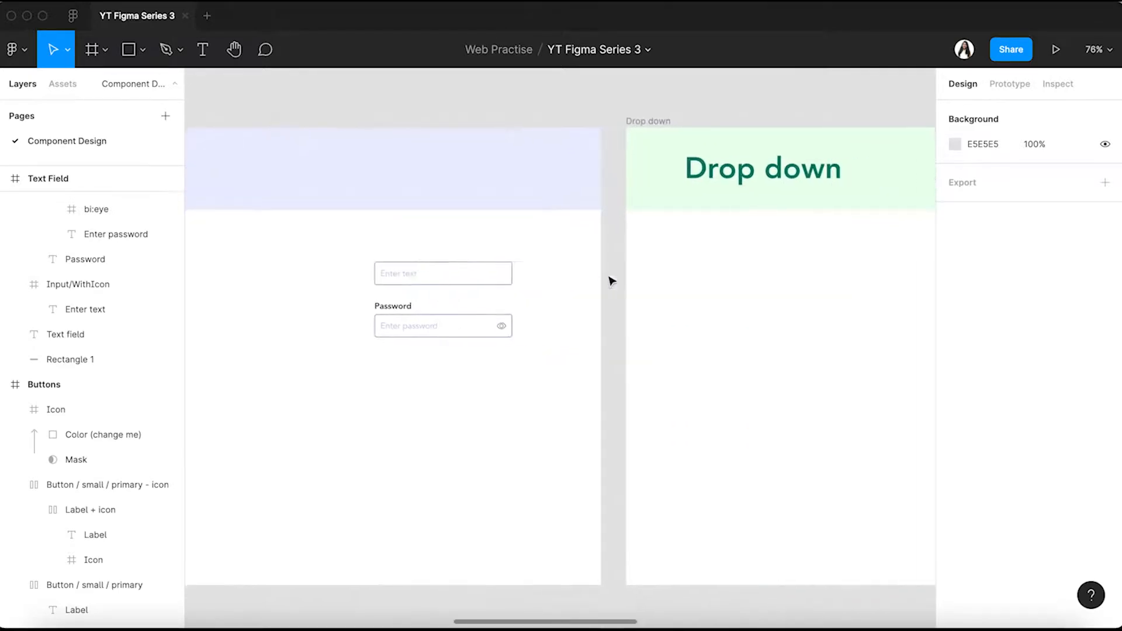
scroll(611, 282, "right", 8)
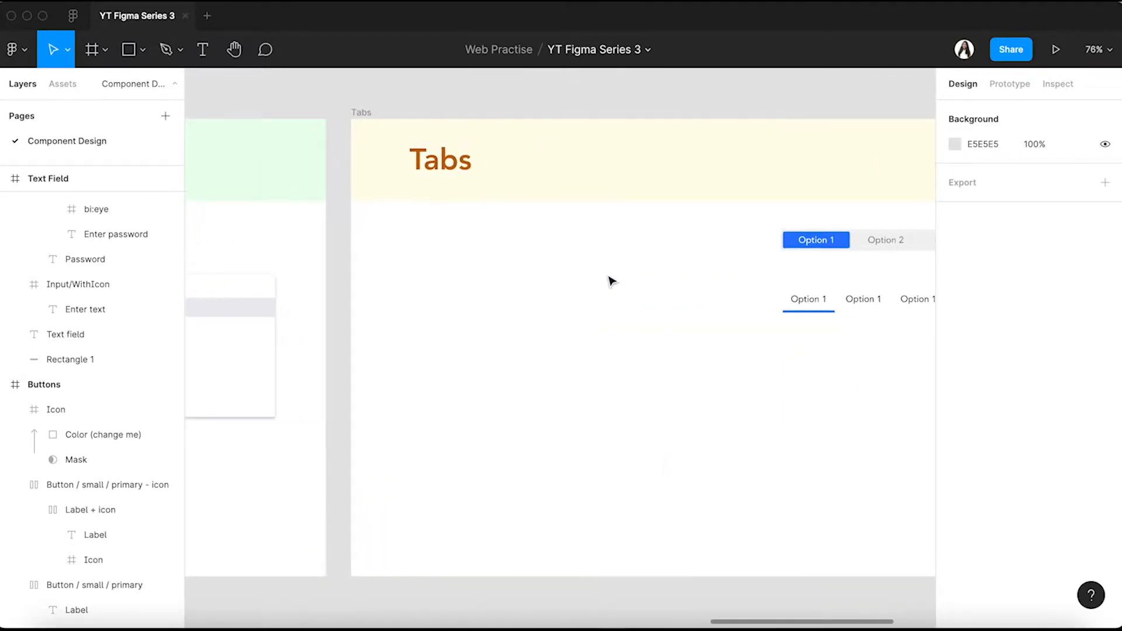
scroll(610, 282, "down", 5)
scroll(610, 282, "left", 15)
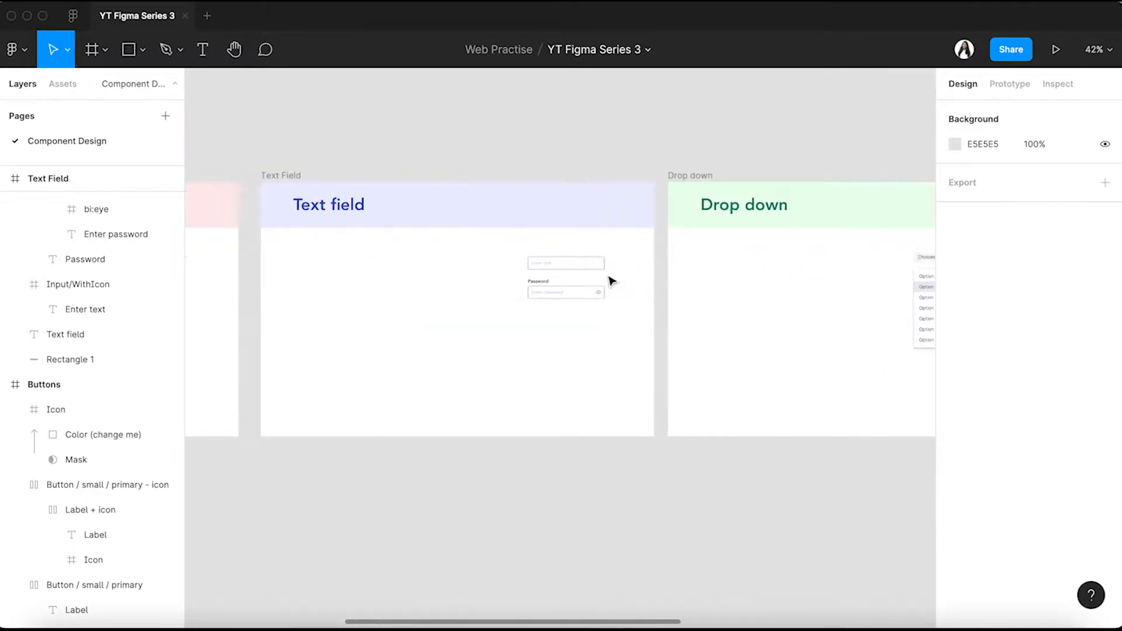
scroll(429, 304, "up", 3)
scroll(429, 303, "left", 3)
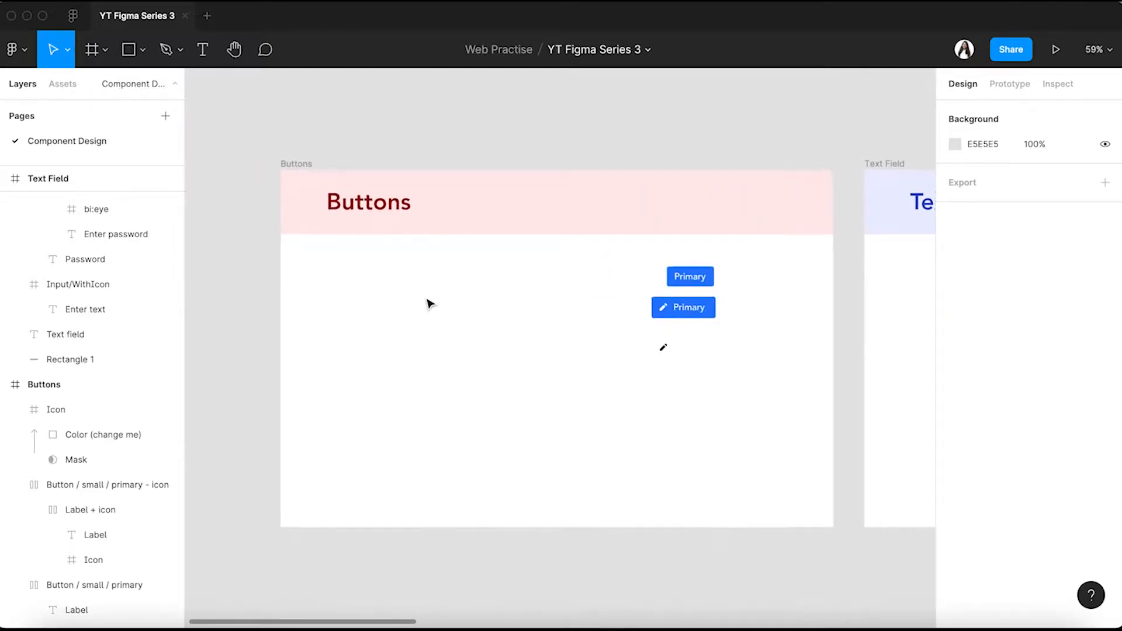
scroll(429, 304, "up", 3)
scroll(430, 304, "down", 1)
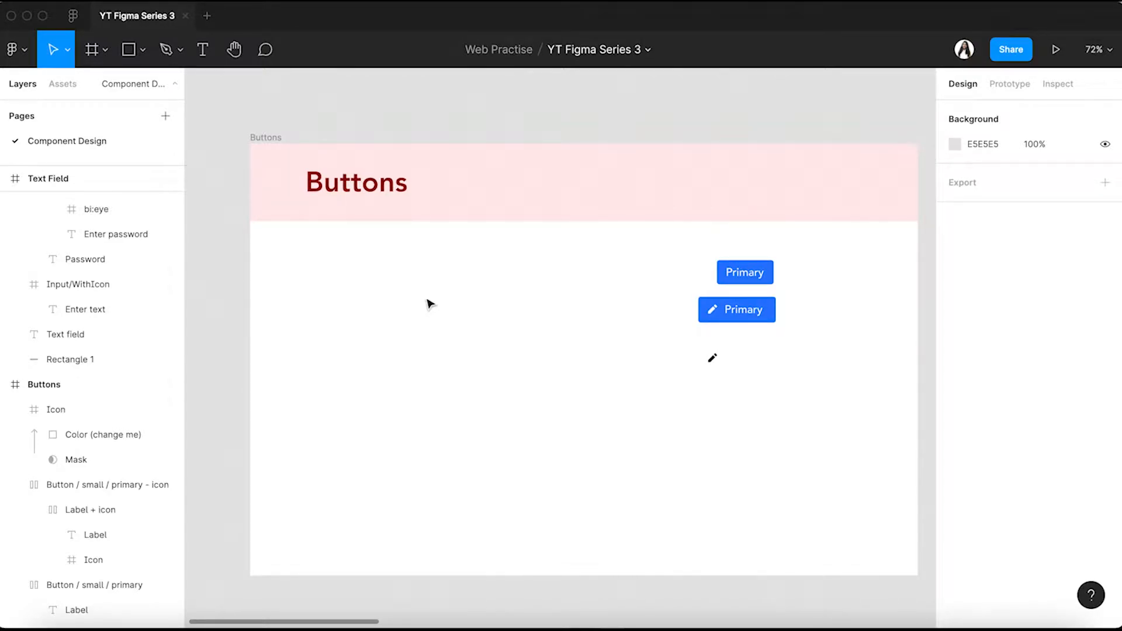
Add a "Primary" text label in the empty area of the Buttons frame and set its weight to Medium.
scroll(430, 304, "up", 5)
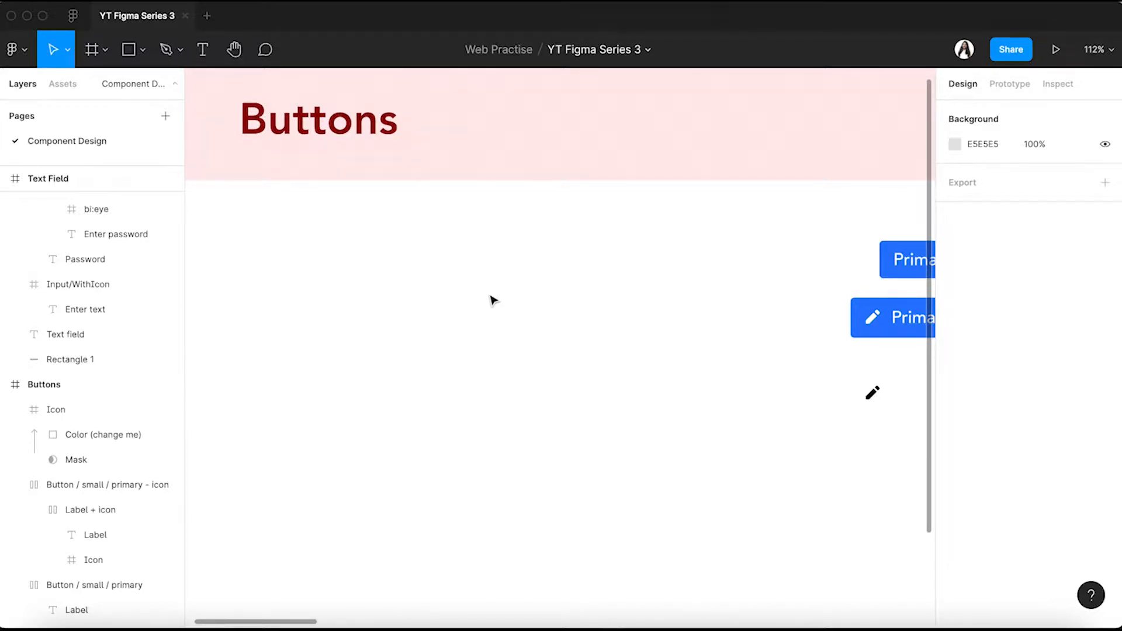
key("t")
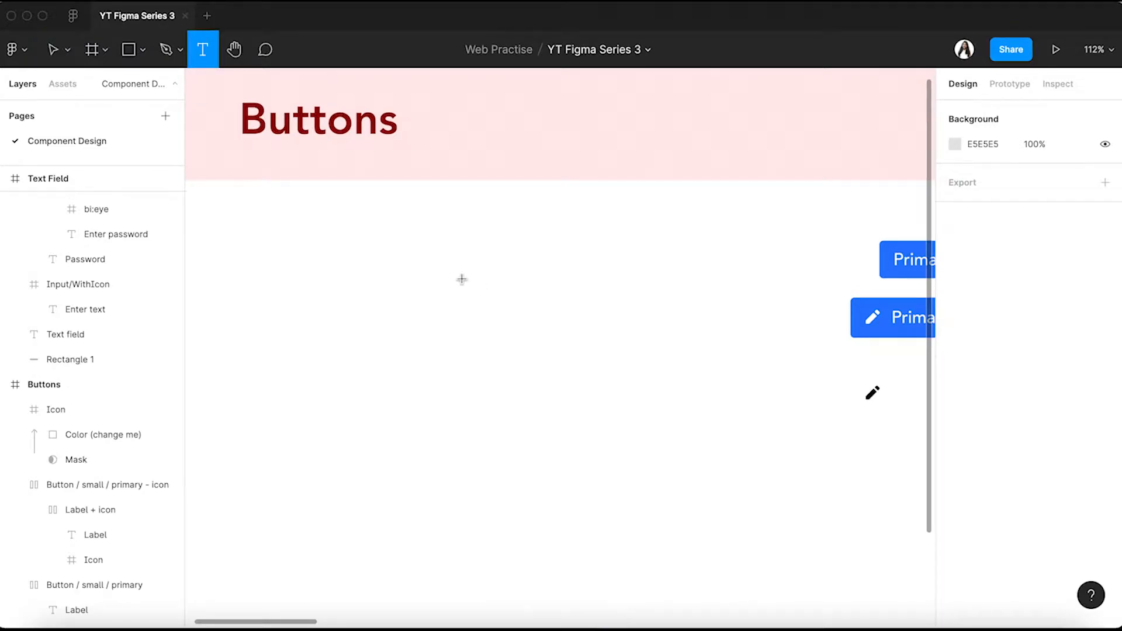
left_click(461, 281)
type("Primary")
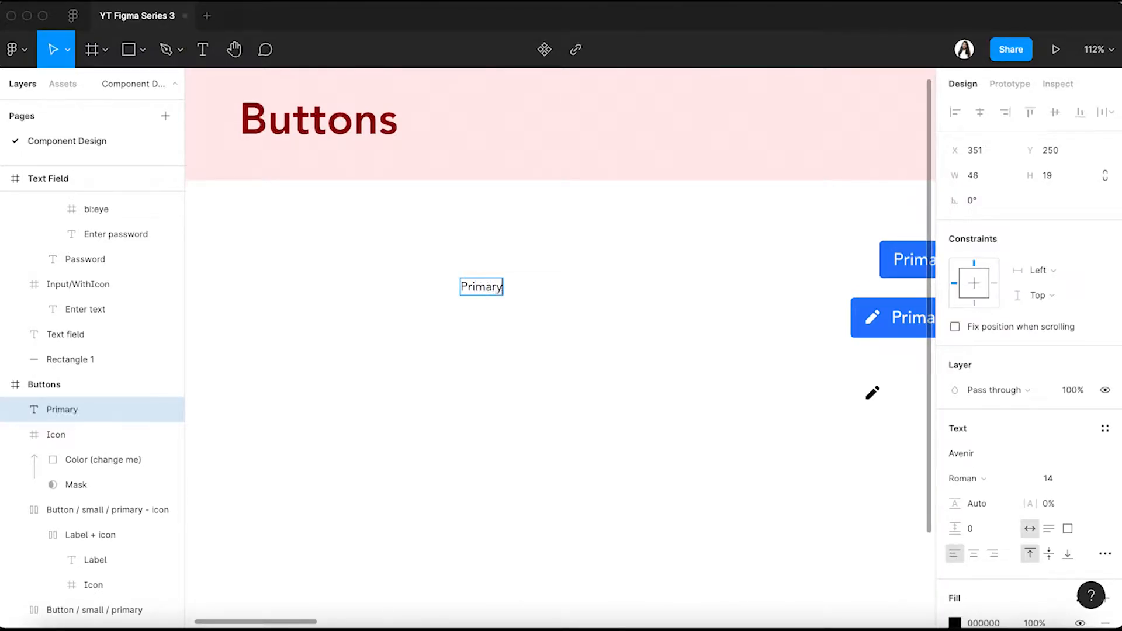
left_click(993, 480)
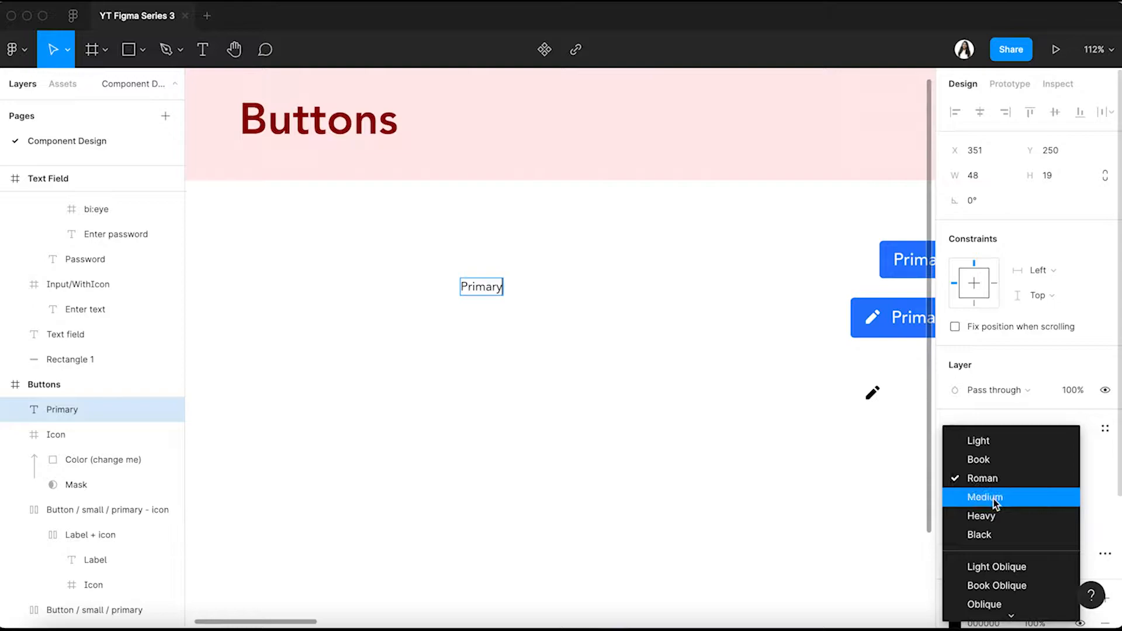
left_click(994, 496)
Wrap the new Primary label in an auto layout frame.
scroll(494, 309, "up", 5)
double_click(480, 273)
scroll(480, 273, "up", 3)
key("Escape")
key("shift+a")
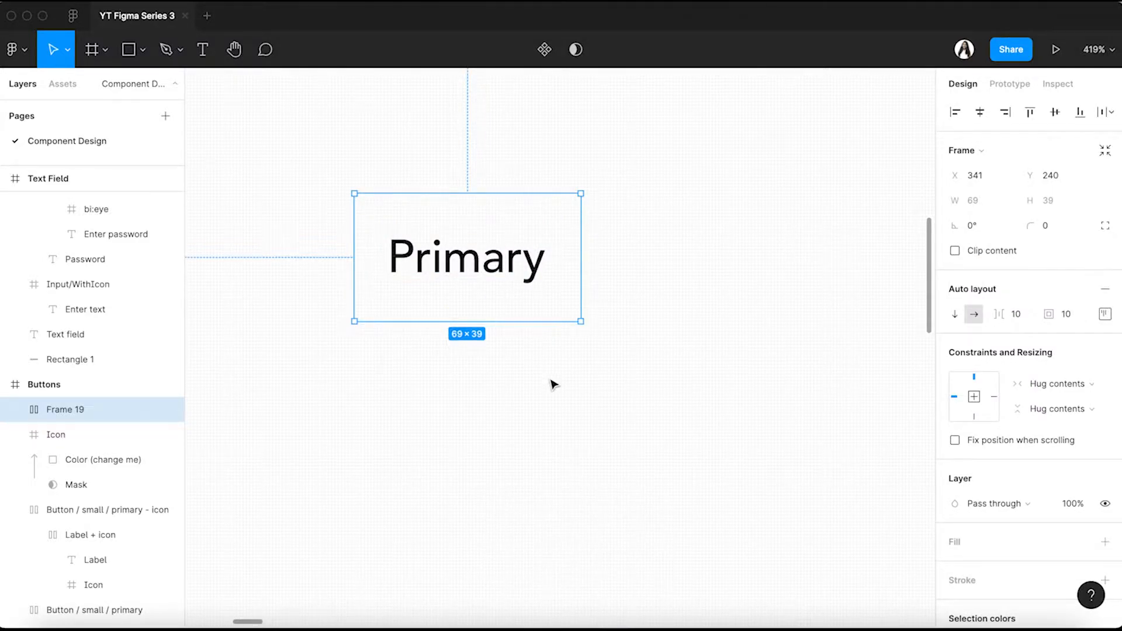
Add a fill to the auto layout frame and colour it with the document's blue 2F80ED.
scroll(1077, 488, "down", 3)
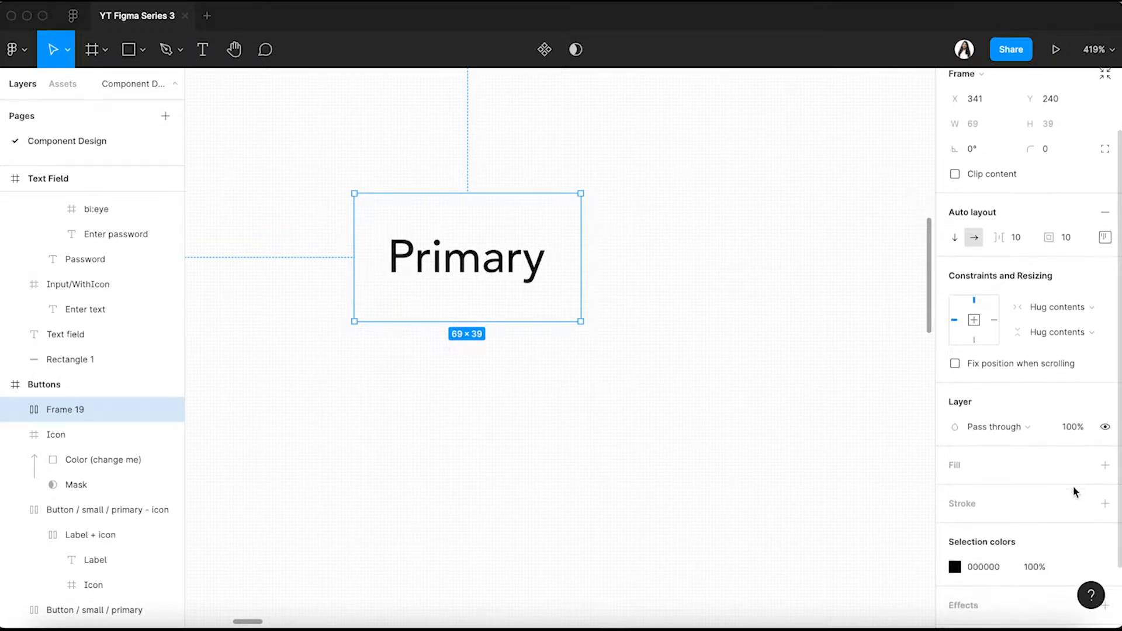
left_click(1105, 465)
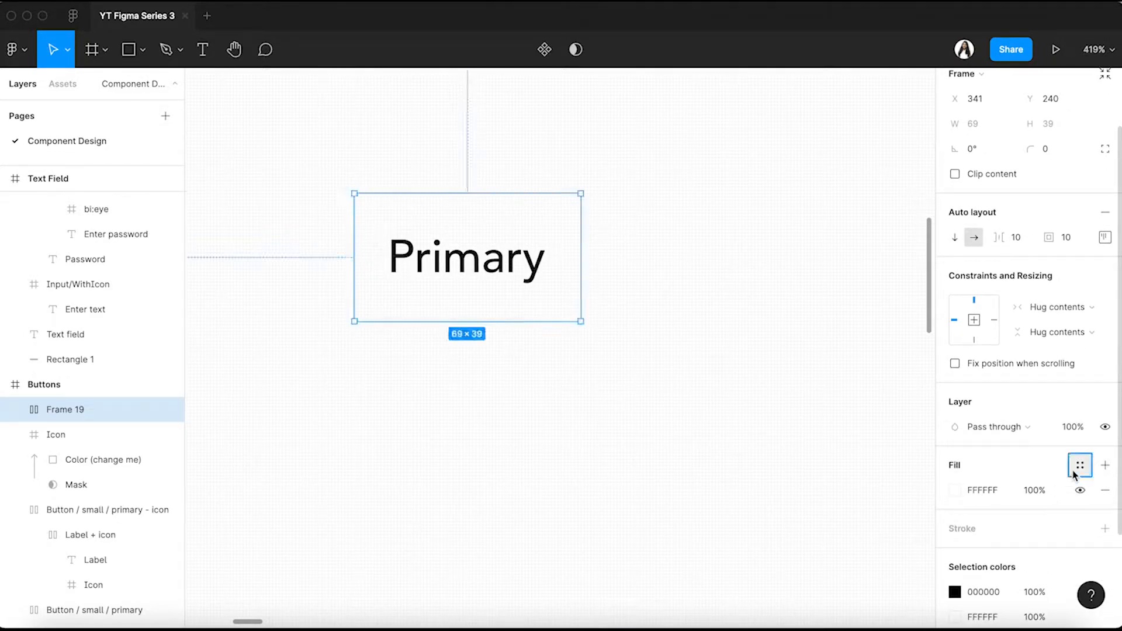
left_click(1079, 466)
left_click(894, 483)
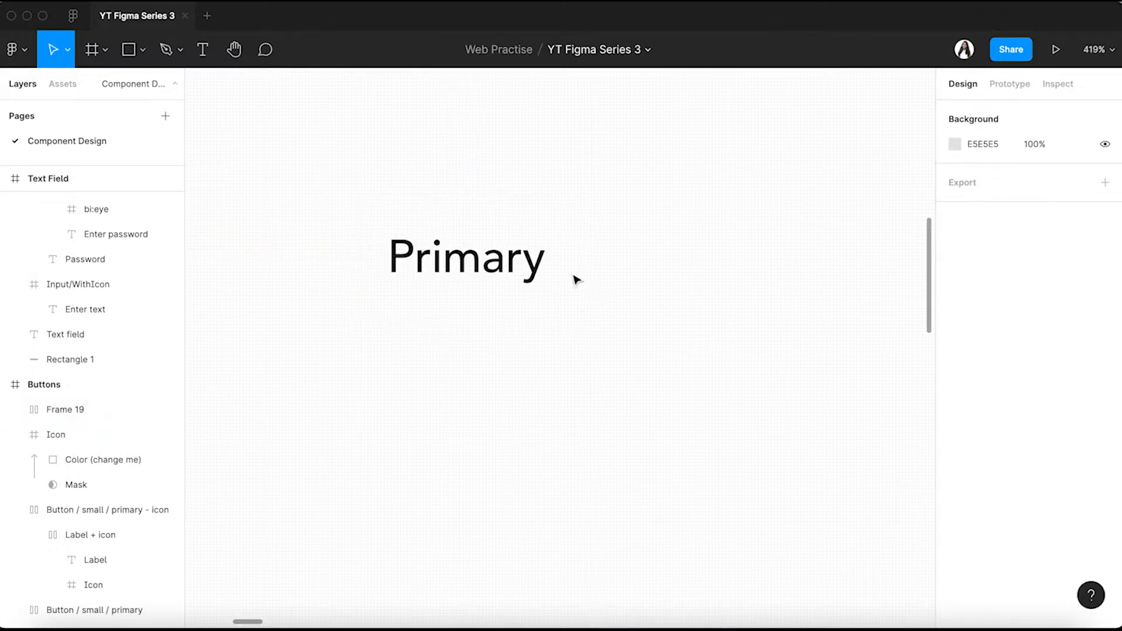
left_click(526, 281)
left_click(954, 567)
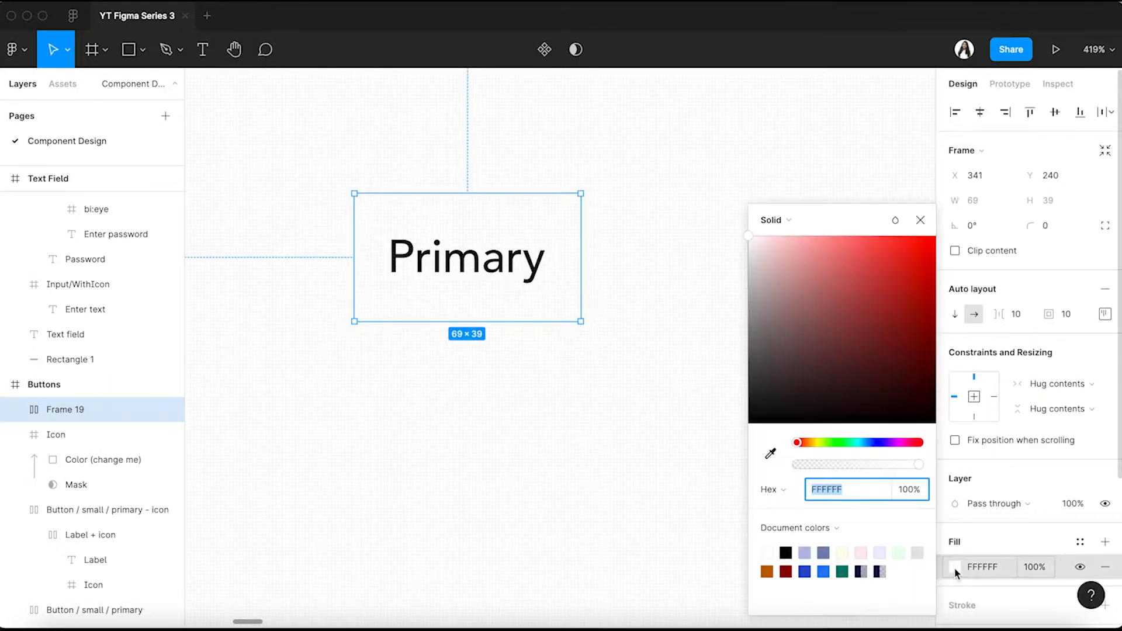
left_click(824, 571)
left_click(493, 433)
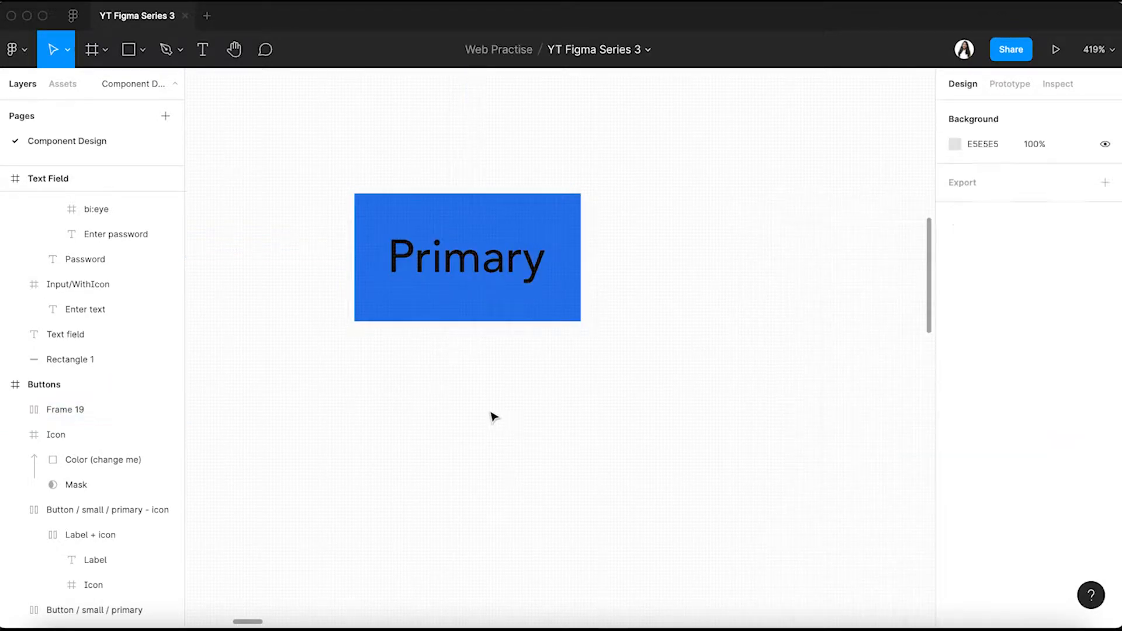
Change the Primary label's text fill inside the blue frame to white.
left_click(498, 268)
double_click(498, 268)
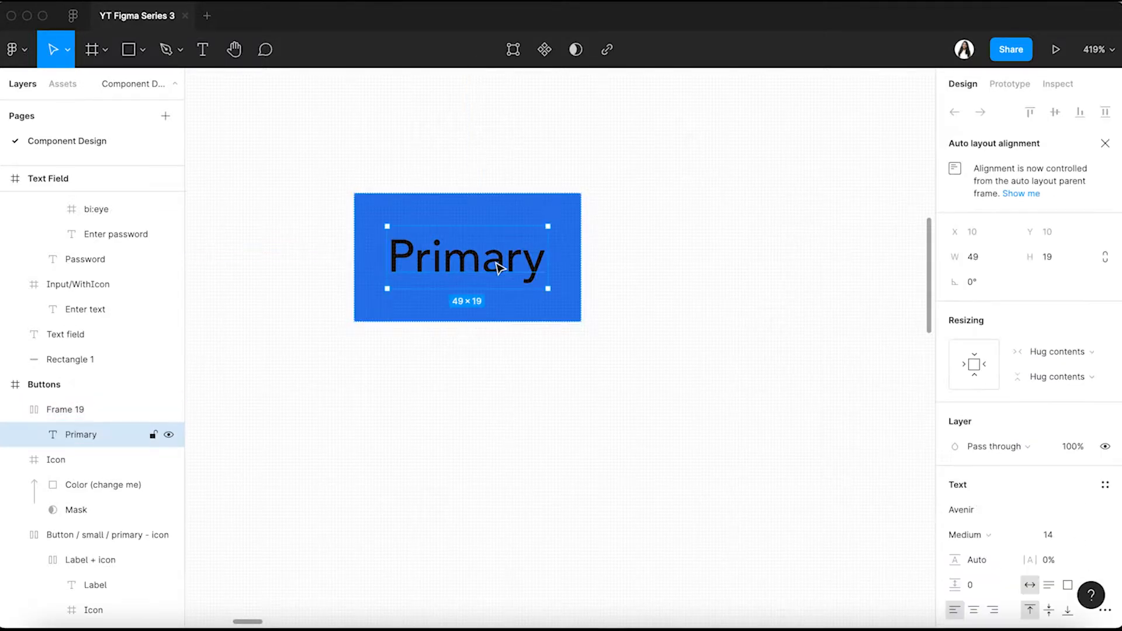
scroll(969, 577, "down", 3)
left_click(956, 585)
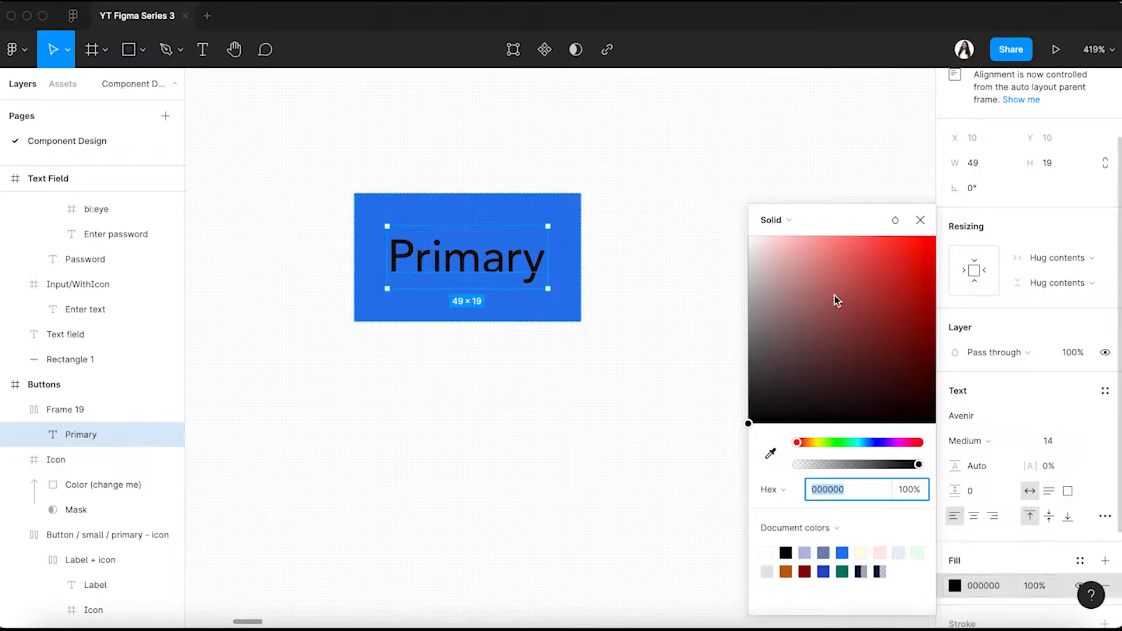
left_click_drag(834, 296, 677, 197)
left_click(676, 281)
Set the blue button frame's corner radius to 4.
left_click(572, 221)
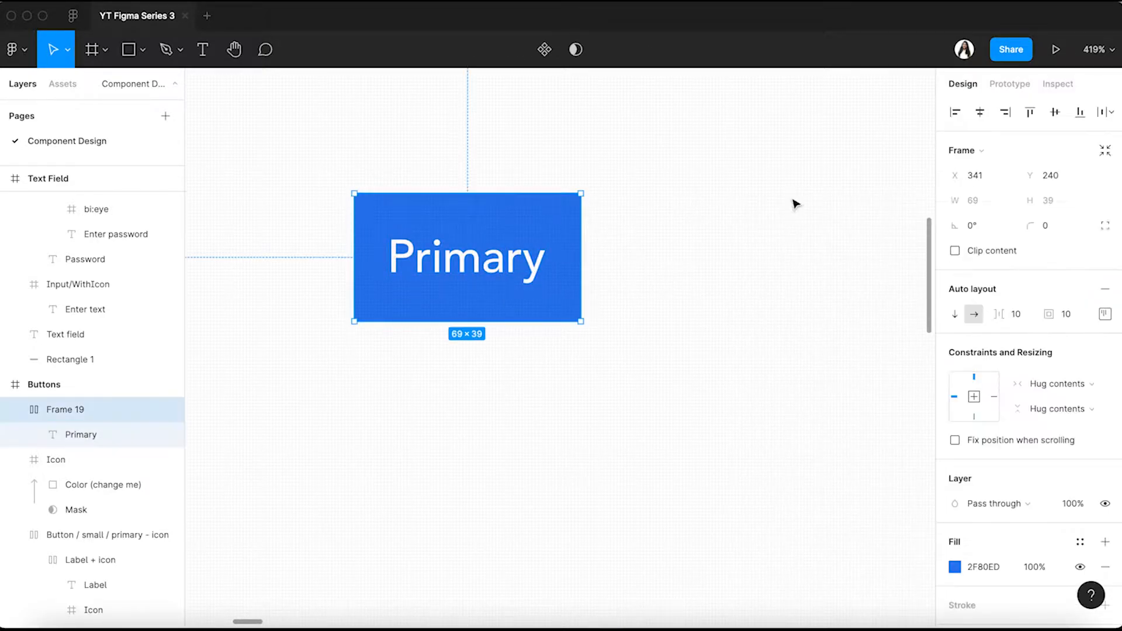
left_click(1069, 229)
type("4")
key("Return")
left_click(611, 386)
scroll(611, 387, "down", 3)
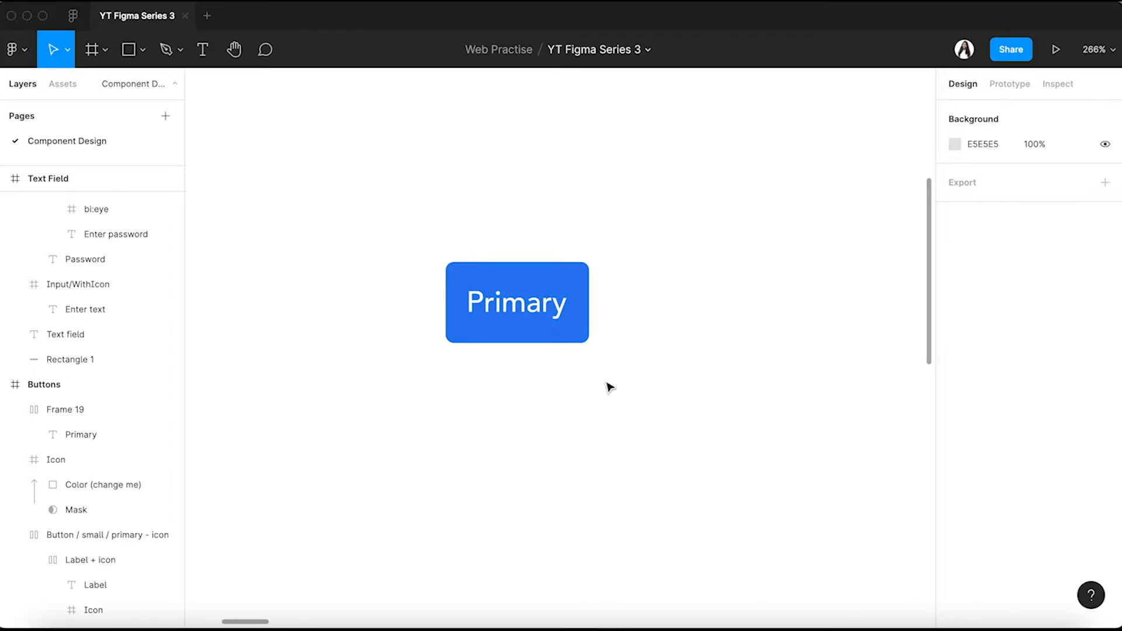
Move the standalone pencil icon from the sample buttons to below the new Primary button, at about X 389, Y 342.
scroll(609, 385, "right", 5)
scroll(610, 386, "down", 2)
scroll(610, 386, "right", 5)
scroll(610, 386, "right", 3)
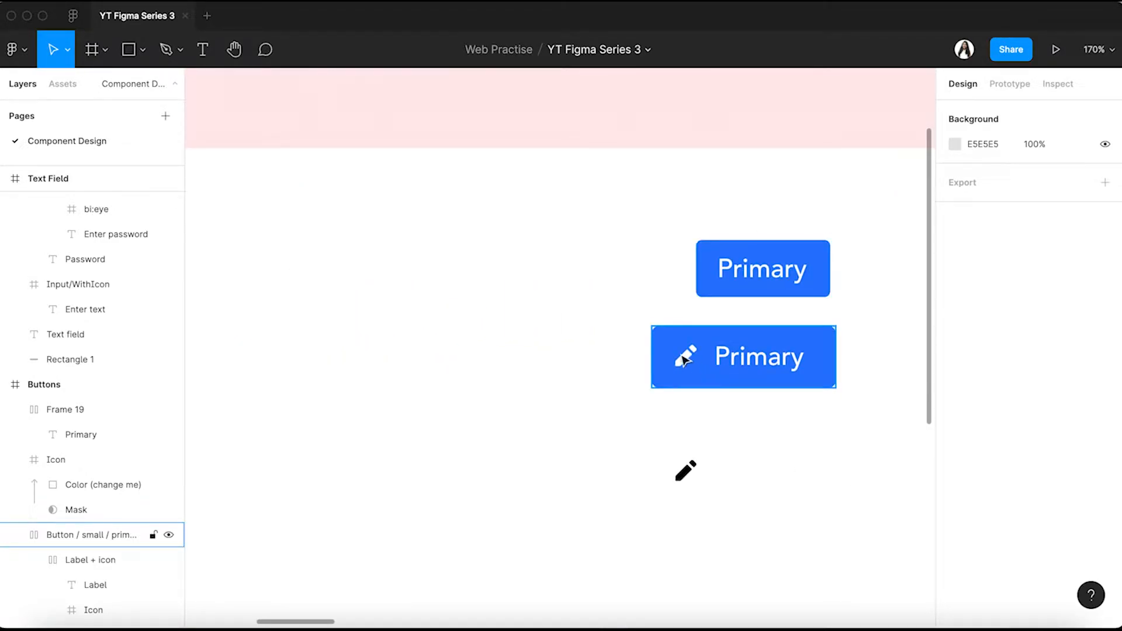
scroll(731, 362, "left", 5)
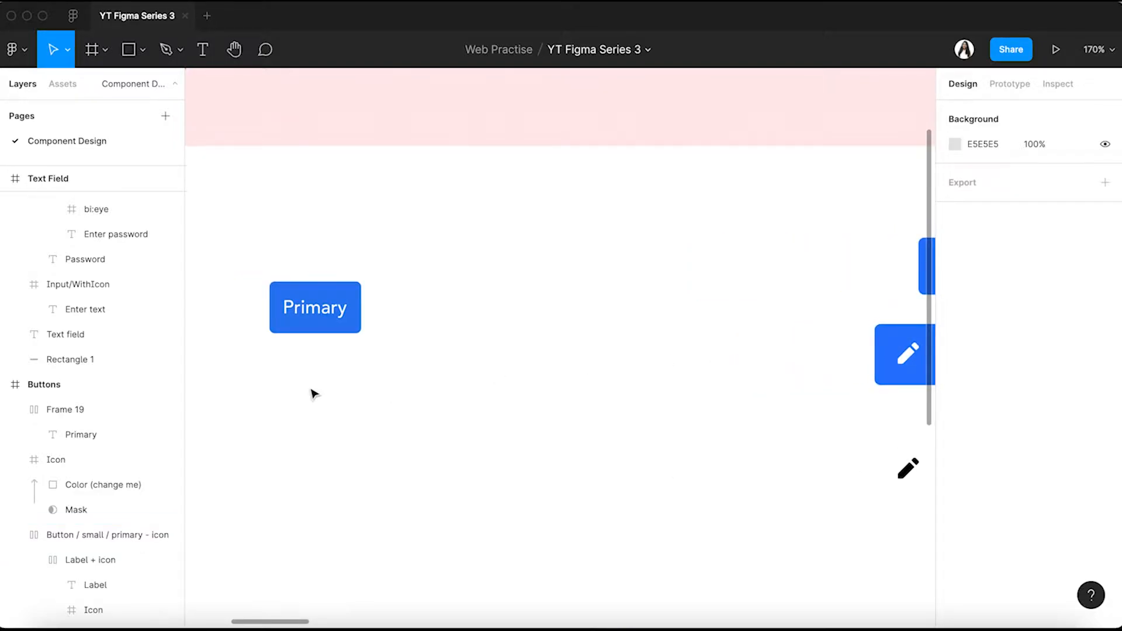
left_click_drag(909, 470, 351, 433)
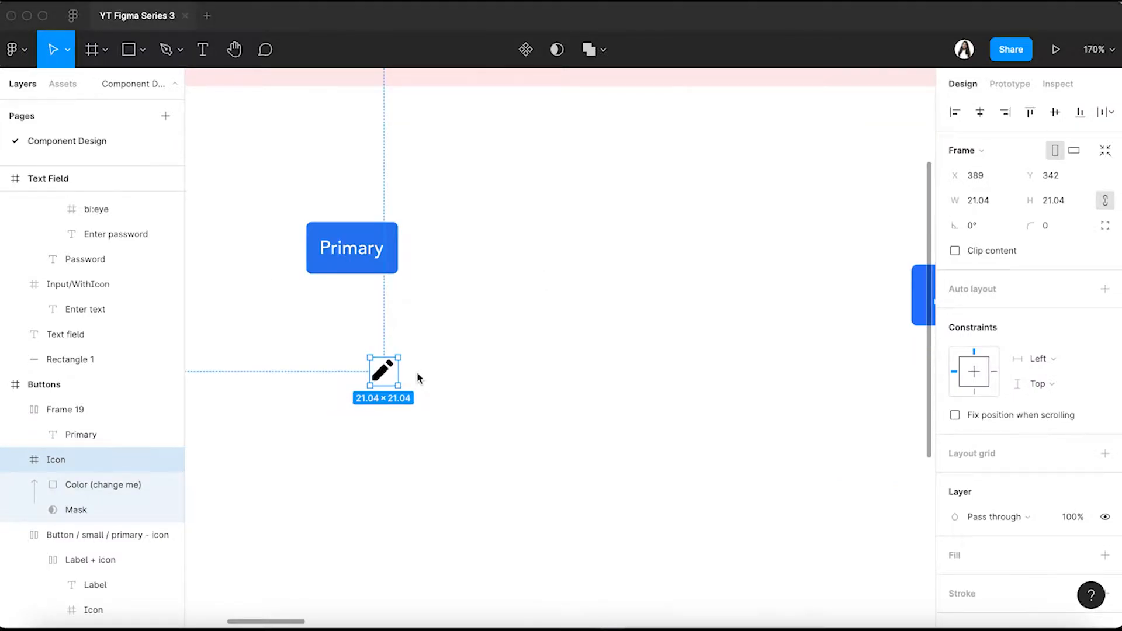
left_click(428, 373)
Add a "Primary" text label beside the pencil icon and align it with the icon at about X 421, Y 342.
key("t")
left_click(412, 368)
type("Primary")
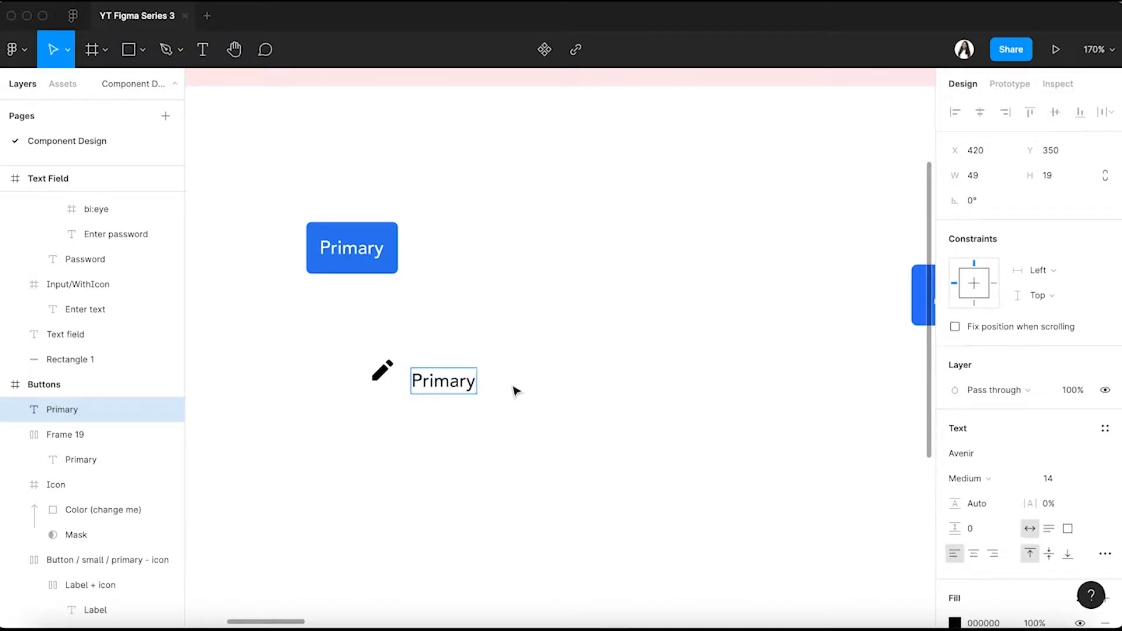
key("Escape")
left_click_drag(447, 390, 449, 381)
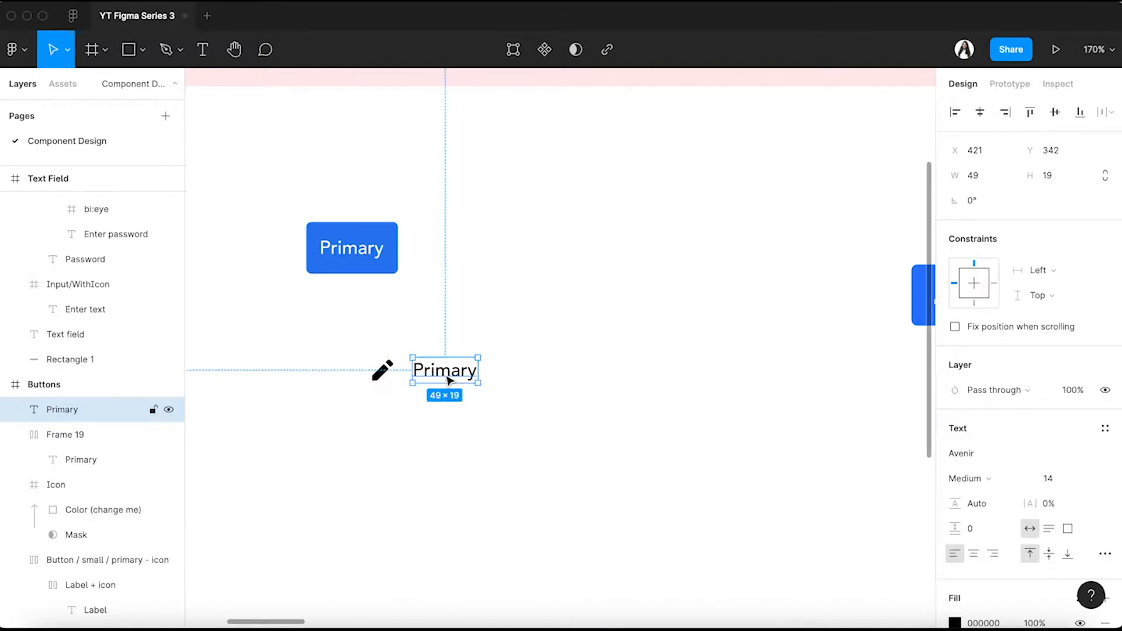
Combine the pencil icon and its Primary label in a horizontal auto layout with centred alignment.
left_click(388, 382, "shift")
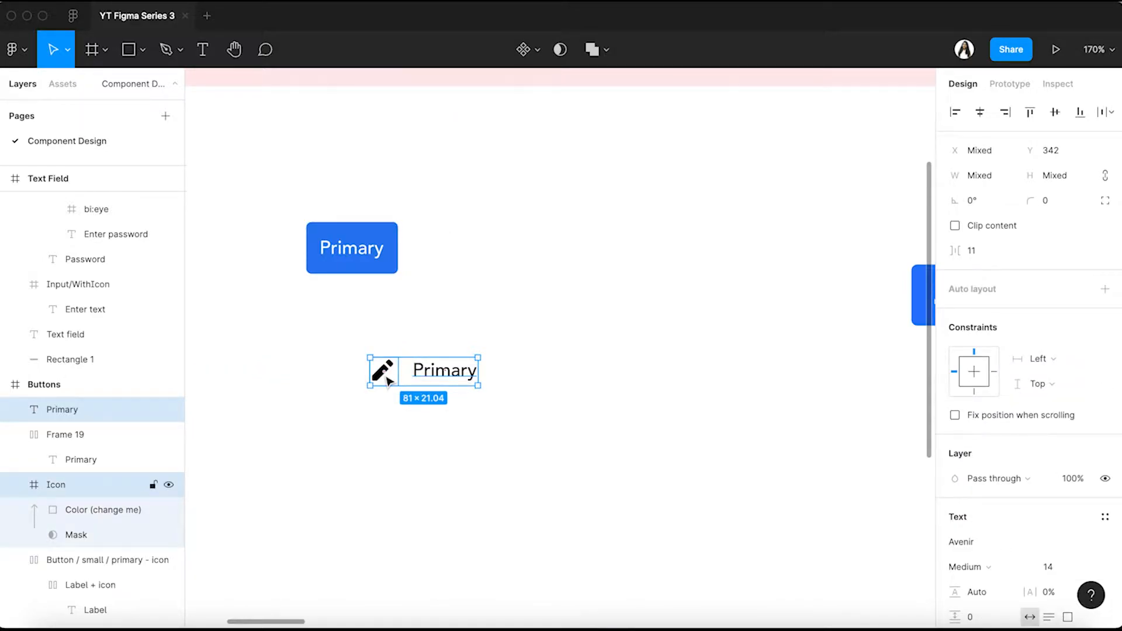
key("shift+a")
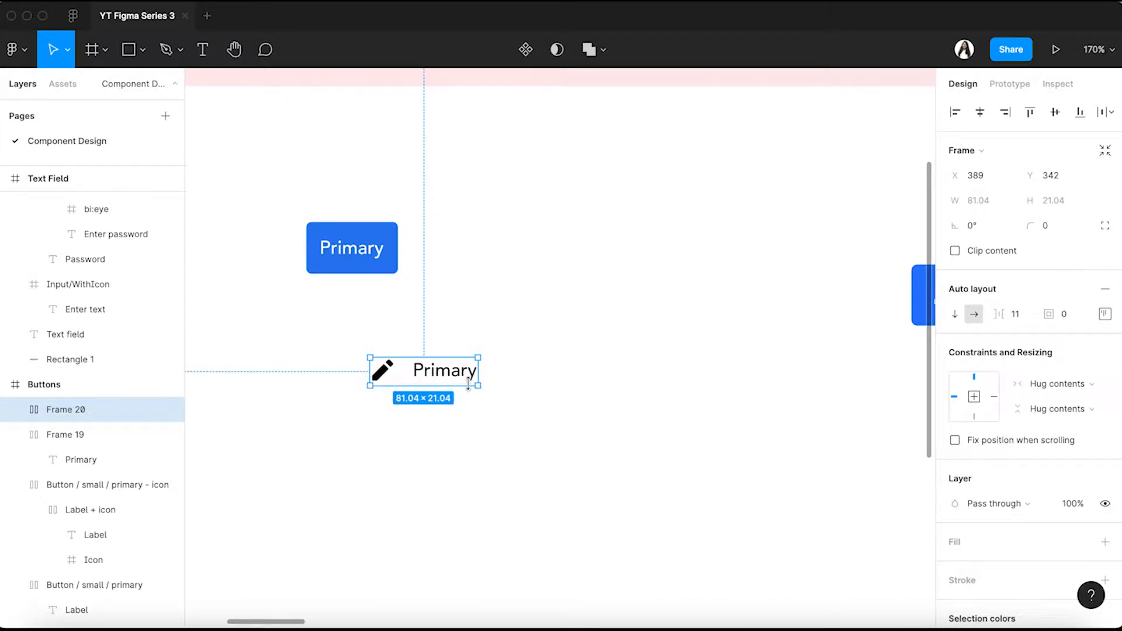
left_click(15, 409)
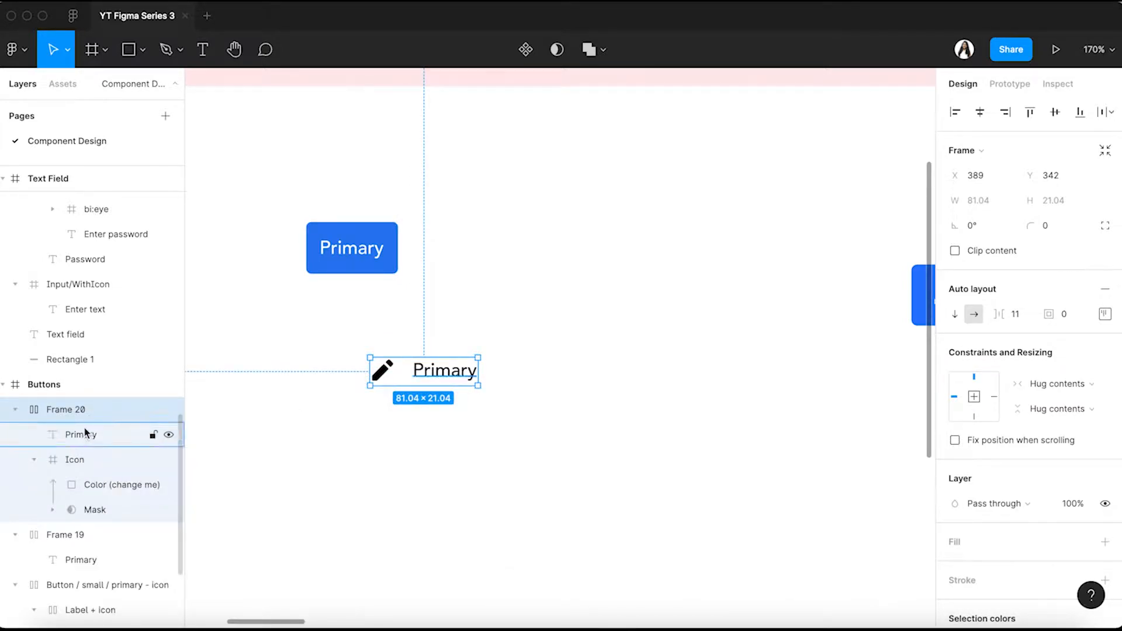
left_click(36, 459)
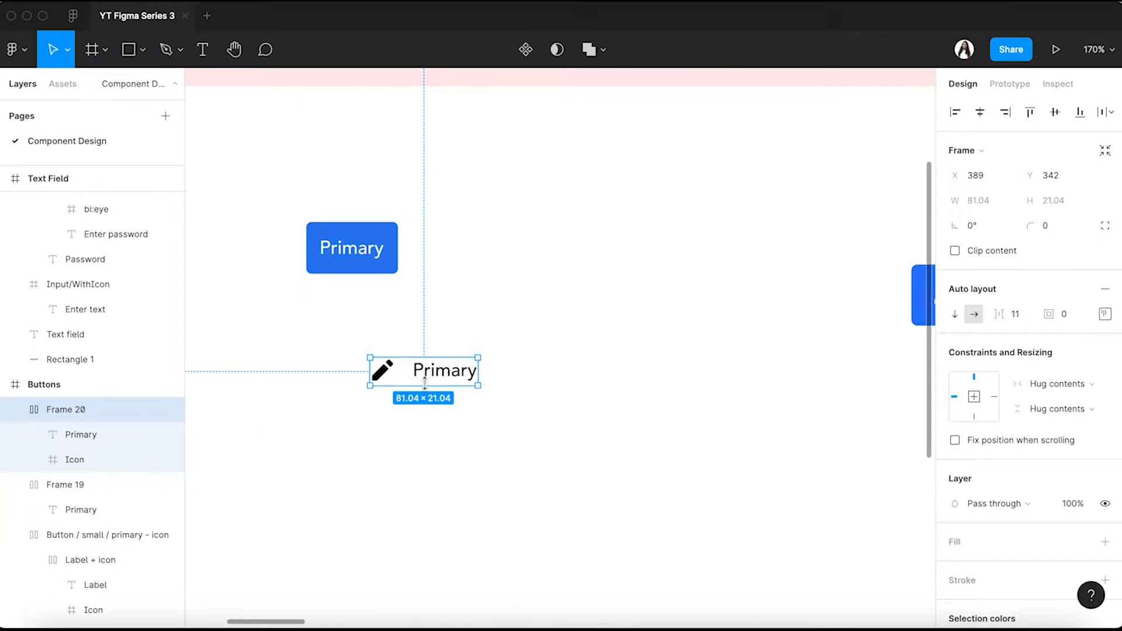
left_click(1105, 314)
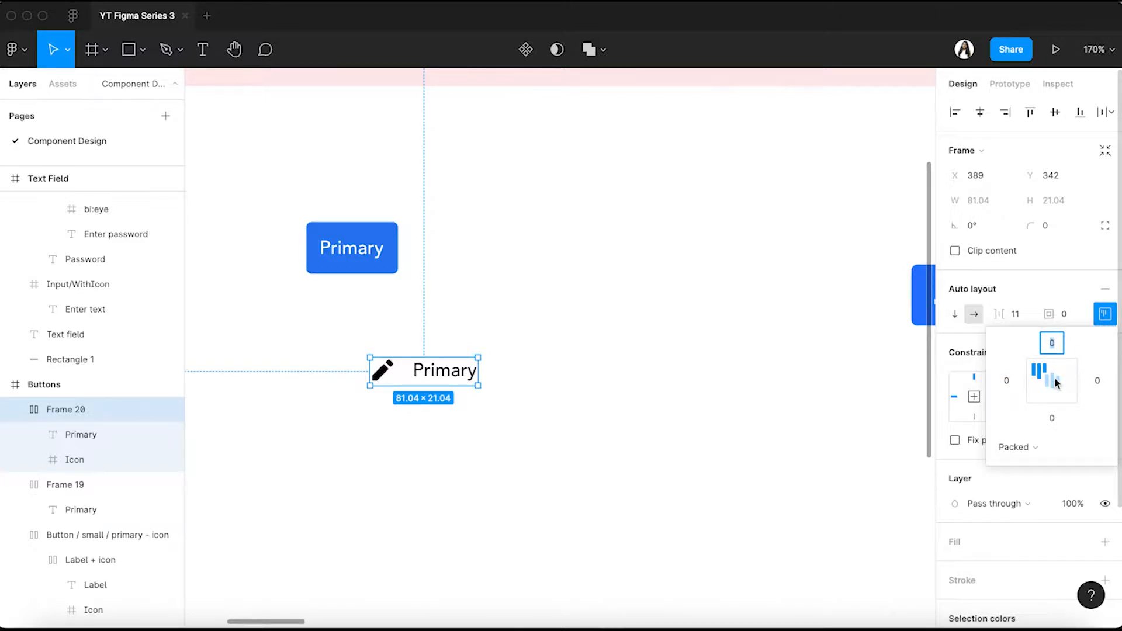
left_click(1056, 383)
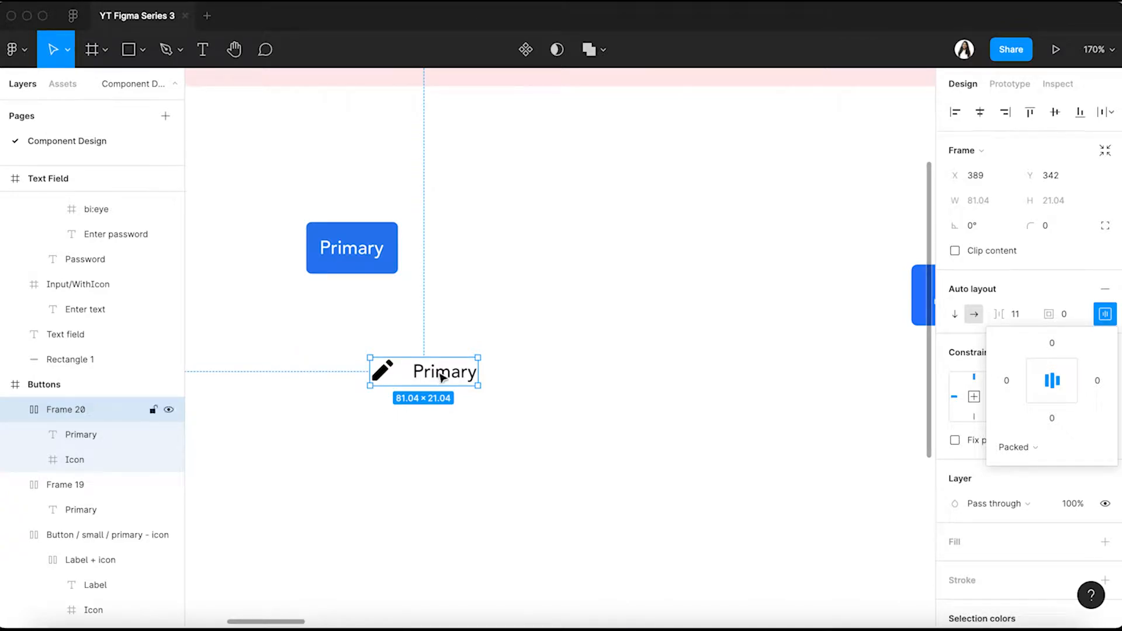
Set the auto layout spacing between the pencil icon and the label to 8.
left_click(1024, 314)
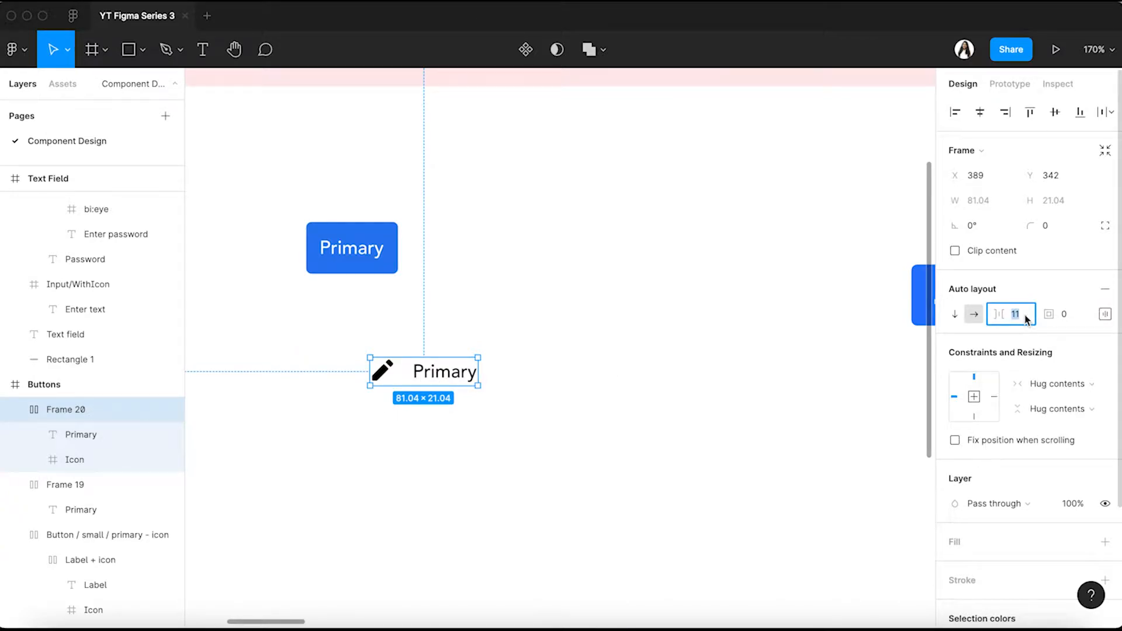
key("Down")
key("Down")
key("Down")
key("Down")
key("Up")
key("Up")
key("Up")
key("Up")
key("Up")
key("Up")
key("Up")
key("Up")
key("Down")
key("Down")
key("Down")
key("Down")
key("Down")
key("Down")
key("Down")
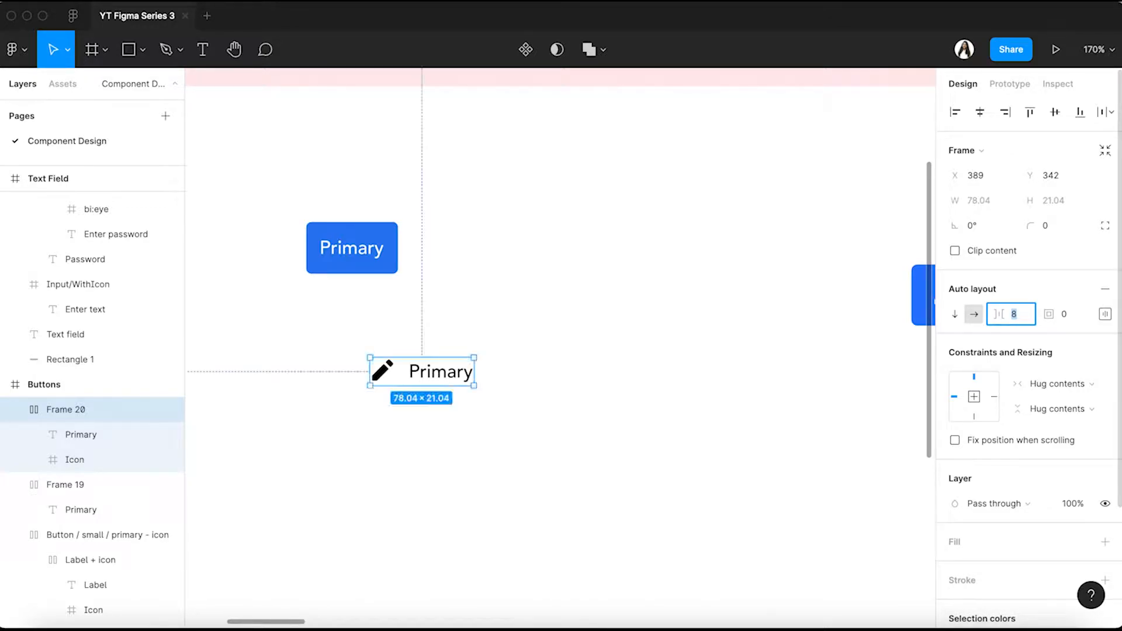
left_click(484, 413)
scroll(458, 386, "down", 3)
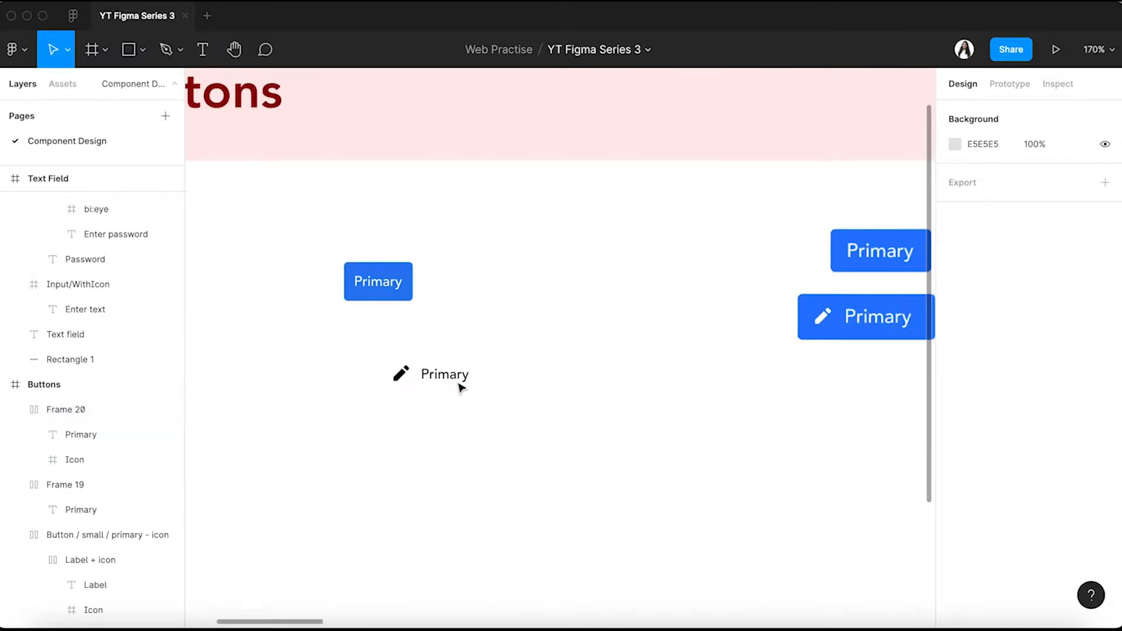
scroll(458, 385, "right", 3)
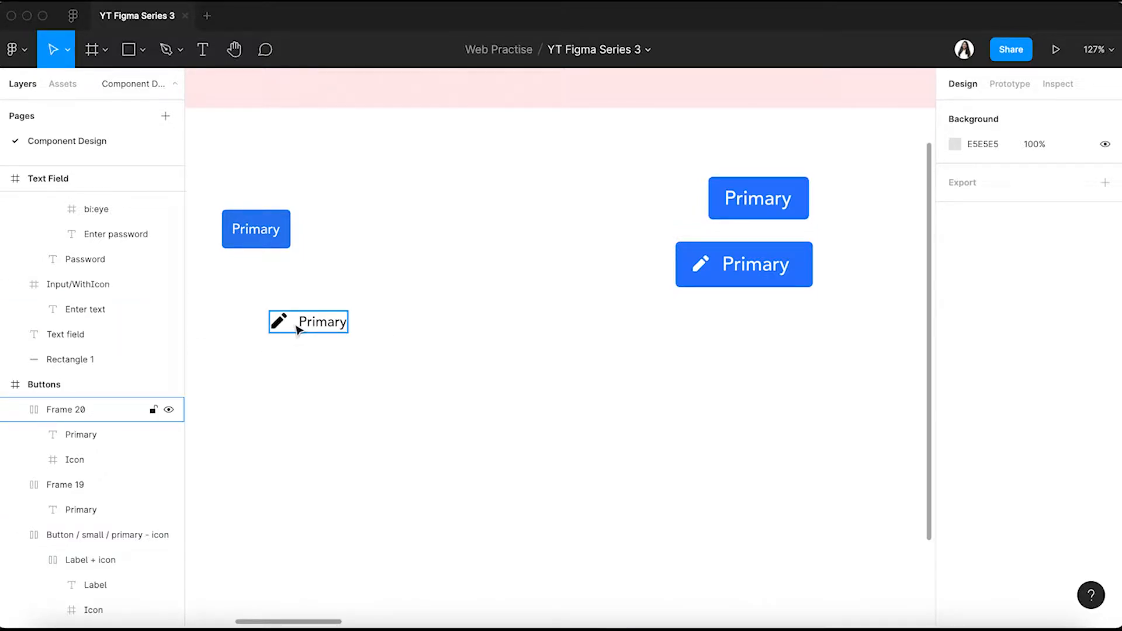
scroll(346, 363, "left", 2)
scroll(346, 363, "down", 1)
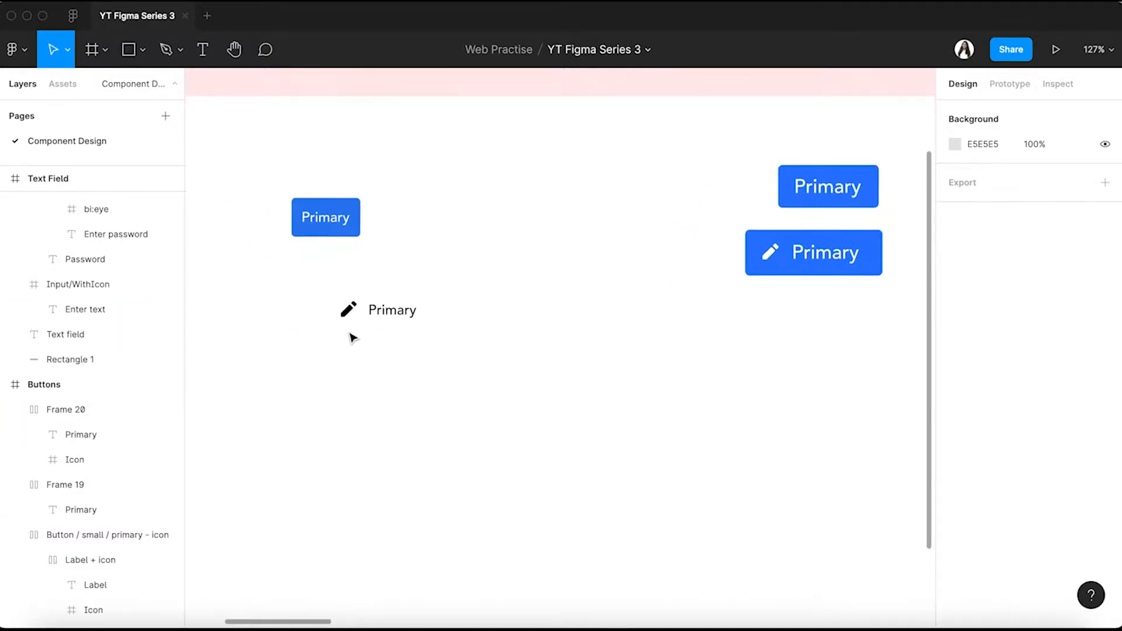
Set the pencil icon button's auto layout padding to 16 horizontally and 10 vertically.
left_click(386, 315)
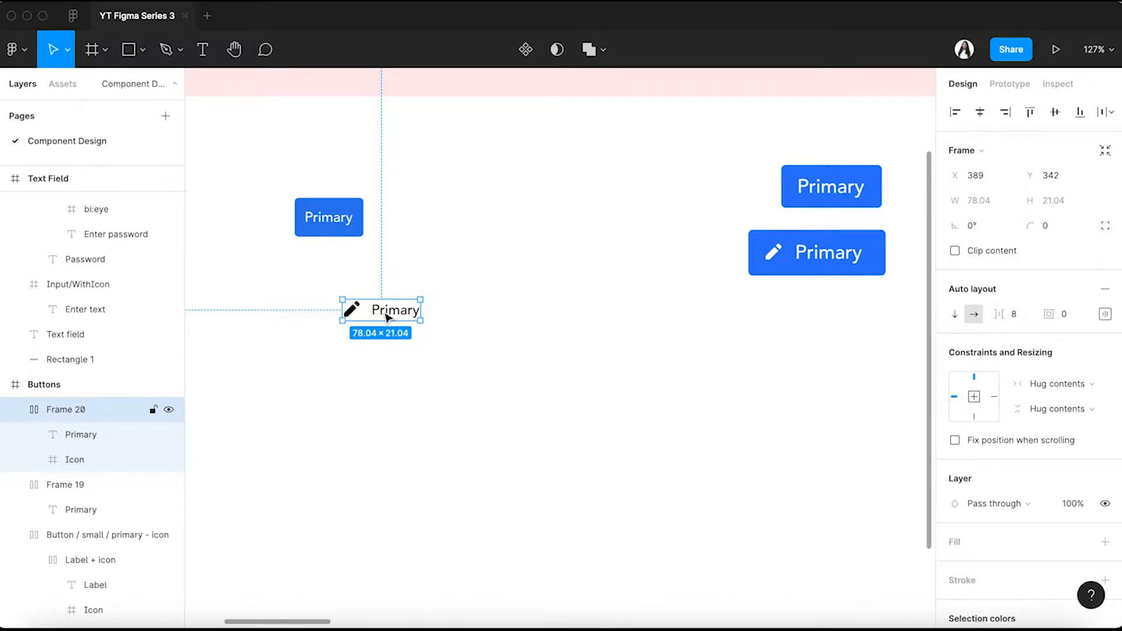
left_click(1074, 317)
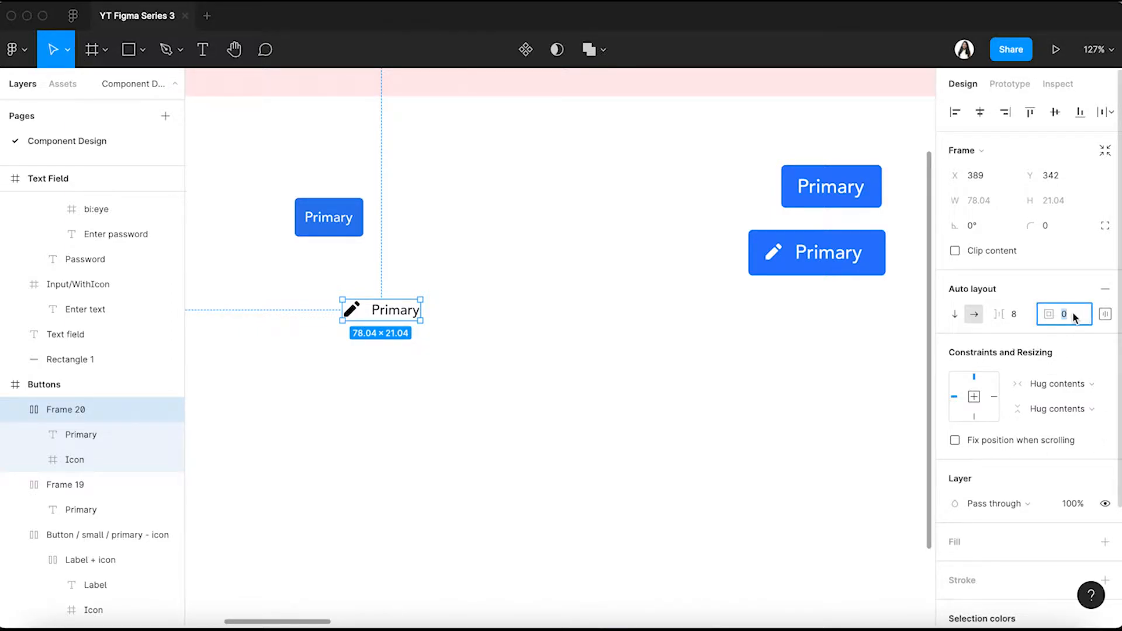
type("16")
key("Return")
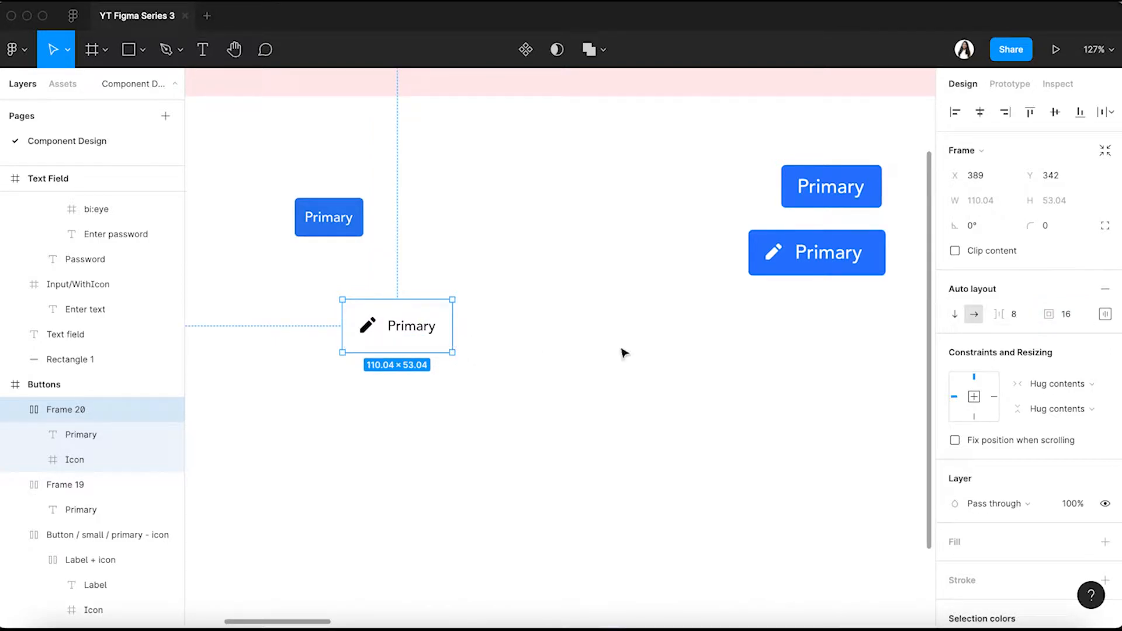
left_click(1105, 316)
left_click(1055, 347)
type("10")
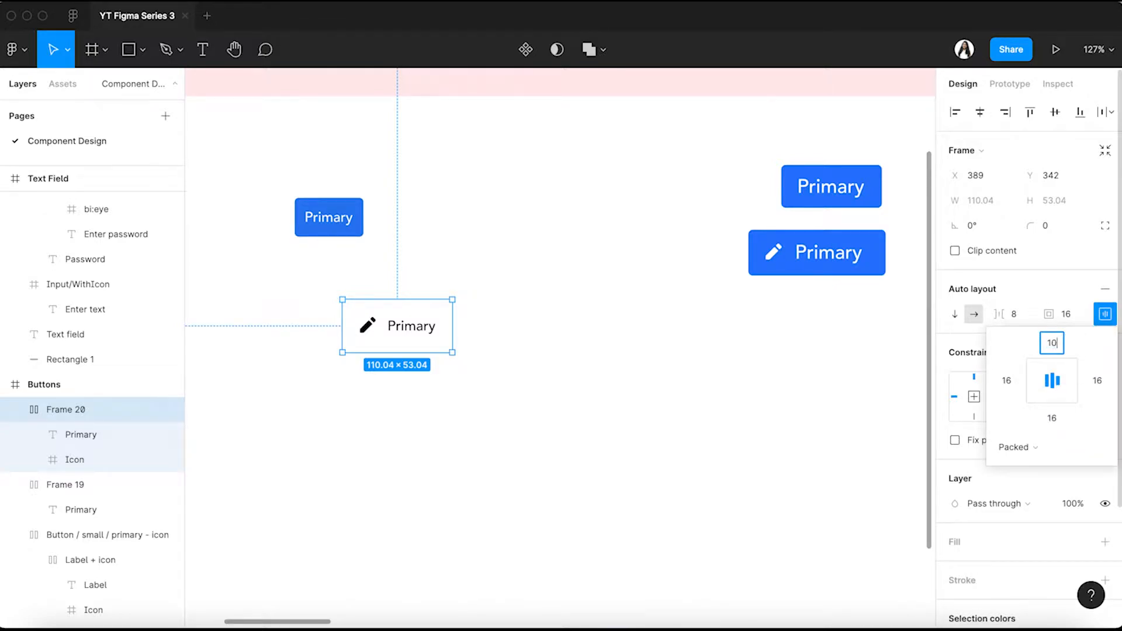
left_click(1052, 418)
type("10")
key("Return")
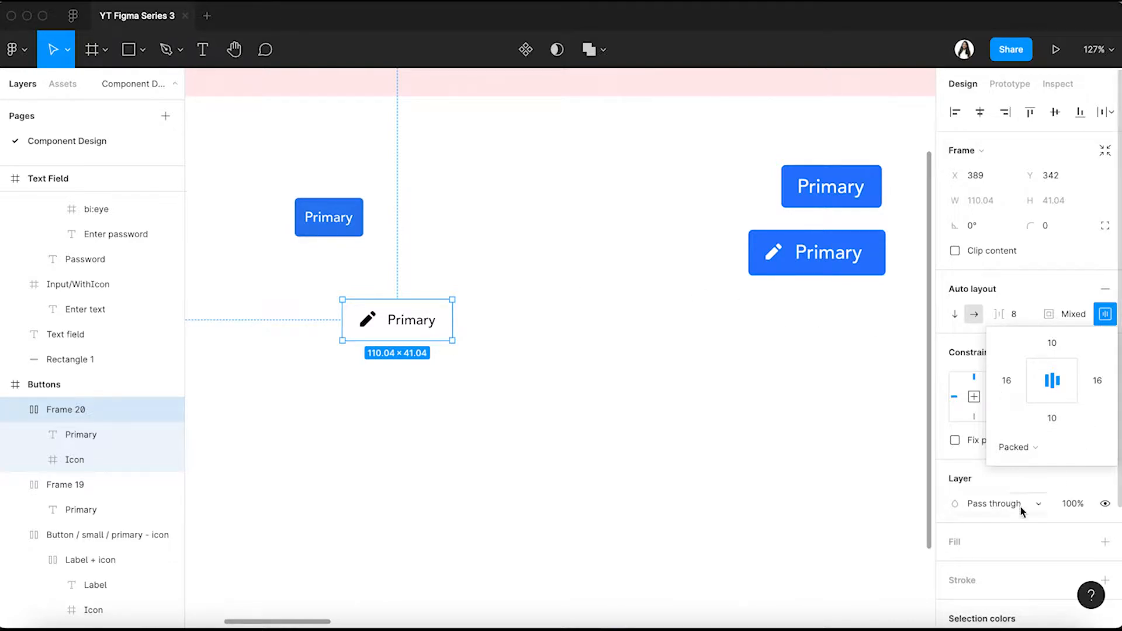
Give the pencil icon button frame a solid 2F80ED fill and a corner radius of 4.
scroll(1020, 506, "down", 1)
left_click(1104, 518)
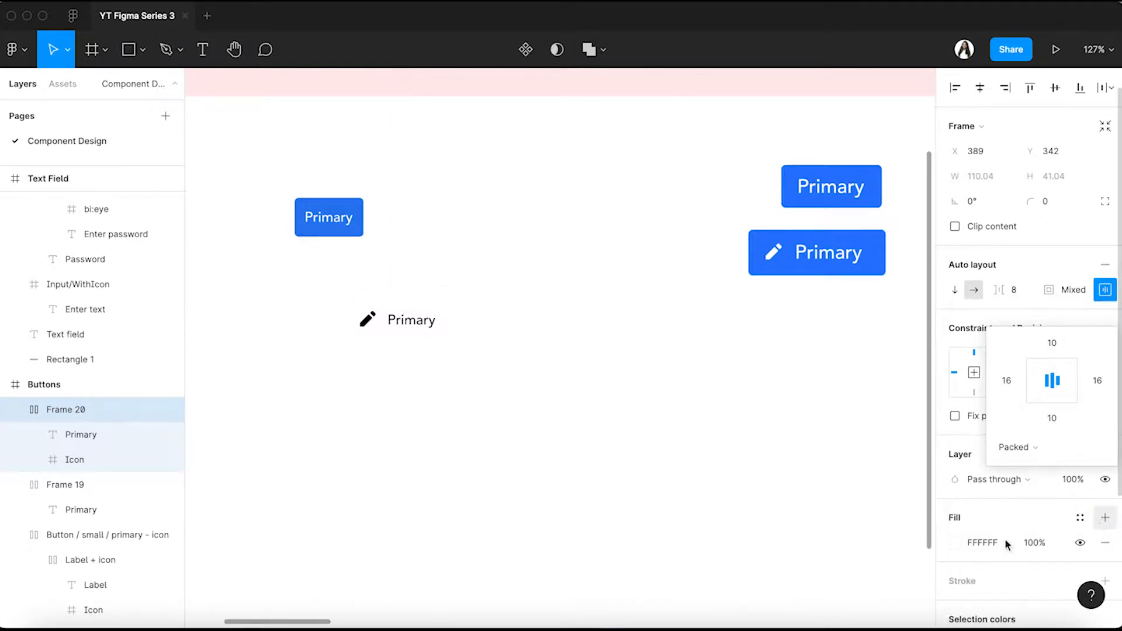
left_click(954, 542)
left_click(842, 552)
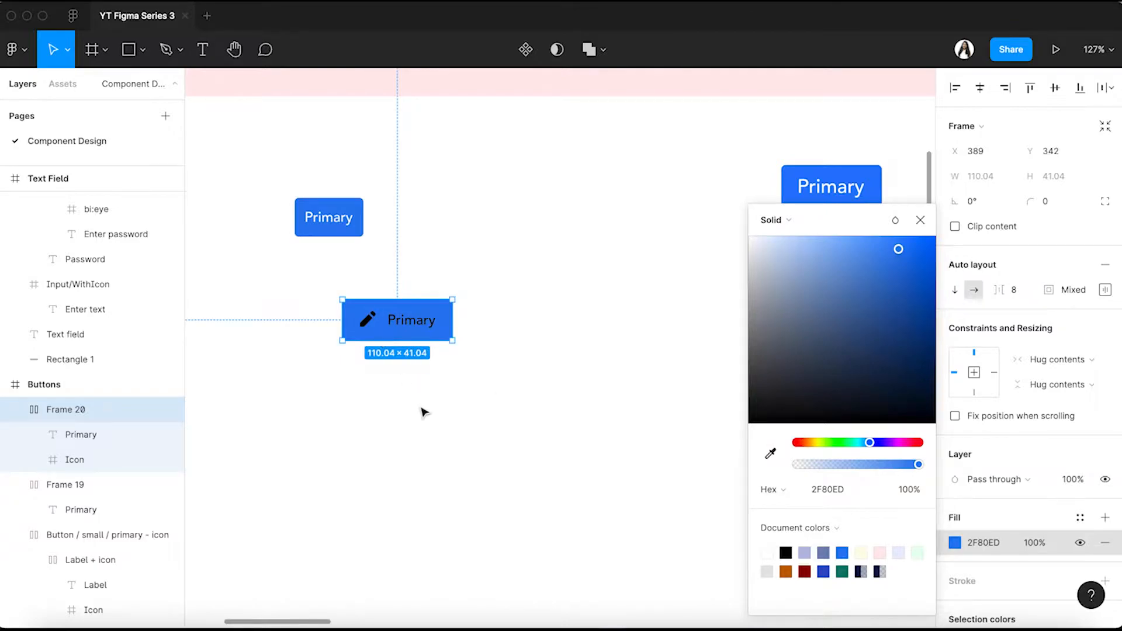
left_click(401, 376)
left_click(436, 322)
type("4")
key("Return")
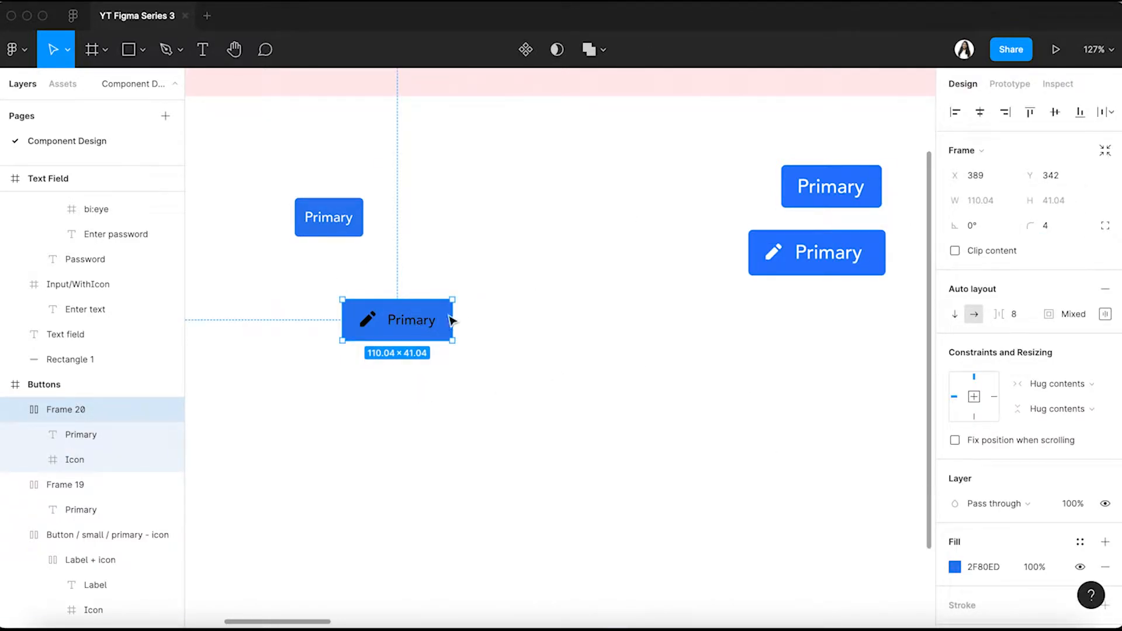
Change the black colour of the pencil icon and its label to white (FFFFFF).
scroll(1062, 529, "down", 5)
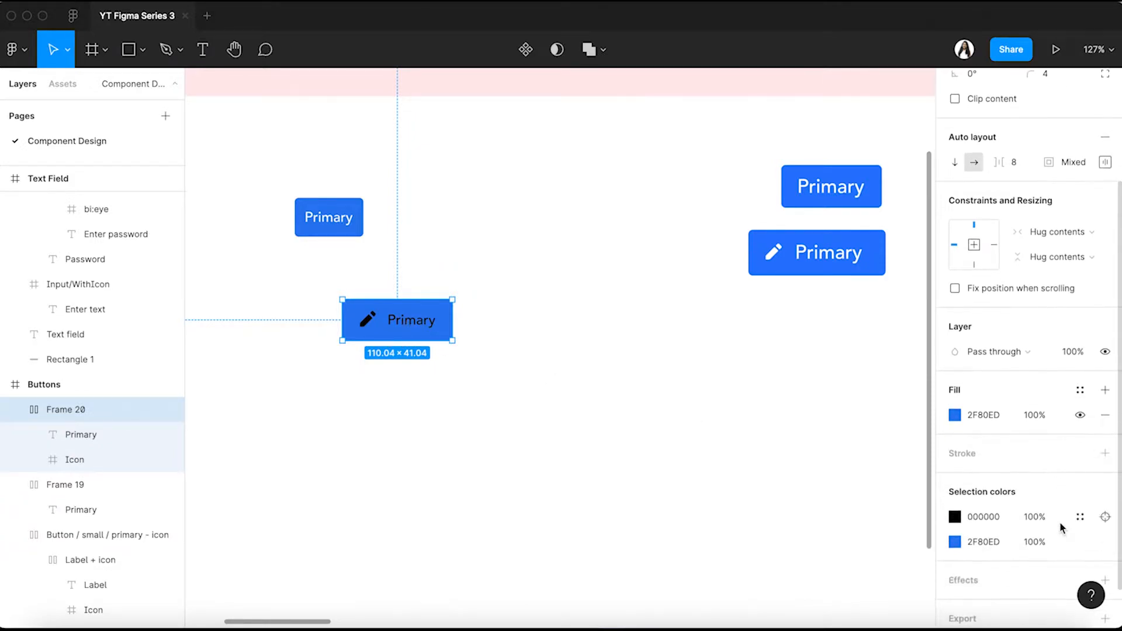
left_click(1080, 517)
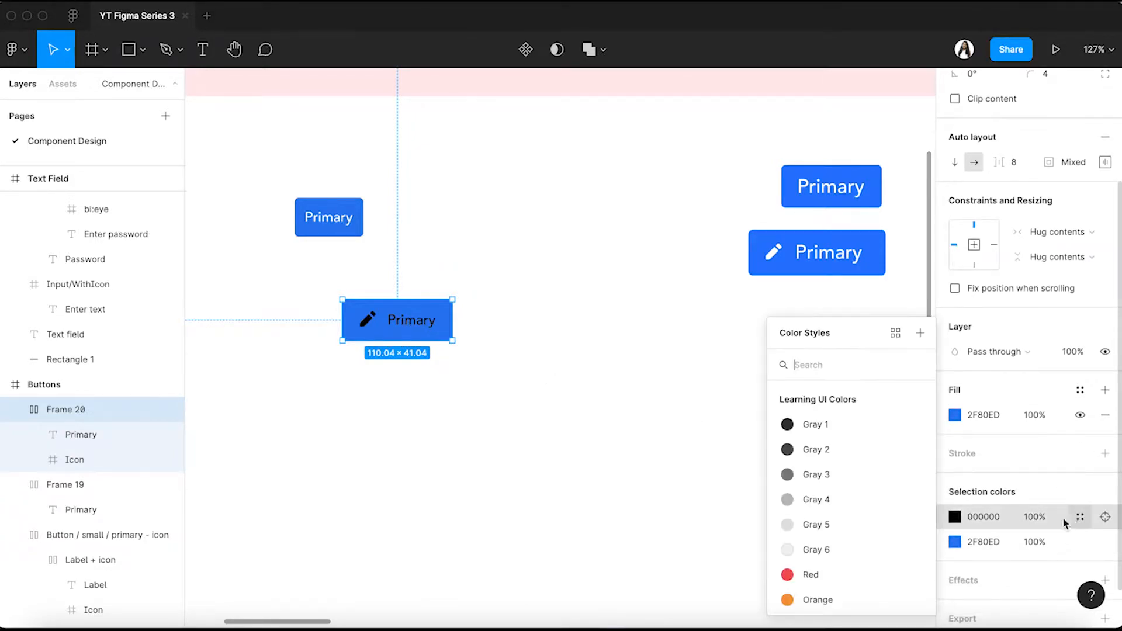
left_click(961, 517)
left_click_drag(794, 291, 711, 168)
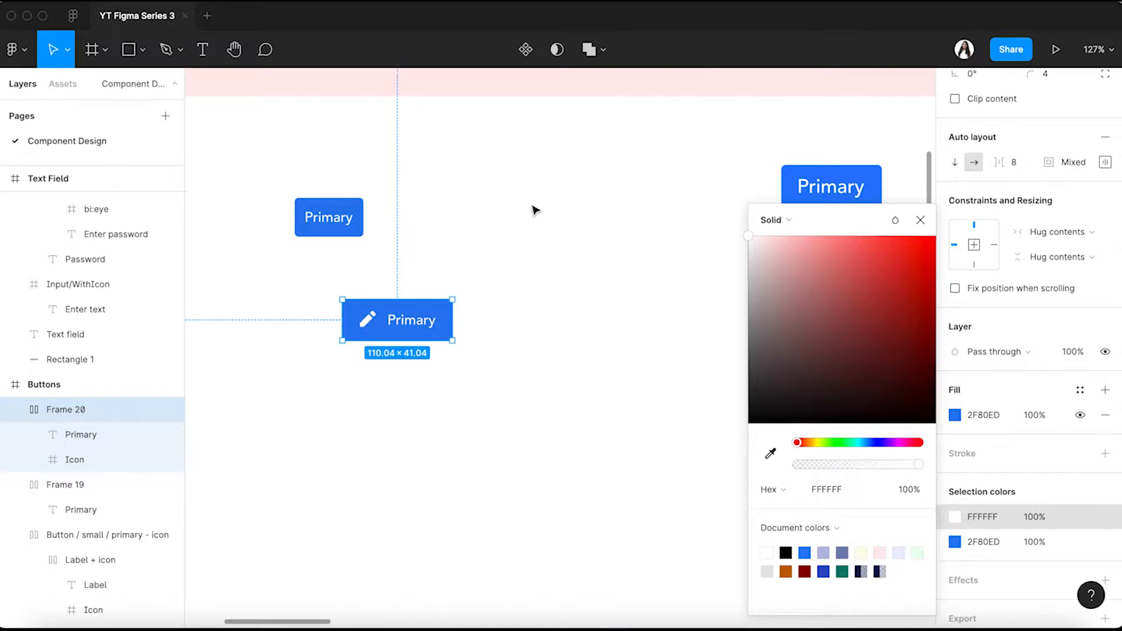
left_click(535, 206)
Move the pencil icon button beside the plain Primary button, at X 426, Y 240.
scroll(343, 300, "up", 5)
scroll(343, 300, "down", 5)
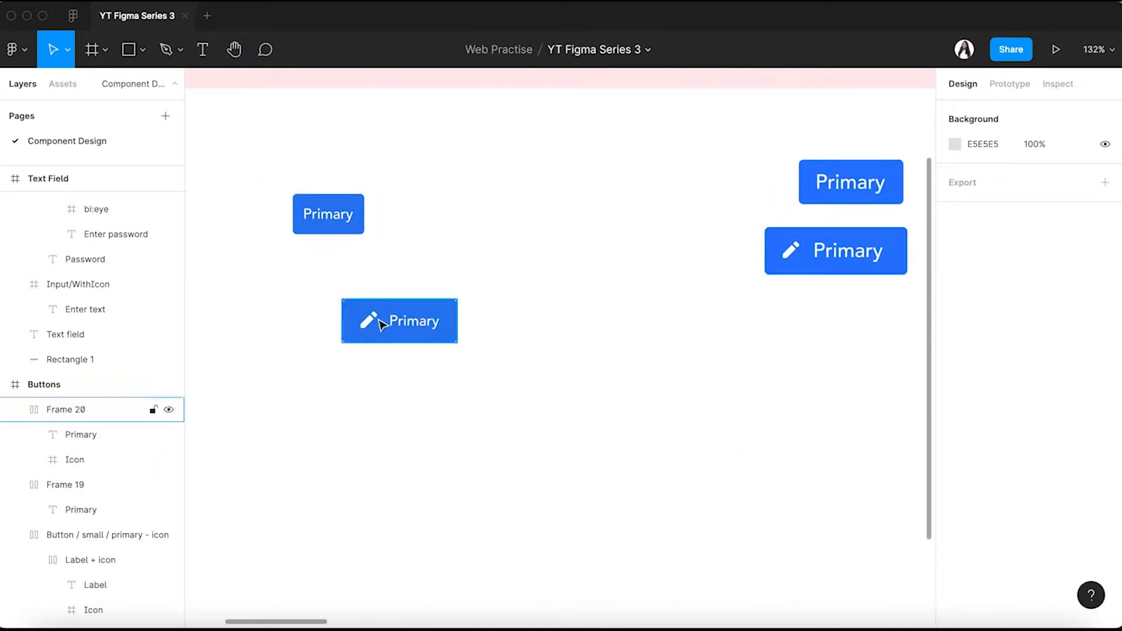
mouse_move(388, 333)
left_mouse_down()
mouse_move(444, 217)
mouse_move(425, 229)
left_mouse_up()
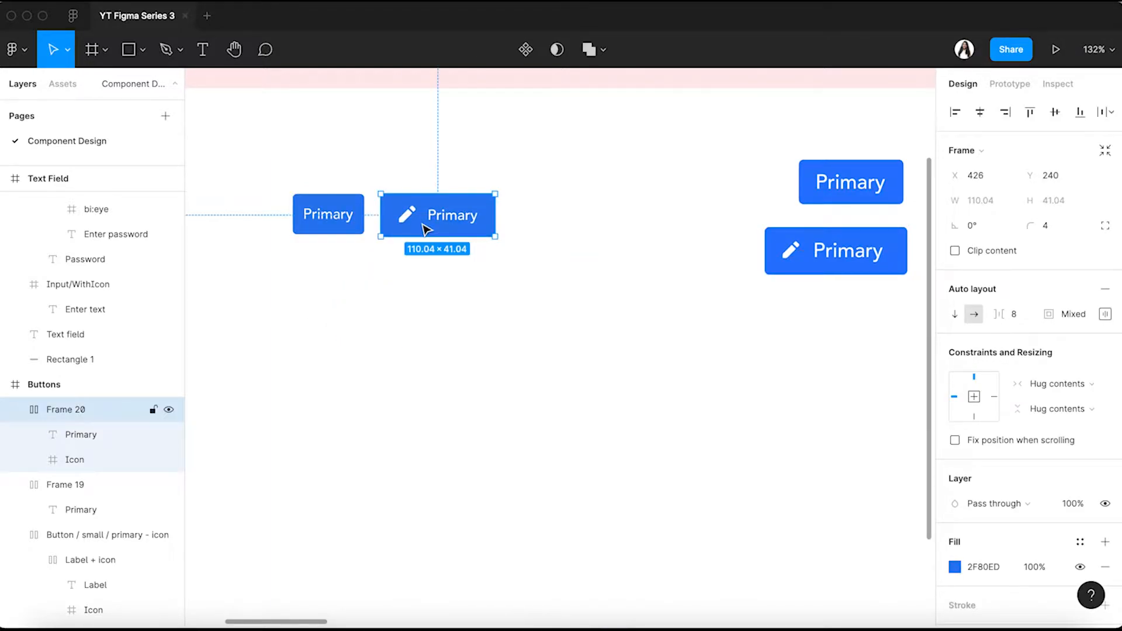
scroll(426, 229, "up", 4)
scroll(426, 228, "left", 2)
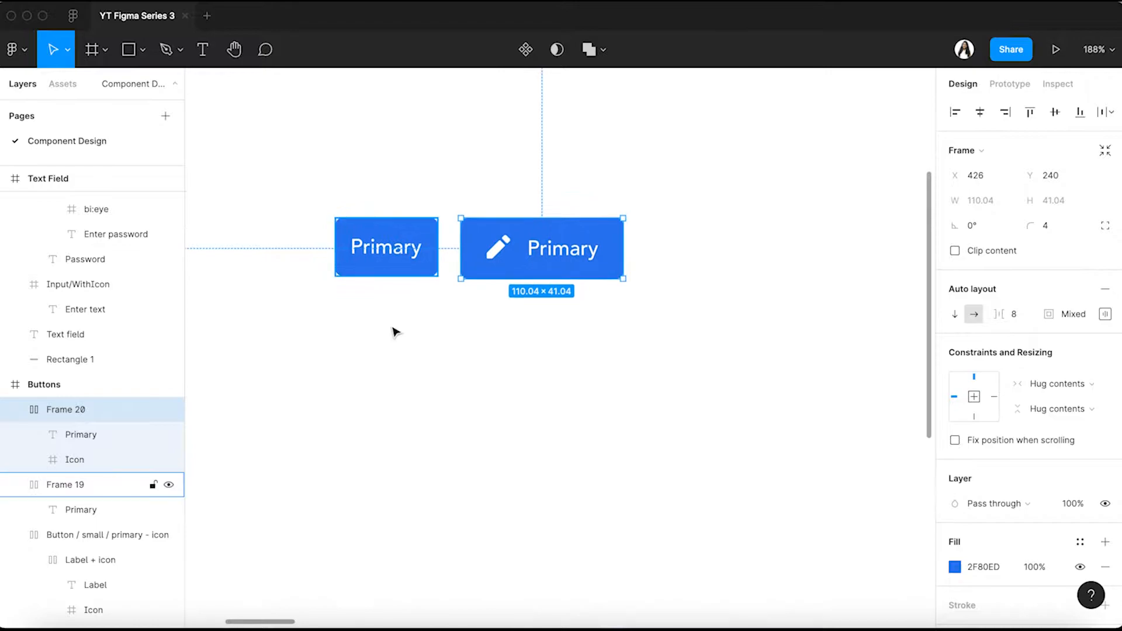
left_click(393, 331)
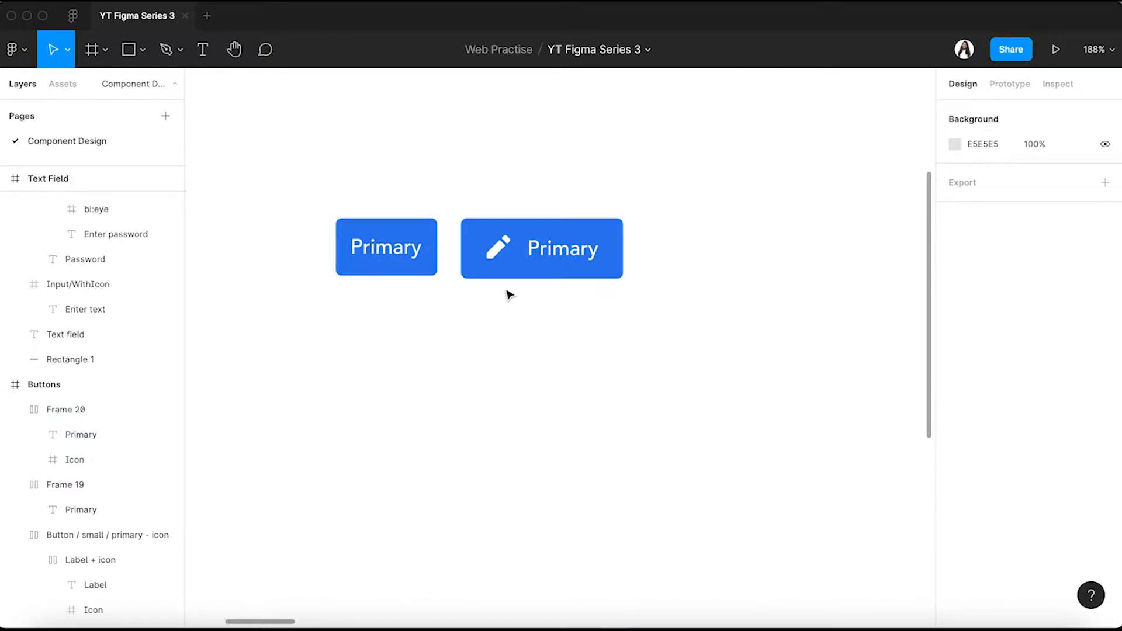
scroll(508, 294, "down", 3)
scroll(506, 293, "right", 2)
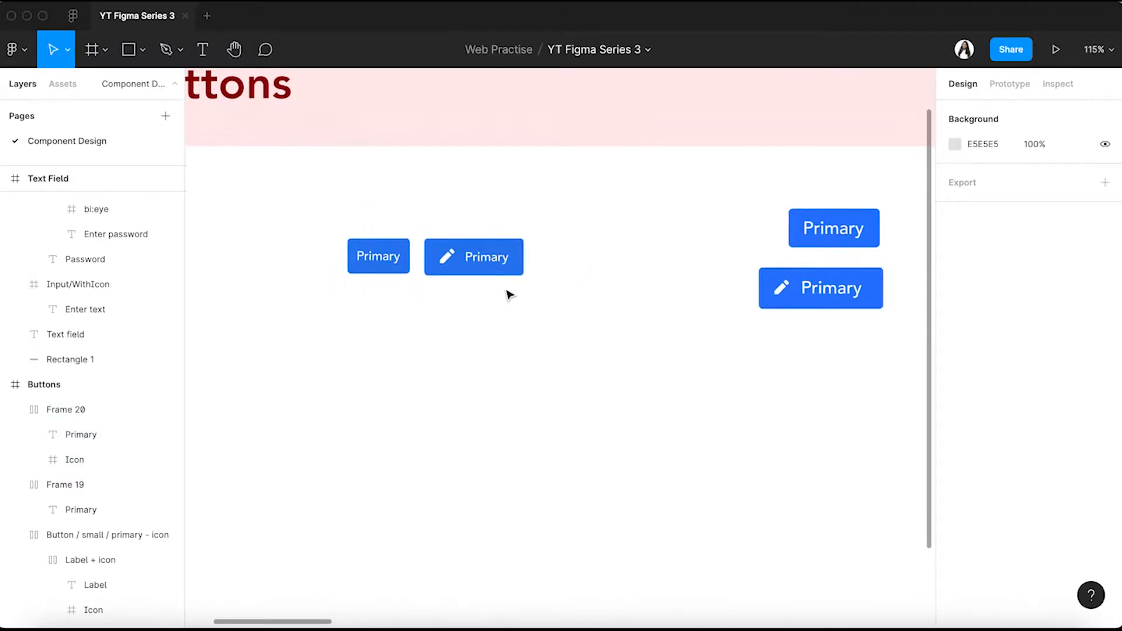
scroll(471, 244, "up", 5)
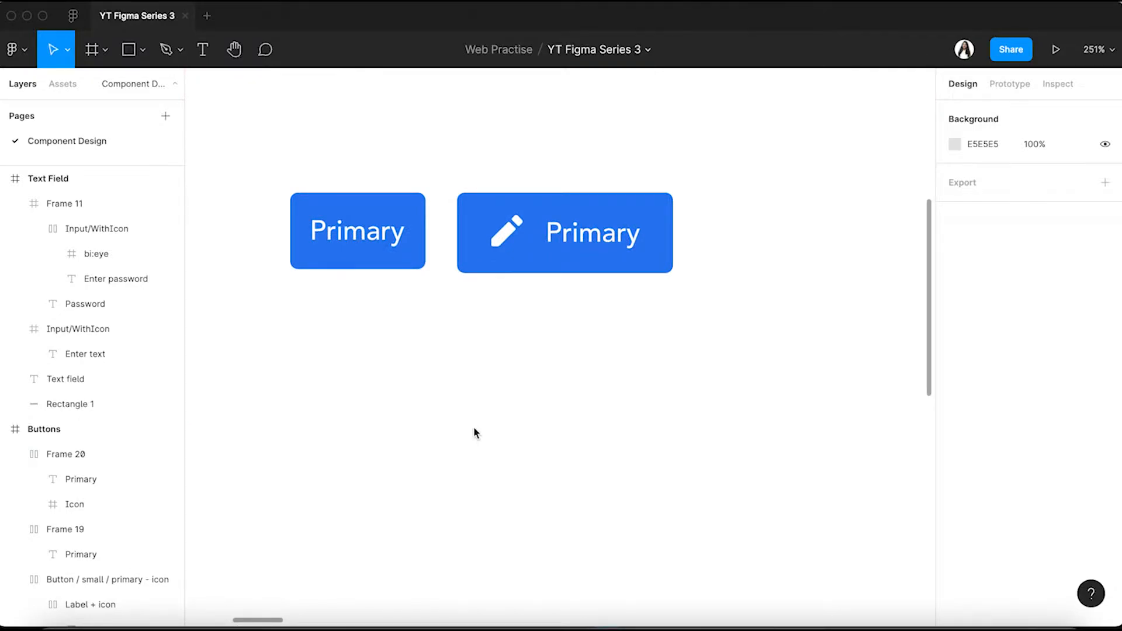
Duplicate the plain Primary button to about X 382, Y 328 and extend the copy's label to "Primary button".
left_click(377, 273)
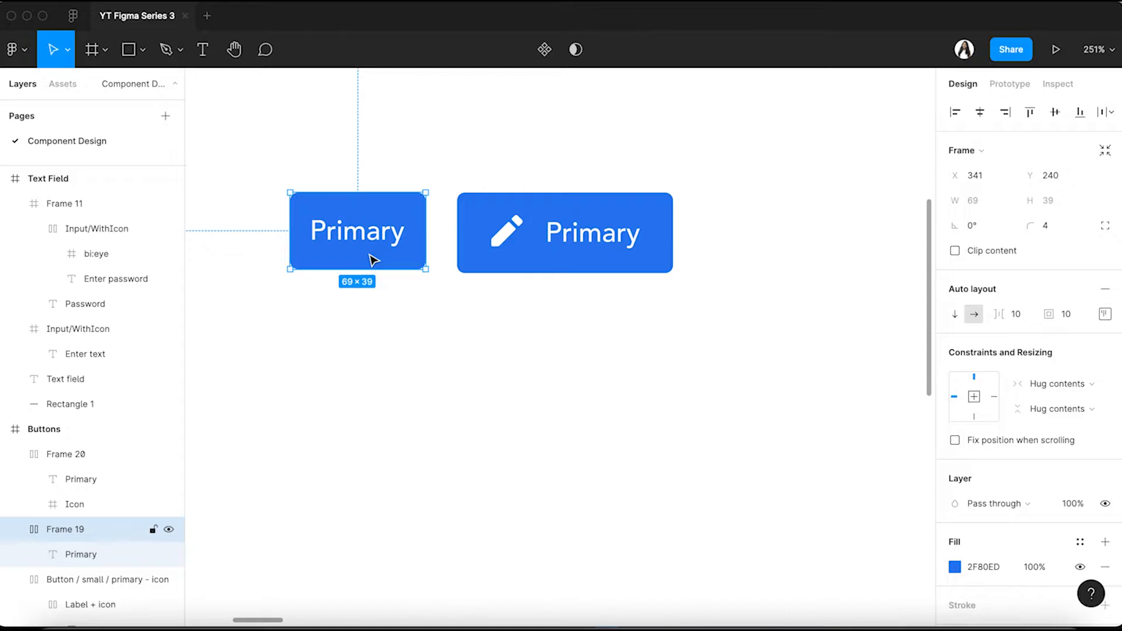
left_click_drag(377, 261, 445, 403)
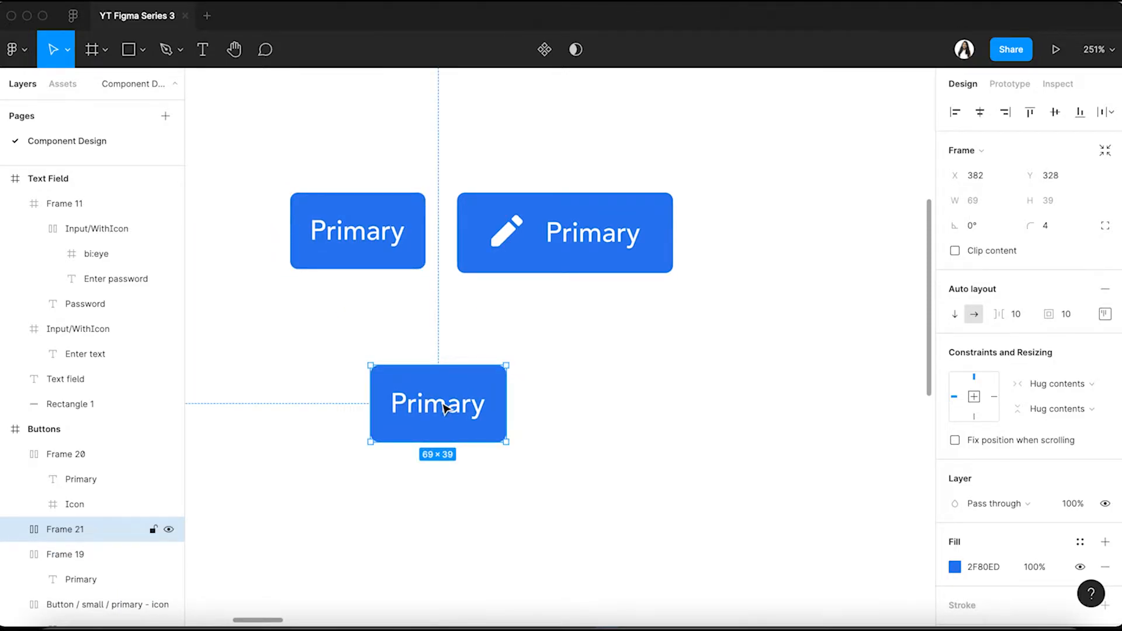
double_click(444, 407)
type("button")
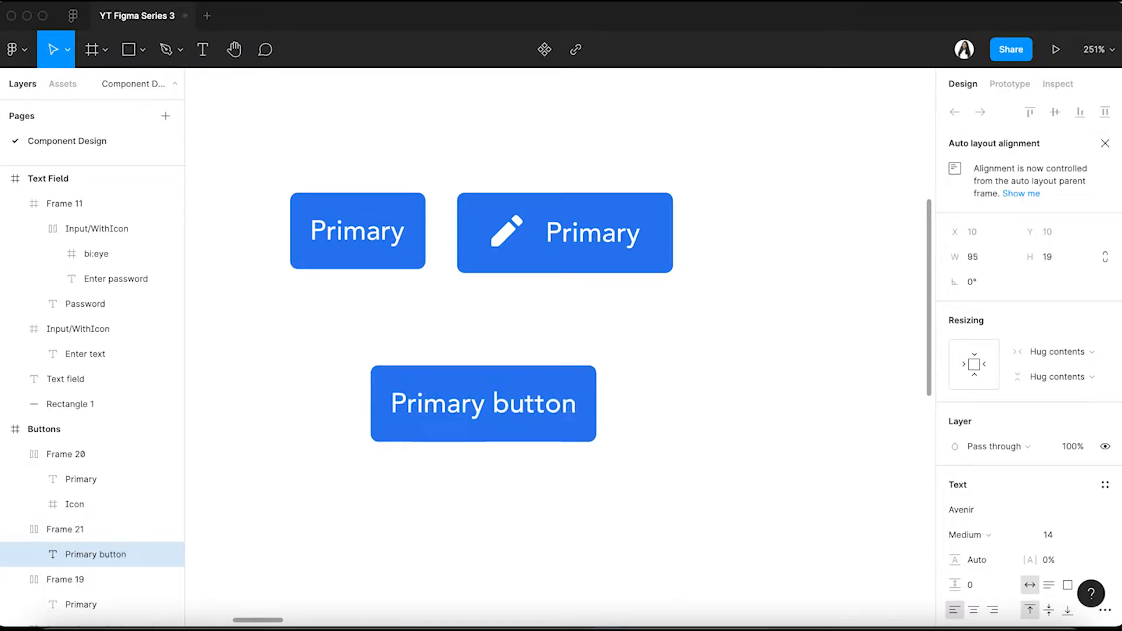
key("Escape")
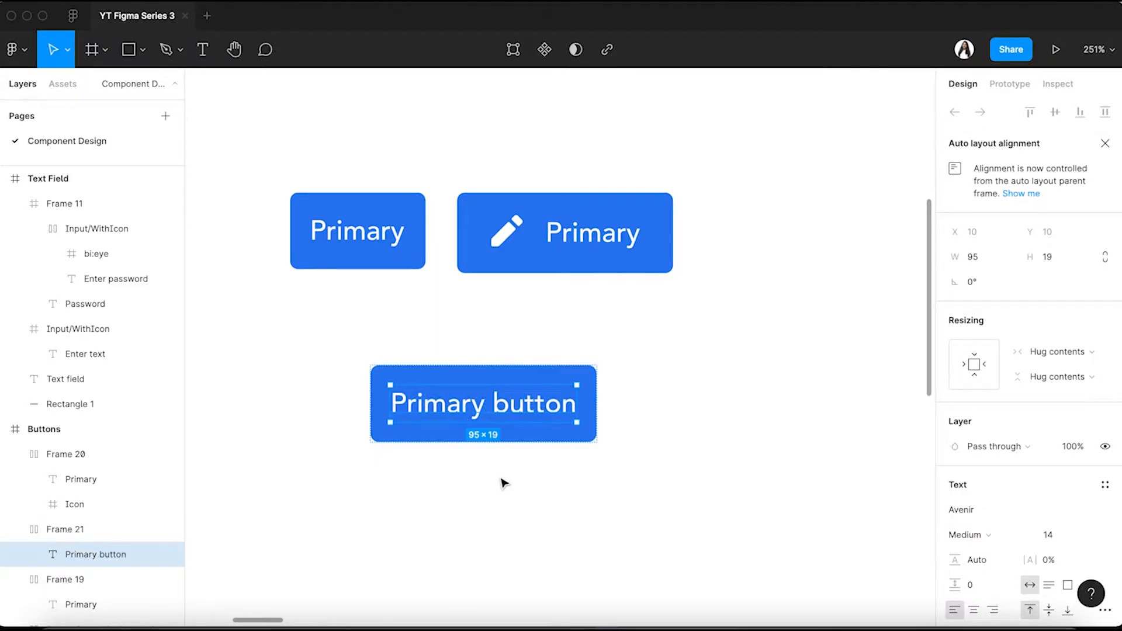
left_click(504, 483)
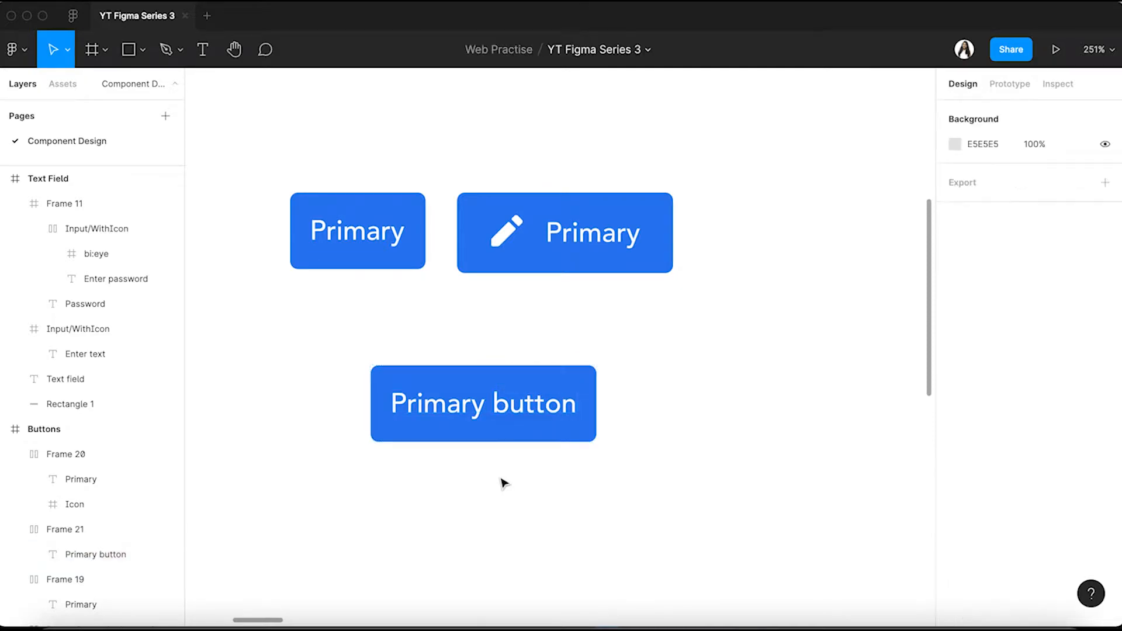
Set the horizontal resizing of the duplicated "Primary button" frame to Fixed.
left_click(585, 374)
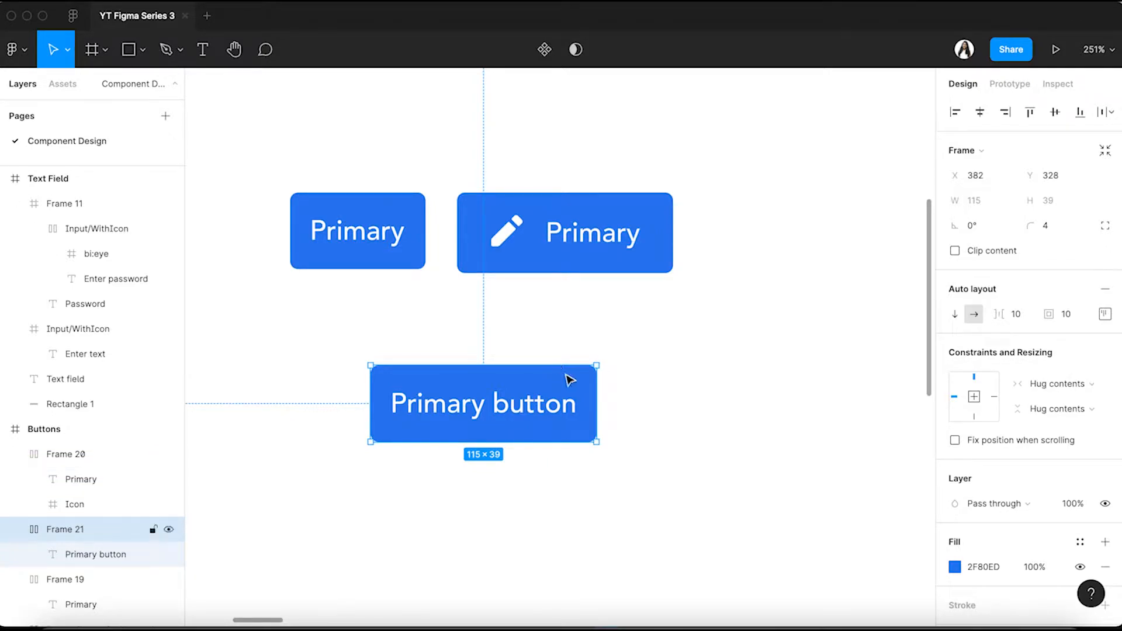
left_click(1058, 384)
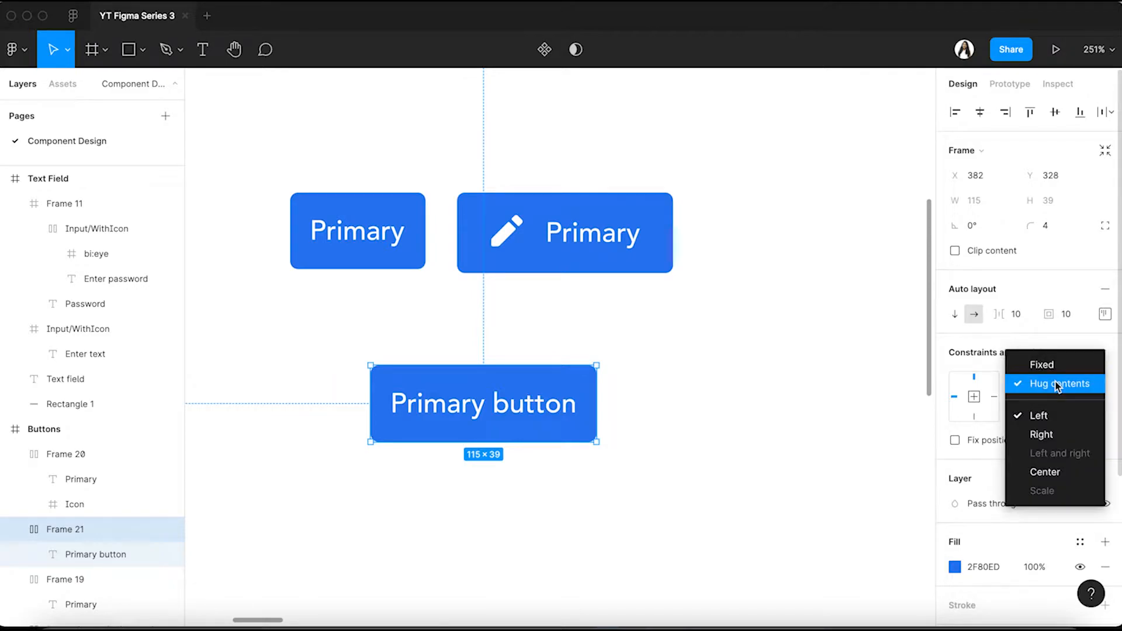
key("Escape")
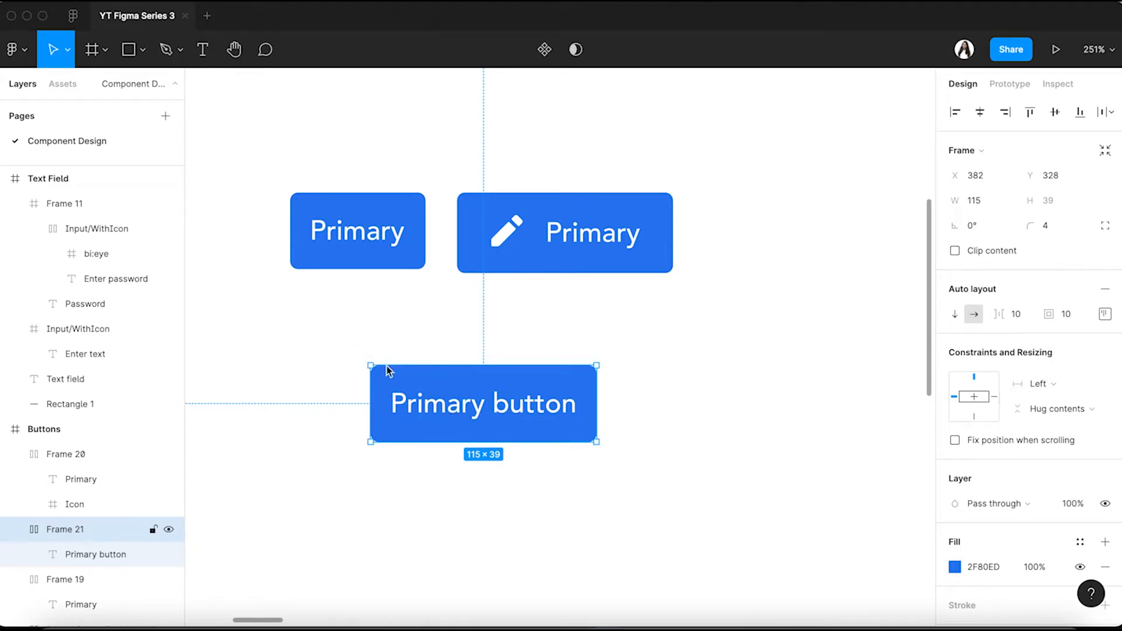
Append the filler text "dnedjnjbsfnbsdsm" to the label of the duplicated button.
double_click(533, 411)
double_click(571, 403)
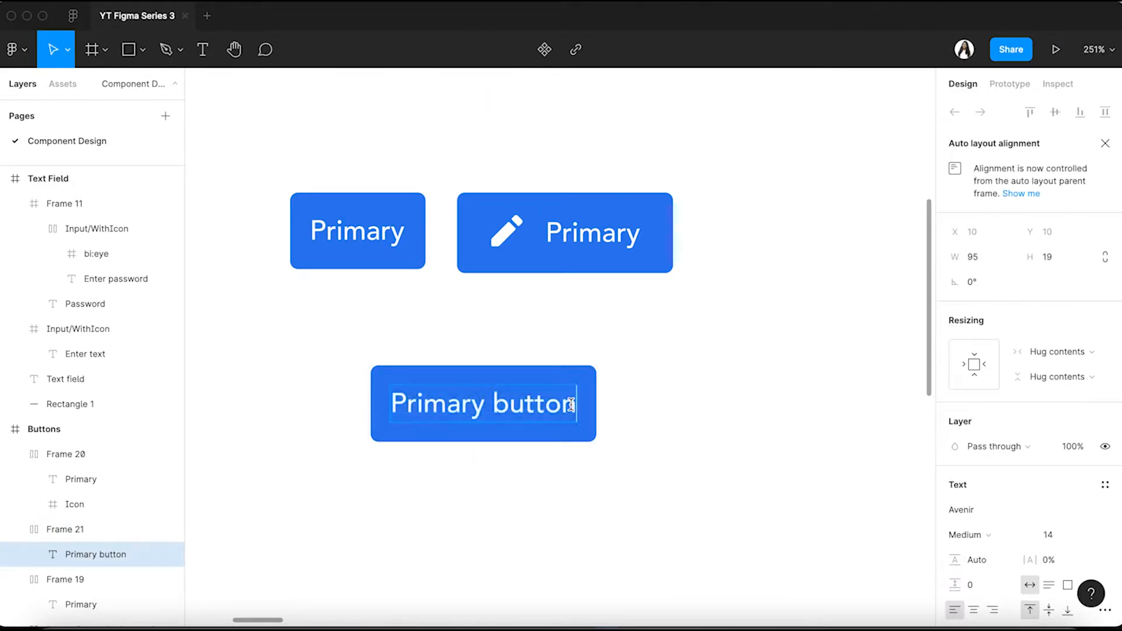
type("dnedjnjbs")
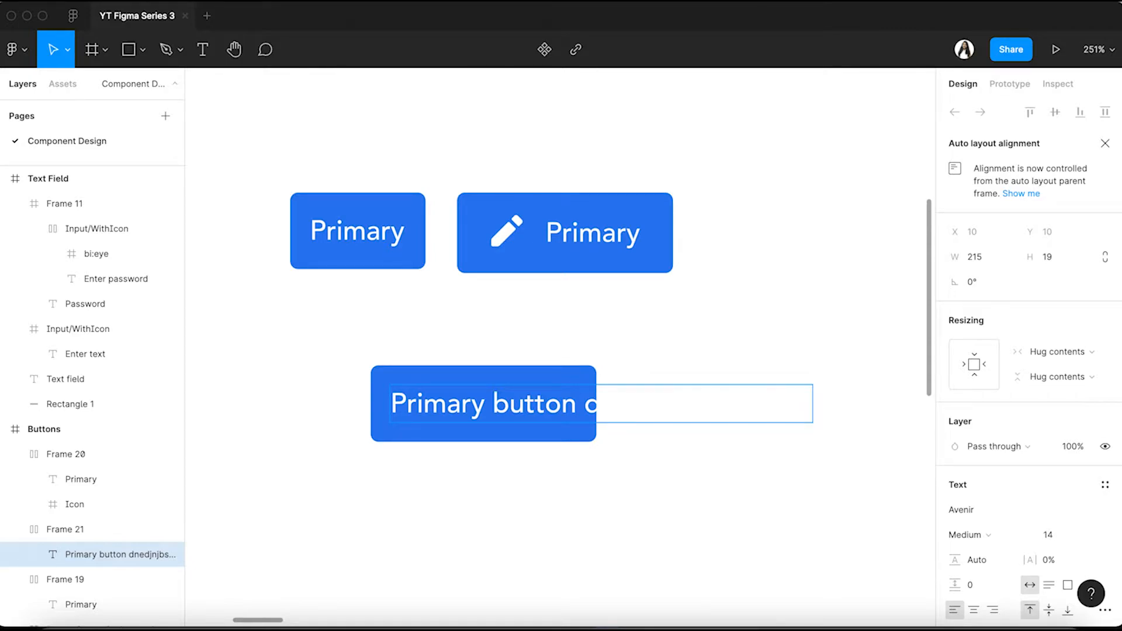
key("Escape")
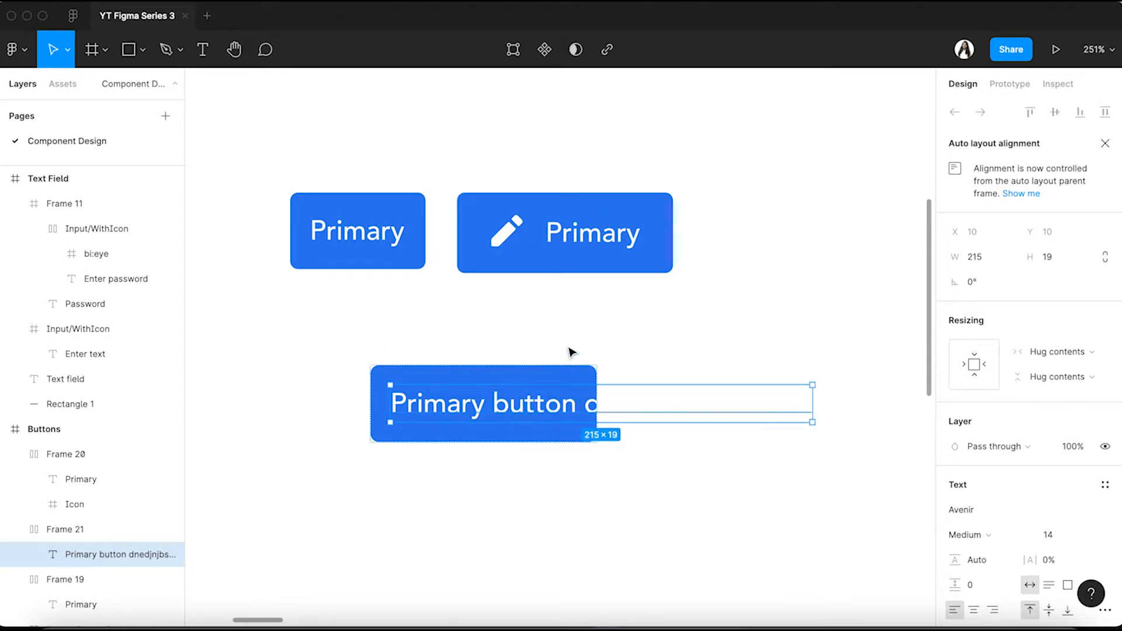
Set the duplicated button's horizontal resizing to Hug contents.
left_click(543, 380)
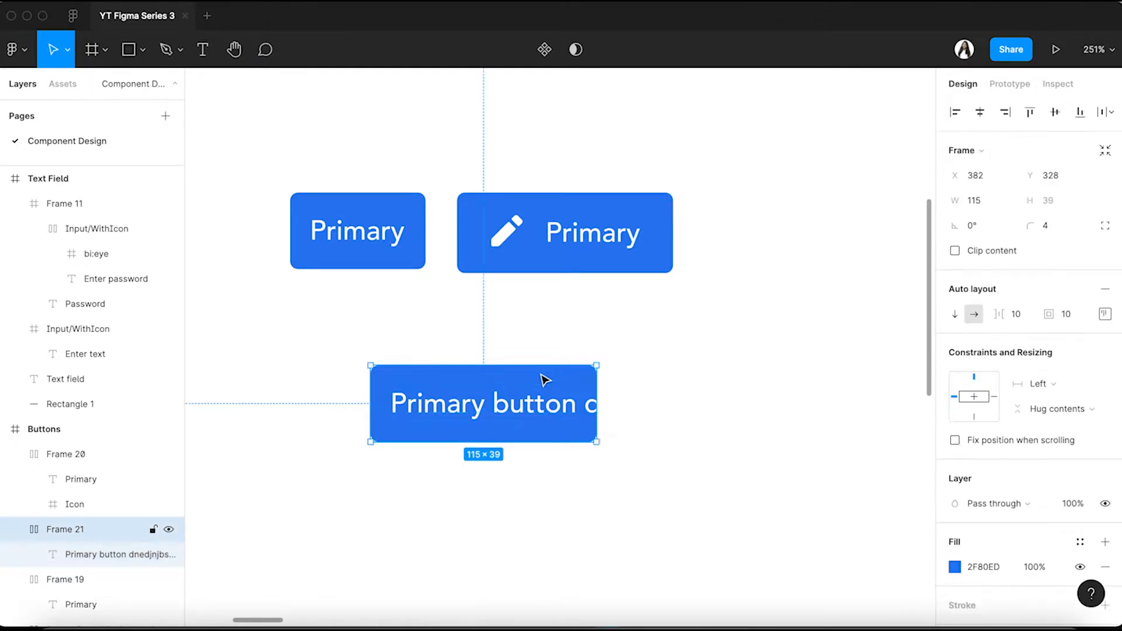
left_click(1059, 390)
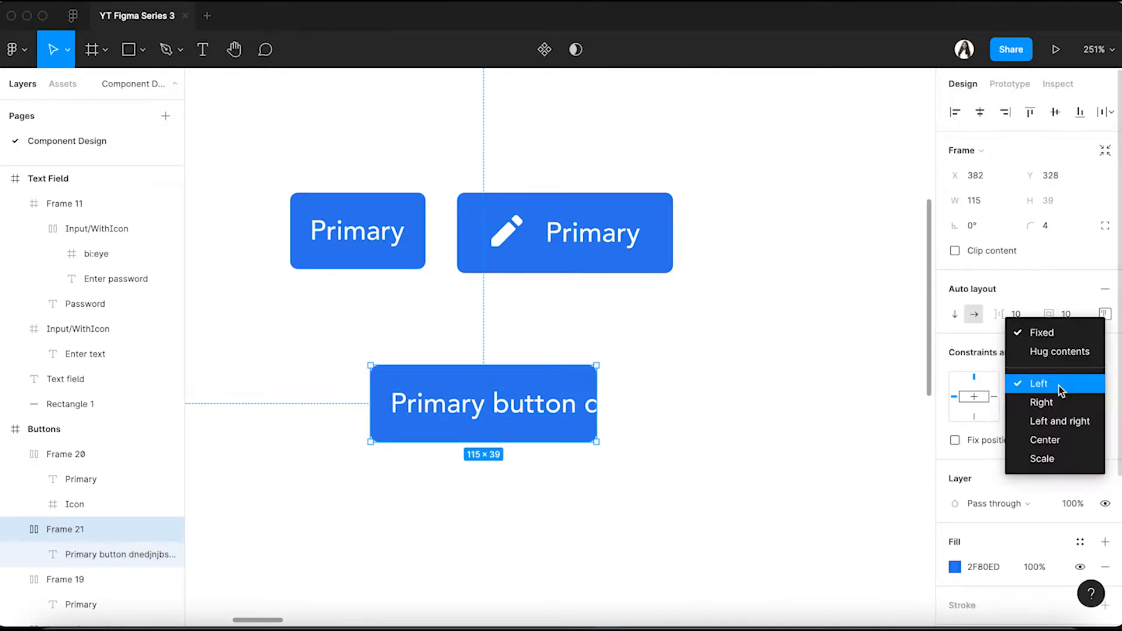
left_click(1058, 352)
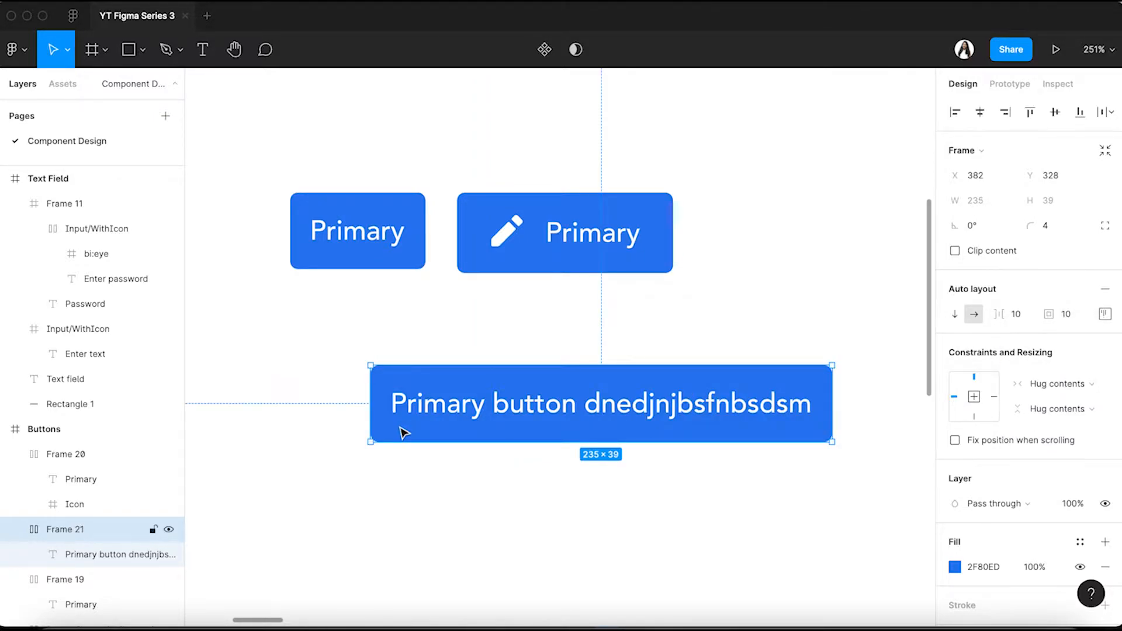
left_click(465, 488)
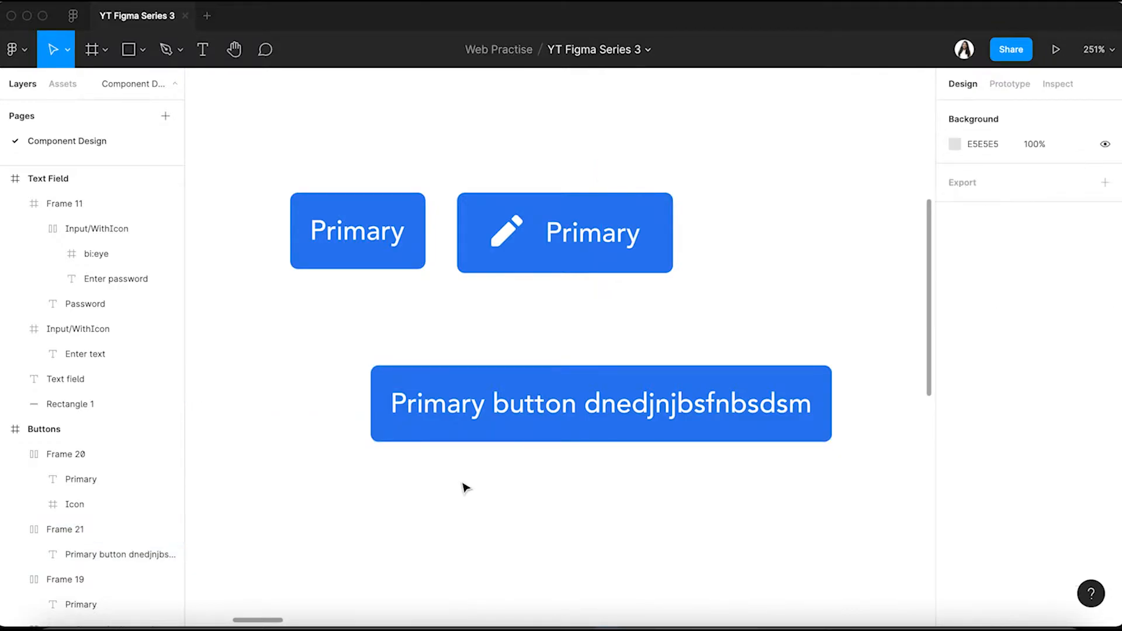
Delete the duplicated test button with the long label.
left_click(566, 419)
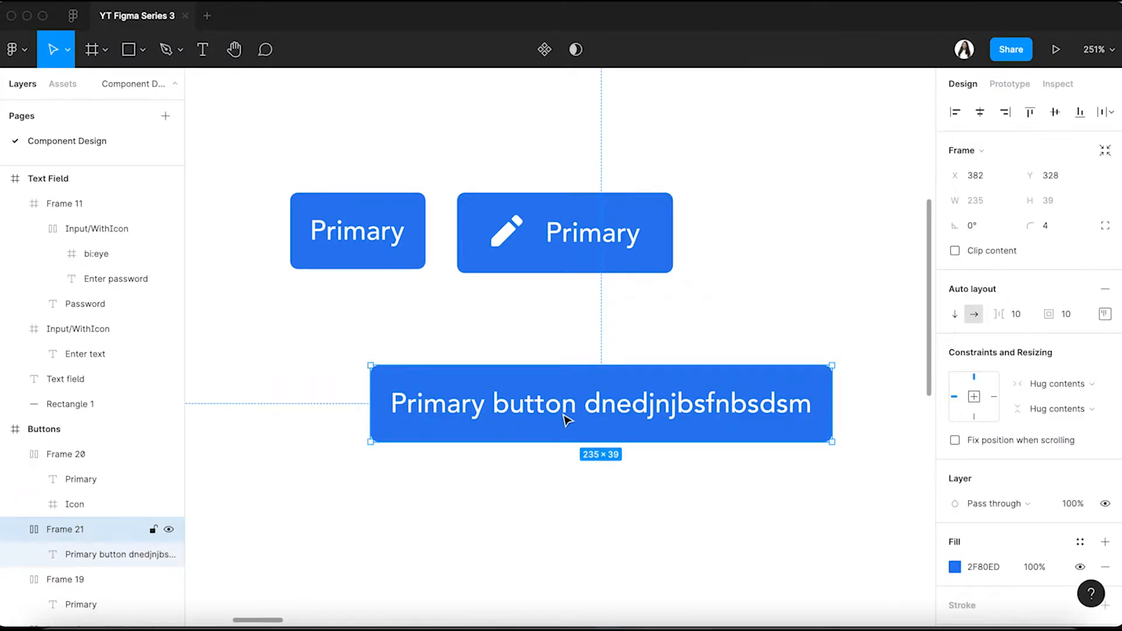
key("Delete")
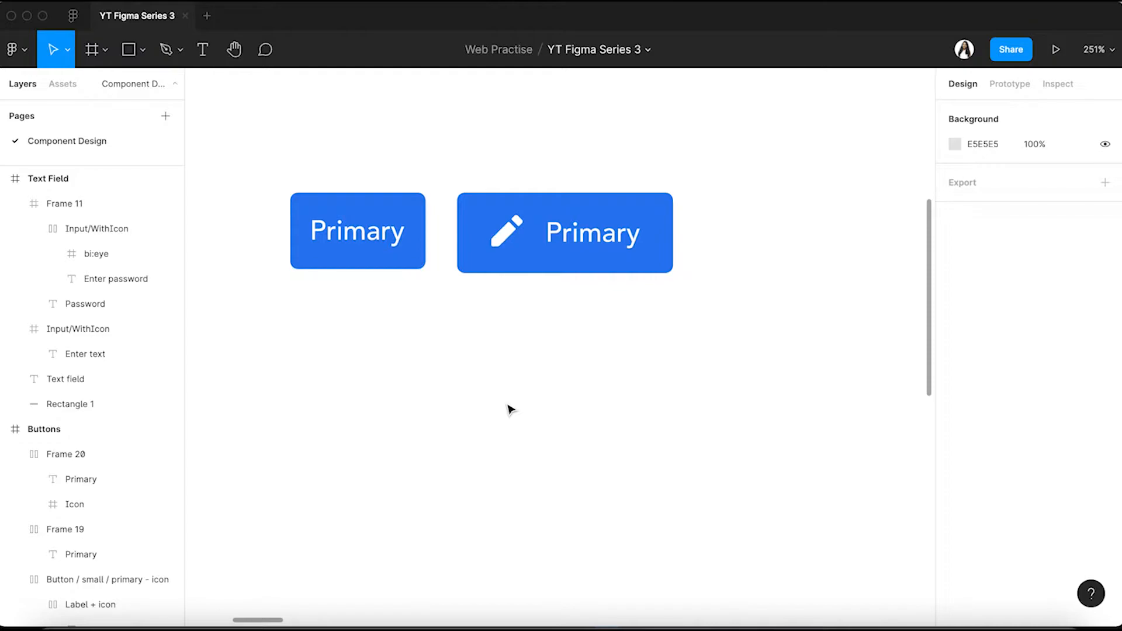
scroll(510, 409, "down", 5)
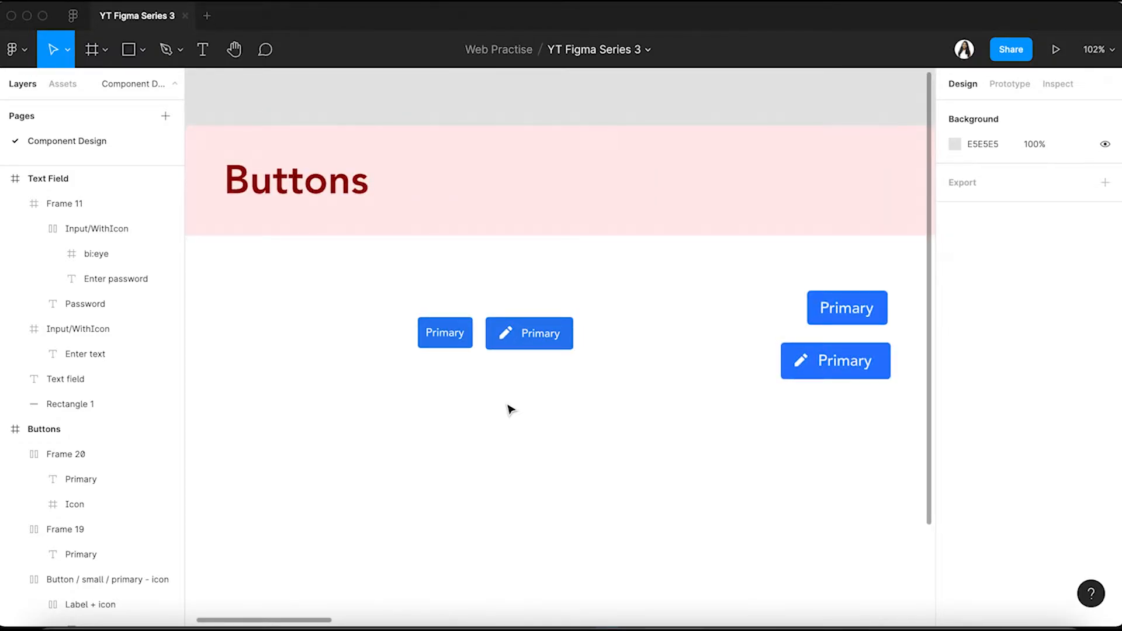
Add the text "Enter text" in the empty area beneath the Text field heading of the Text Field frame.
scroll(510, 409, "right", 10)
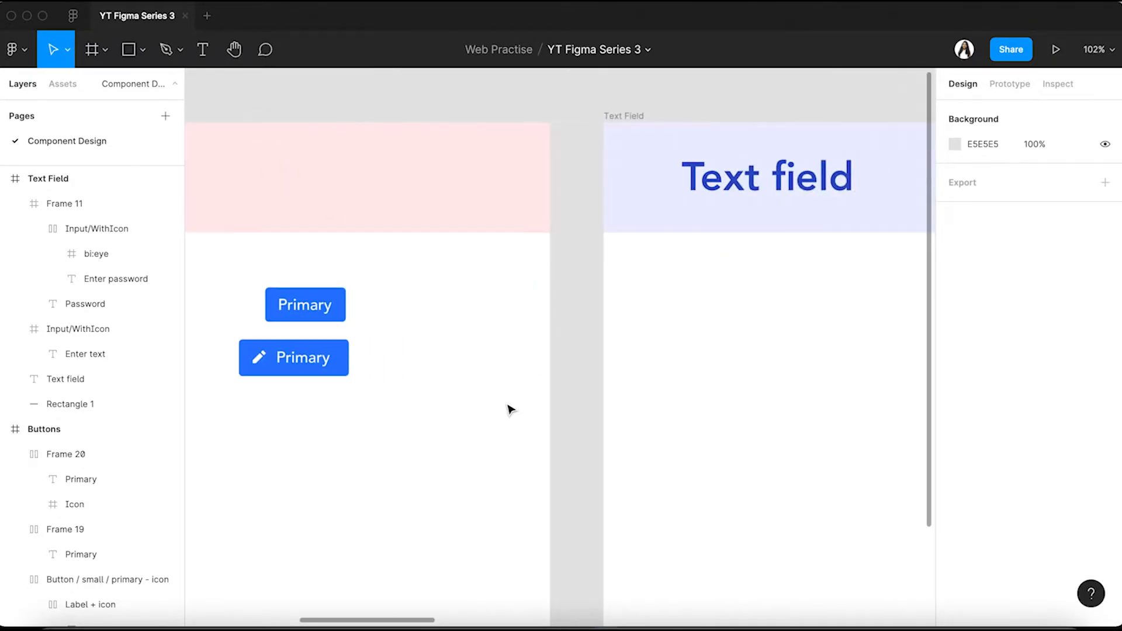
scroll(511, 409, "right", 5)
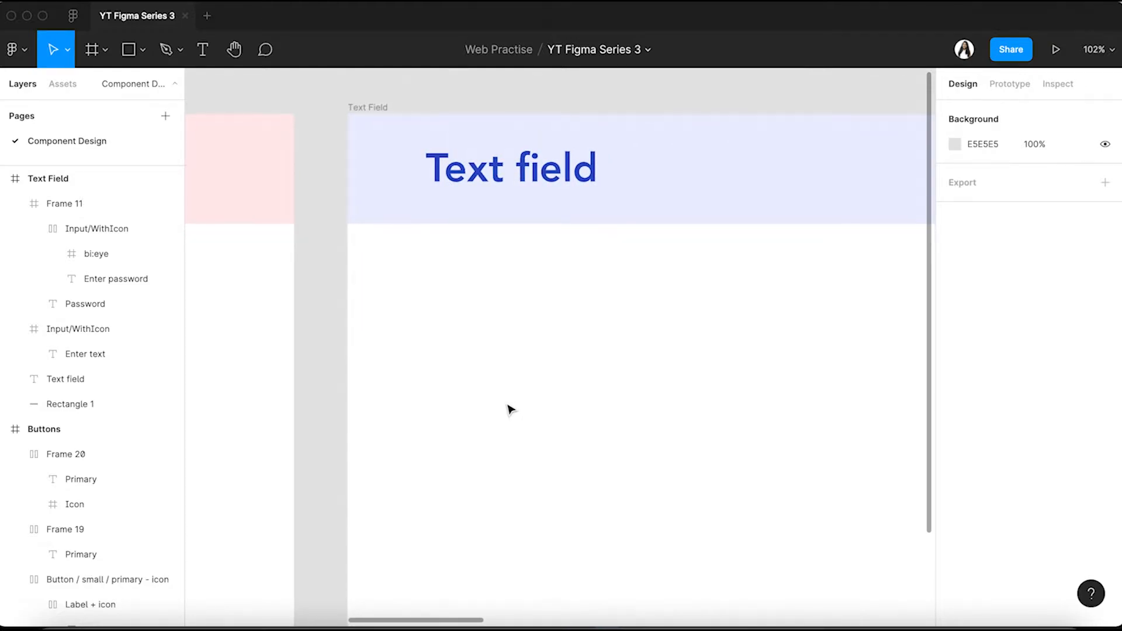
scroll(511, 409, "right", 3)
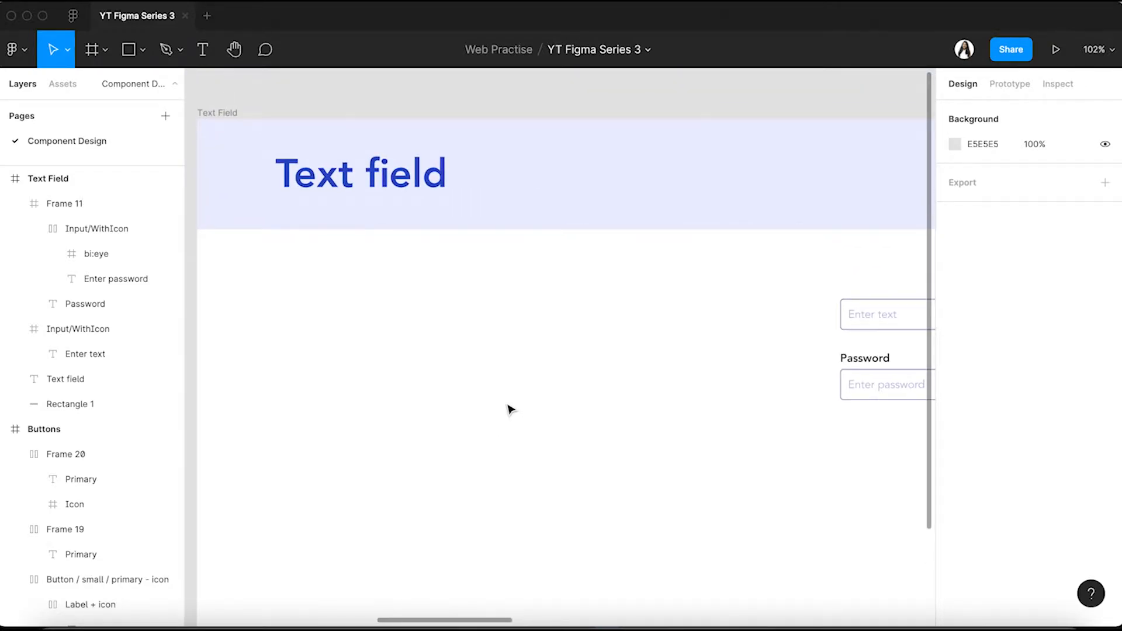
scroll(511, 409, "right", 4)
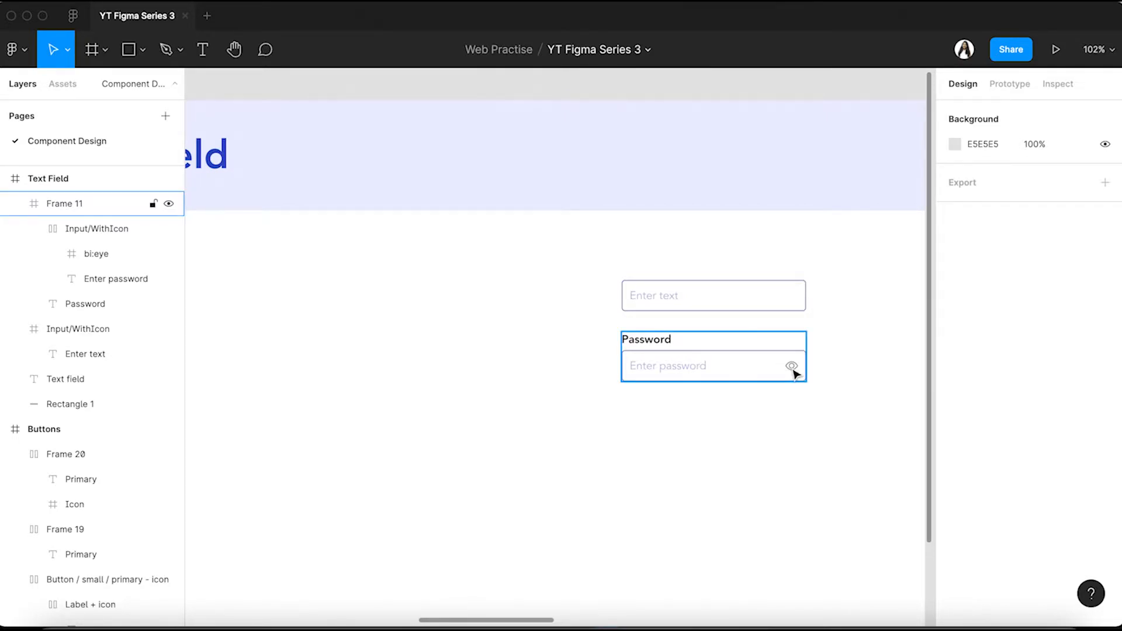
scroll(344, 334, "left", 5)
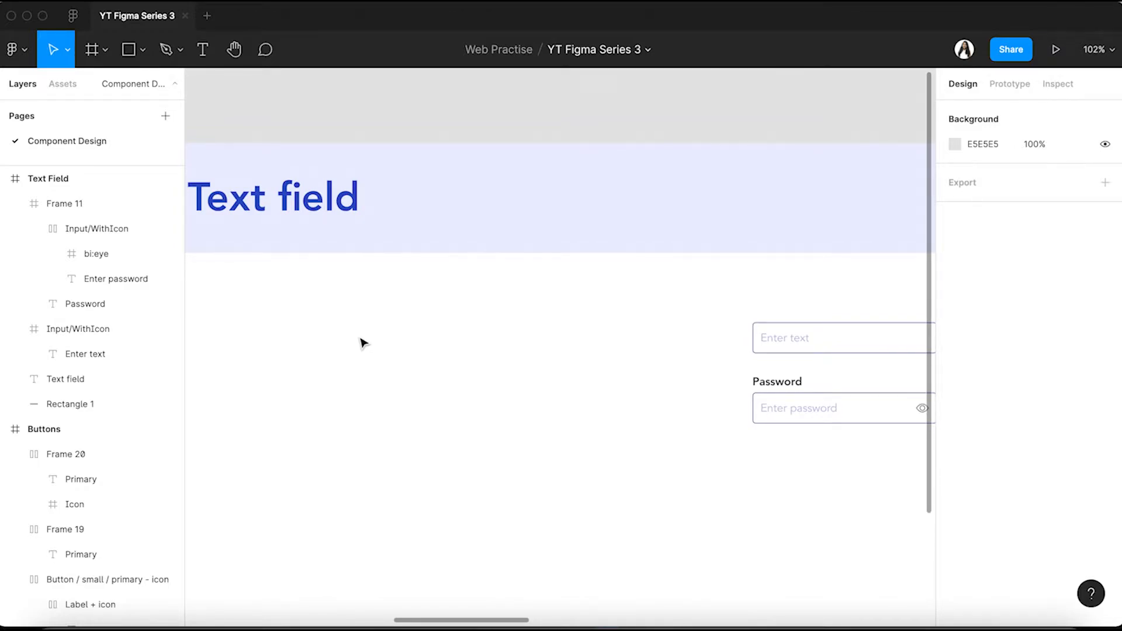
key("t")
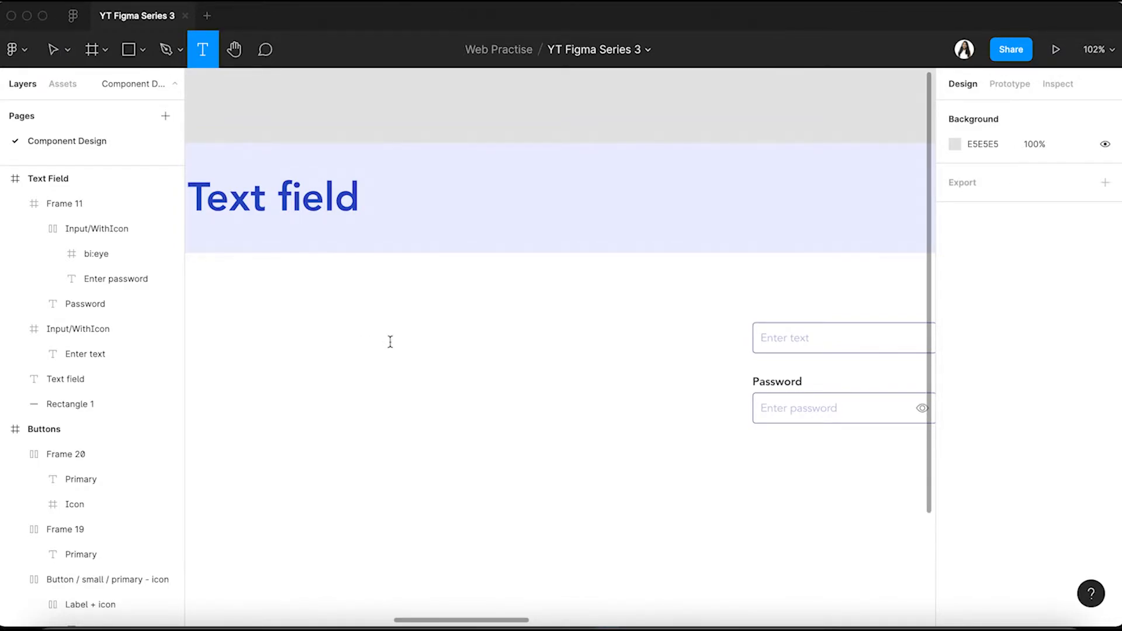
left_click(390, 342)
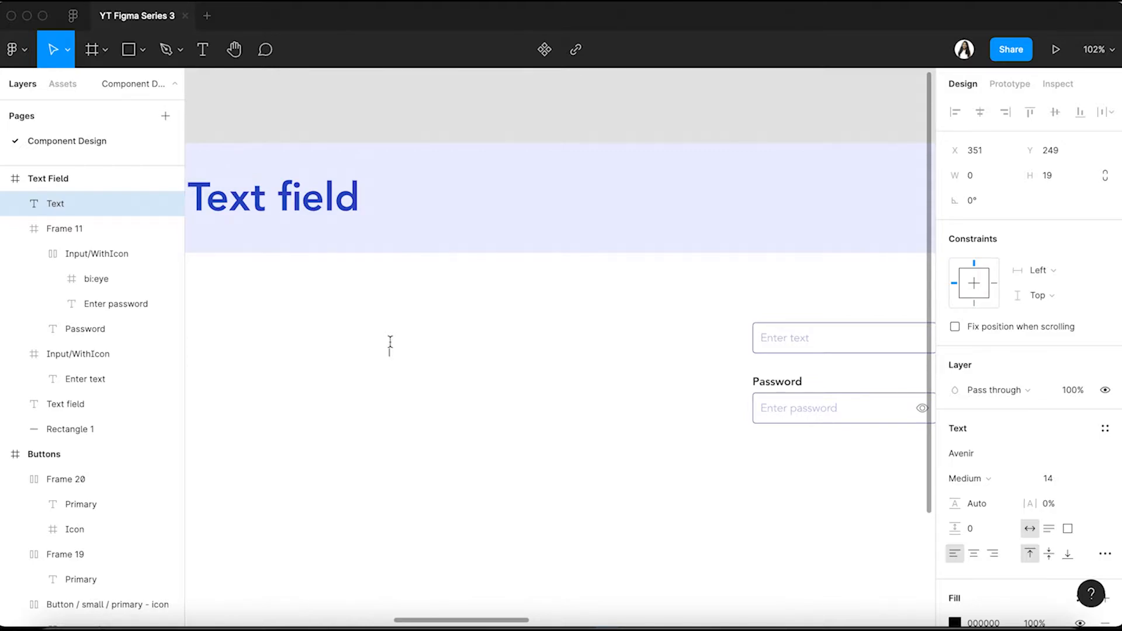
type("Enter tes")
type("t")
key("Escape")
scroll(411, 346, "up", 5)
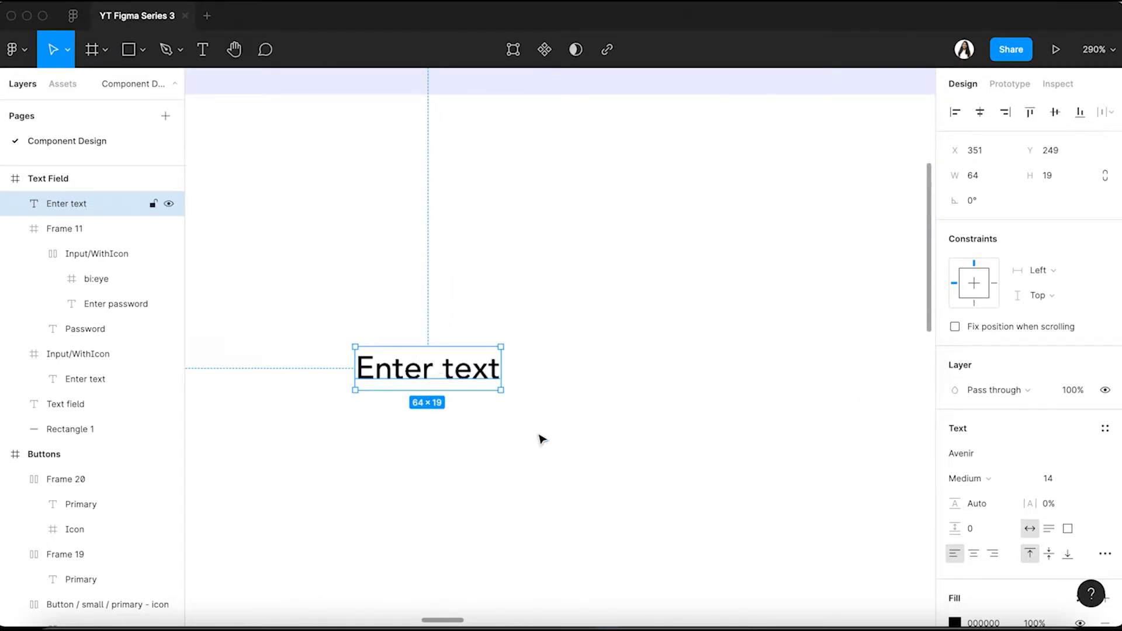
key("Escape")
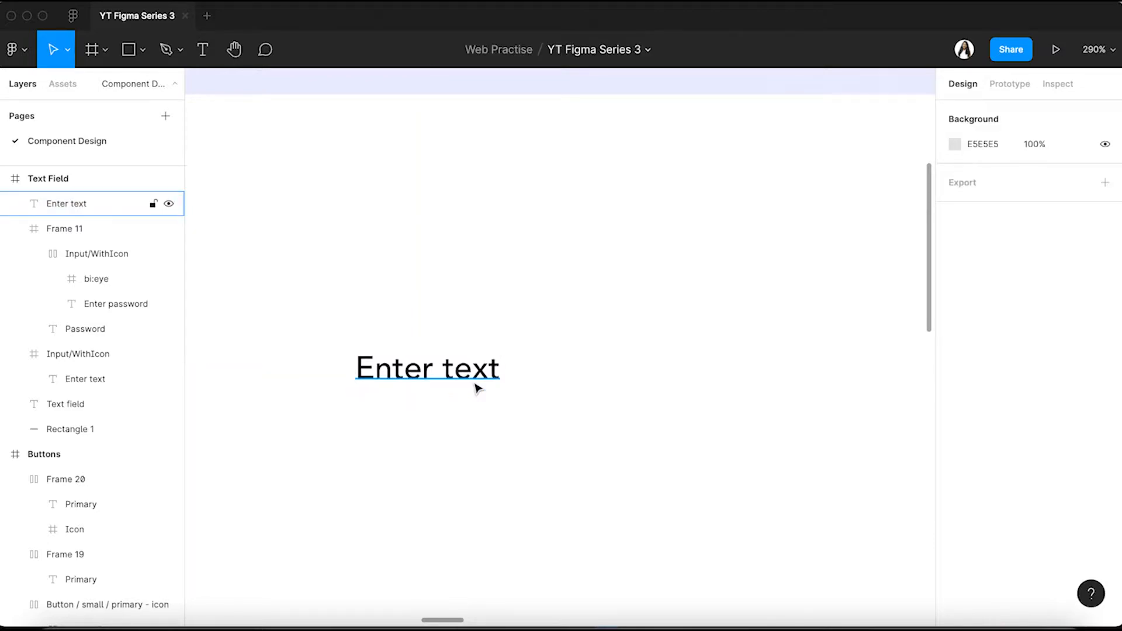
Wrap the new "Enter text" text in an auto layout frame and give the frame a 1 px inside stroke.
left_click(478, 388)
key("shift+a")
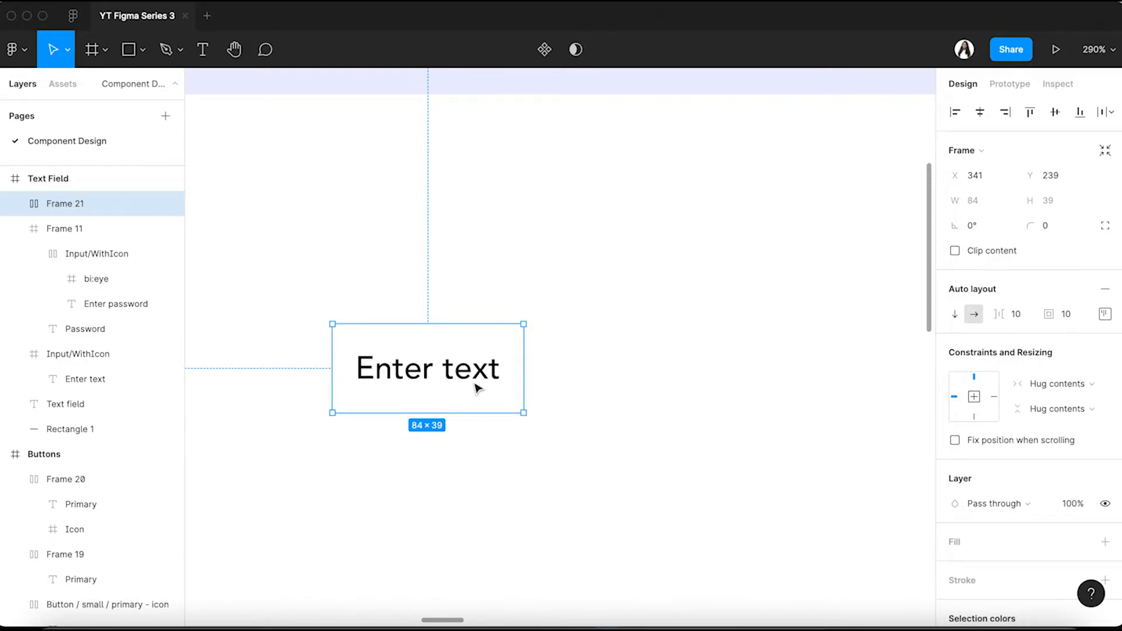
scroll(1047, 561, "down", 3)
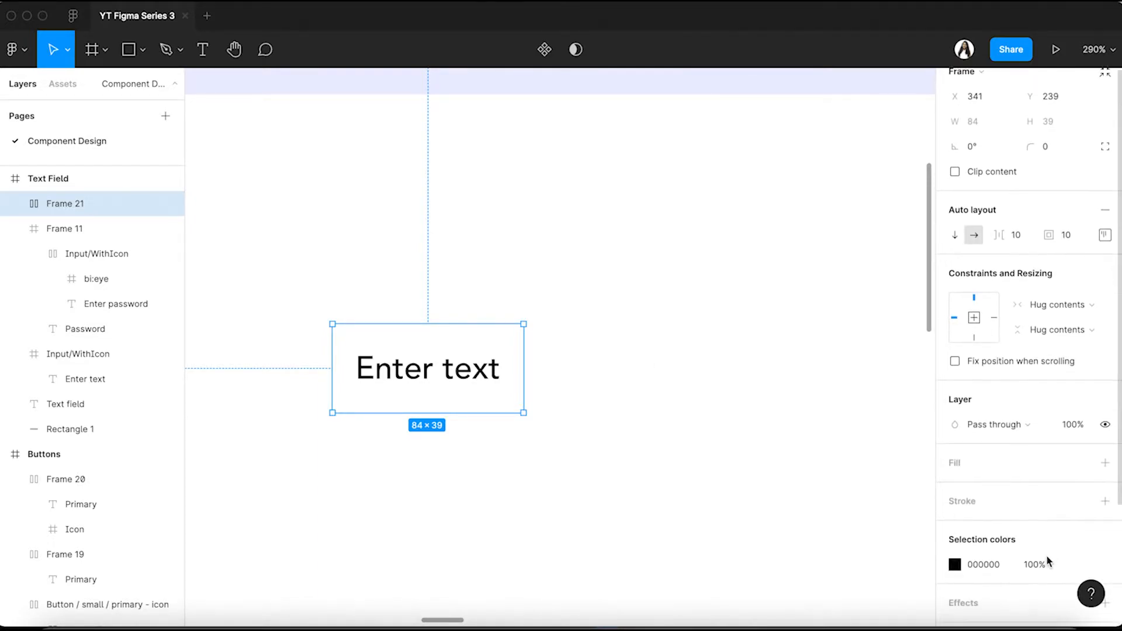
left_click(1105, 501)
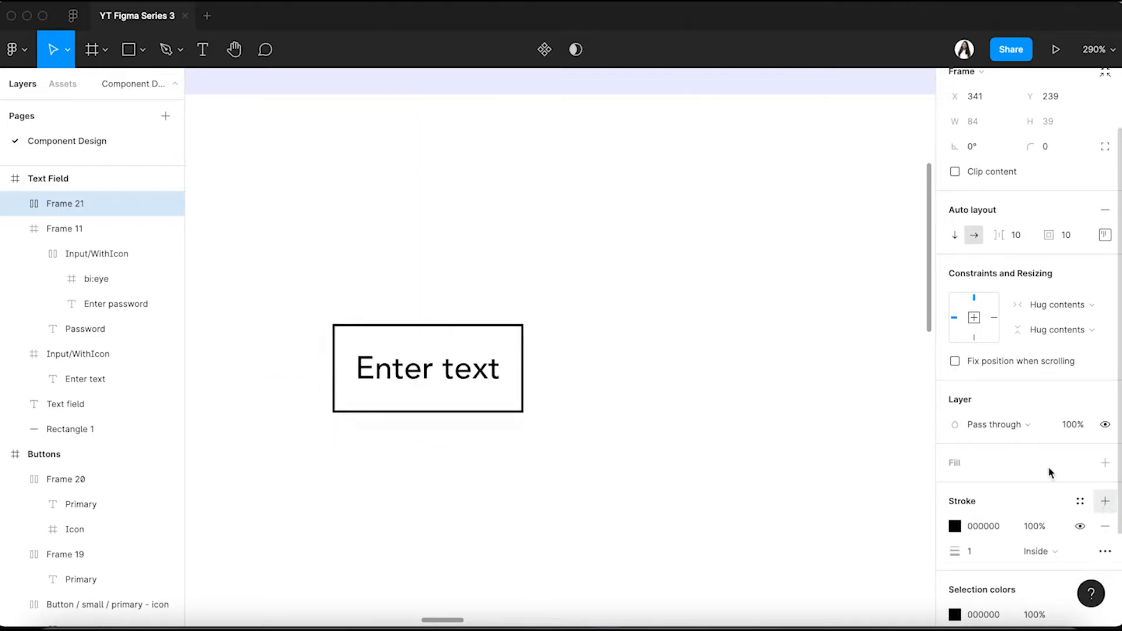
Set the corner radius of the "Enter text" auto layout frame to 2.
left_click(1060, 149)
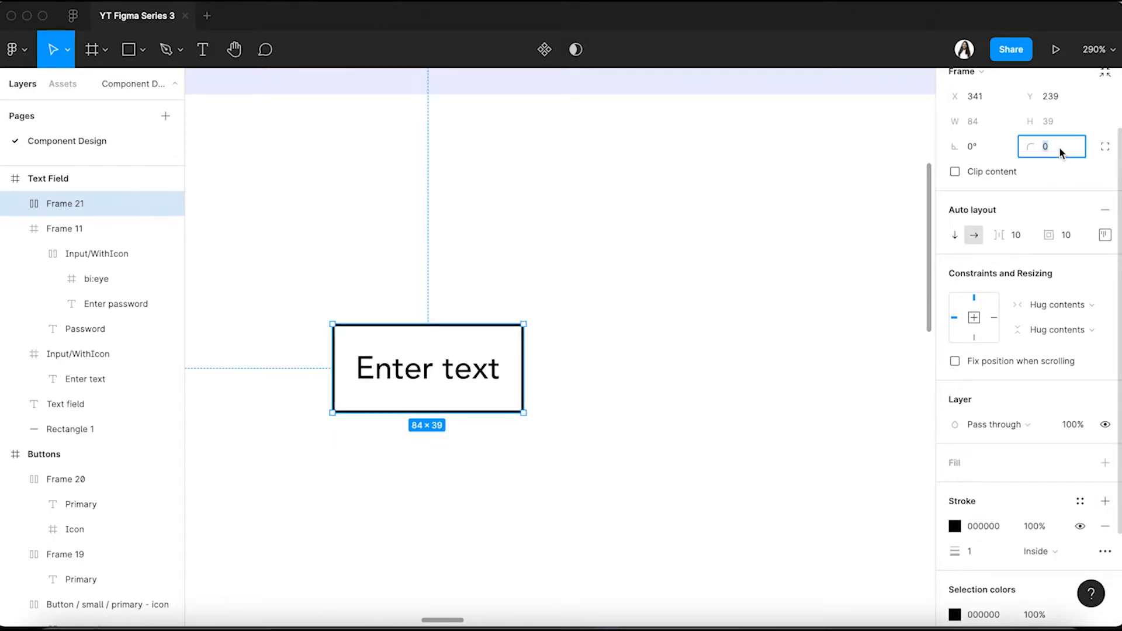
type("2")
key("Return")
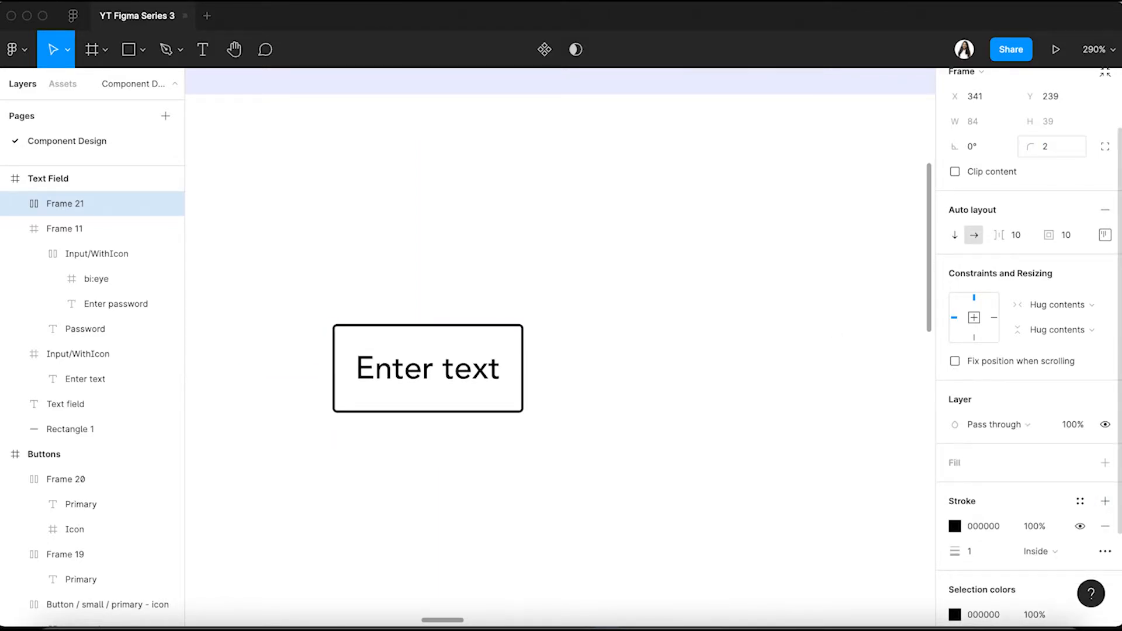
Change the stroke colour of the "Enter text" frame to light grey AFAFAF.
left_click(955, 527)
left_click(799, 293)
mouse_move(727, 291)
left_mouse_down()
mouse_move(686, 306)
mouse_move(687, 294)
left_mouse_up()
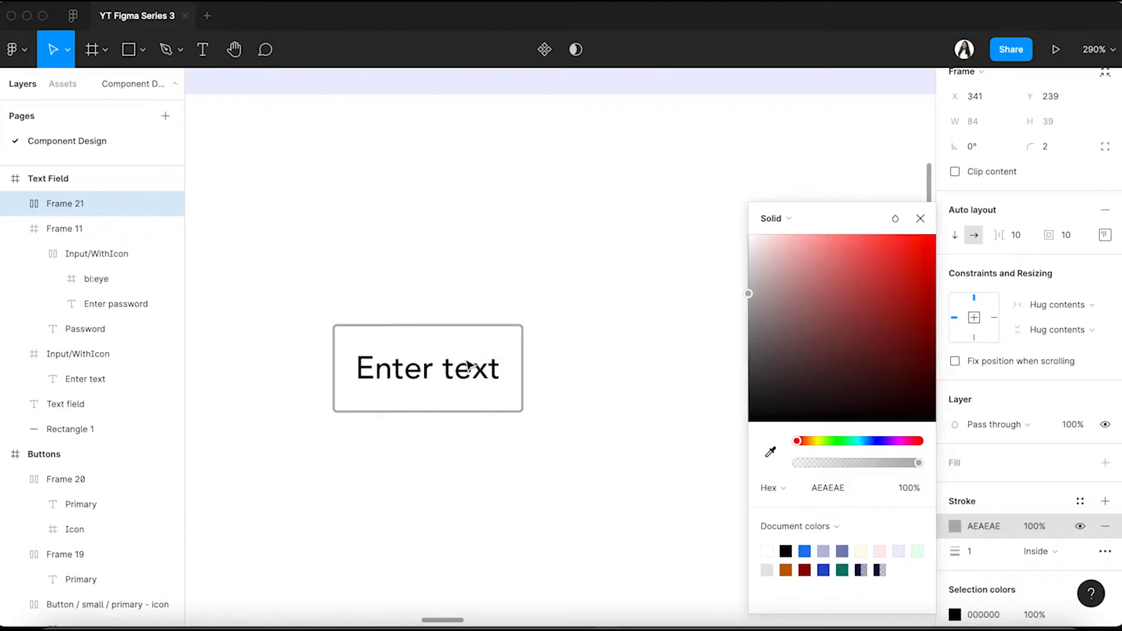
Change the colour of the "Enter text" placeholder text to light grey CCCCCC.
double_click(467, 366)
left_click(955, 545)
left_click_drag(752, 263, 744, 273)
Set the stroke colour of the text field frame to the darker grey 717171.
left_click(513, 335)
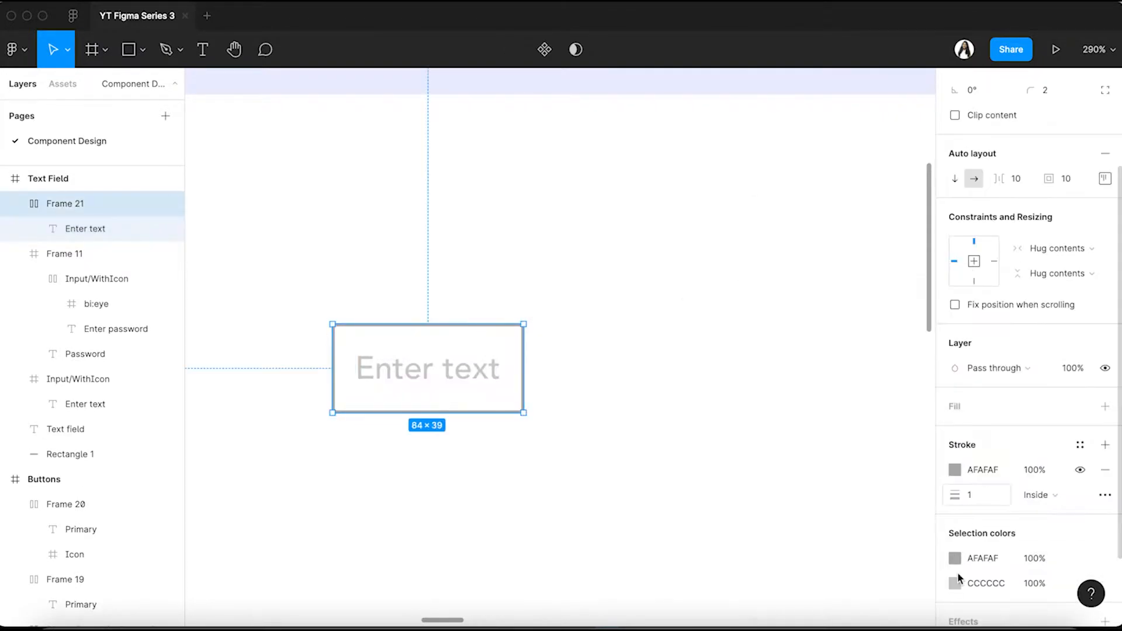
left_click(953, 558)
left_click_drag(742, 325, 745, 334)
left_click(582, 353)
Widen the placeholder text inside the frame to about 146 px so the hugging field stretches with it.
scroll(584, 355, "down", 3)
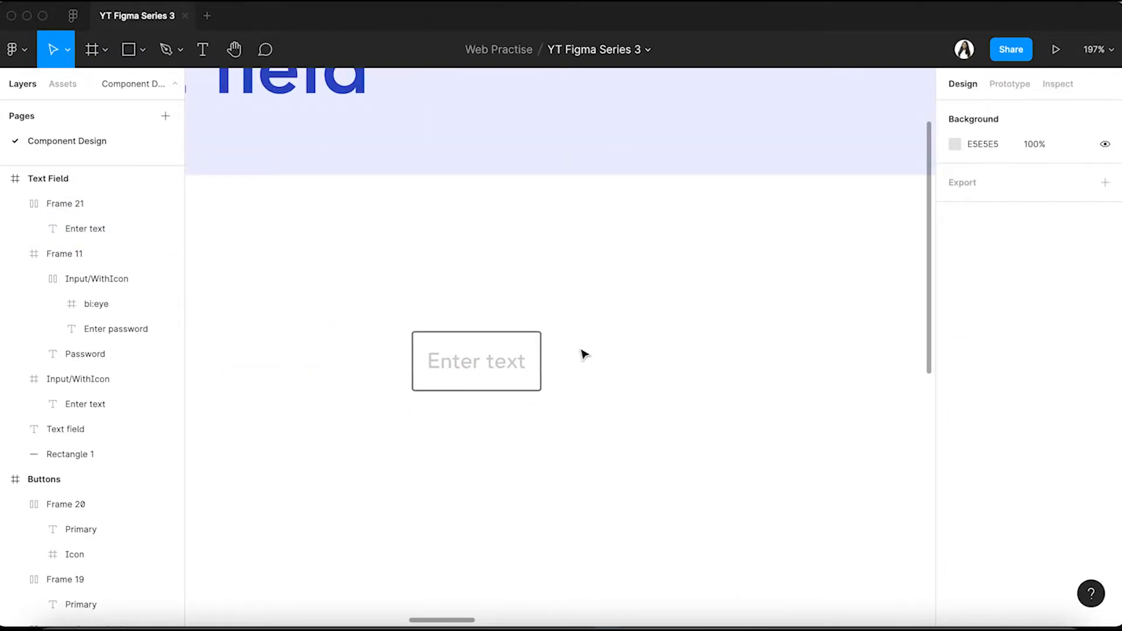
scroll(584, 354, "down", 2)
scroll(584, 354, "right", 3)
left_click(381, 321)
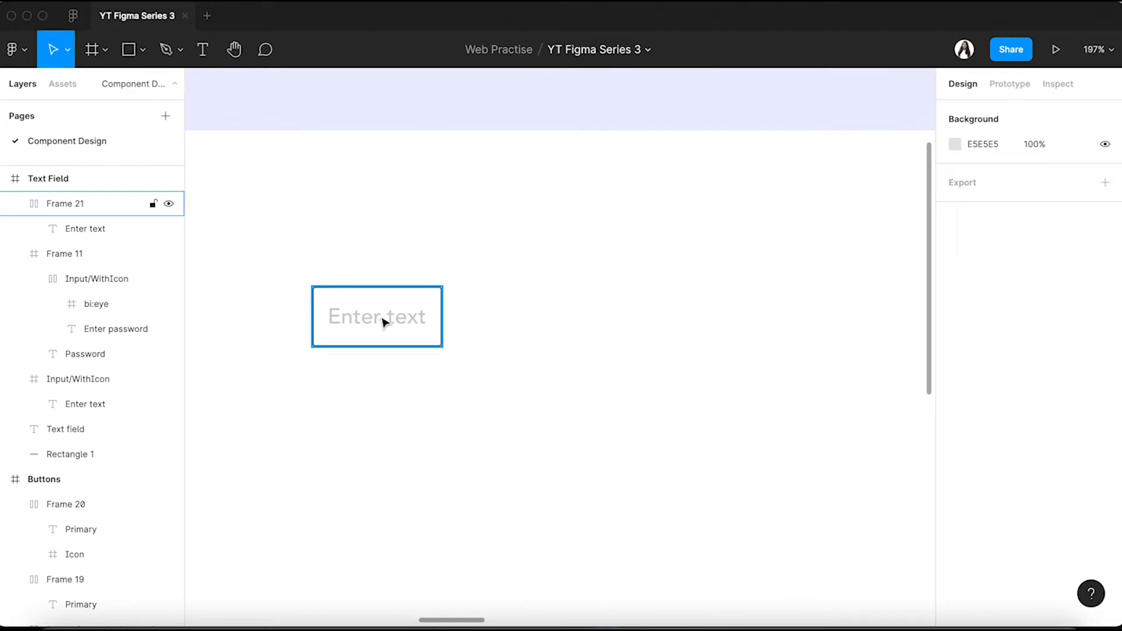
left_click(383, 322)
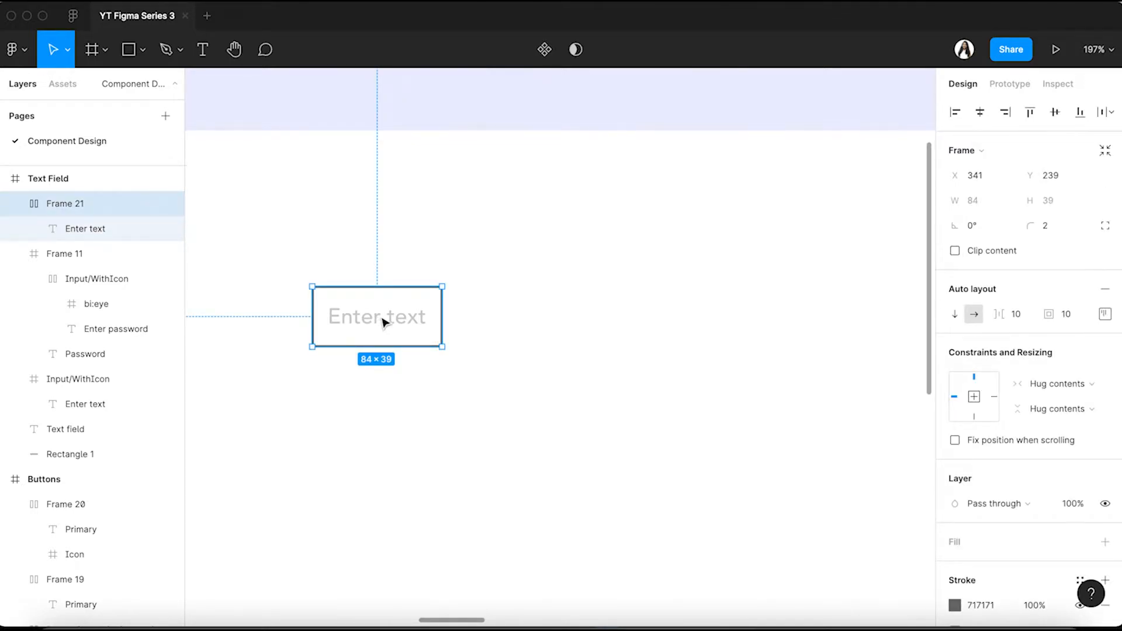
left_click(383, 321)
left_click_drag(484, 322, 554, 325)
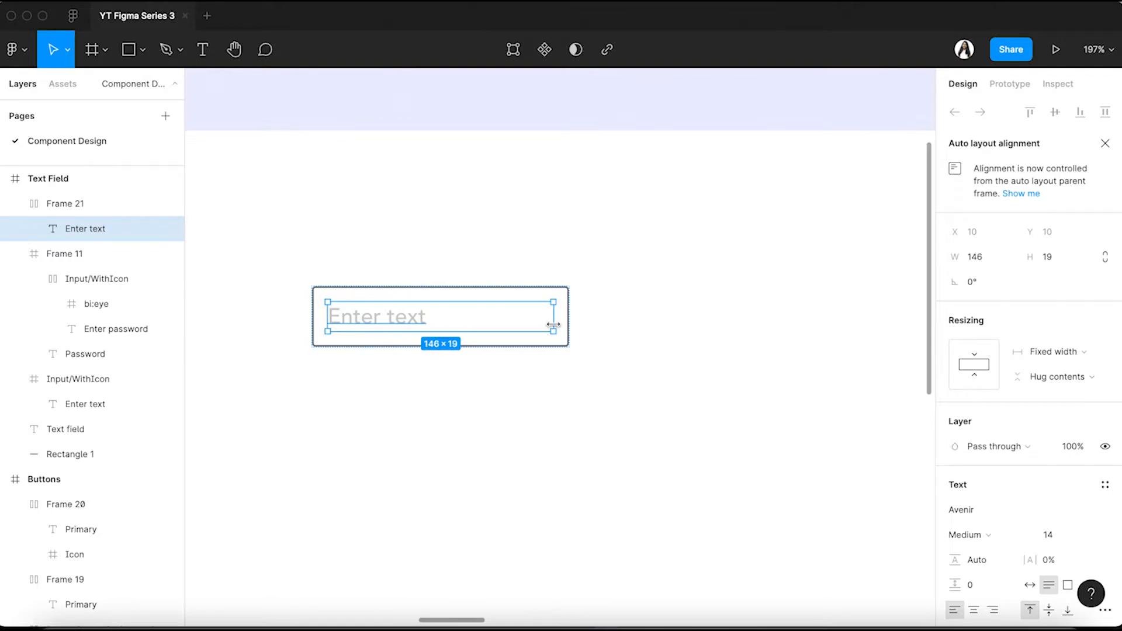
left_click(617, 322)
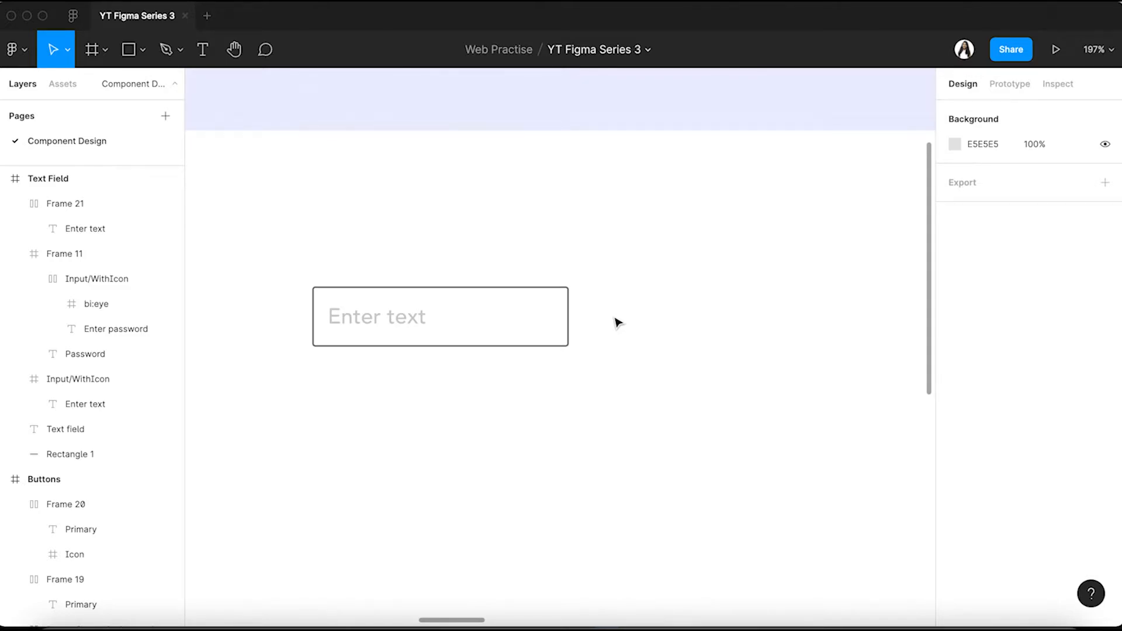
Duplicate the text field frame directly below the original, leaving a gap of about 53 px.
left_click(373, 335)
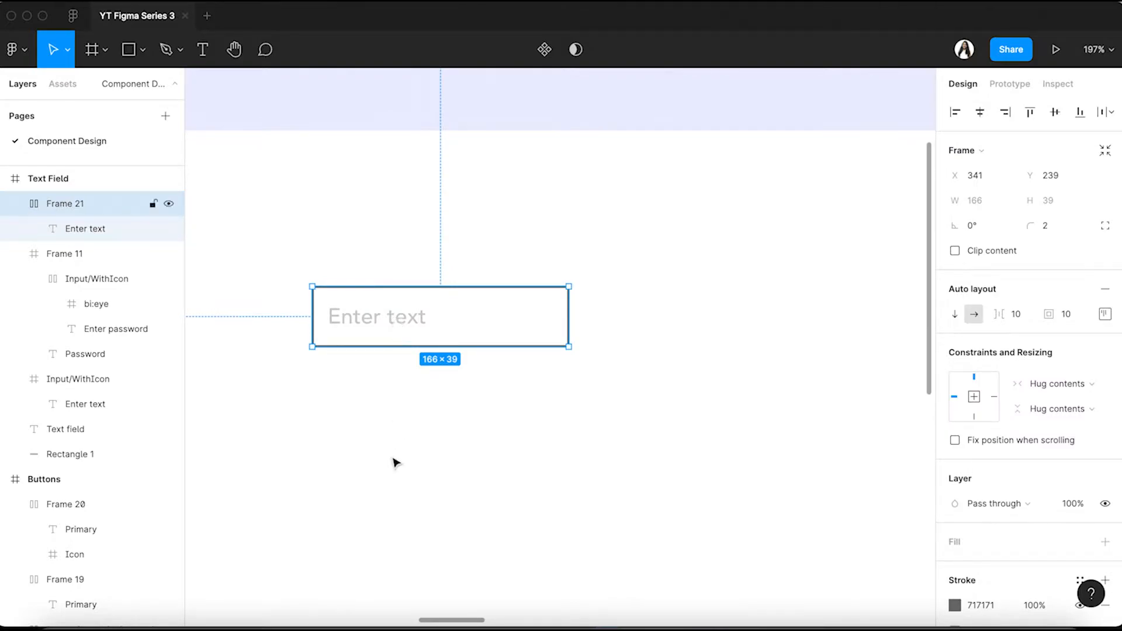
key("super+d")
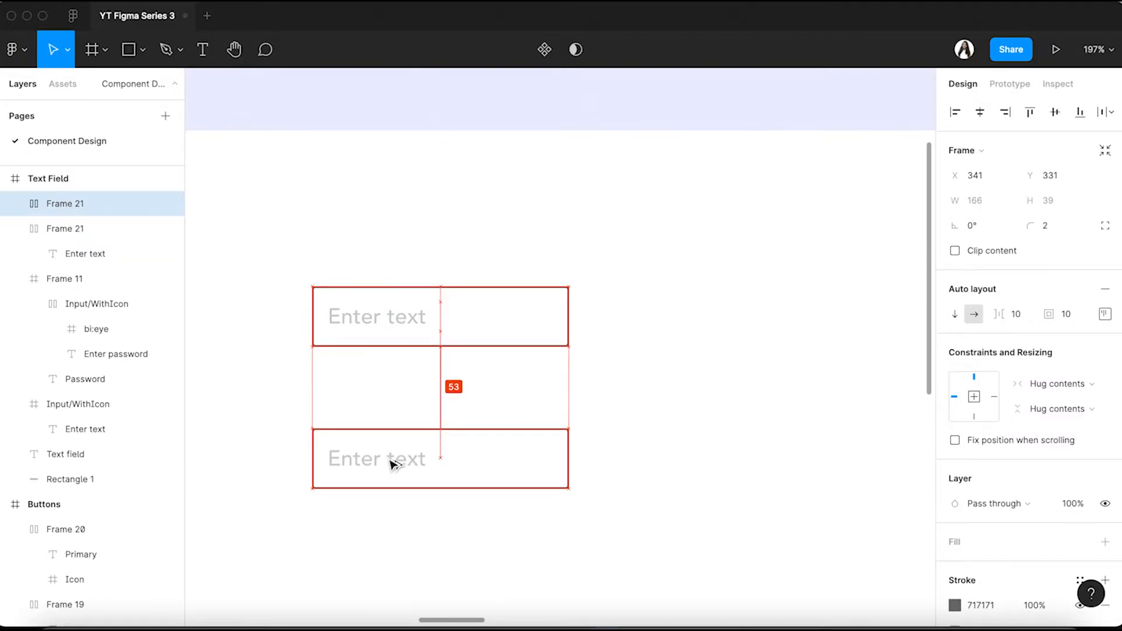
left_click_drag(390, 461, 390, 461)
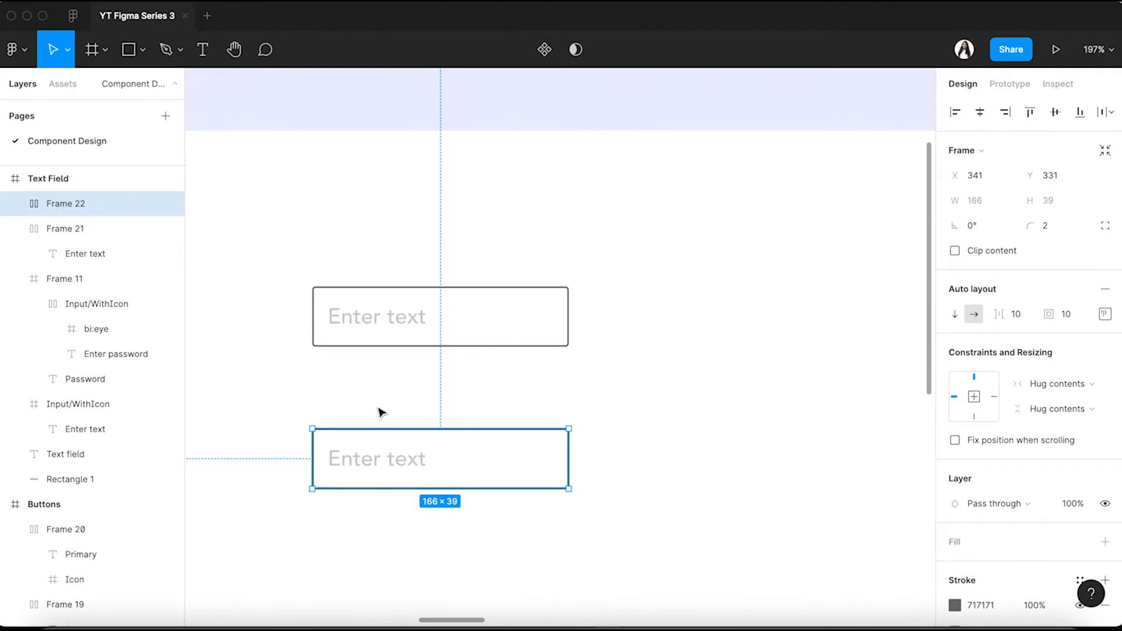
Add a "Password" text label just above the duplicated field, aligned with its left edge.
left_click(384, 413)
key("t")
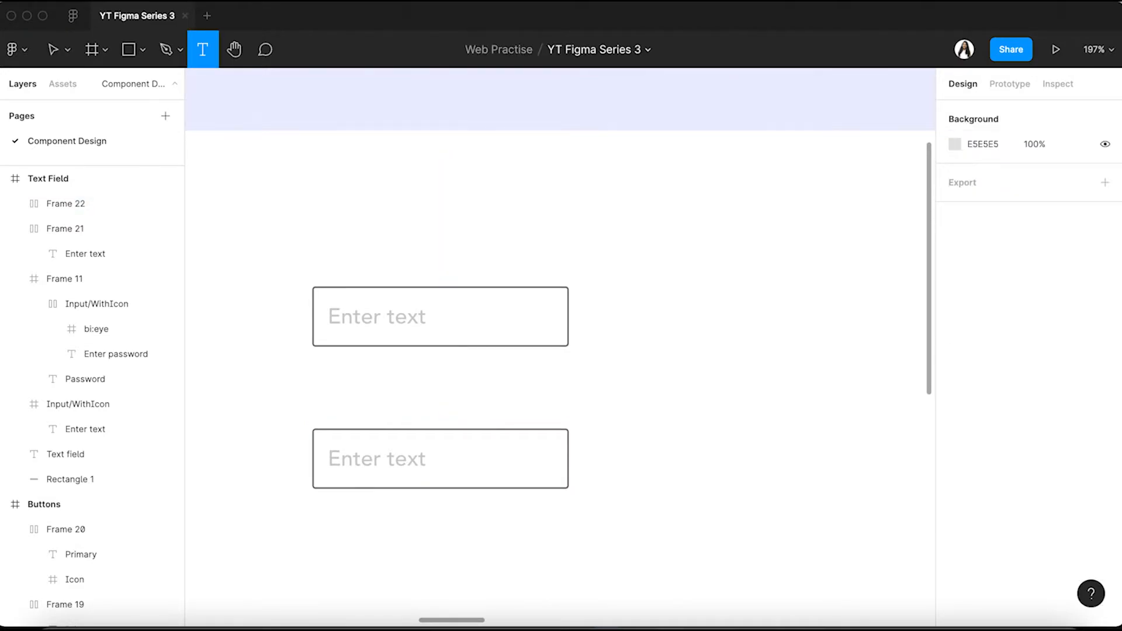
left_click(352, 412)
type("Password")
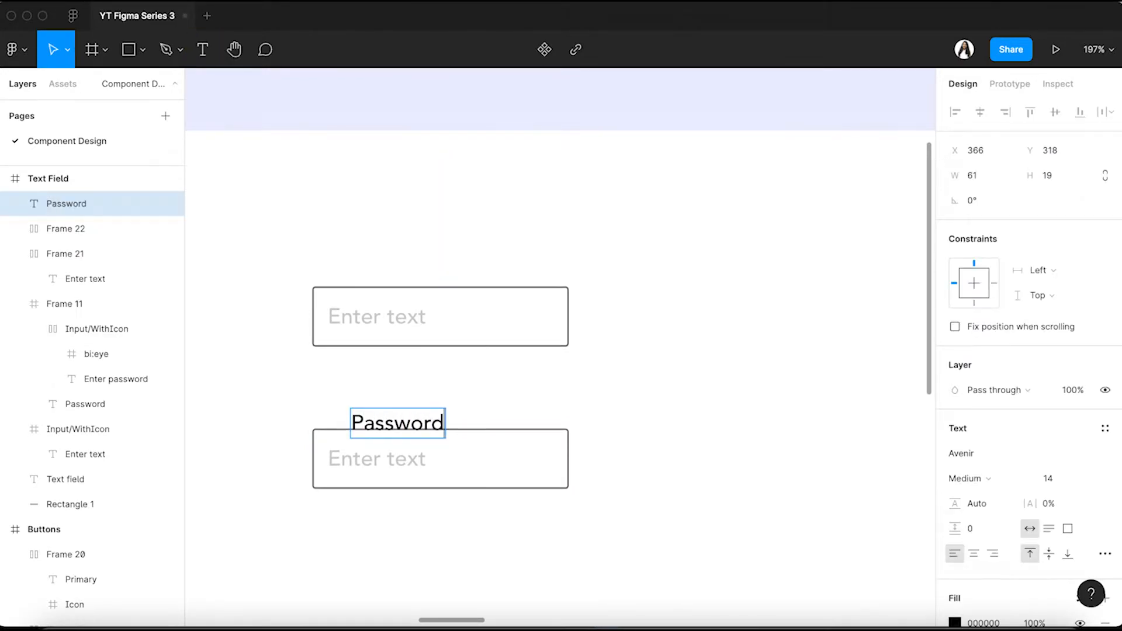
key("Escape")
left_click_drag(436, 426, 400, 406)
left_click(676, 406)
Copy the eye icon group from the finished password field example in the same frame.
scroll(588, 383, "right", 8)
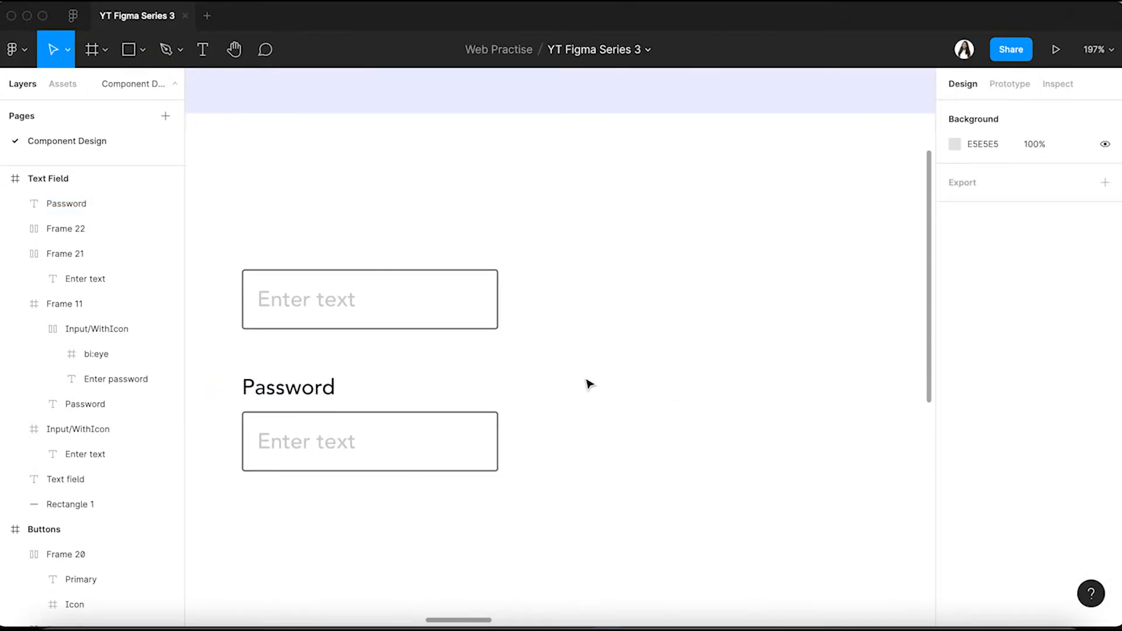
scroll(589, 384, "right", 3)
left_click(782, 380, "super")
key("super+c")
scroll(782, 380, "left", 9)
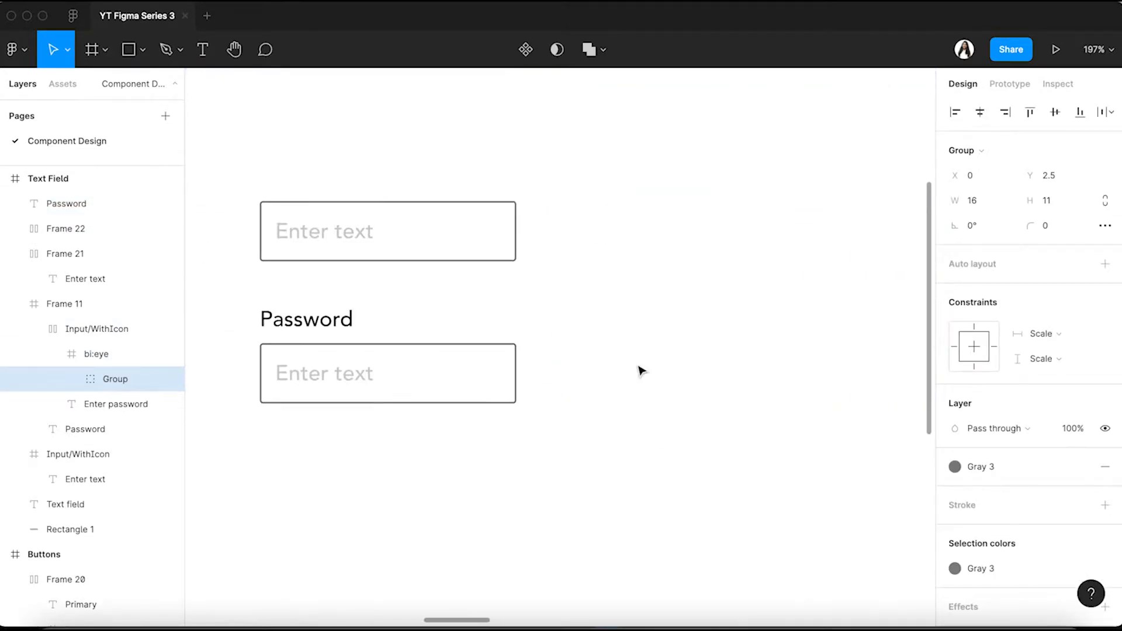
key("super+v")
scroll(449, 373, "up", 3)
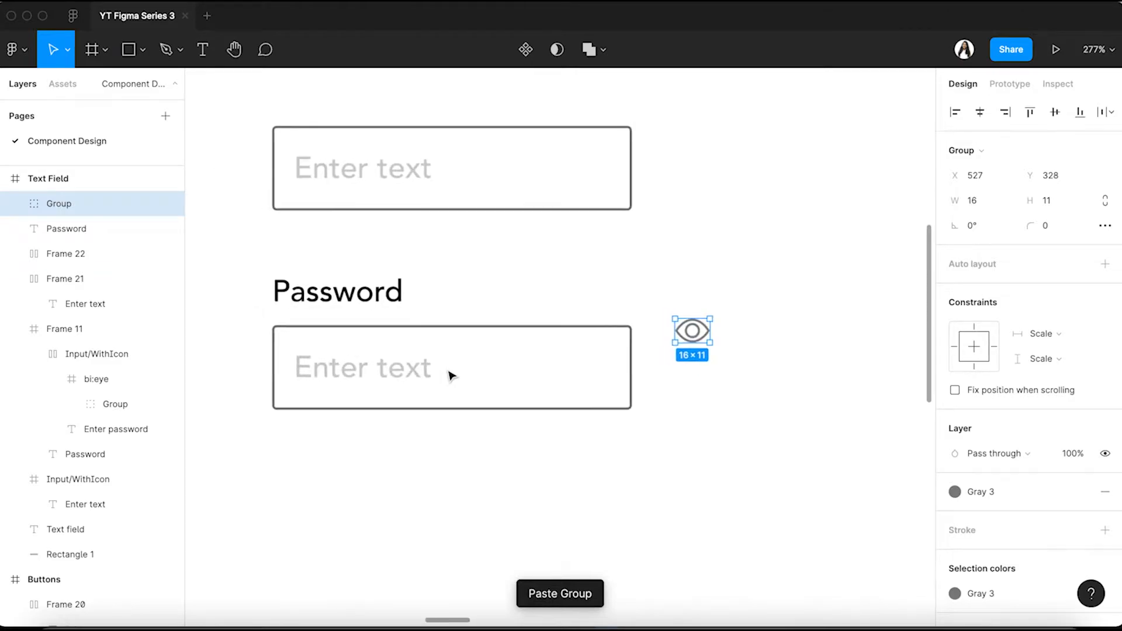
left_click(479, 446)
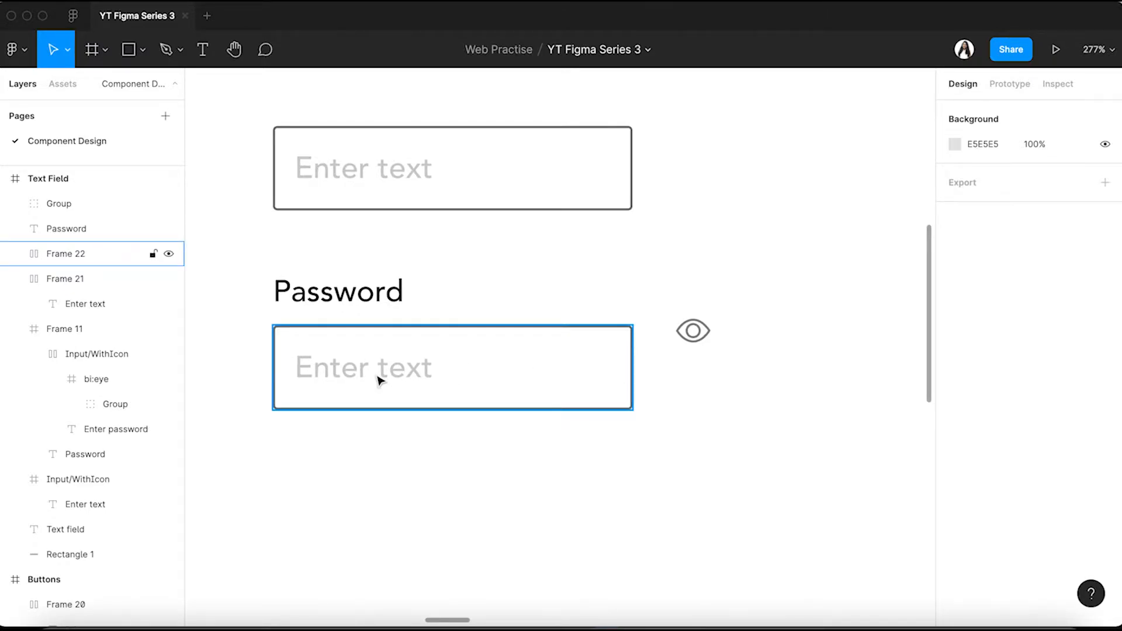
left_click(395, 378)
double_click(396, 378)
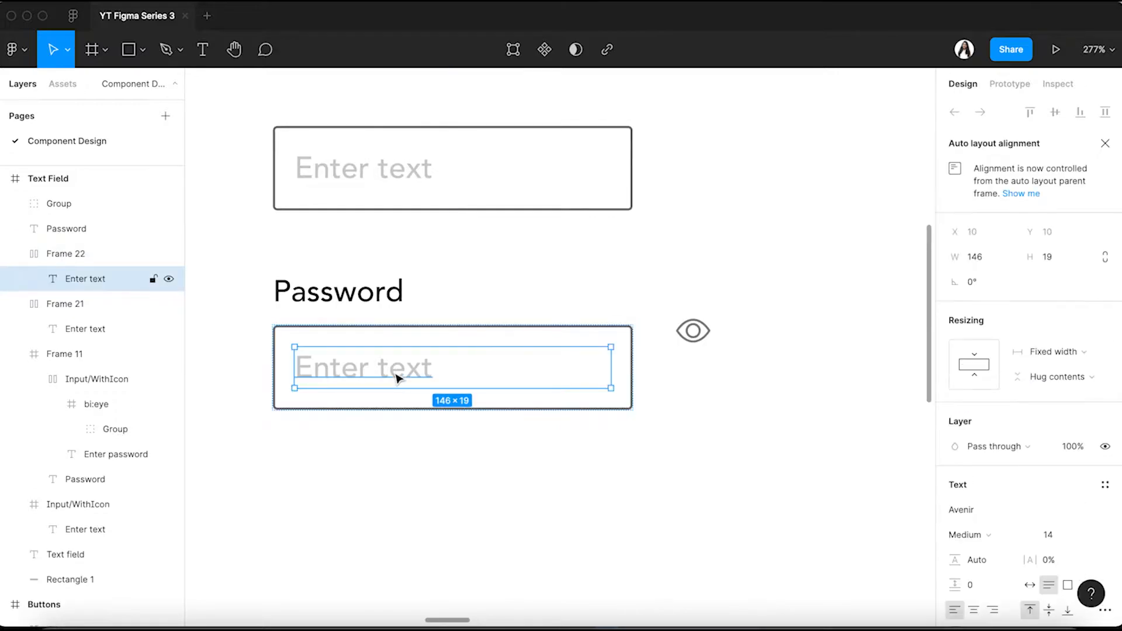
left_click(703, 337)
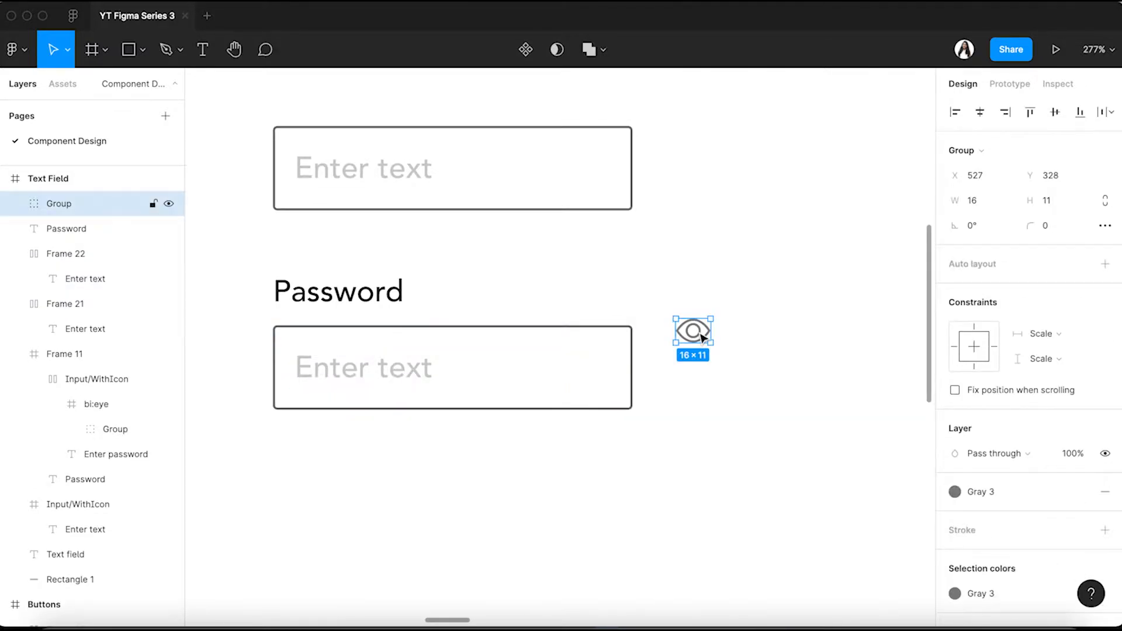
key("Delete")
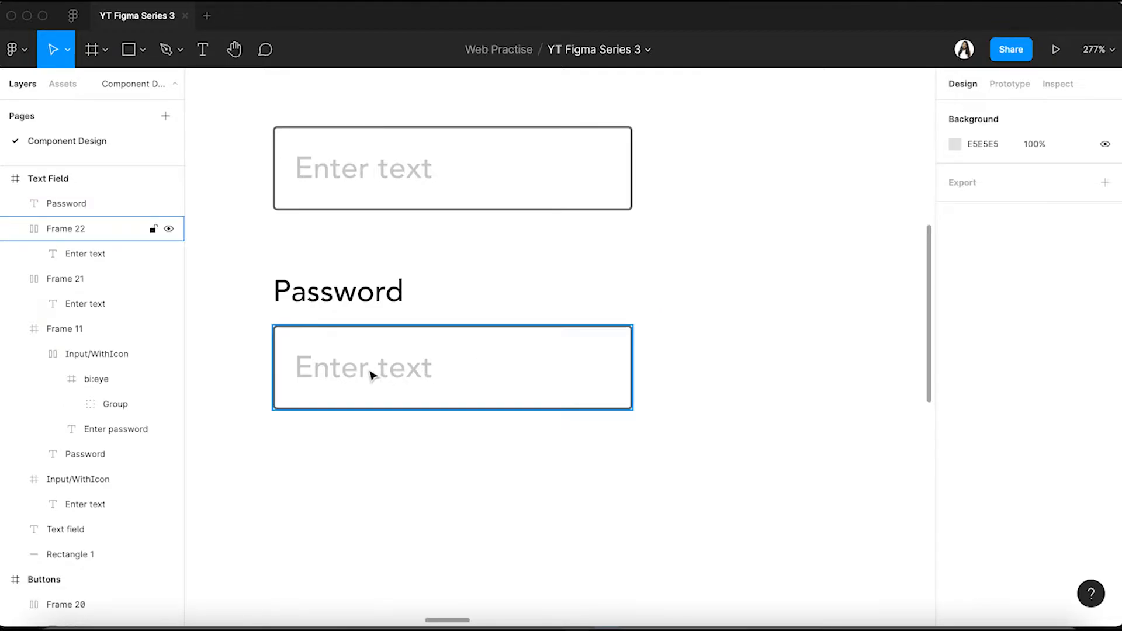
Paste the copied eye icon inside the password field's auto layout frame, after its placeholder text.
left_click(371, 375)
left_click(371, 375)
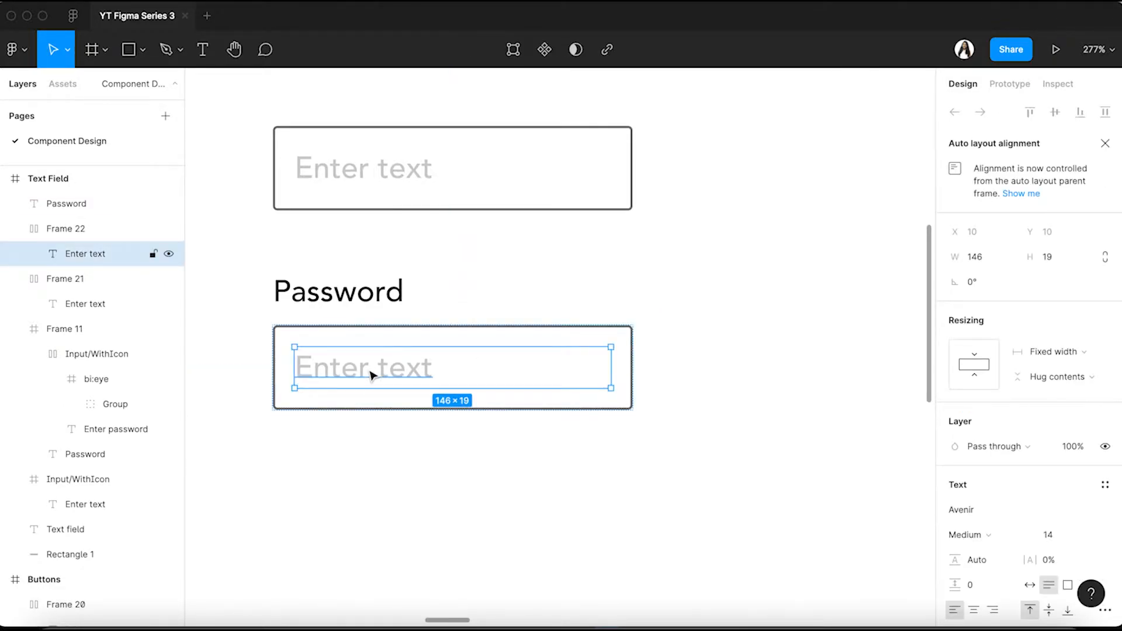
key("ctrl+v")
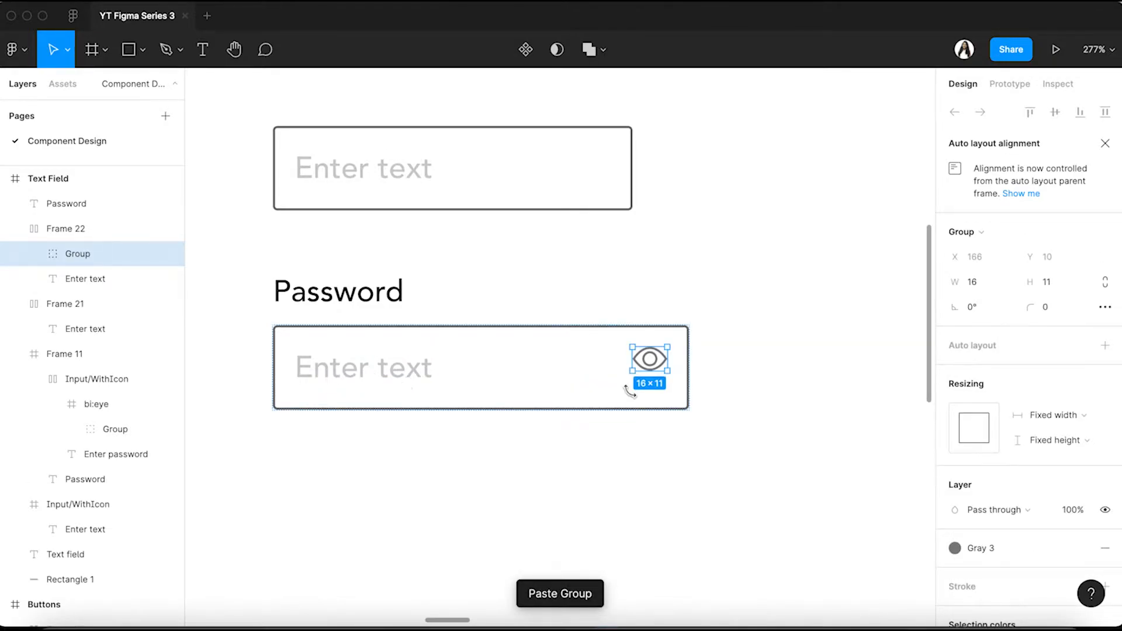
Vertically centre the placeholder text and eye icon in the password field's auto layout frame.
left_click(316, 326)
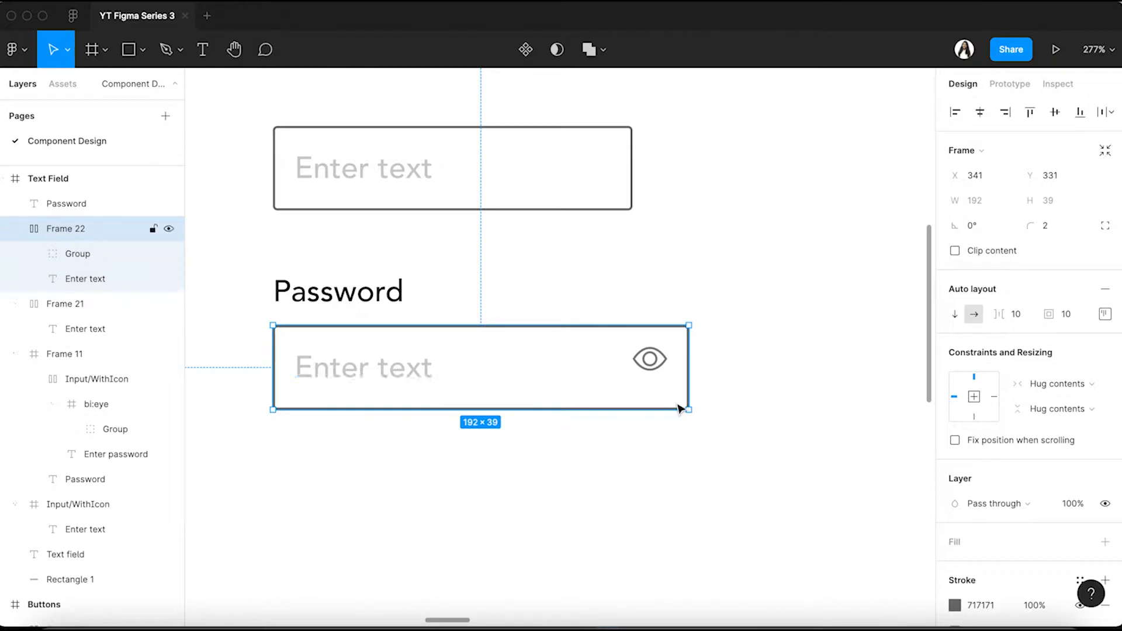
left_click(1104, 316)
left_click(1052, 381)
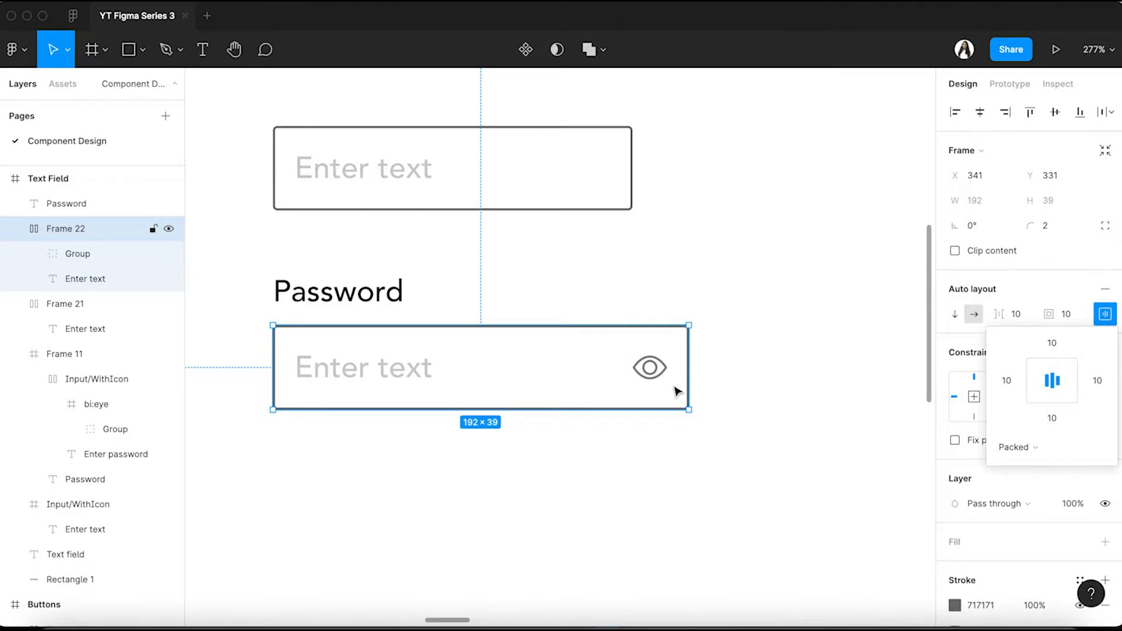
Move the "Password" label down to 4 px above its field and wrap both in a vertical auto layout frame.
left_click(349, 295)
left_click_drag(349, 295, 349, 300)
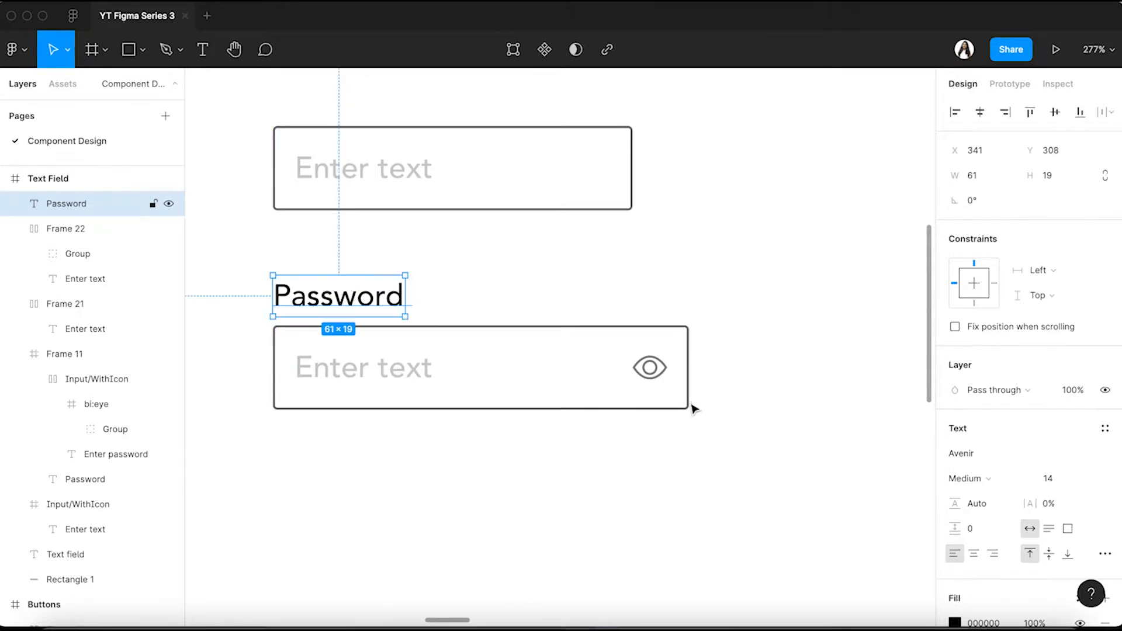
left_click(307, 272)
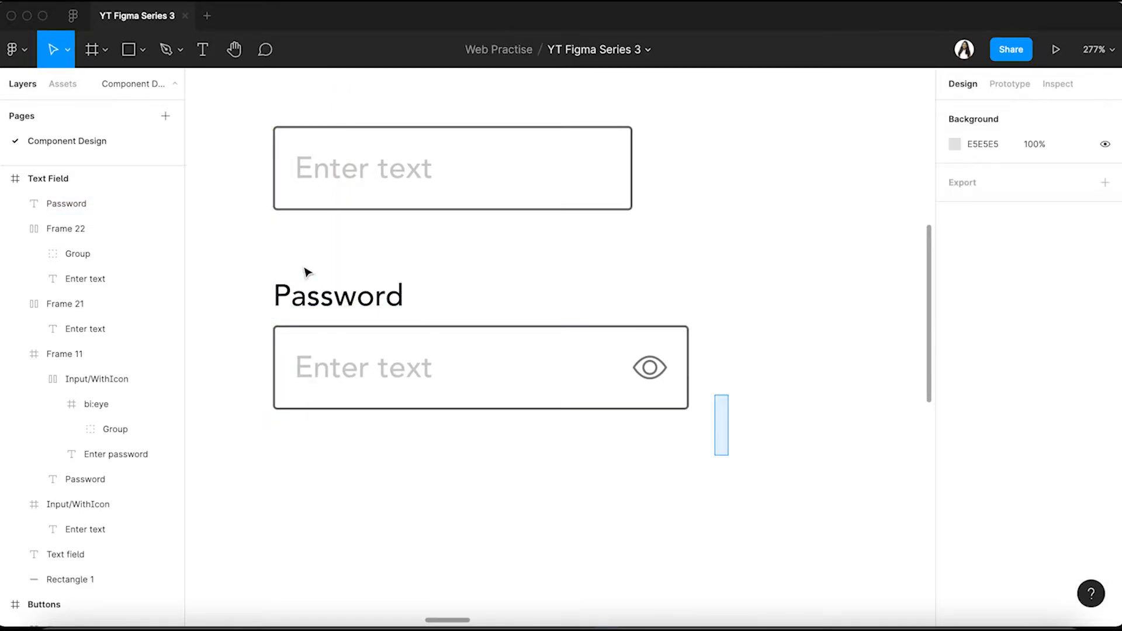
left_click_drag(714, 395, 304, 267)
left_click_drag(304, 270, 304, 270)
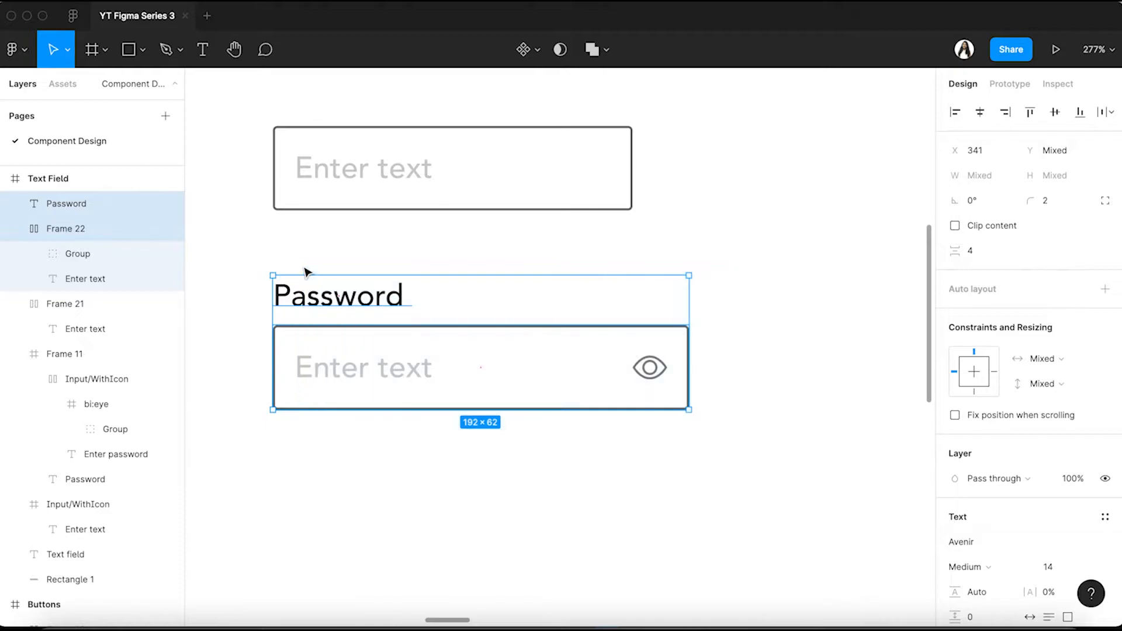
key("shift+a")
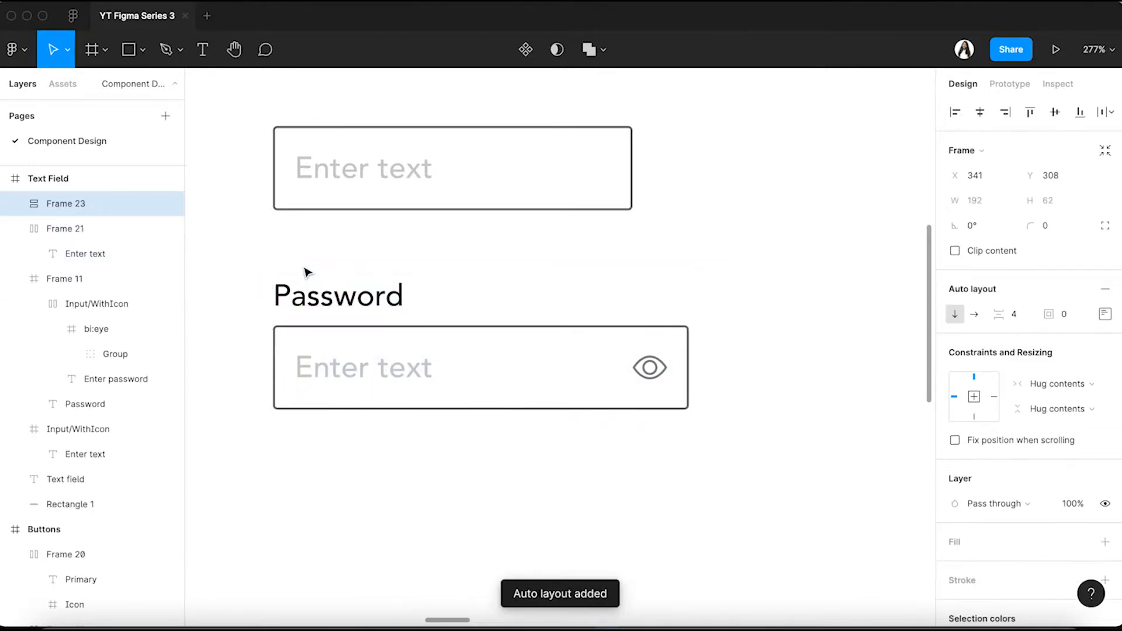
Set the spacing between the "Password" label and its field to 2 in their auto layout frame.
left_click(1017, 316)
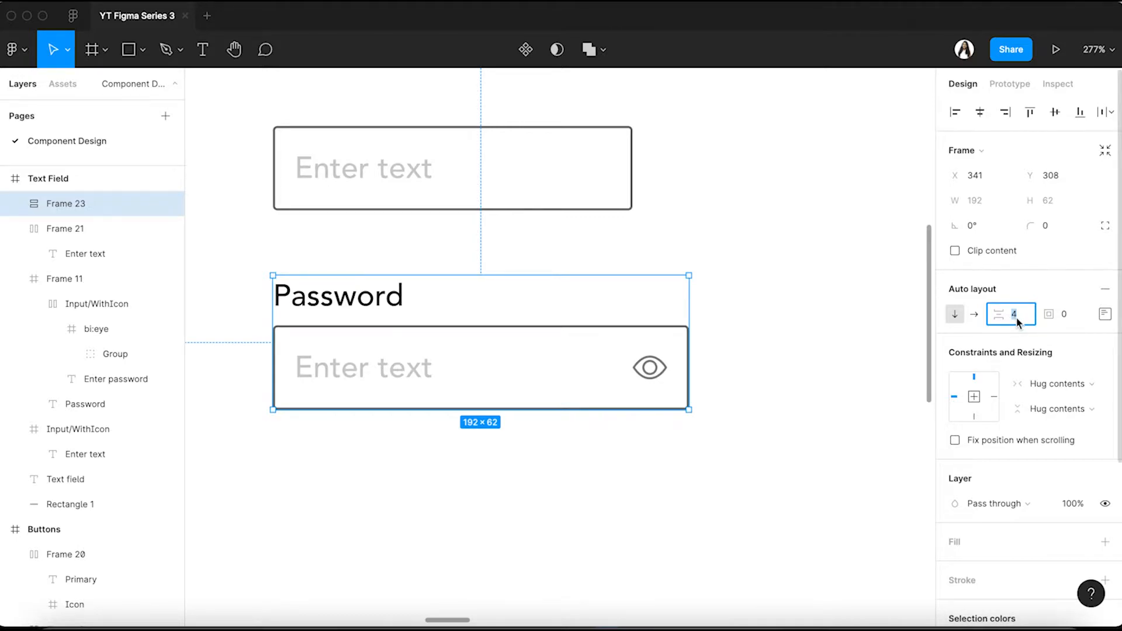
type("6")
key("Return")
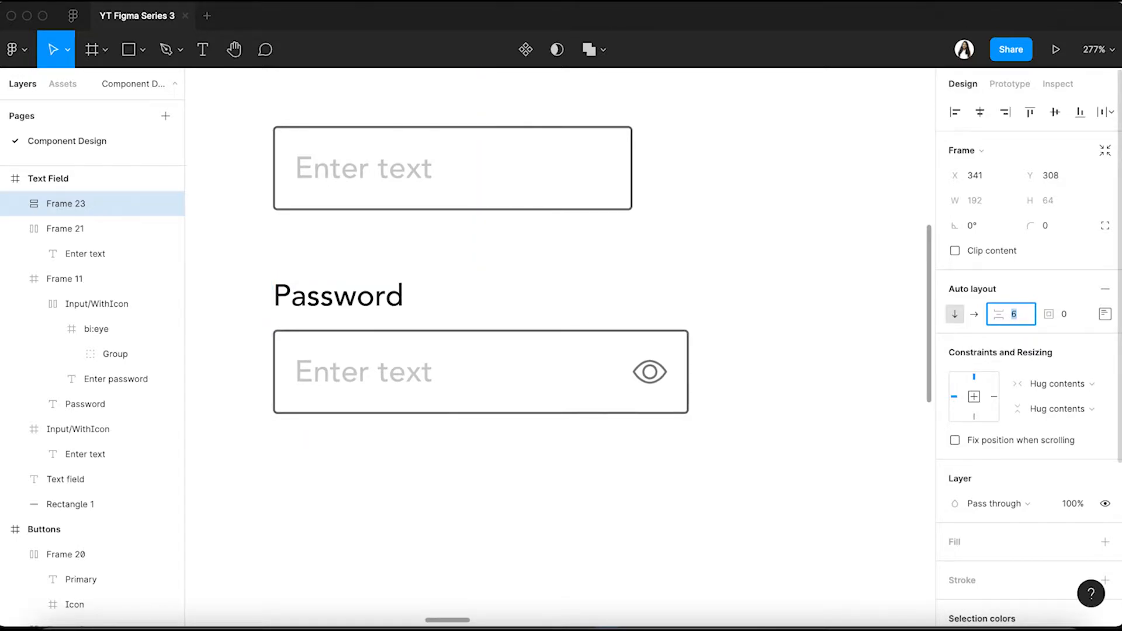
key("Down")
key("Down")
key("Down")
key("Down")
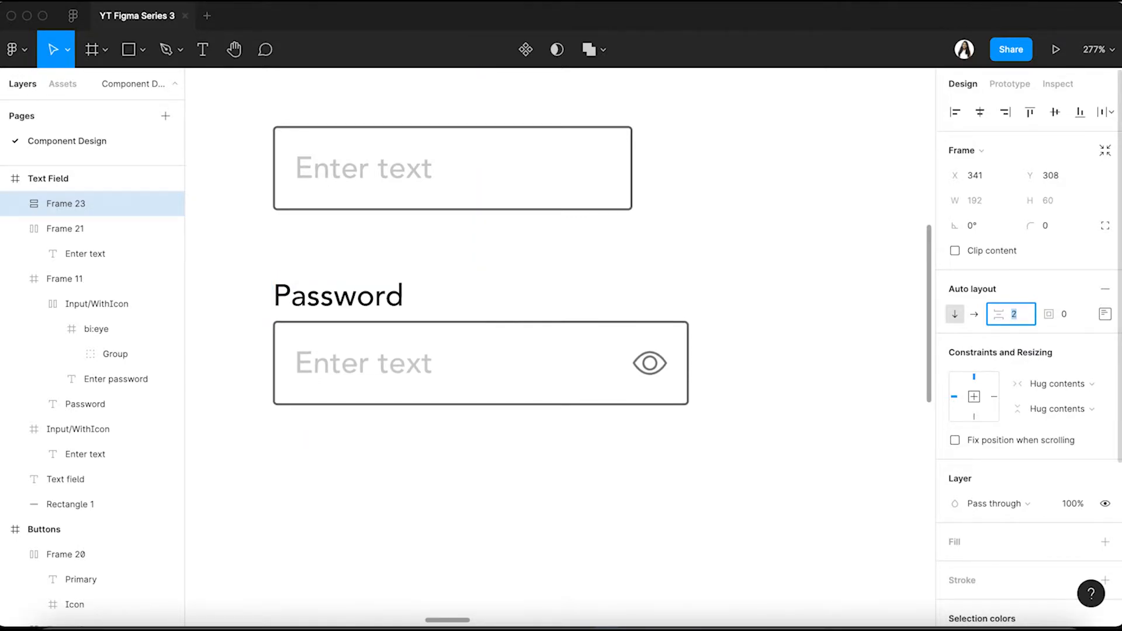
left_click(535, 487)
Compare the rebuilt text fields with the finished examples and examine the "Choices" dropdown trigger in the Drop down frame.
scroll(535, 487, "down", 5)
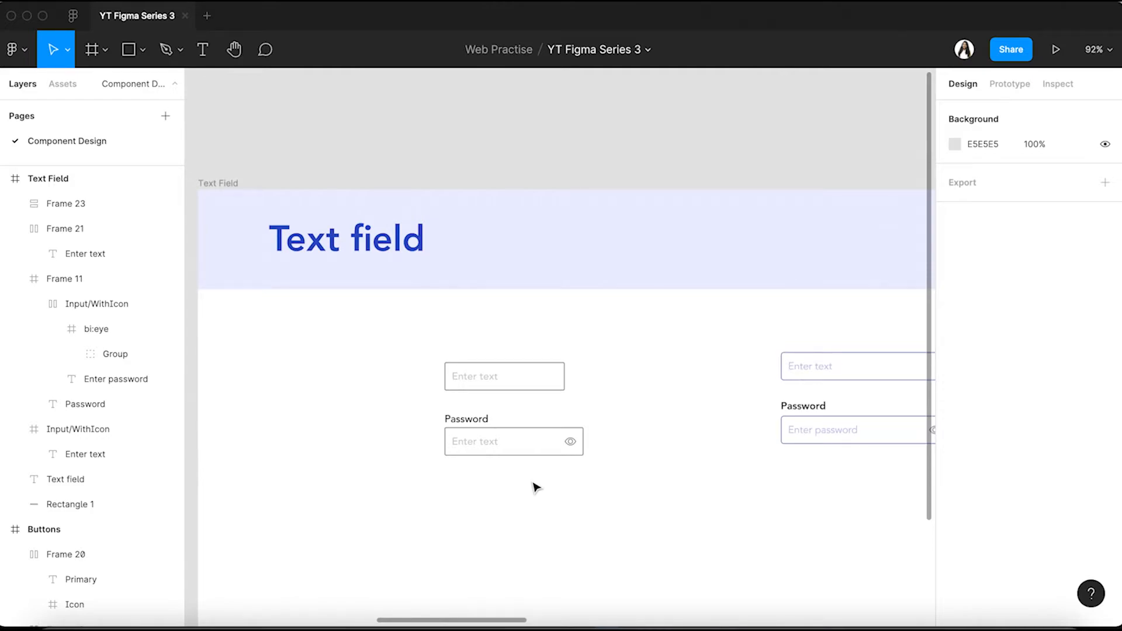
scroll(535, 487, "right", 3)
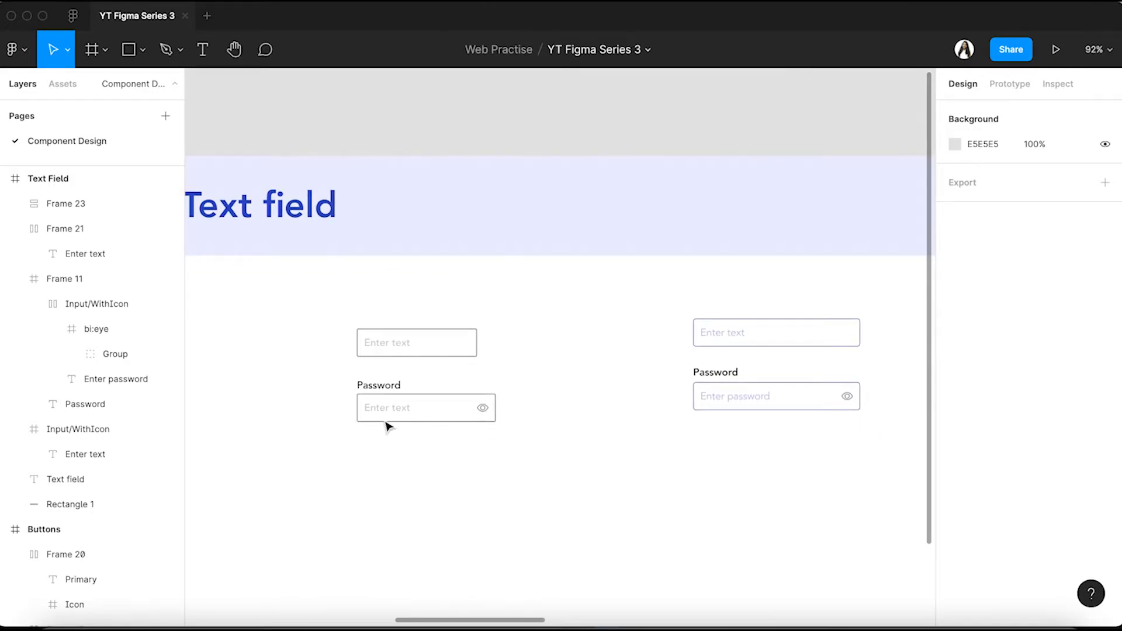
scroll(386, 426, "up", 3)
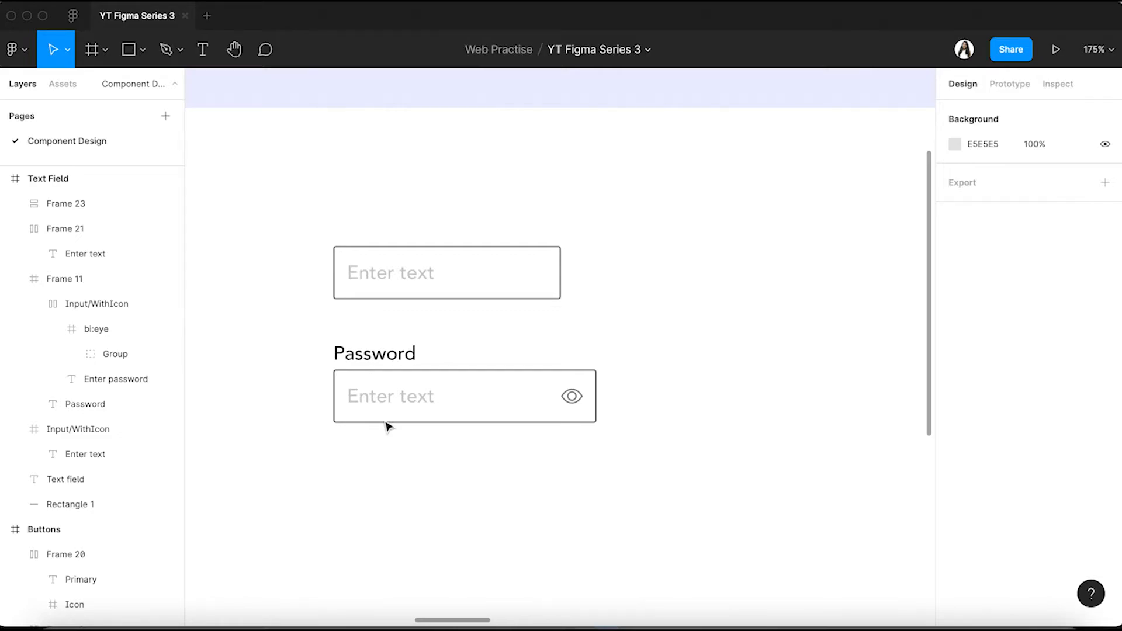
scroll(386, 426, "down", 3)
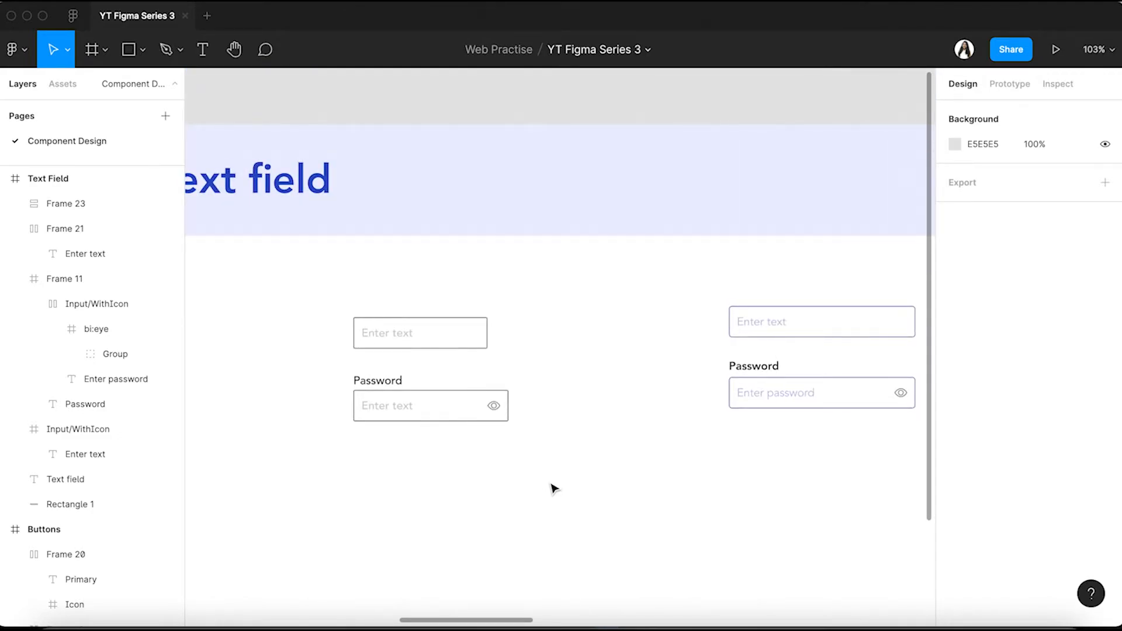
scroll(555, 488, "right", 10)
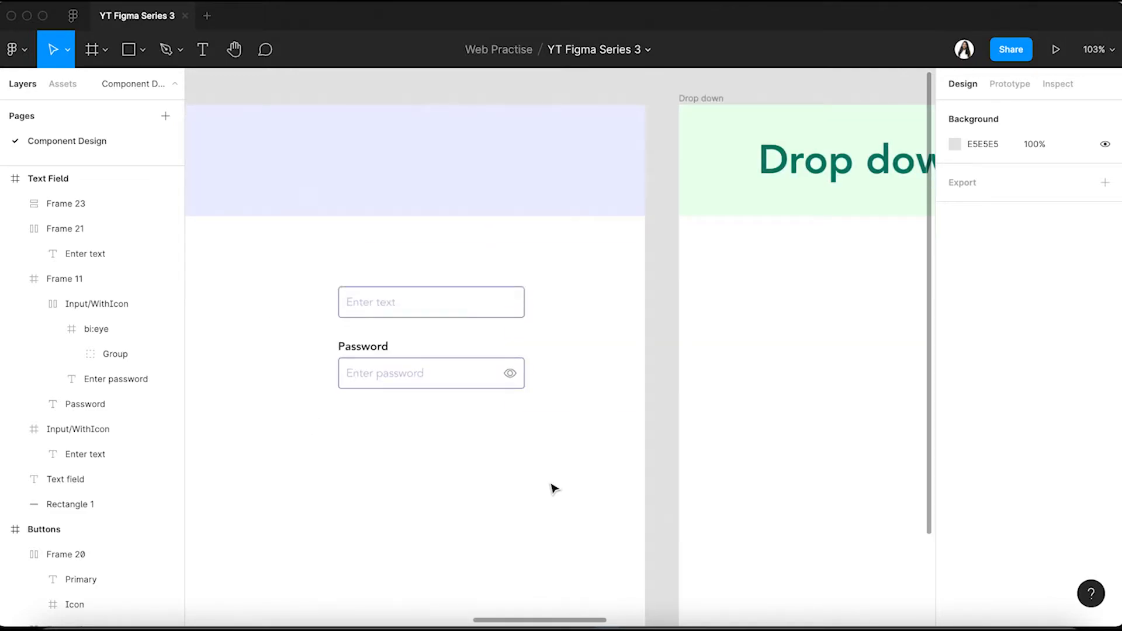
scroll(544, 483, "right", 10)
scroll(533, 481, "down", 2)
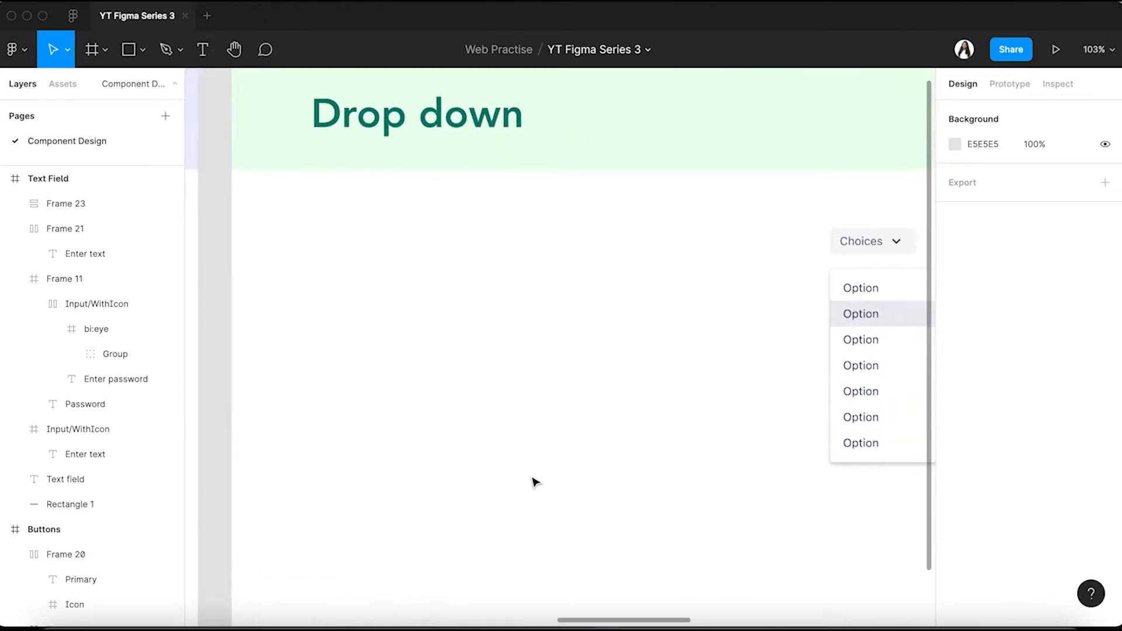
scroll(535, 481, "up", 2)
scroll(535, 481, "right", 2)
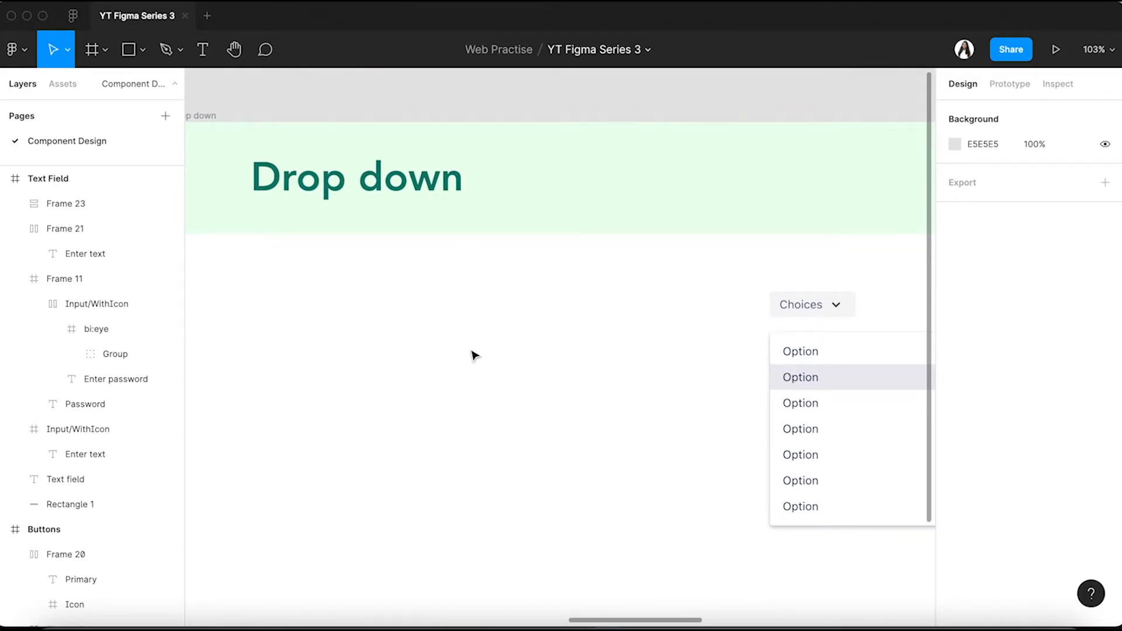
scroll(474, 355, "right", 2)
scroll(474, 354, "down", 1)
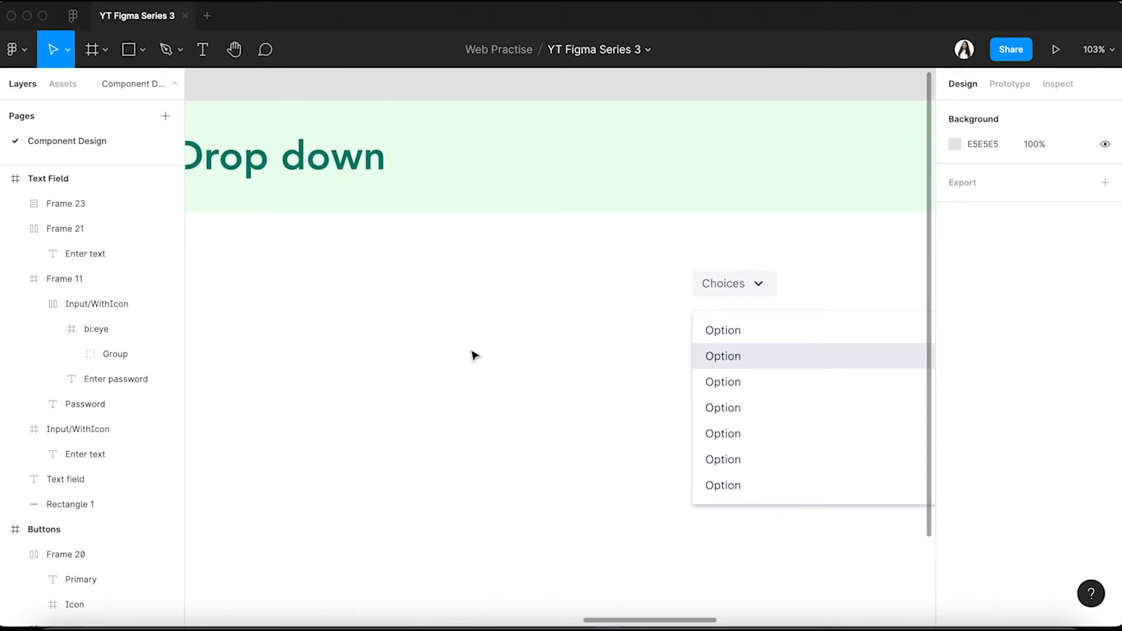
left_click(734, 287)
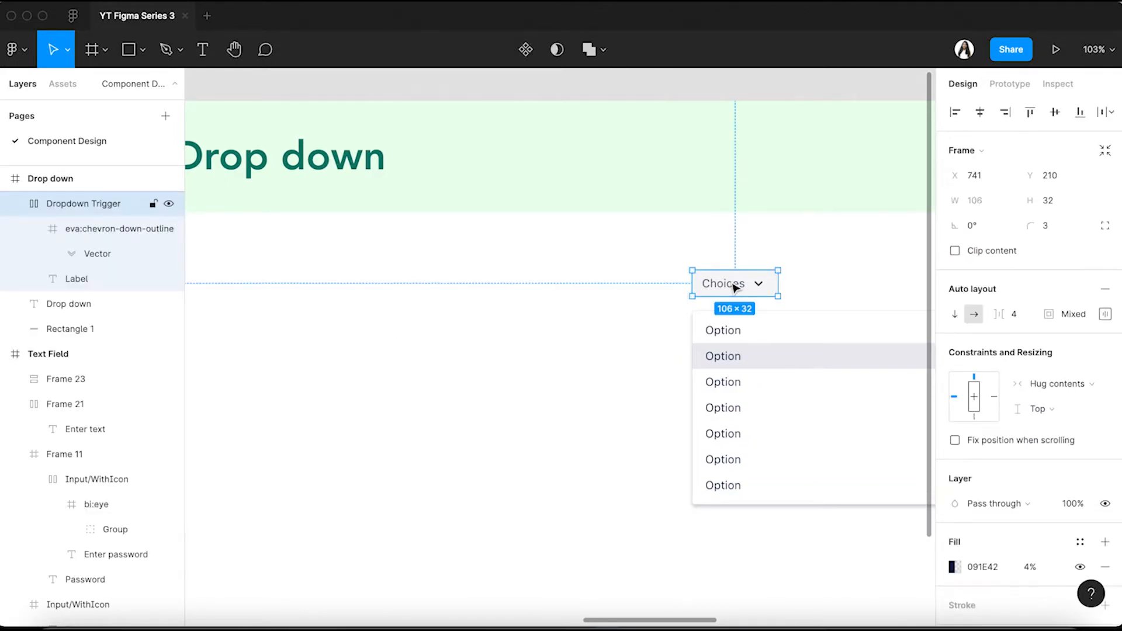
left_click(584, 310)
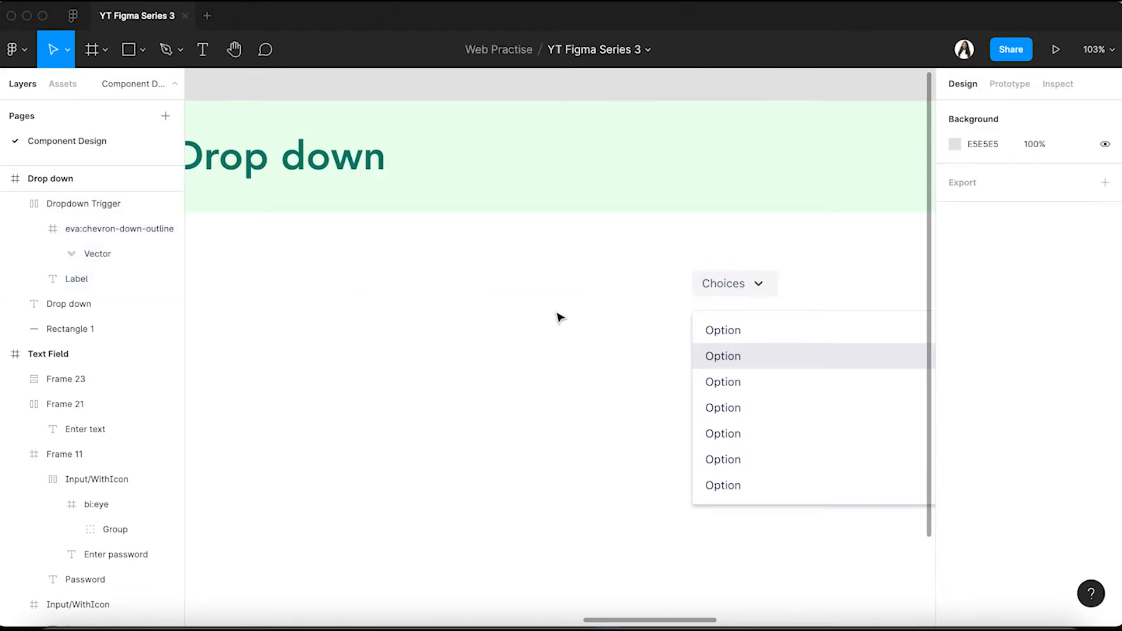
scroll(561, 316, "down", 2)
scroll(570, 311, "left", 13)
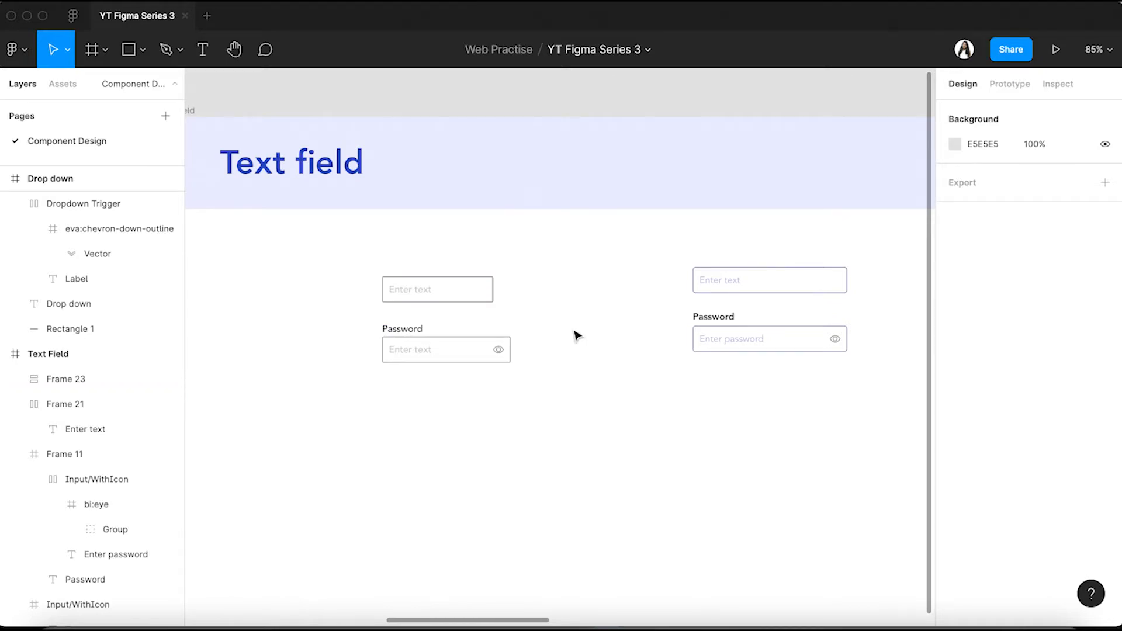
scroll(576, 333, "right", 6)
scroll(575, 333, "right", 10)
scroll(576, 333, "left", 2)
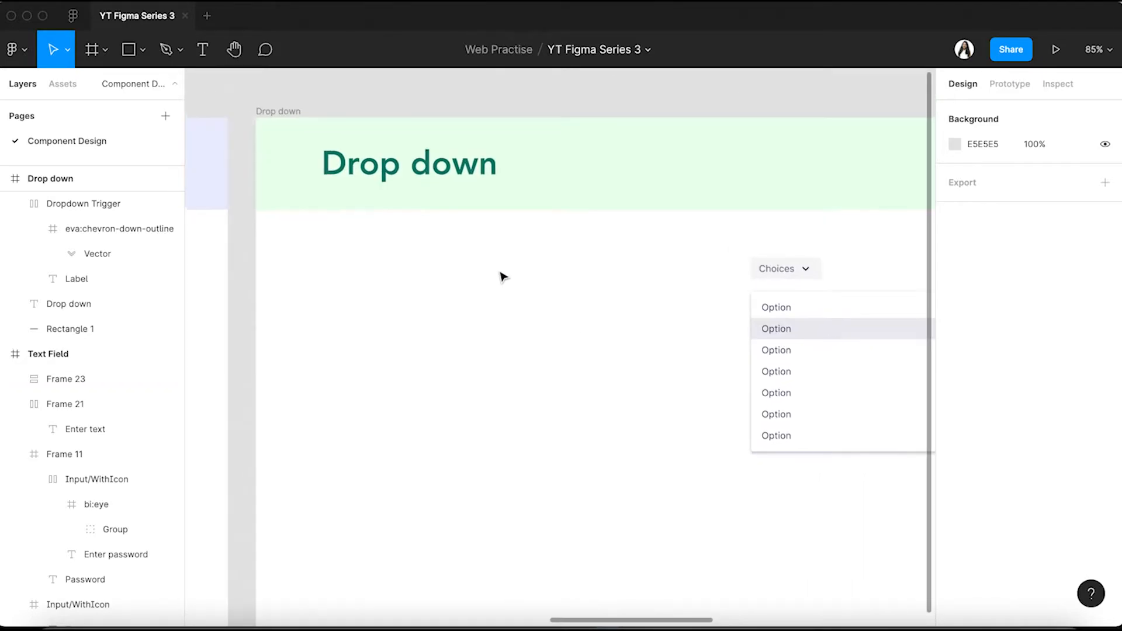
Add a "Choices" text layer in the empty area beside the finished dropdown example.
scroll(468, 286, "up", 5)
key("t")
left_click(423, 242)
type("Choices")
key("Escape")
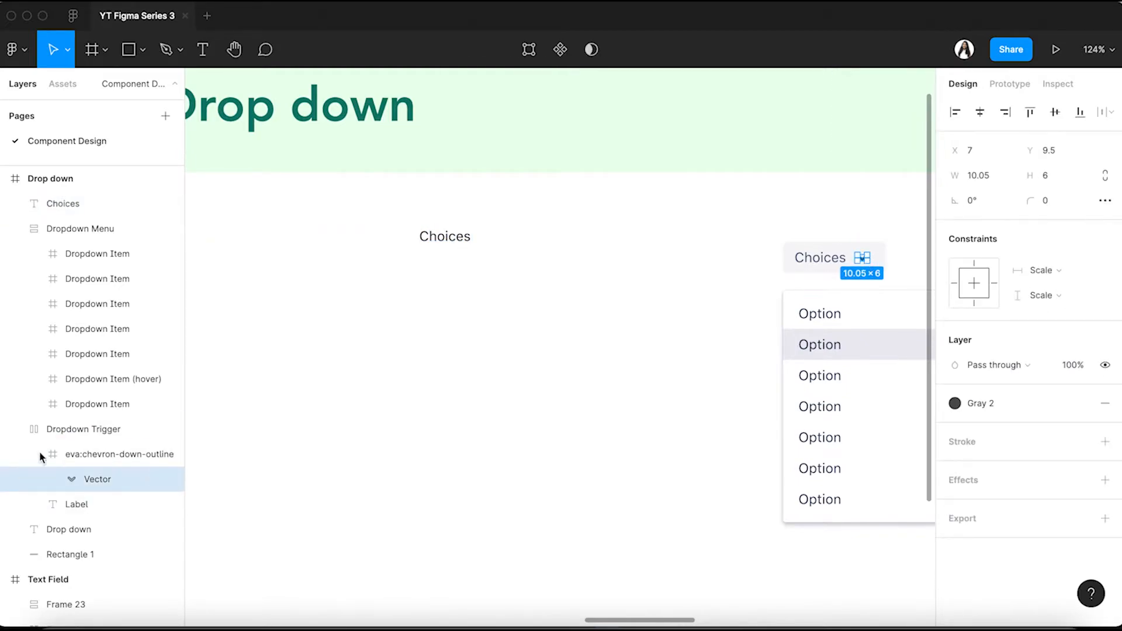
Place a copy of the finished dropdown trigger's chevron-down icon just right of the new "Choices" text, about 18 px away.
left_click_drag(862, 257, 517, 277)
left_click(430, 258)
left_click(485, 256)
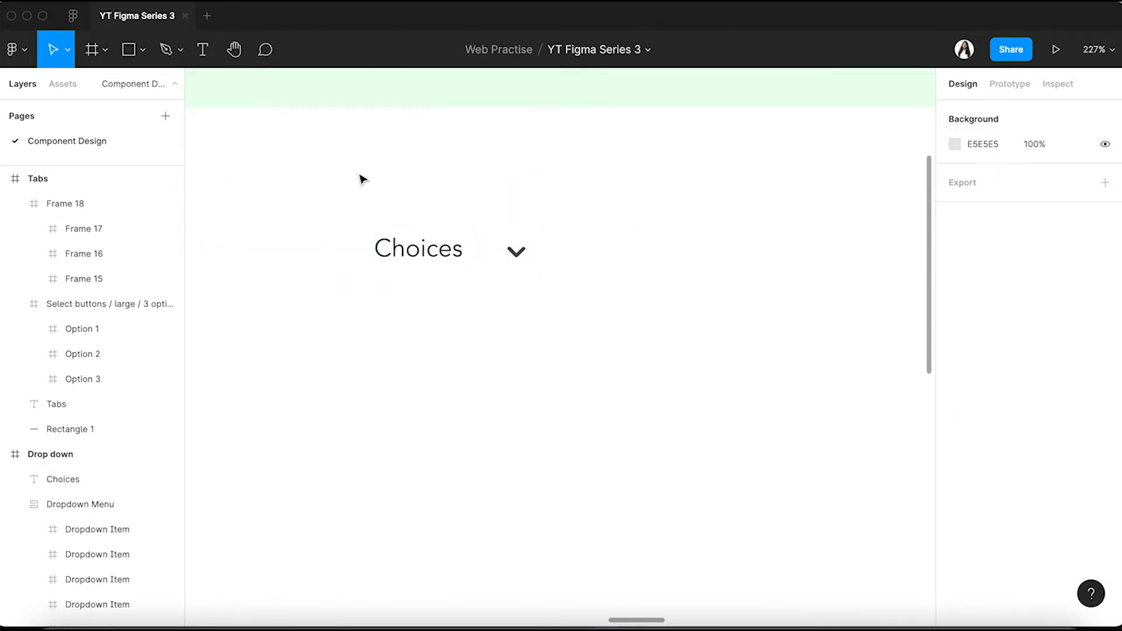
Wrap the "Choices" text and chevron in a horizontal auto layout frame with vertically centred contents.
left_click_drag(342, 199, 573, 298)
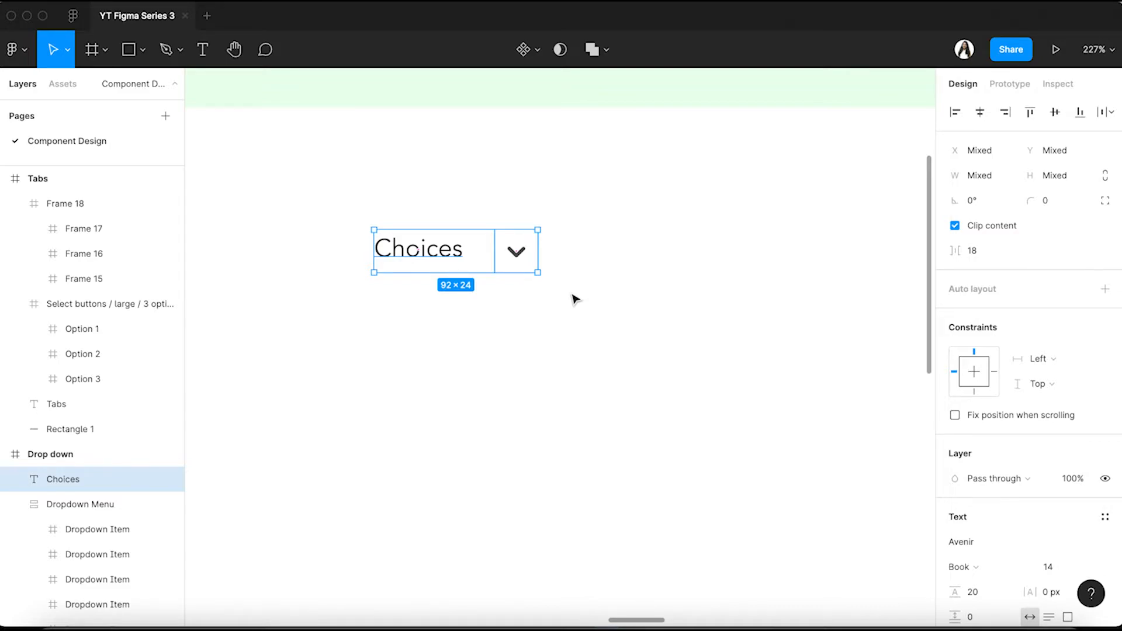
key("shift+a")
left_click(1104, 314)
left_click(1055, 379)
scroll(500, 311, "down", 3)
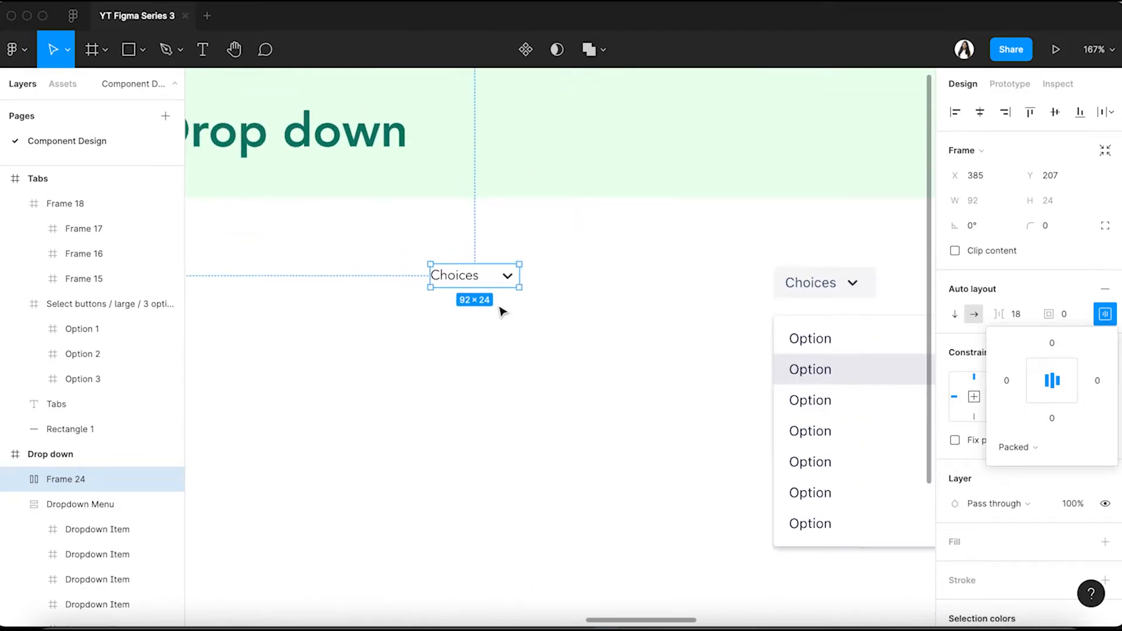
Set the spacing between the "Choices" text and the chevron to 16.
left_click(1020, 318)
key("Down")
key("Down")
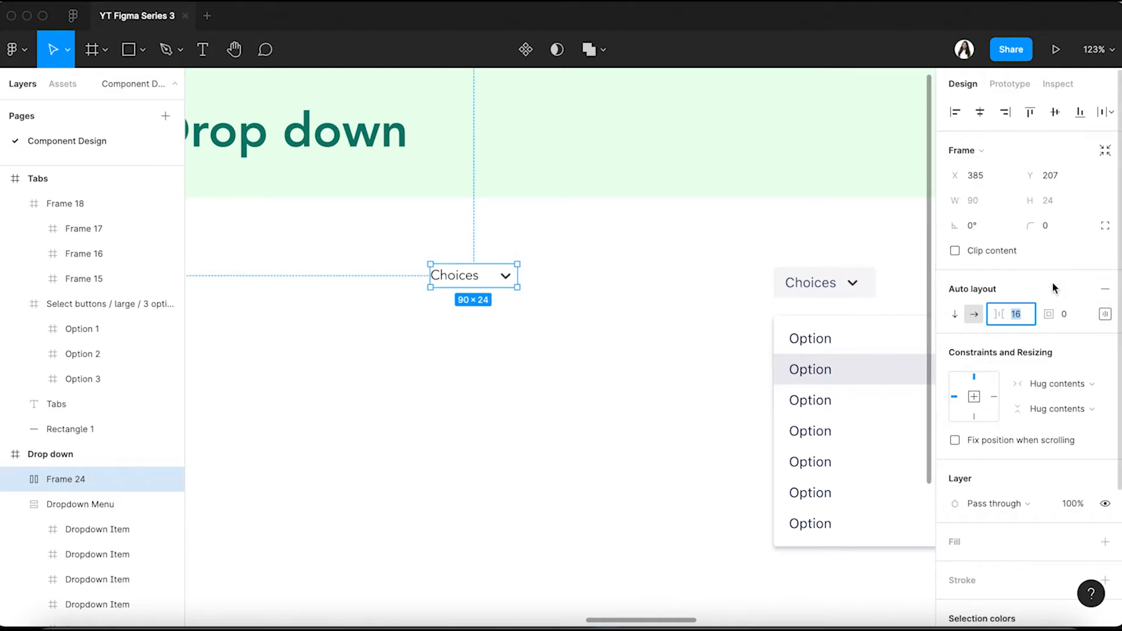
Add a light grey F1F0F0 fill to the new "Choices" frame.
left_click(1107, 543)
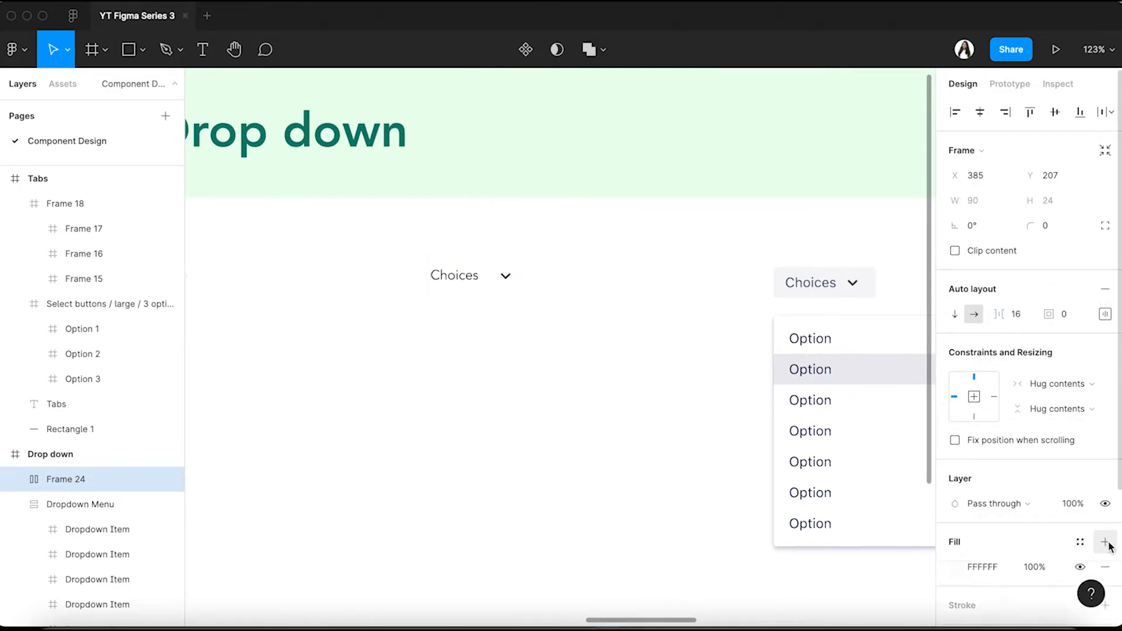
left_click(955, 566)
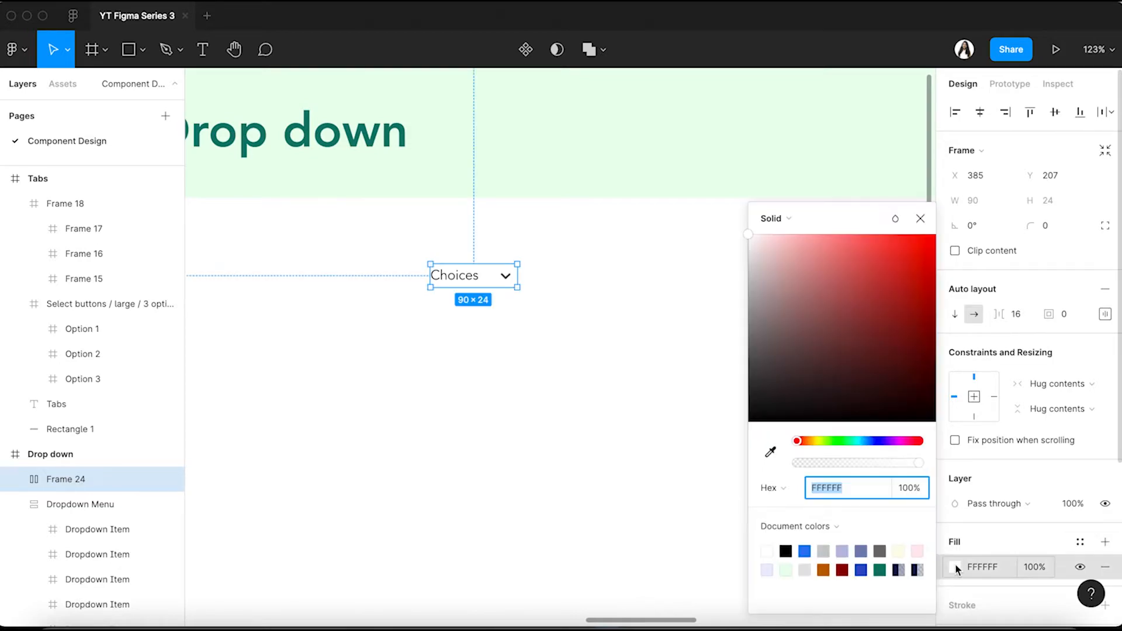
left_click_drag(752, 239, 750, 252)
left_click(533, 405)
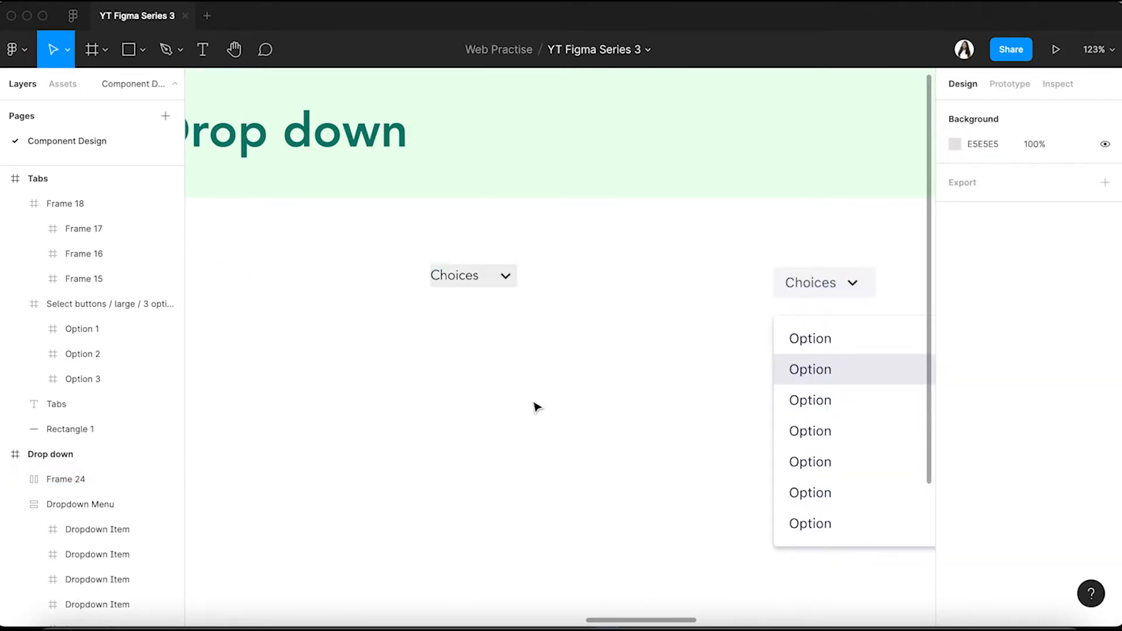
Set the auto layout padding of the new "Choices" frame to 8 on all sides.
left_click(494, 290)
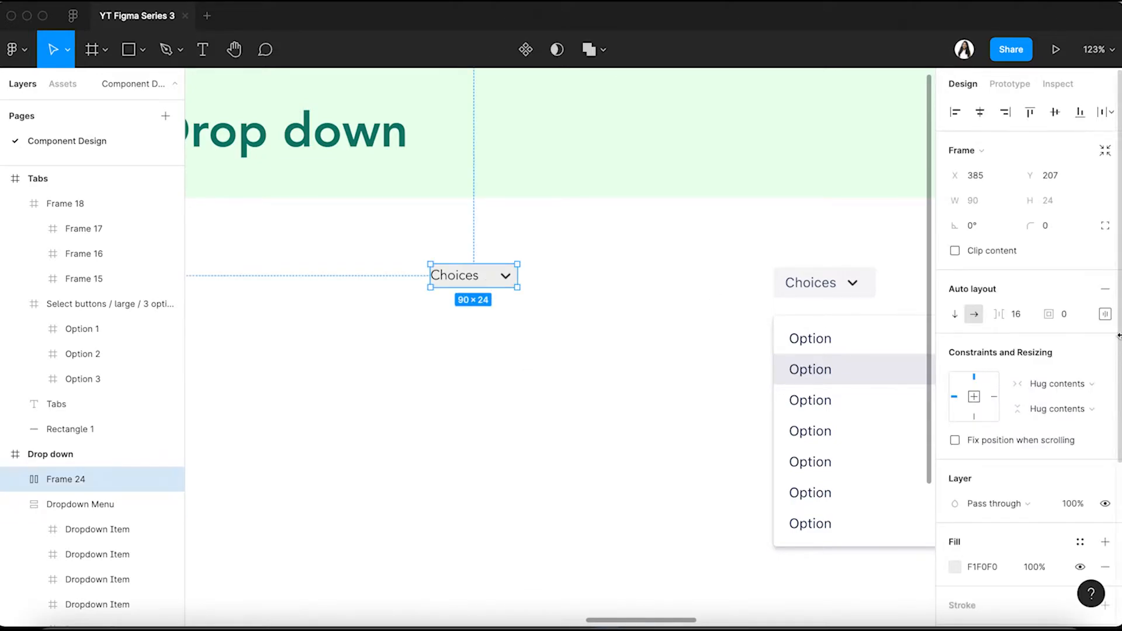
left_click(1076, 319)
type("8")
key("Return")
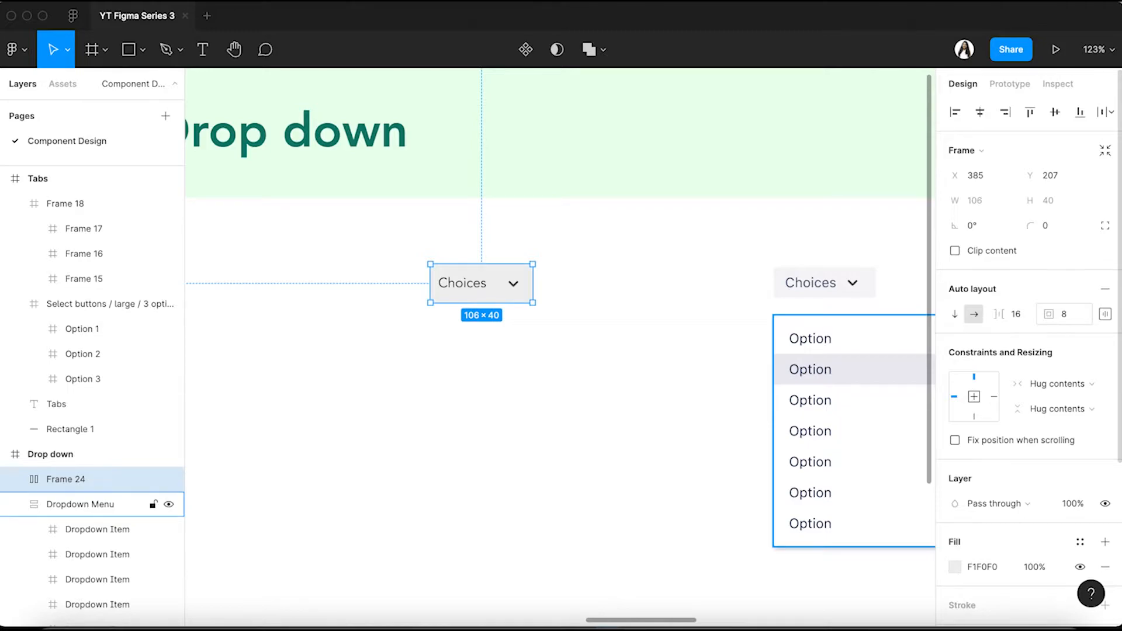
Reduce the top and bottom padding of the new "Choices" frame to 4 each.
left_click(1105, 314)
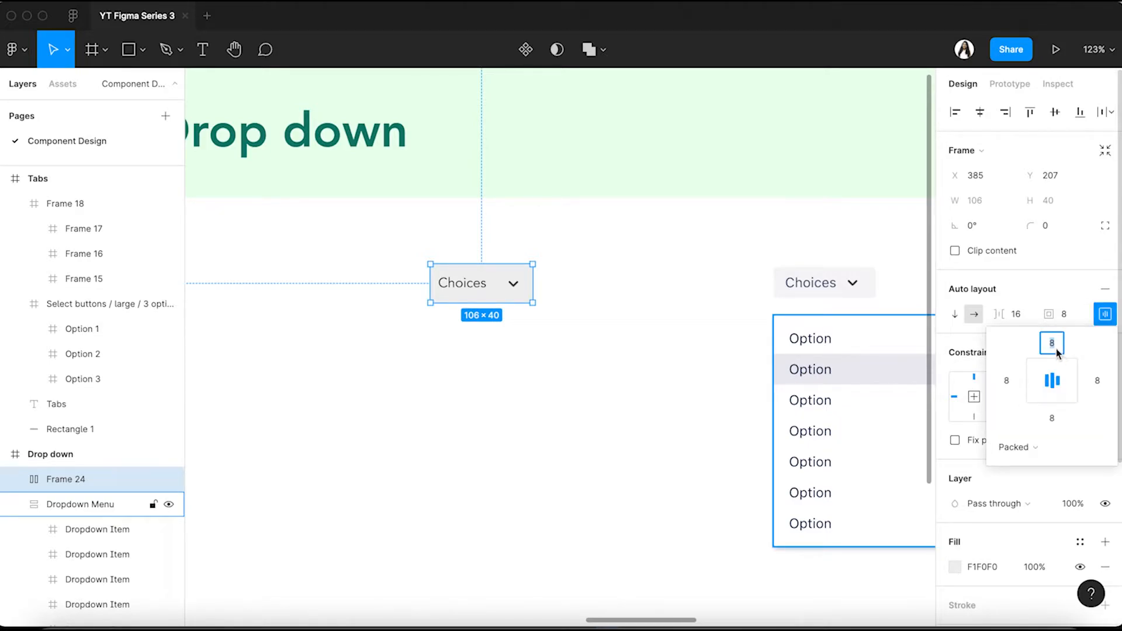
type("4")
left_click(1051, 418)
type("4")
key("Return")
left_click(1058, 258)
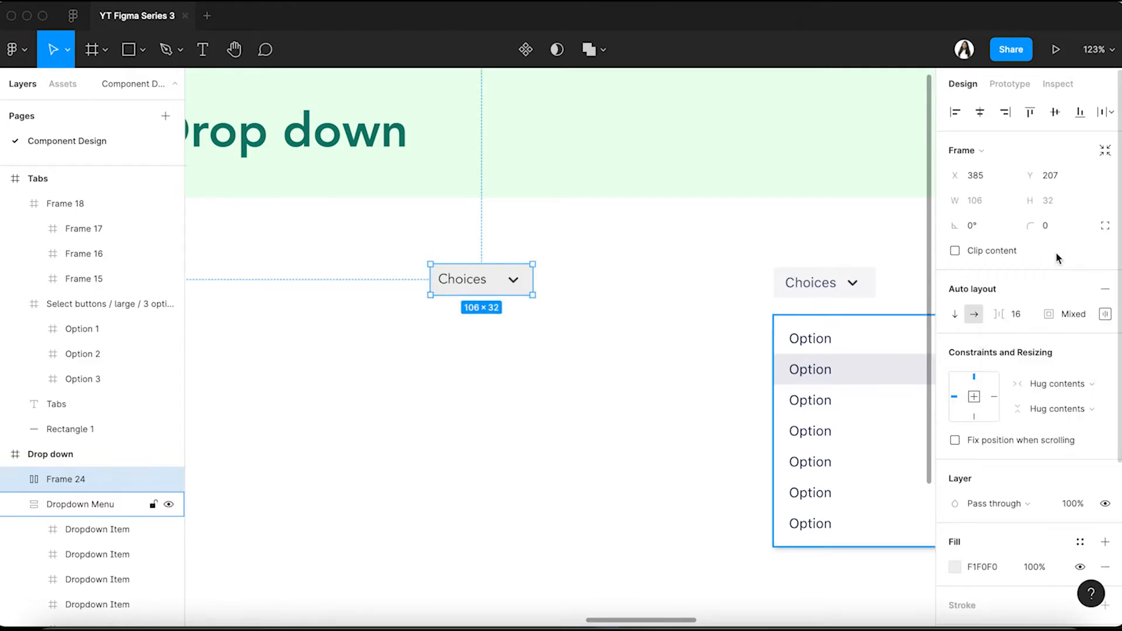
Round the corners of the new "Choices" frame with a radius of 4.
left_click(1056, 233)
type("4")
key("Return")
scroll(608, 292, "up", 5)
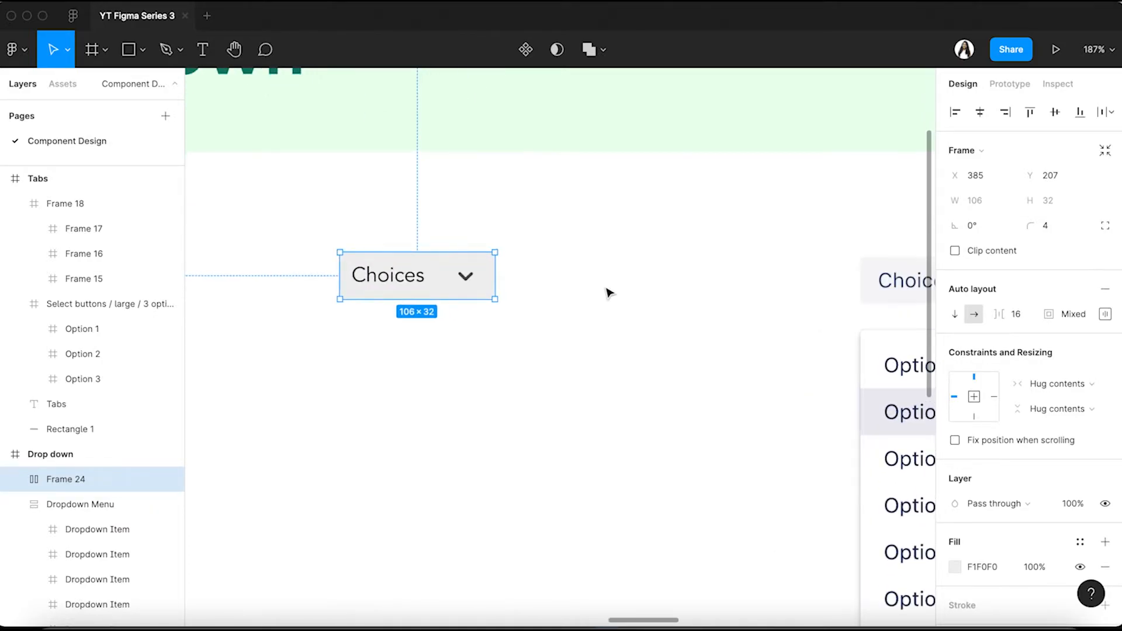
left_click(571, 363)
scroll(571, 362, "down", 3)
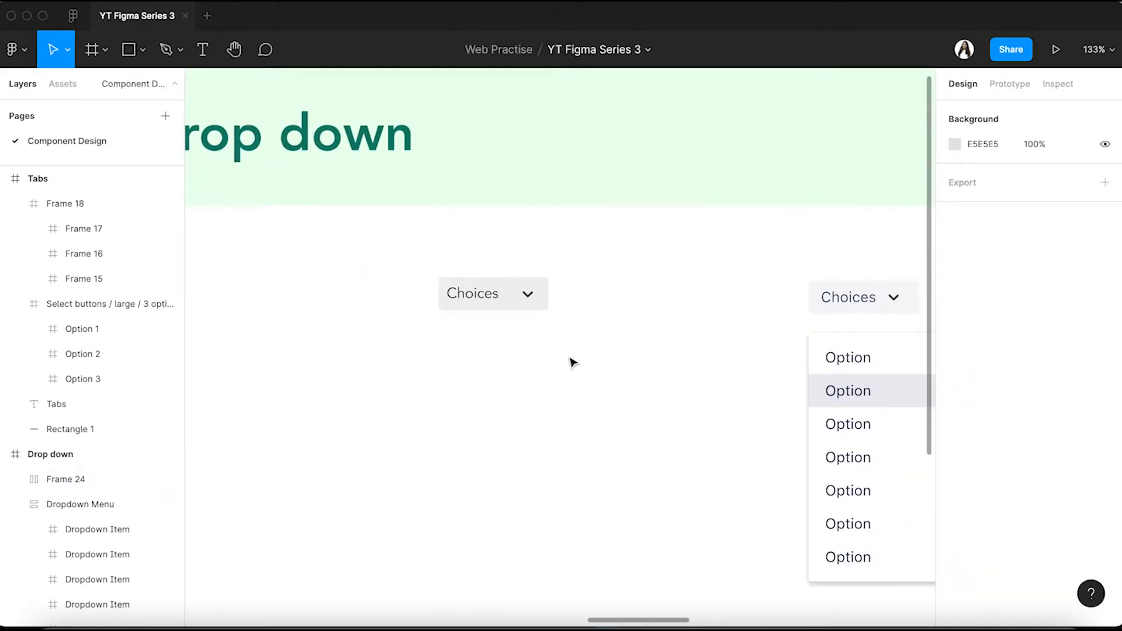
Set the left auto layout padding of the new "Choices" frame to 12.
scroll(457, 300, "right", 1)
left_click(474, 295)
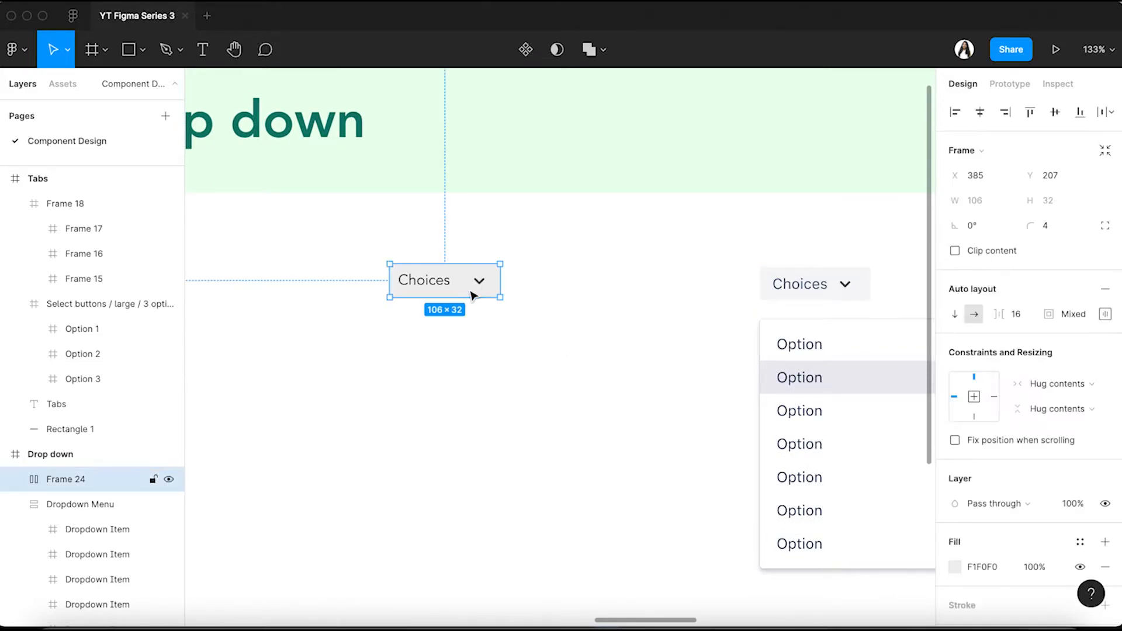
left_click(1114, 316)
left_click(1014, 384)
type("1")
key("Return")
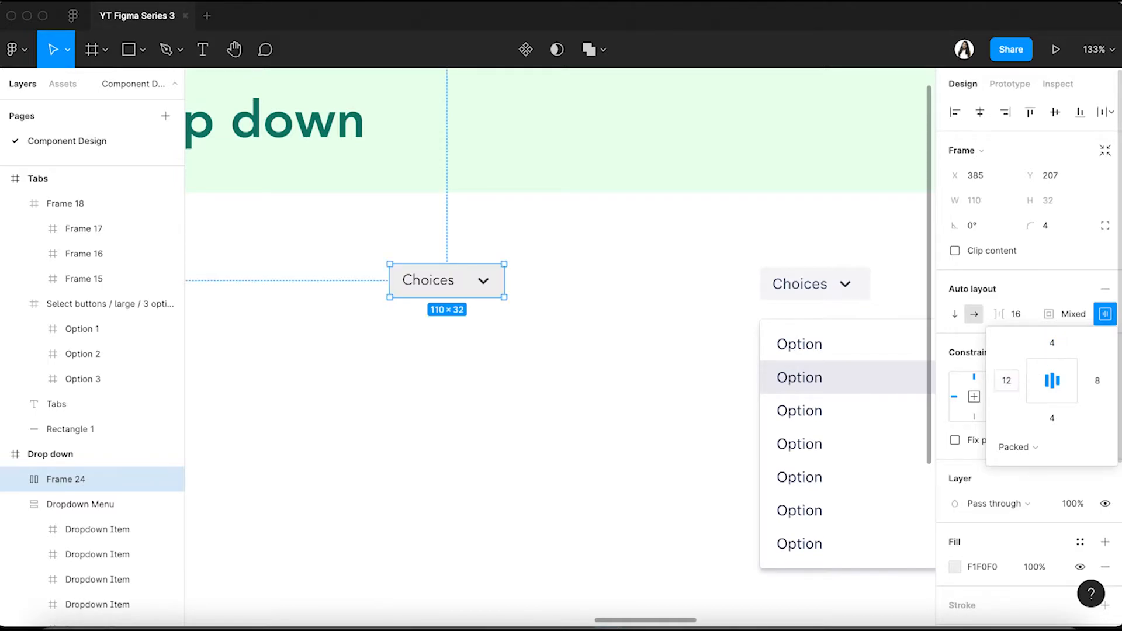
left_click(359, 420)
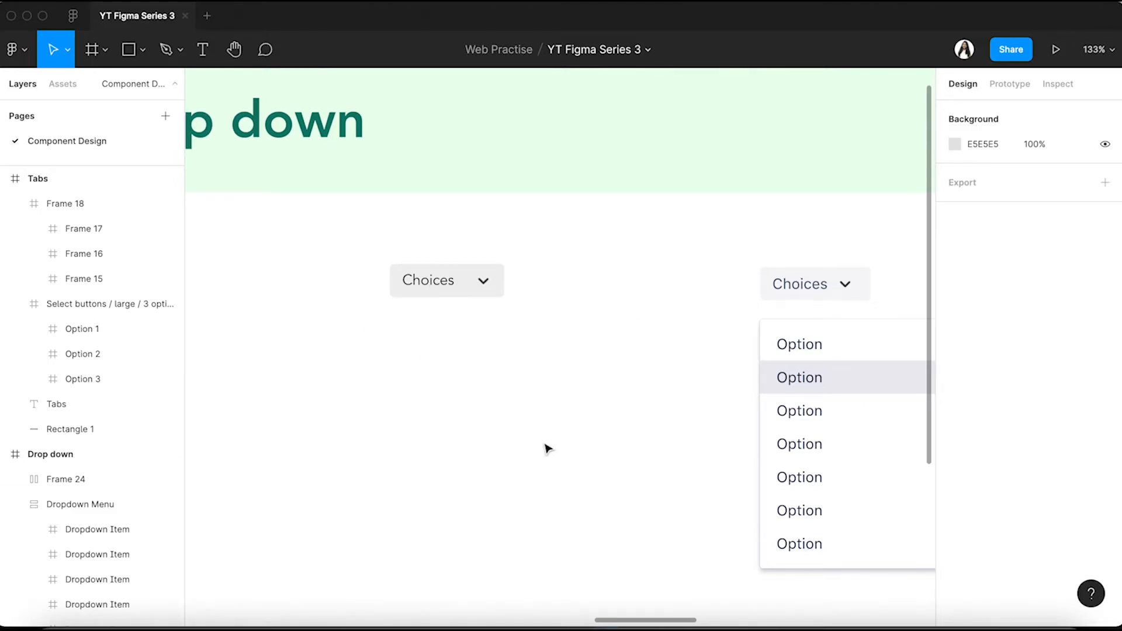
Add the text "Option" below the new "Choices" frame and set its font weight to Roman.
scroll(546, 449, "right", 2)
scroll(546, 448, "down", 1)
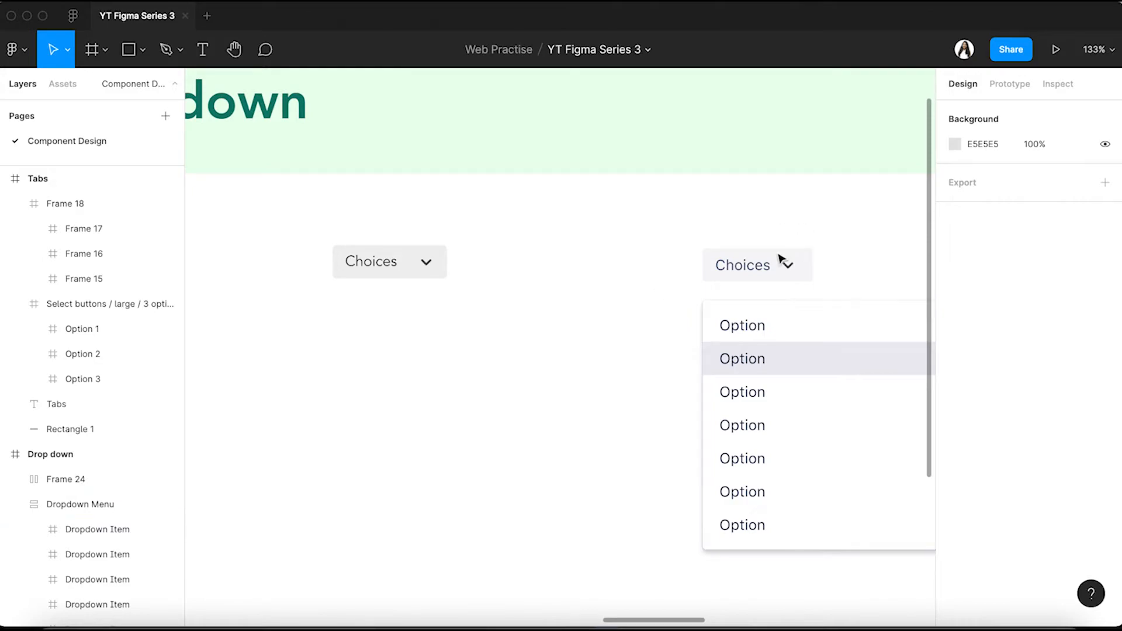
scroll(589, 374, "right", 2)
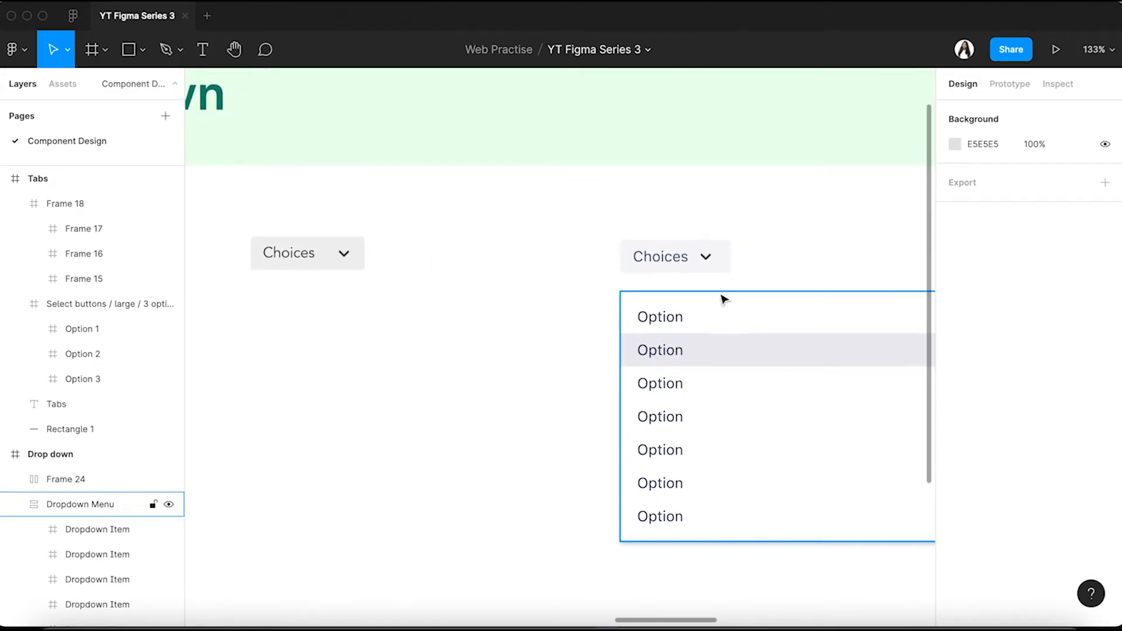
scroll(465, 397, "down", 2)
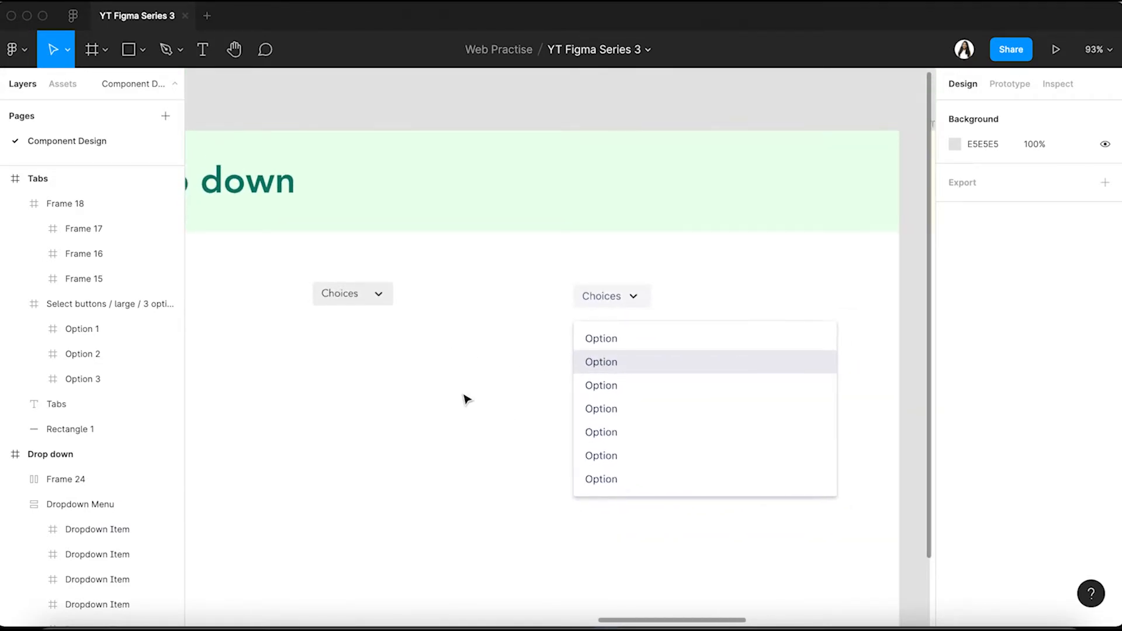
scroll(294, 390, "up", 2)
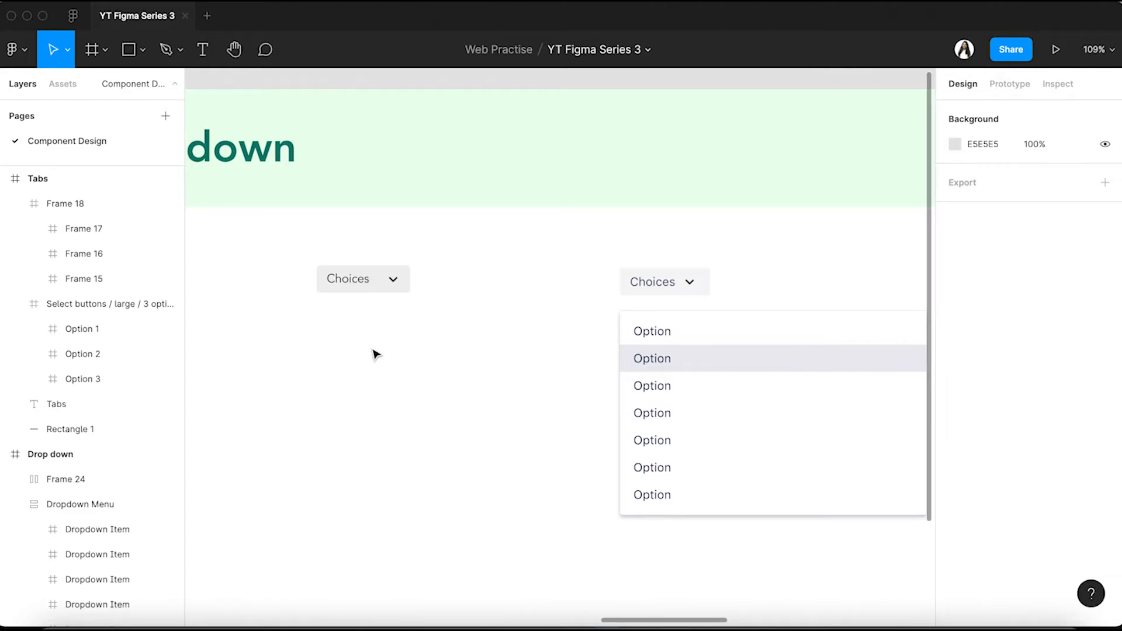
key("t")
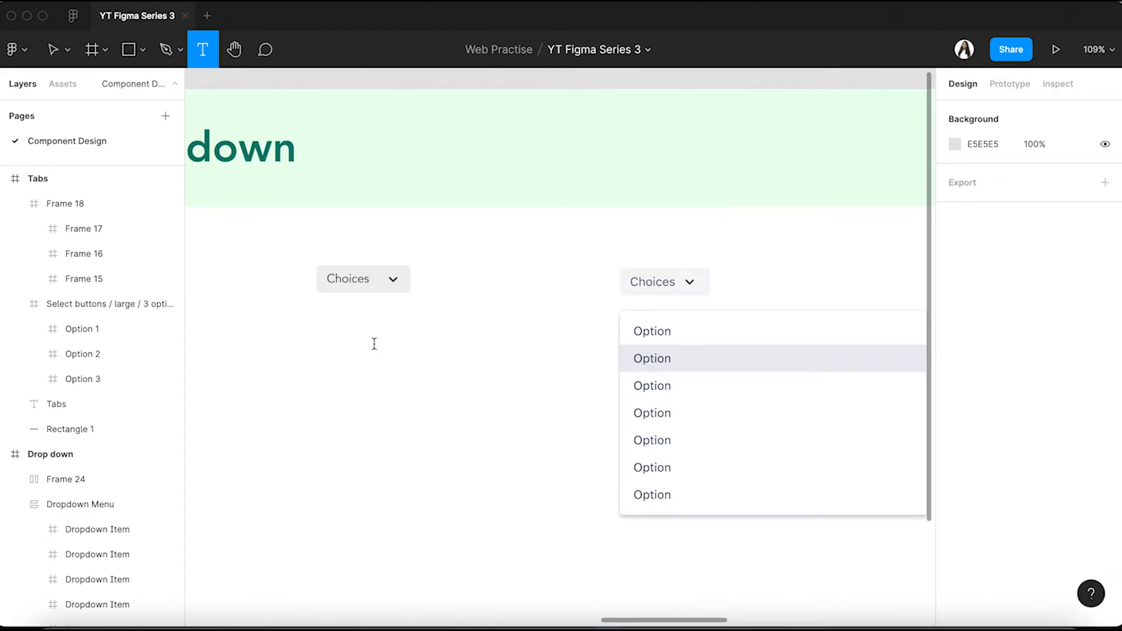
left_click(373, 342)
type("Option")
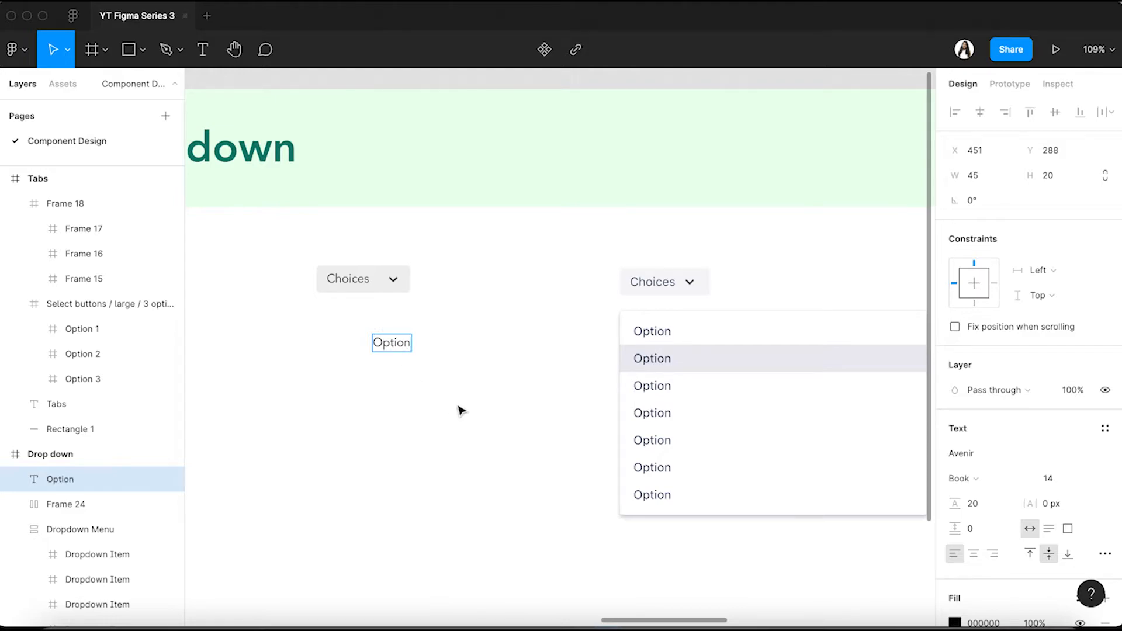
key("Escape")
left_click(961, 478)
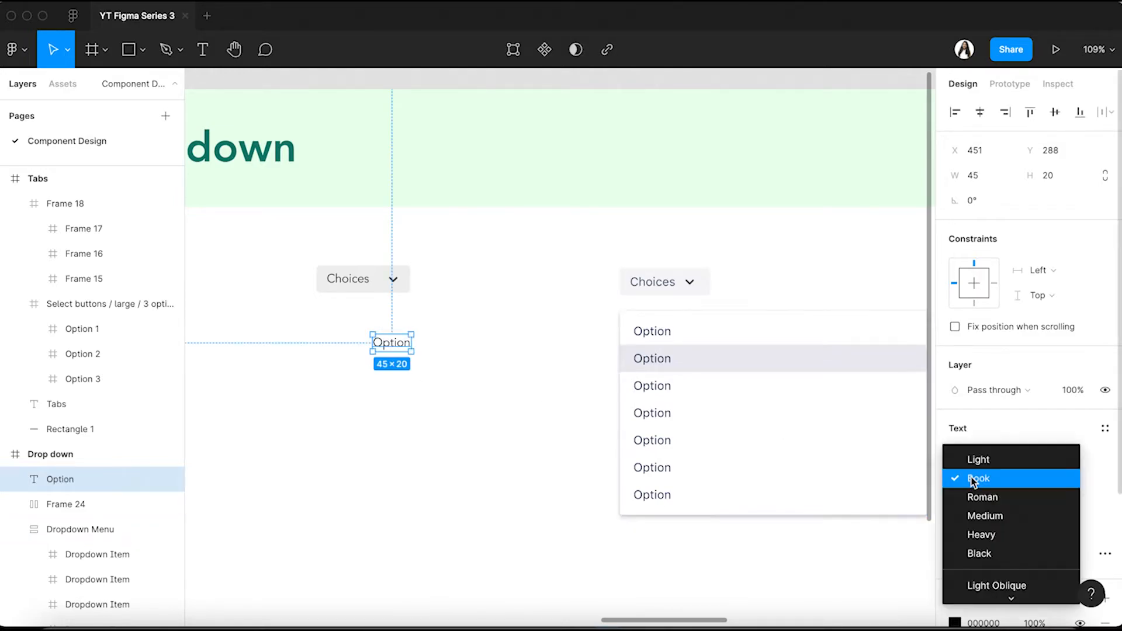
left_click(973, 496)
Wrap the new "Option" text in an auto layout frame and widen the text box until the frame is about 158 wide.
scroll(361, 353, "up", 4)
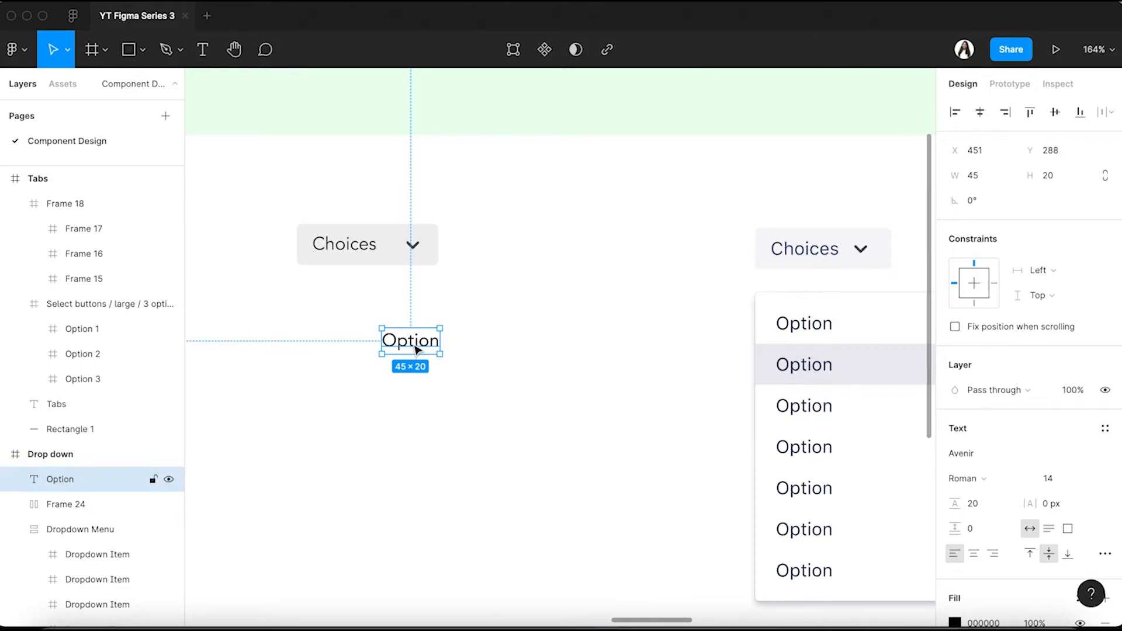
key("shift+a")
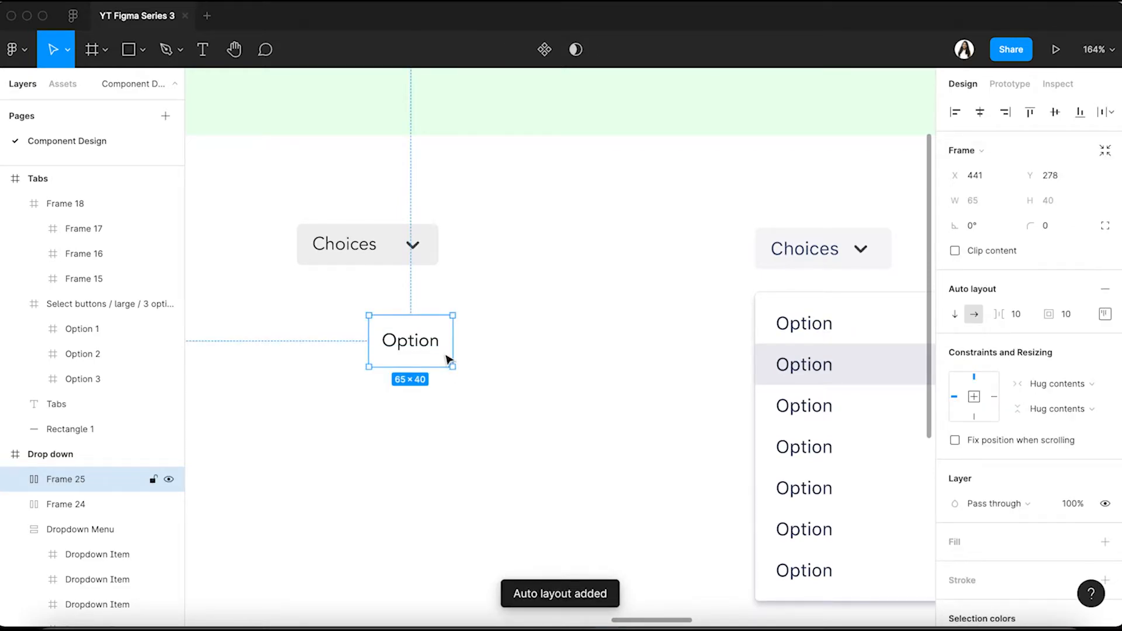
double_click(412, 345)
mouse_move(443, 345)
left_mouse_down()
mouse_move(560, 345)
mouse_move(431, 338)
mouse_move(451, 339)
left_mouse_up()
left_click(468, 438)
left_click(461, 353)
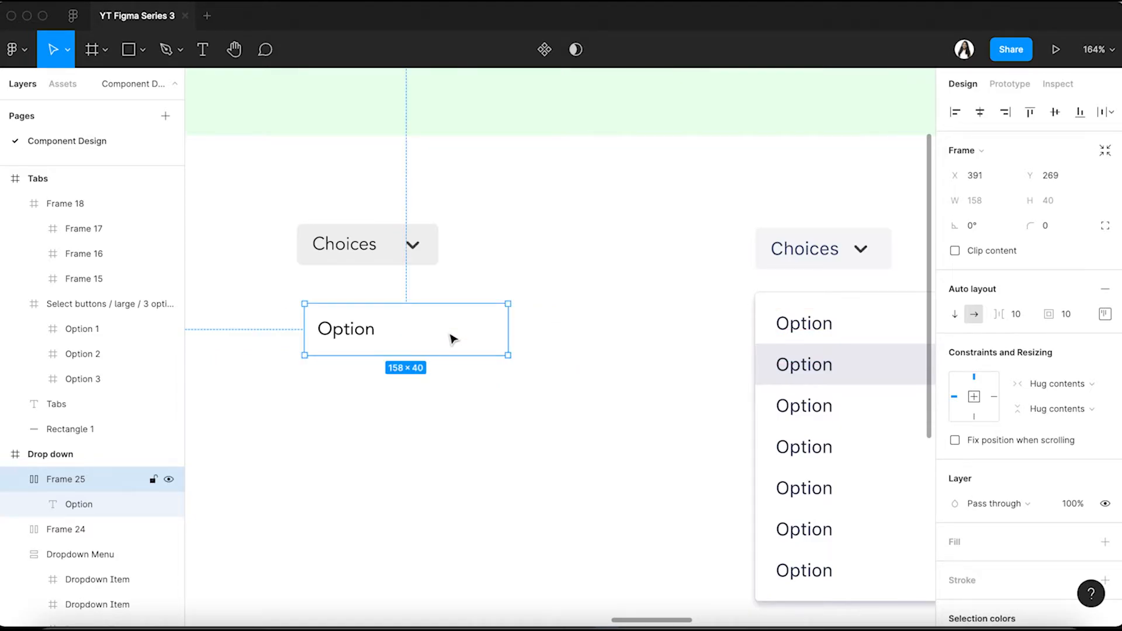
Duplicate the new "Option" frame straight below the original, at about Y 332.
left_click_drag(454, 350, 453, 402, "alt")
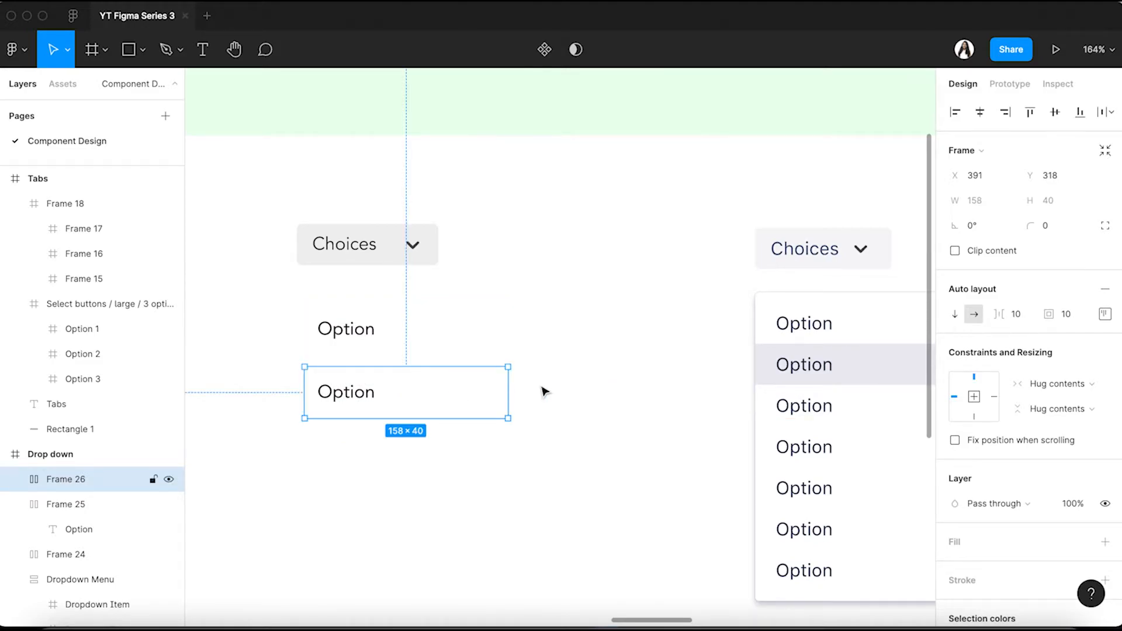
key("Delete")
left_click(395, 327)
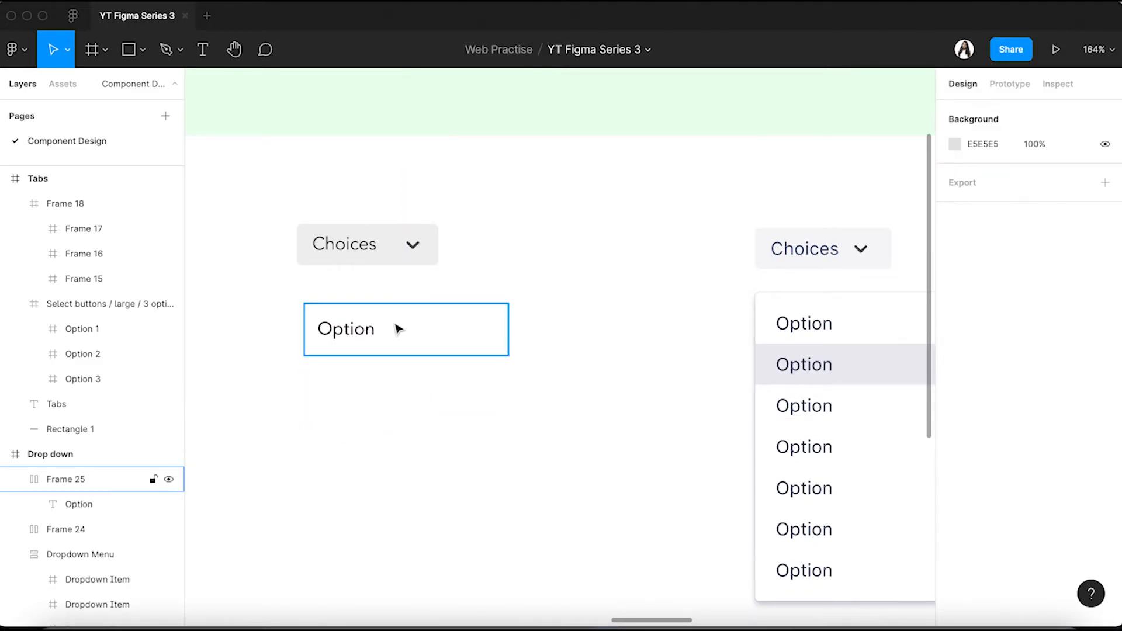
left_click_drag(397, 327, 402, 414, "alt")
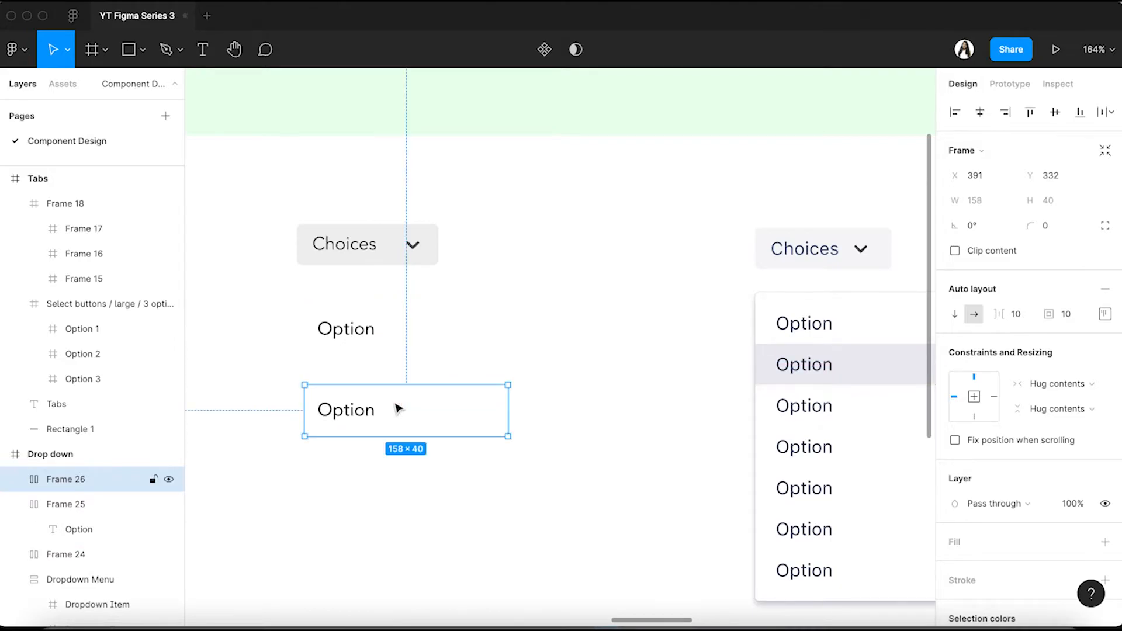
Add a light grey F5F5F5 fill to the lower "Option" copy.
left_click(1101, 540)
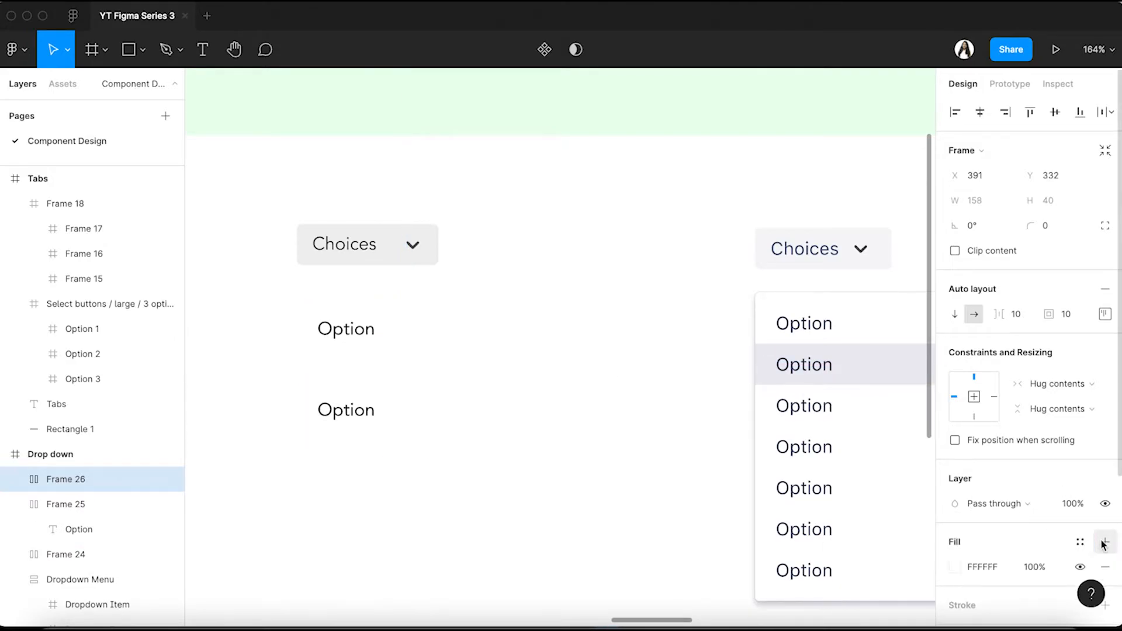
left_click(955, 571)
left_click_drag(794, 282, 742, 253)
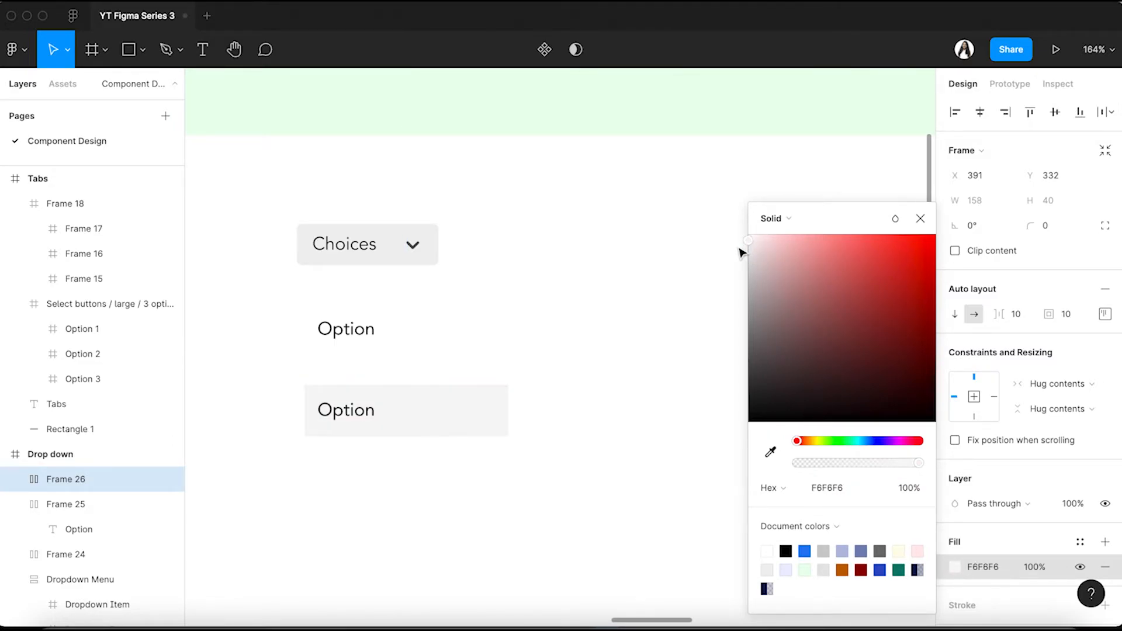
left_click(655, 382)
Move the unfilled "Option" frame down to about Y 276, closer to the grey one.
left_click(361, 342)
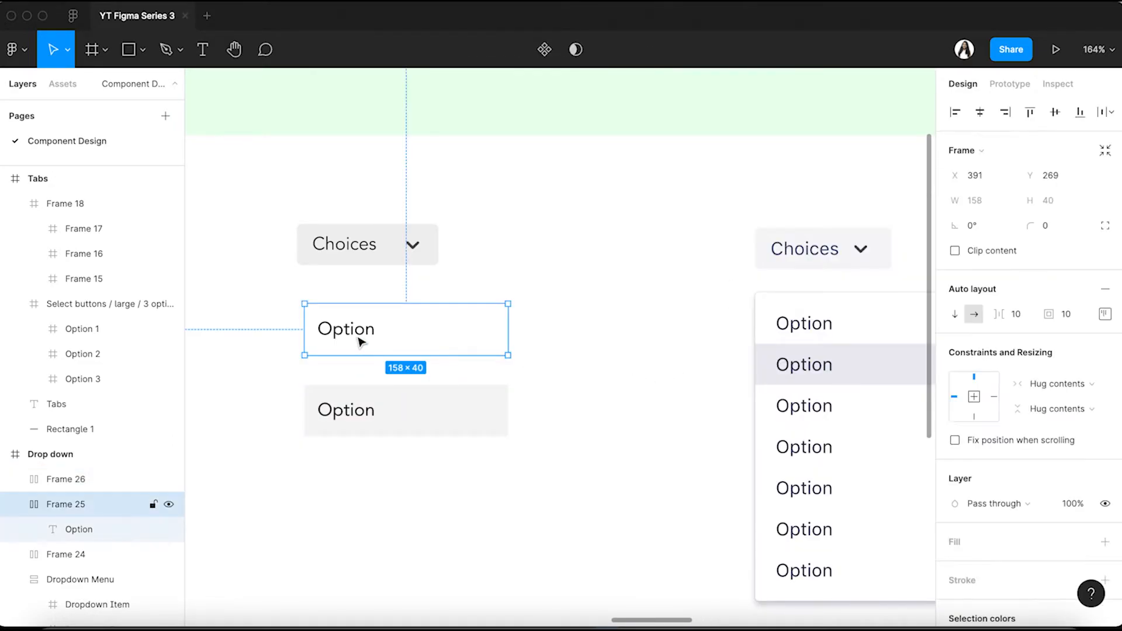
left_click_drag(420, 340, 425, 350)
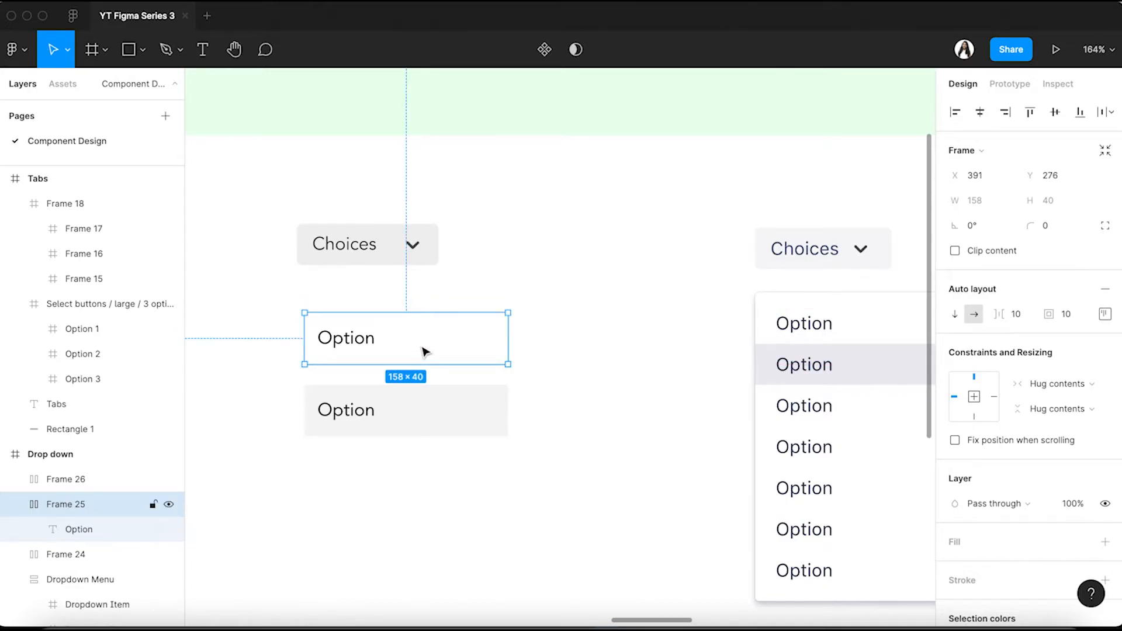
left_click(431, 403)
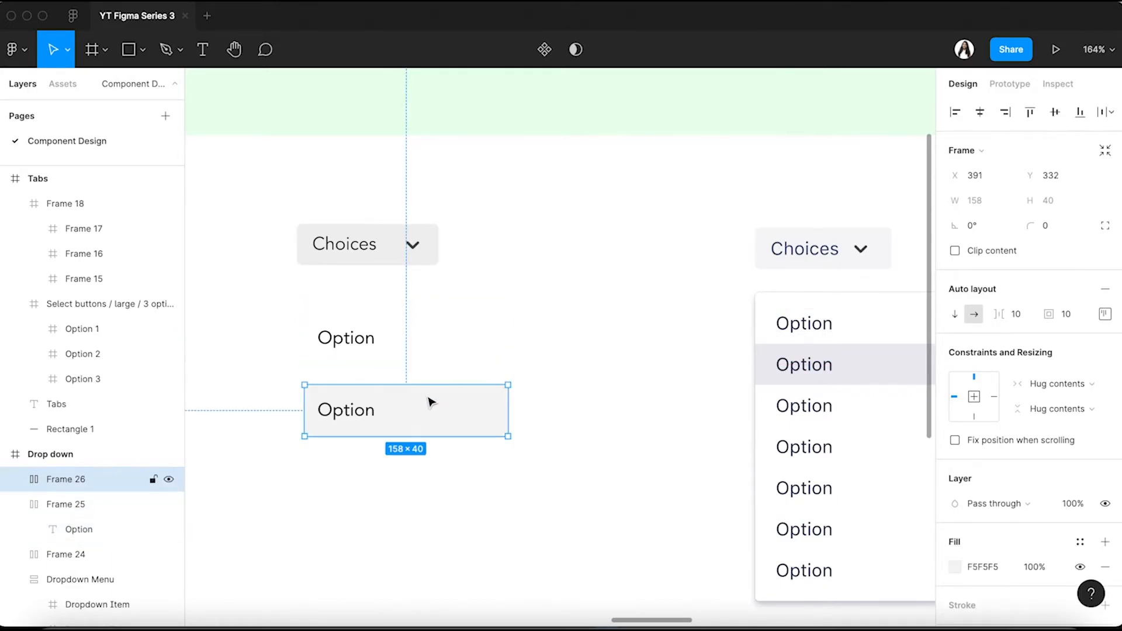
Make three copies of the unfilled "Option" frame and stack them below the grey one.
left_click(440, 336)
left_click_drag(441, 336, 441, 589)
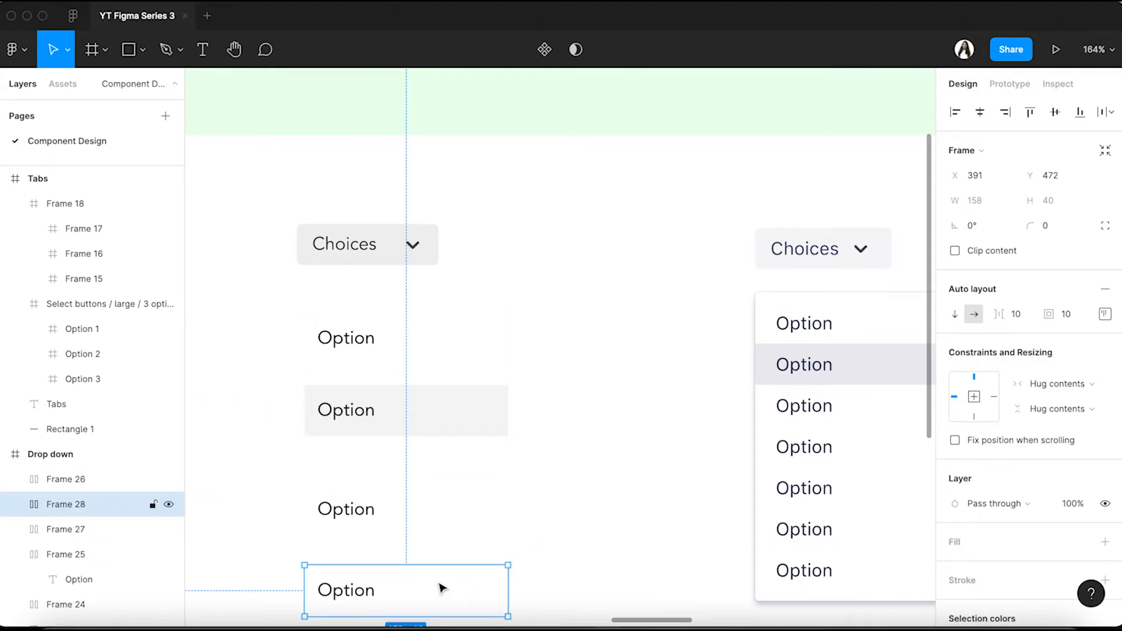
scroll(441, 588, "down", 2)
scroll(446, 526, "down", 3)
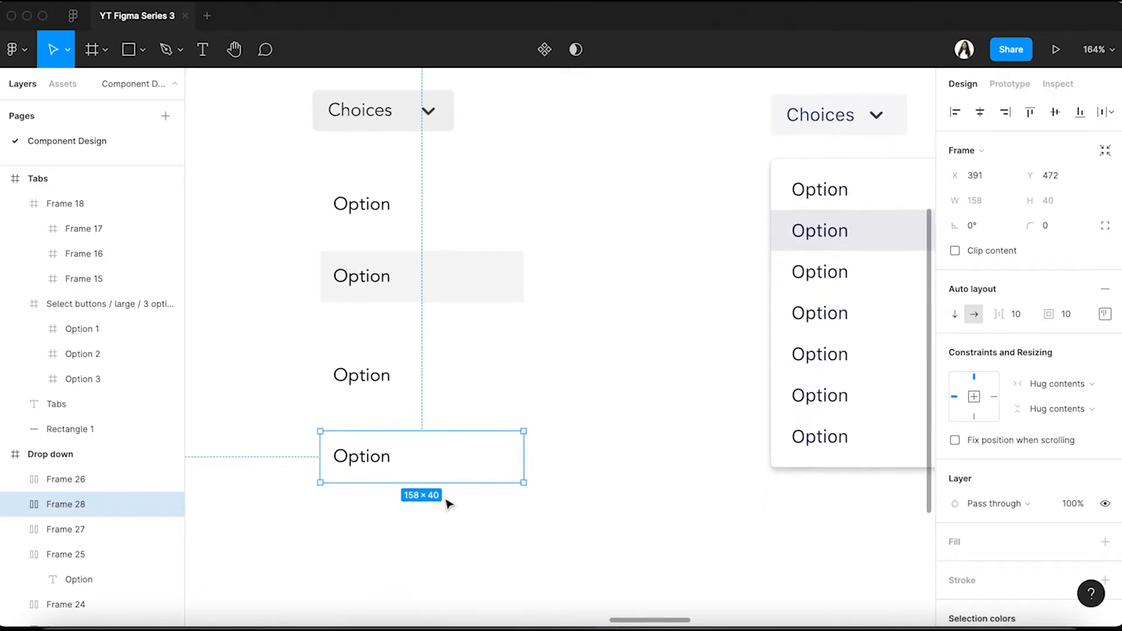
left_click_drag(451, 471, 453, 545)
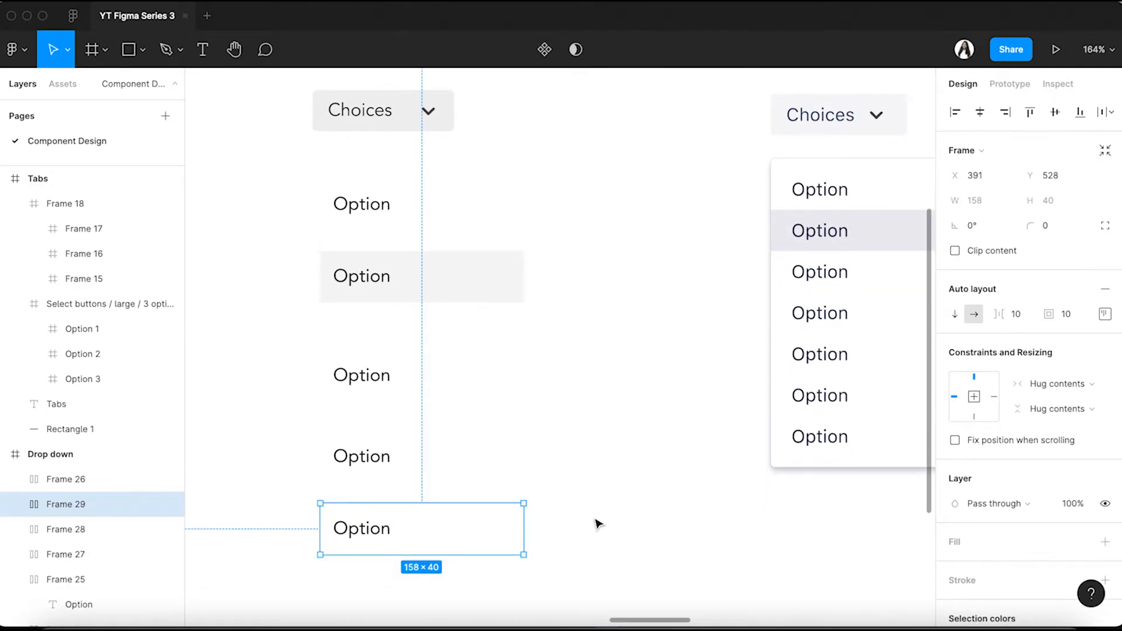
left_click(585, 592)
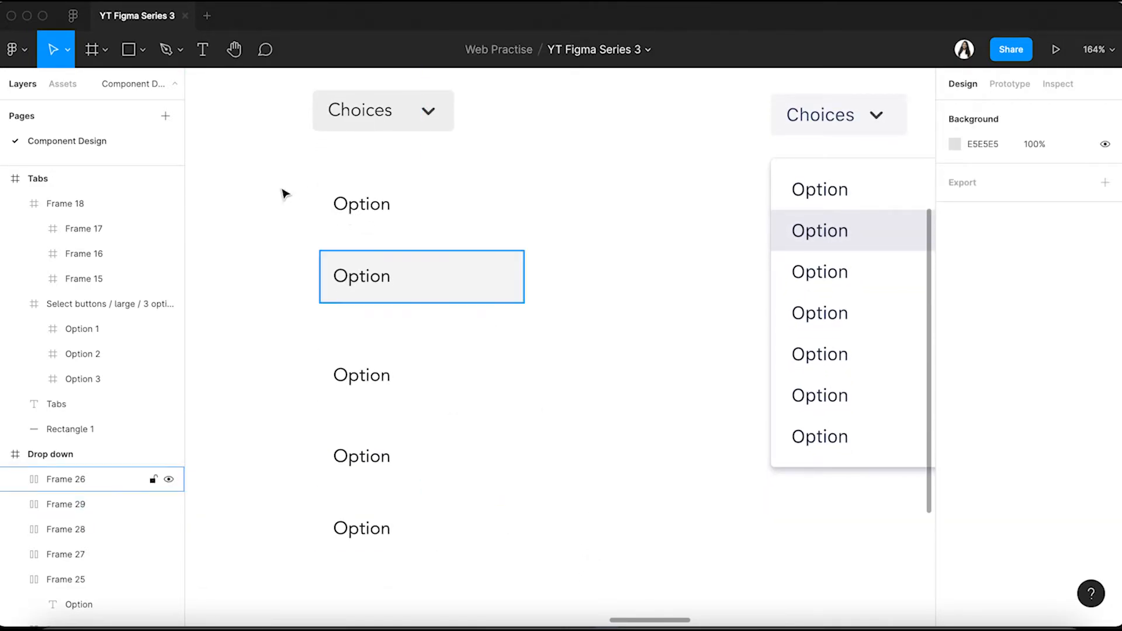
Select all five new "Option" frames and combine them into one vertical auto layout frame.
left_click(407, 217)
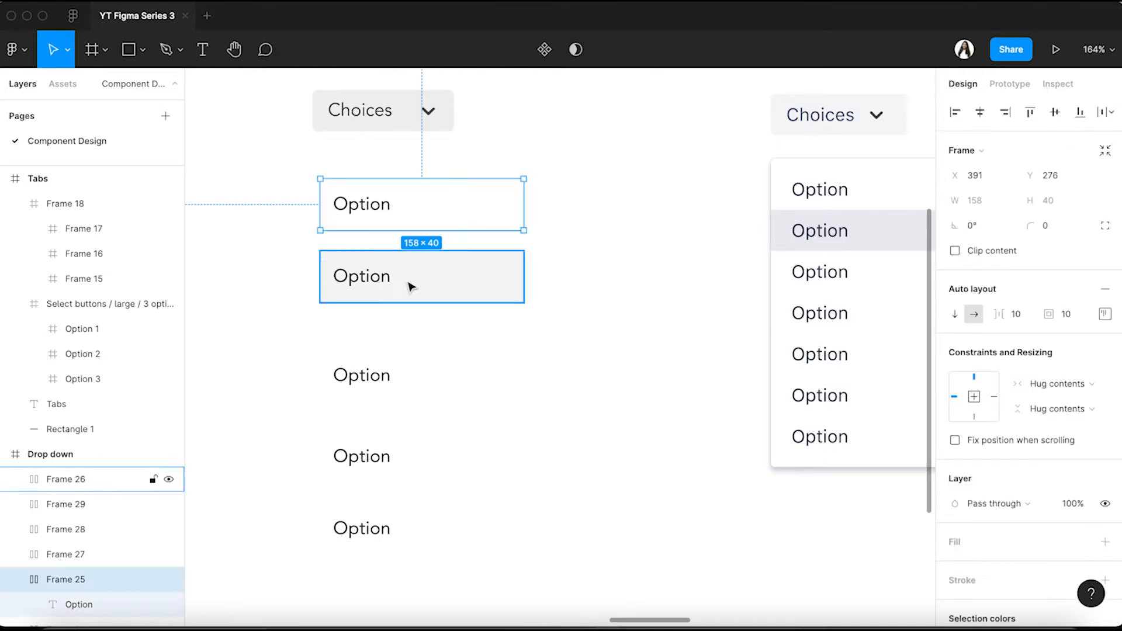
left_click(412, 286, "shift")
left_click(409, 389, "shift")
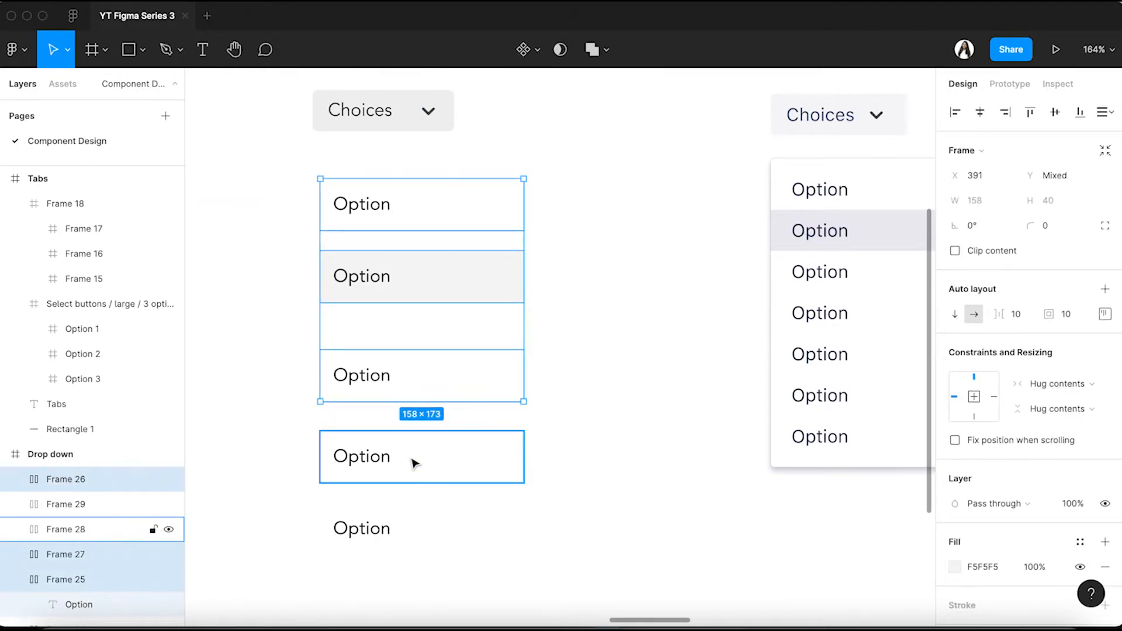
left_click(413, 459, "shift")
left_click(415, 530, "shift")
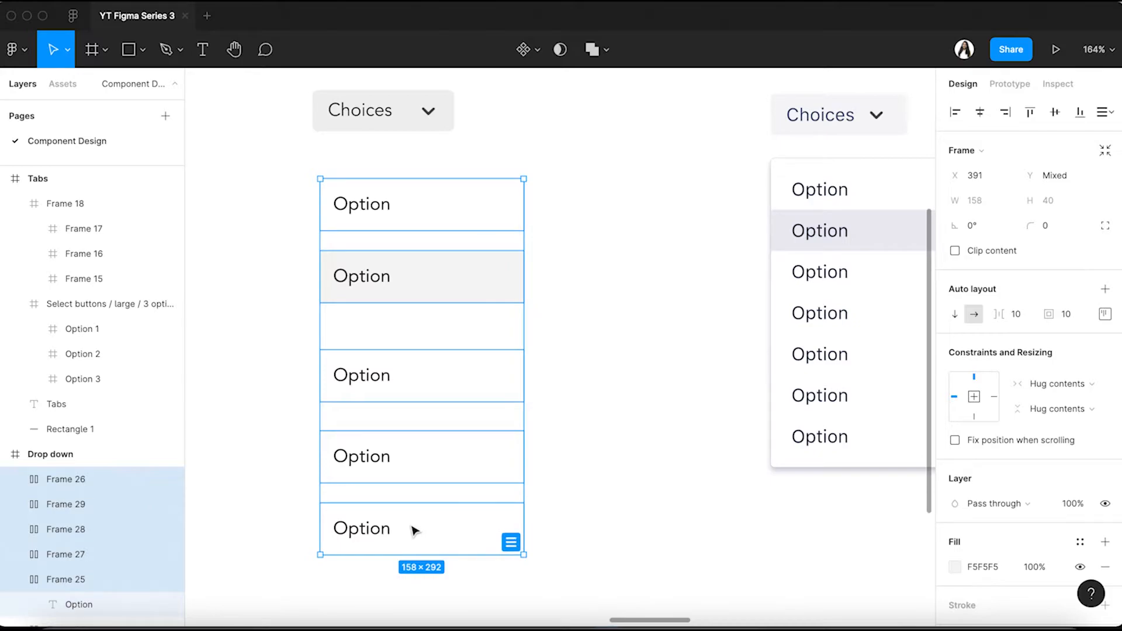
key("shift+a")
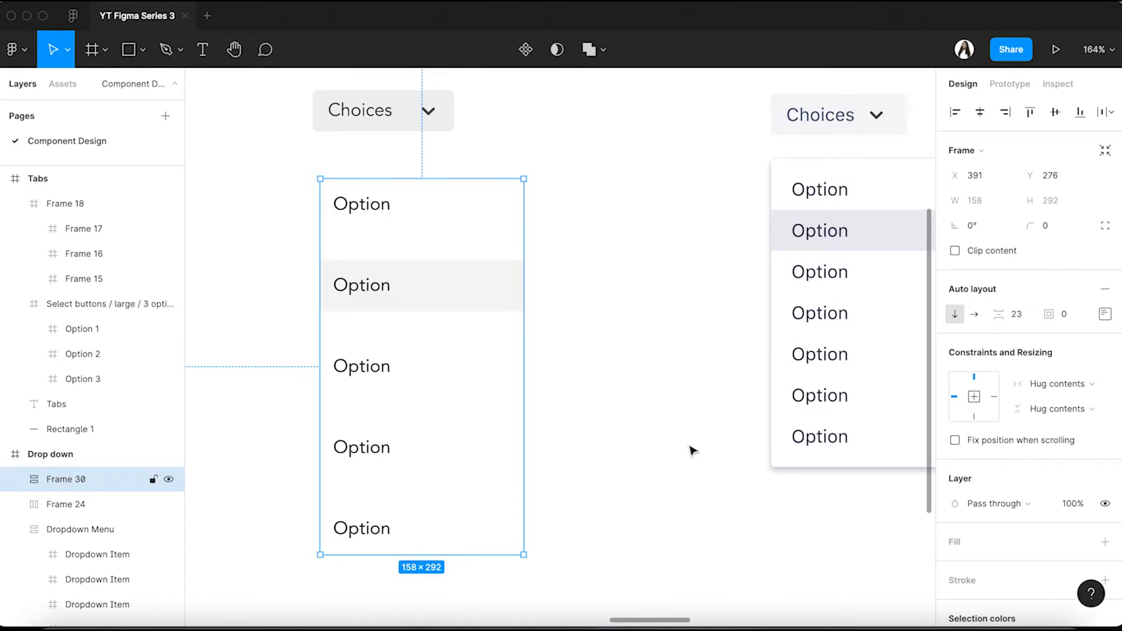
Set the spacing between the items of the new options list to 0.
left_click(1016, 315)
type("0")
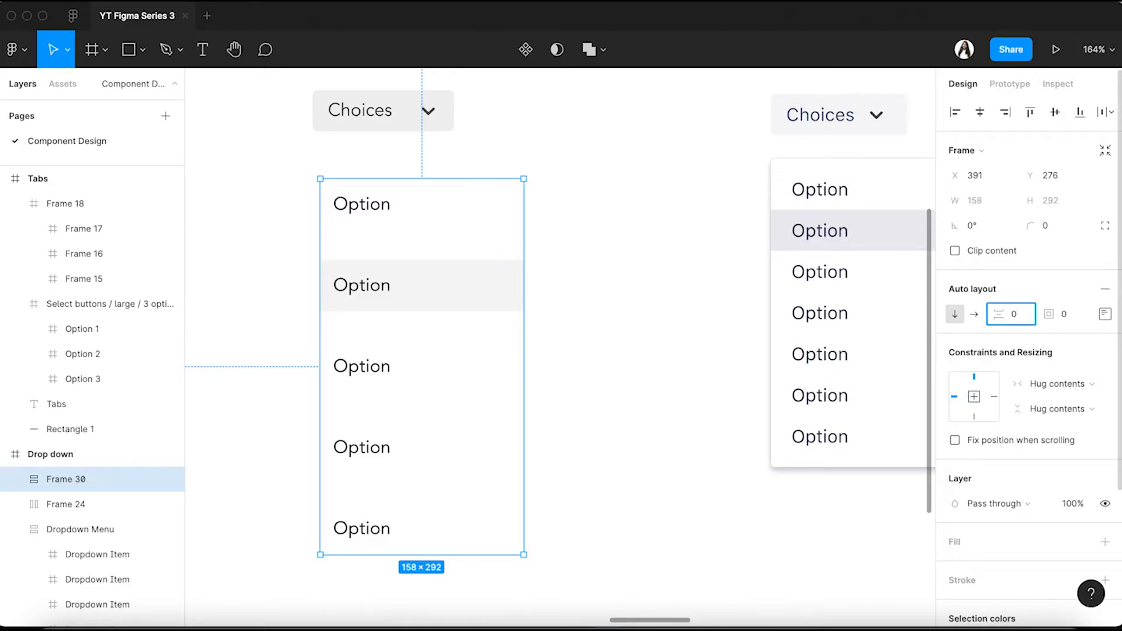
key("Return")
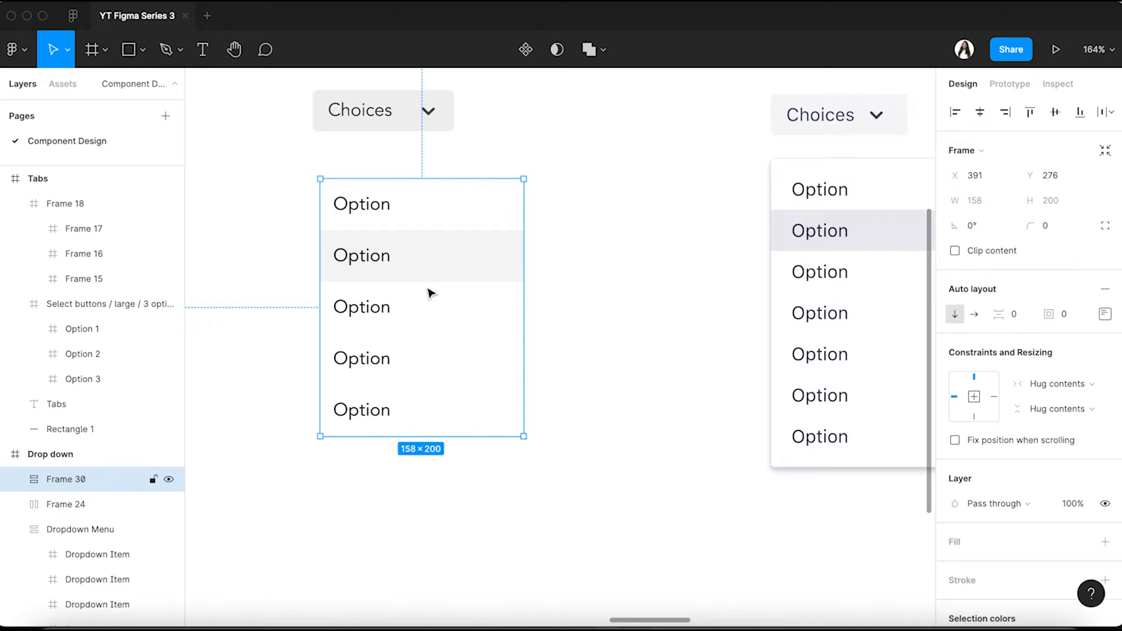
scroll(1085, 497, "down", 3)
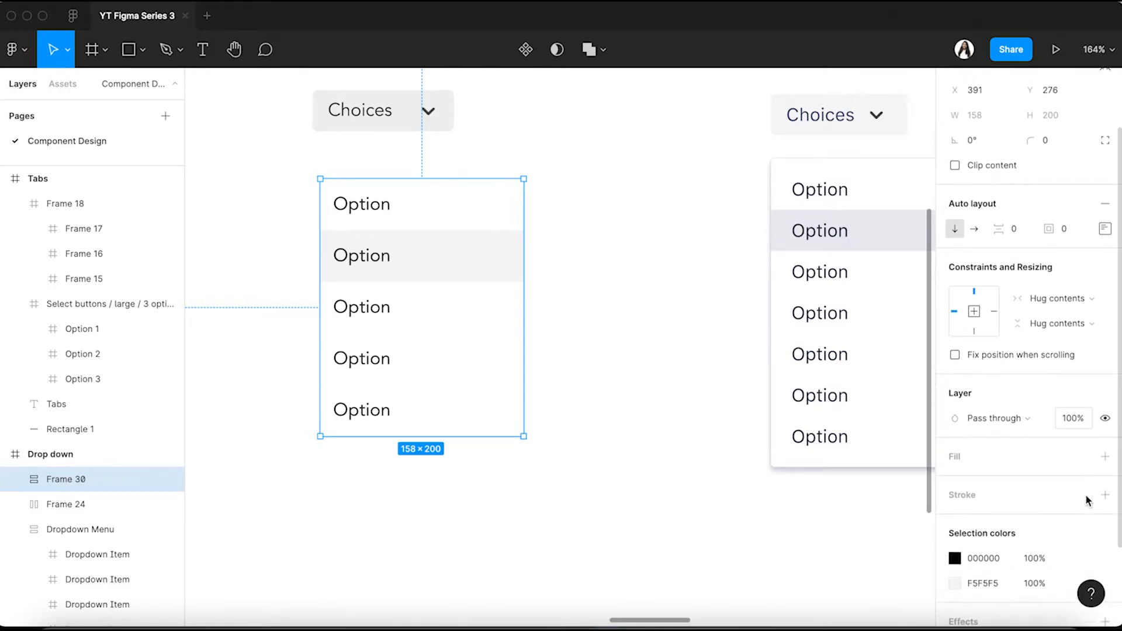
scroll(1085, 494, "down", 3)
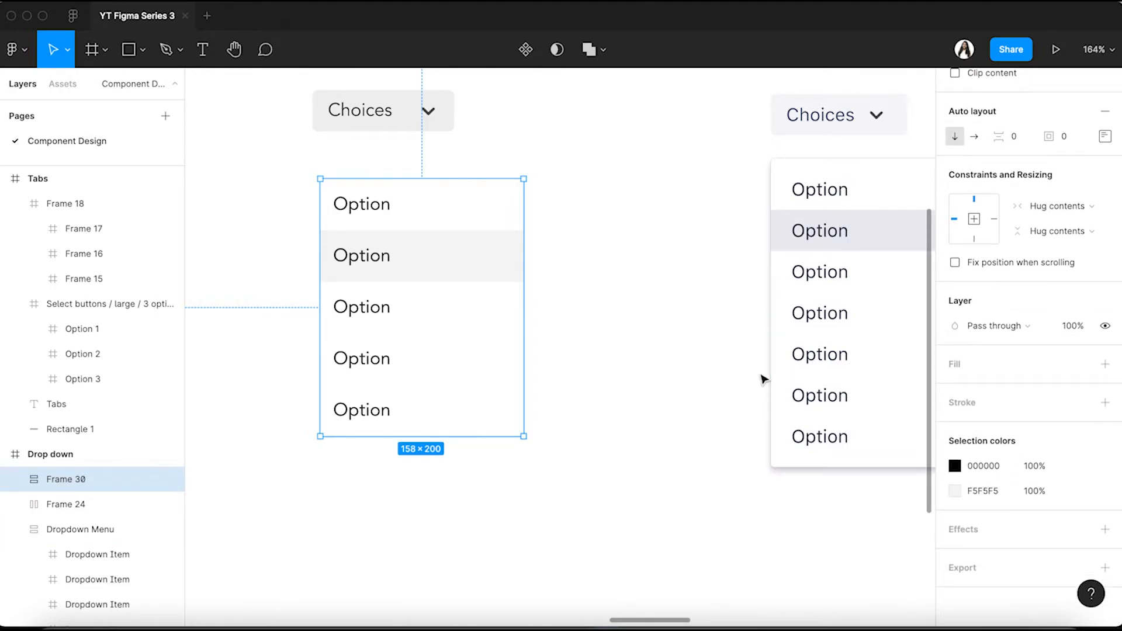
scroll(764, 379, "right", 3)
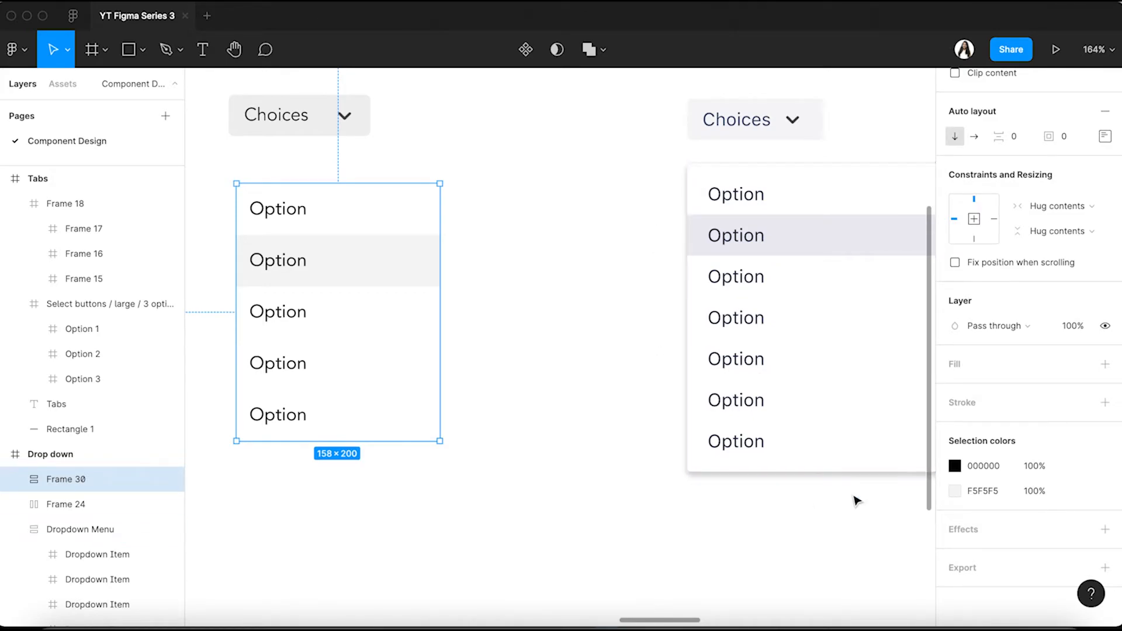
scroll(511, 298, "left", 3)
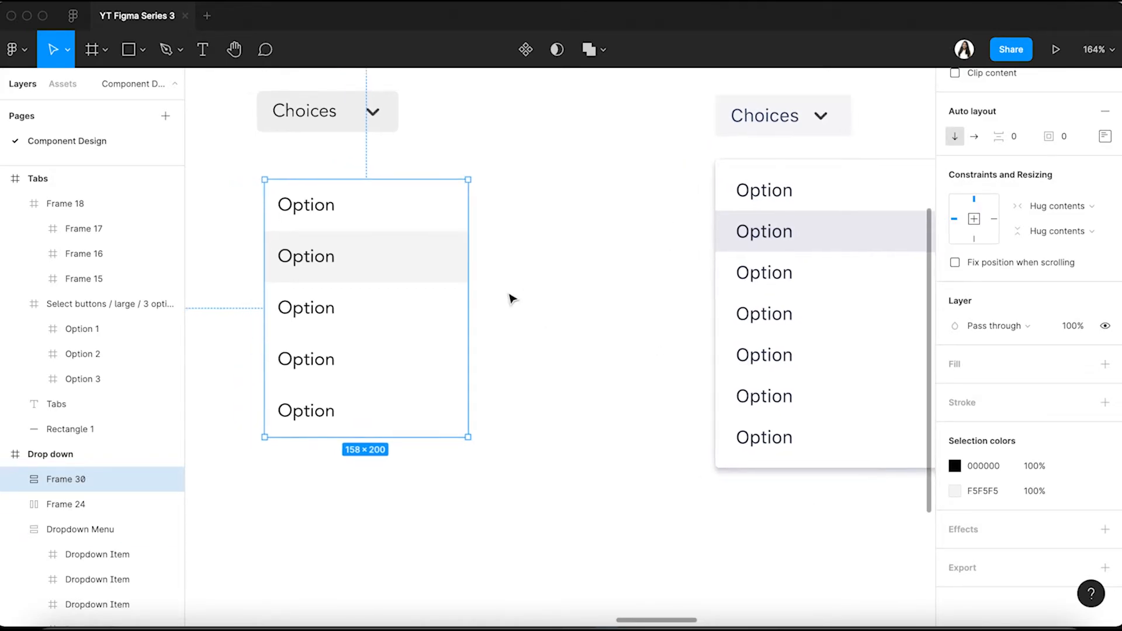
Give the options list a white FFFFFF fill and a drop shadow effect.
left_click(583, 281)
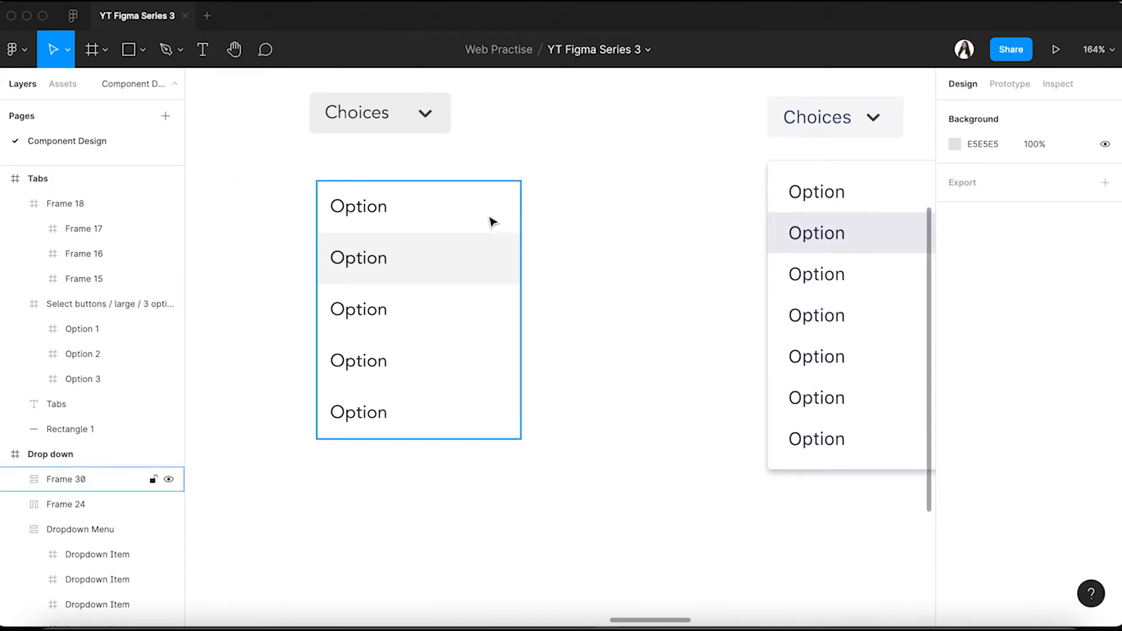
left_click(492, 221)
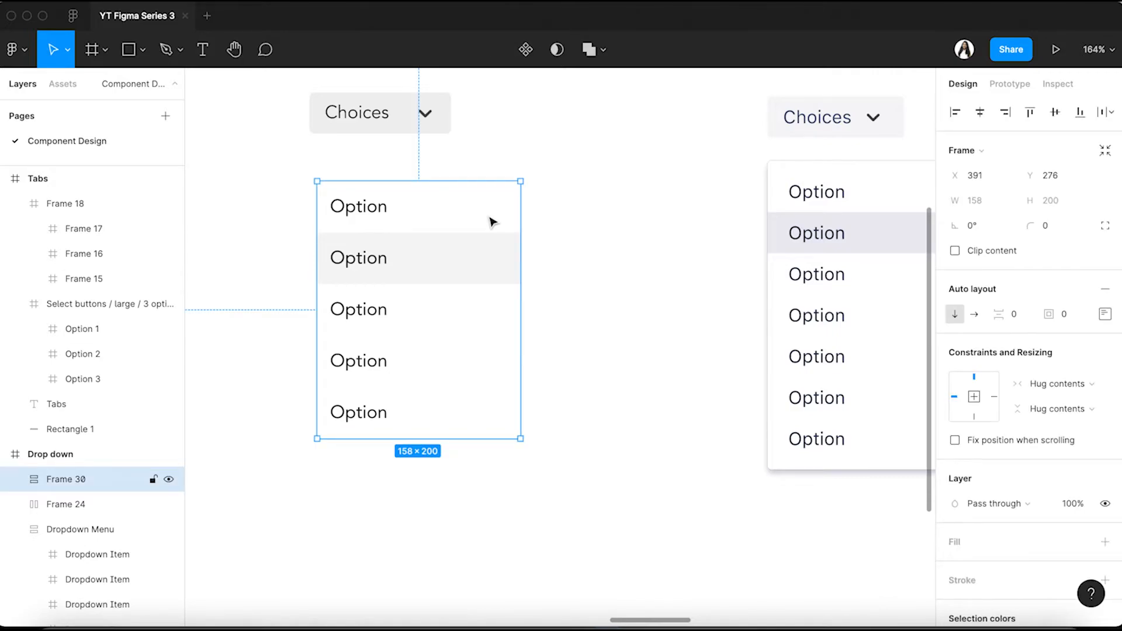
scroll(1052, 507, "down", 2)
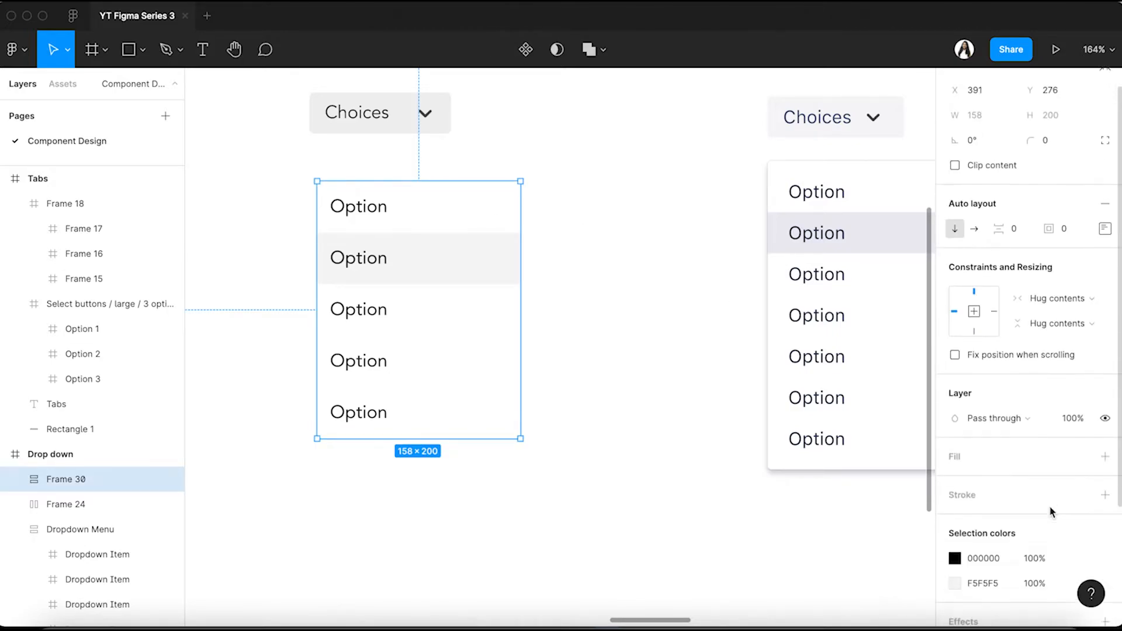
scroll(1084, 431, "down", 1)
scroll(1084, 431, "down", 3)
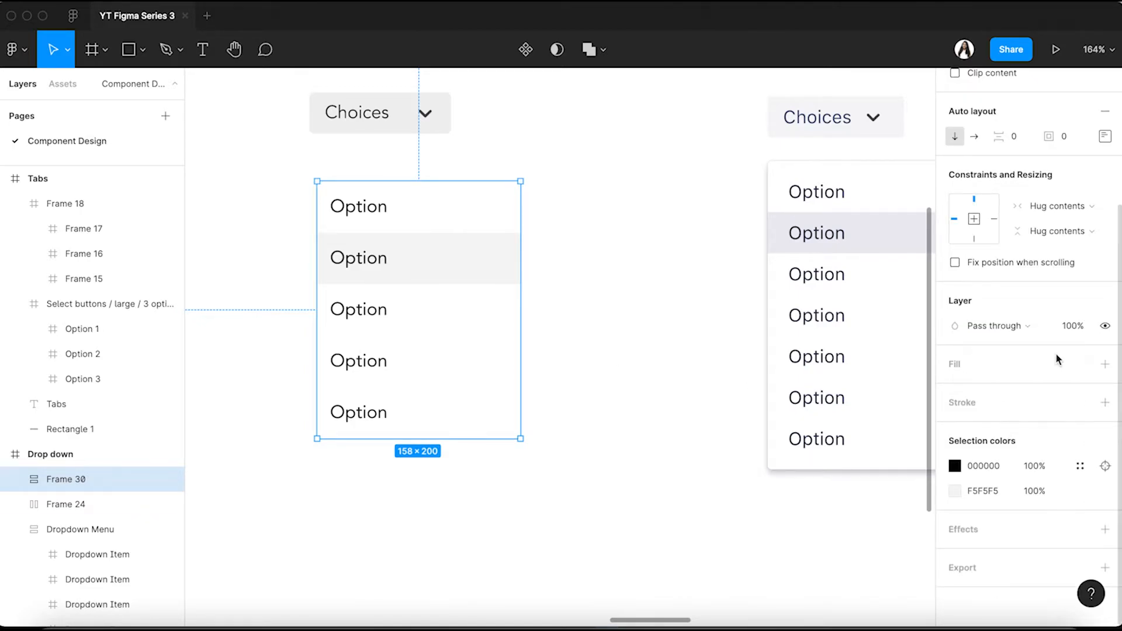
left_click(1104, 365)
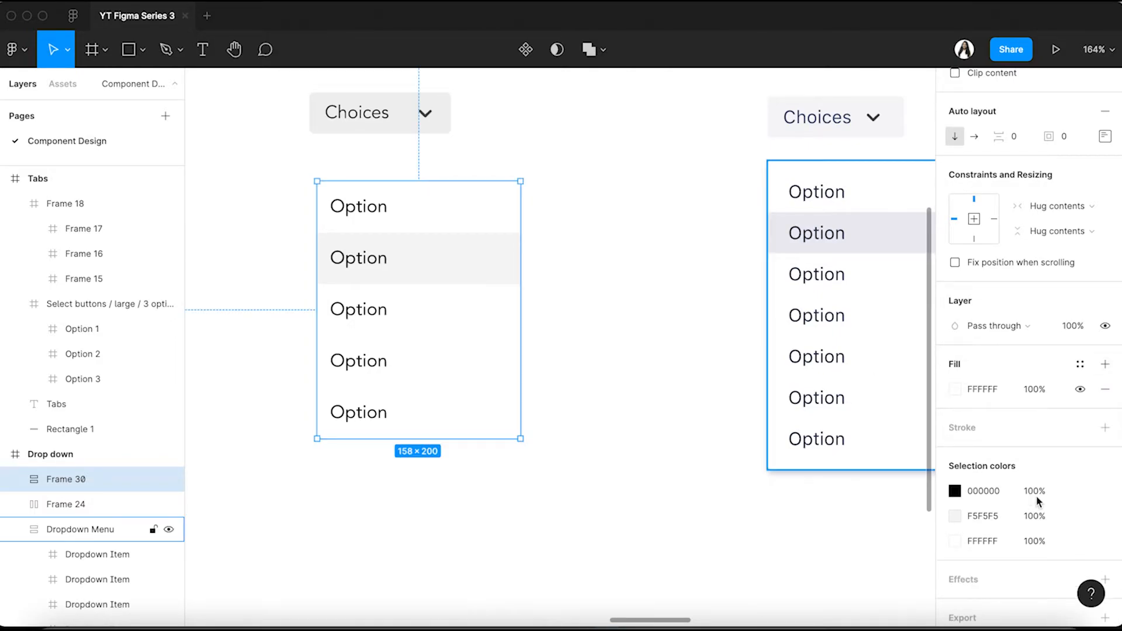
scroll(1033, 497, "down", 2)
left_click(1105, 530)
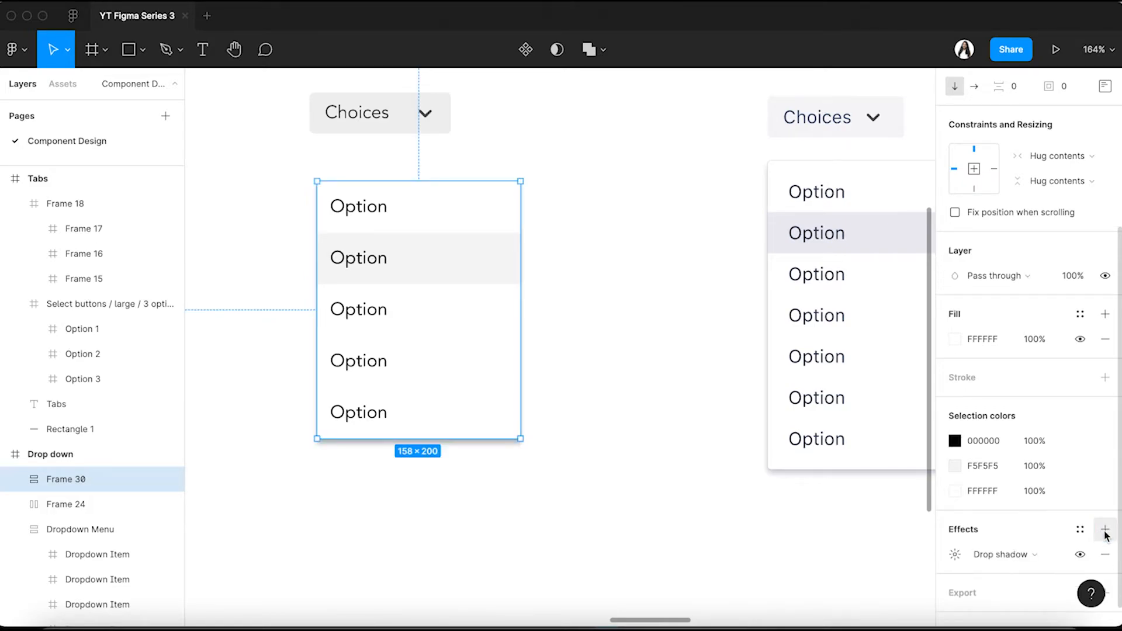
left_click(617, 377)
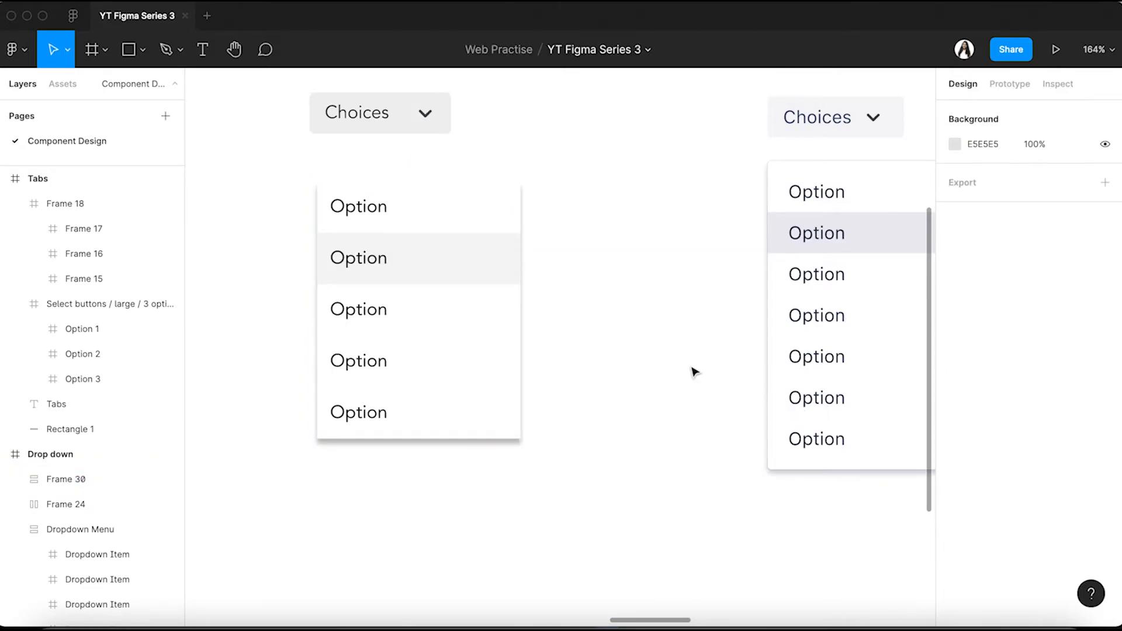
Set the corner radius of the options list to 4.
scroll(695, 371, "down", 3)
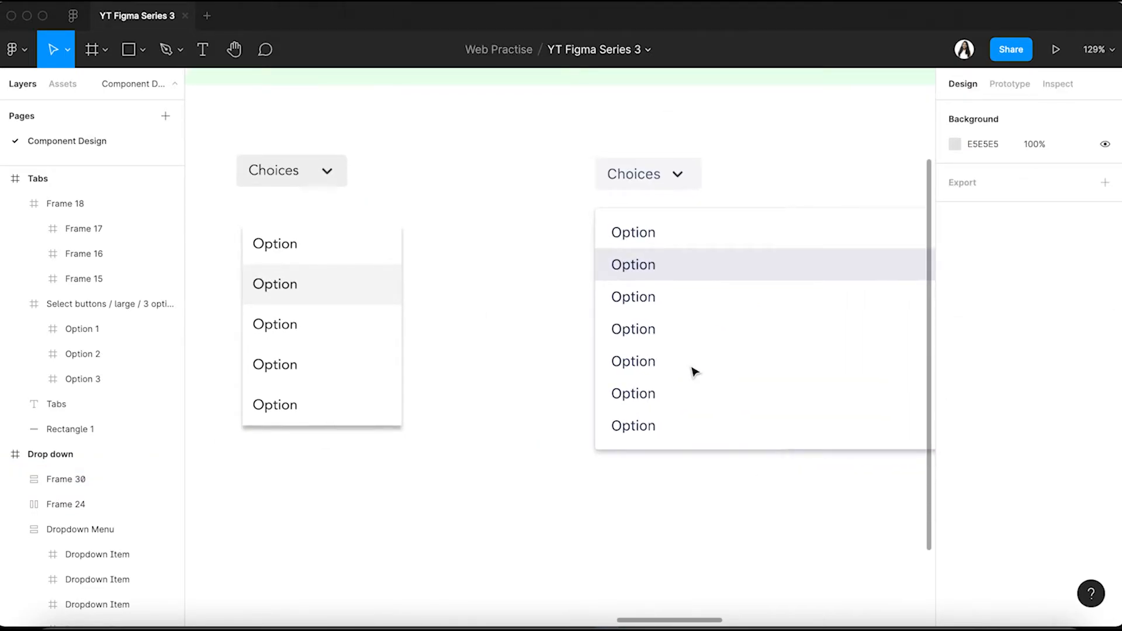
scroll(682, 370, "left", 2)
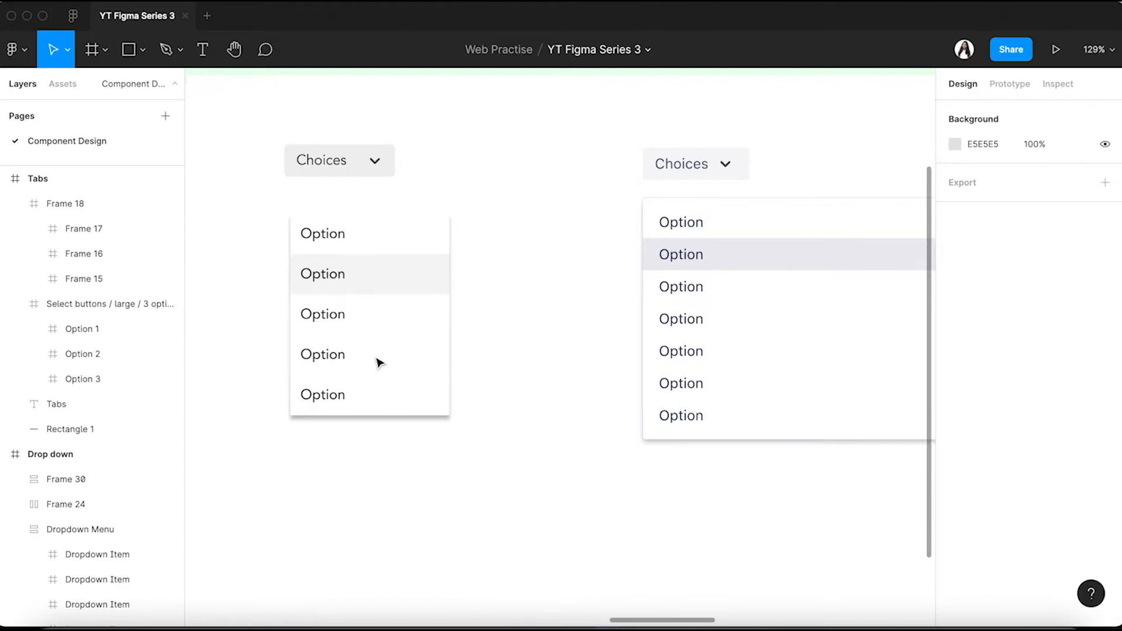
left_click(421, 336)
left_click(1057, 228)
type("4")
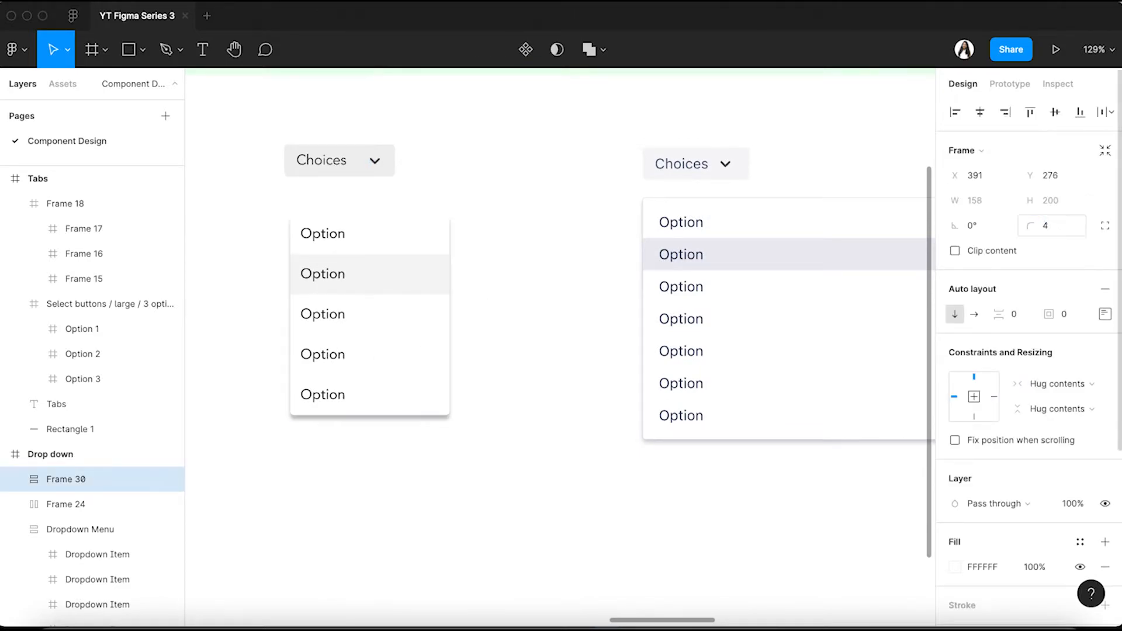
key("Return")
Add a 1 px inside stroke in light grey DAD6D6 to the options list.
scroll(1060, 559, "down", 2)
left_click(1105, 506)
left_click(954, 531)
left_click_drag(749, 266, 750, 264)
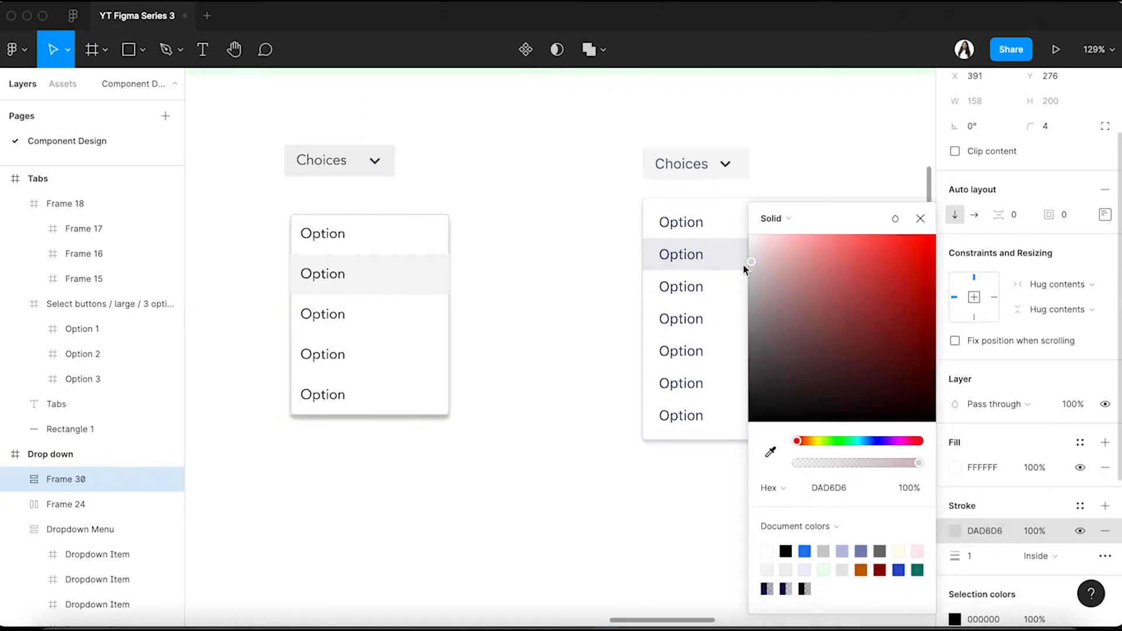
left_click(548, 367)
Move the options list to about X 384, Y 249, just beneath the grey "Choices" trigger.
left_click(408, 325)
left_click_drag(410, 321, 416, 322)
left_click(564, 303)
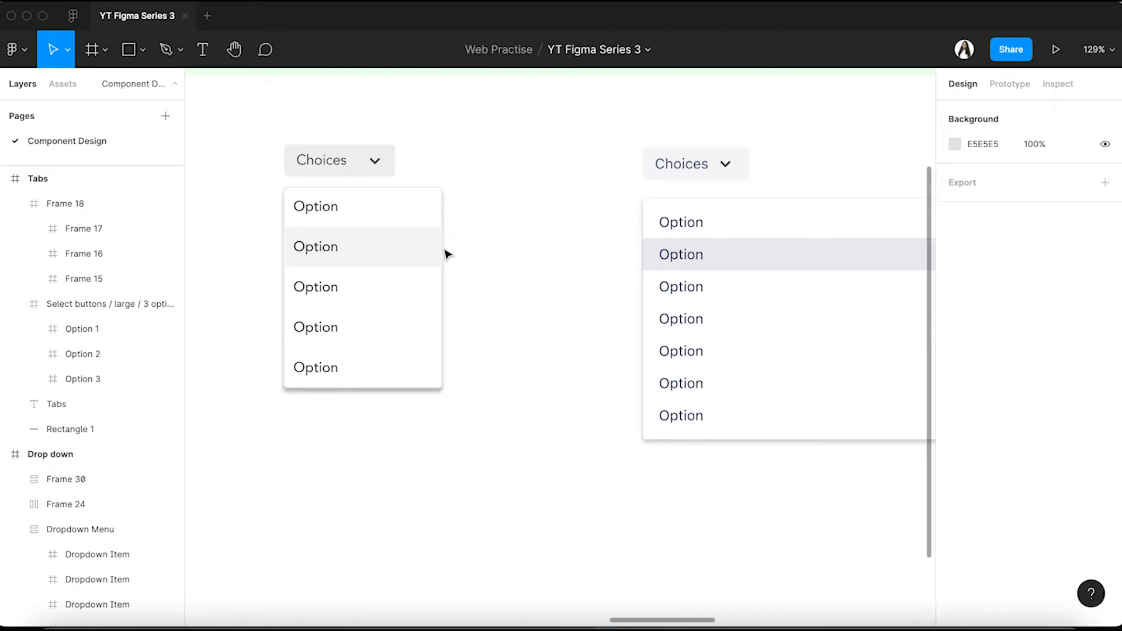
Set the font weight of the "Option" text in the grey second row to Medium.
left_click(381, 250)
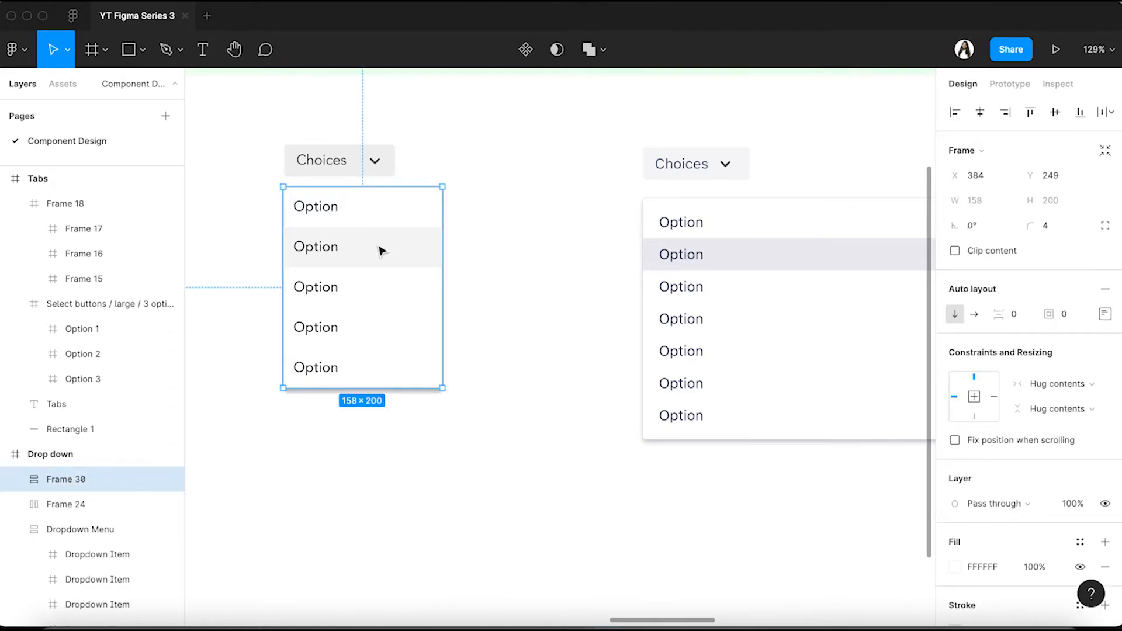
double_click(381, 250)
mouse_move(381, 250)
left_mouse_down()
mouse_move(379, 329)
mouse_move(370, 258)
left_mouse_up()
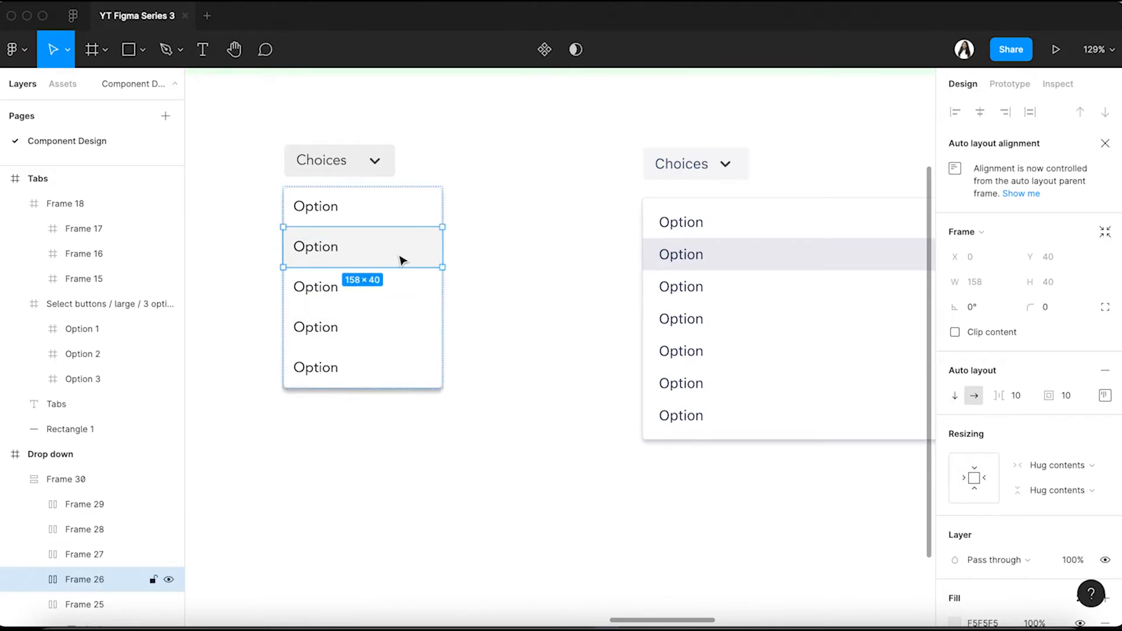
left_click(506, 270)
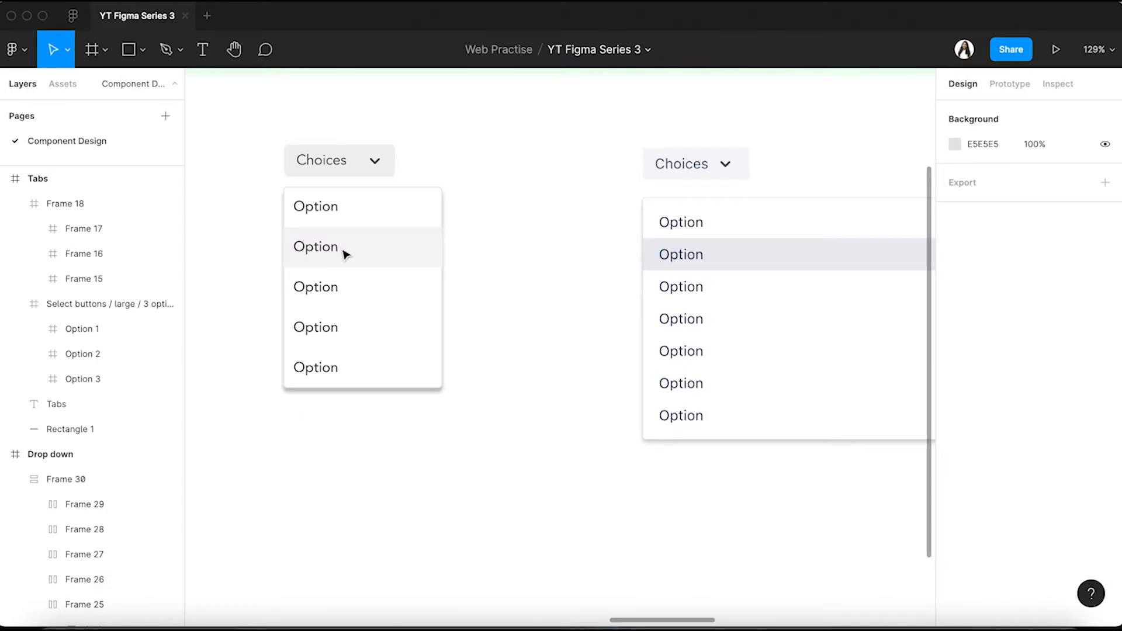
left_click(318, 254)
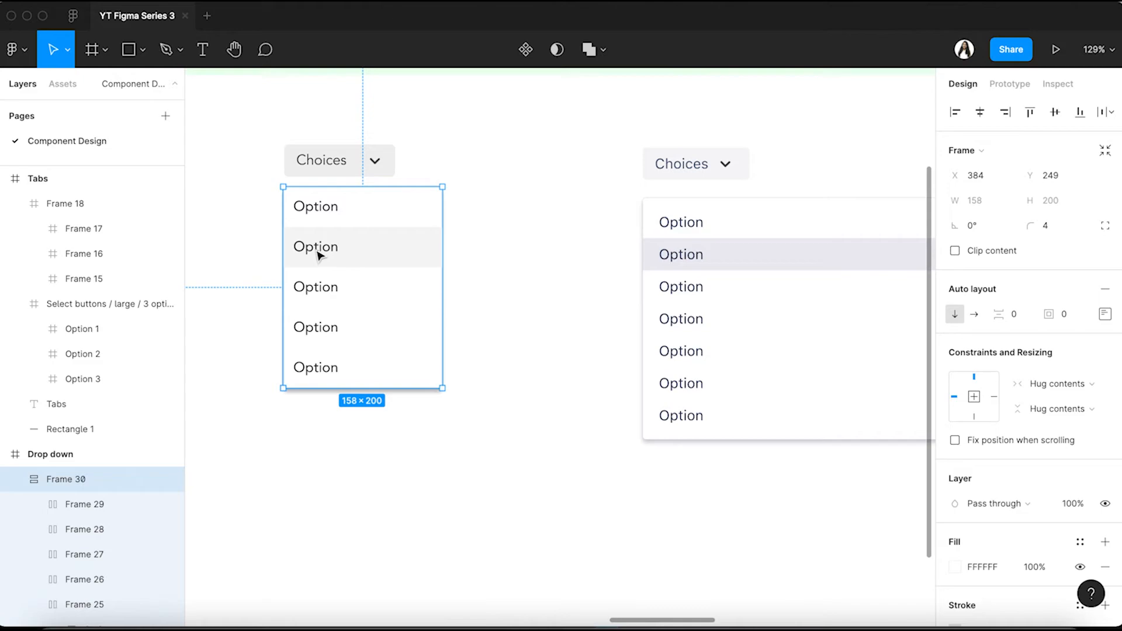
left_click(319, 255)
left_click(319, 254)
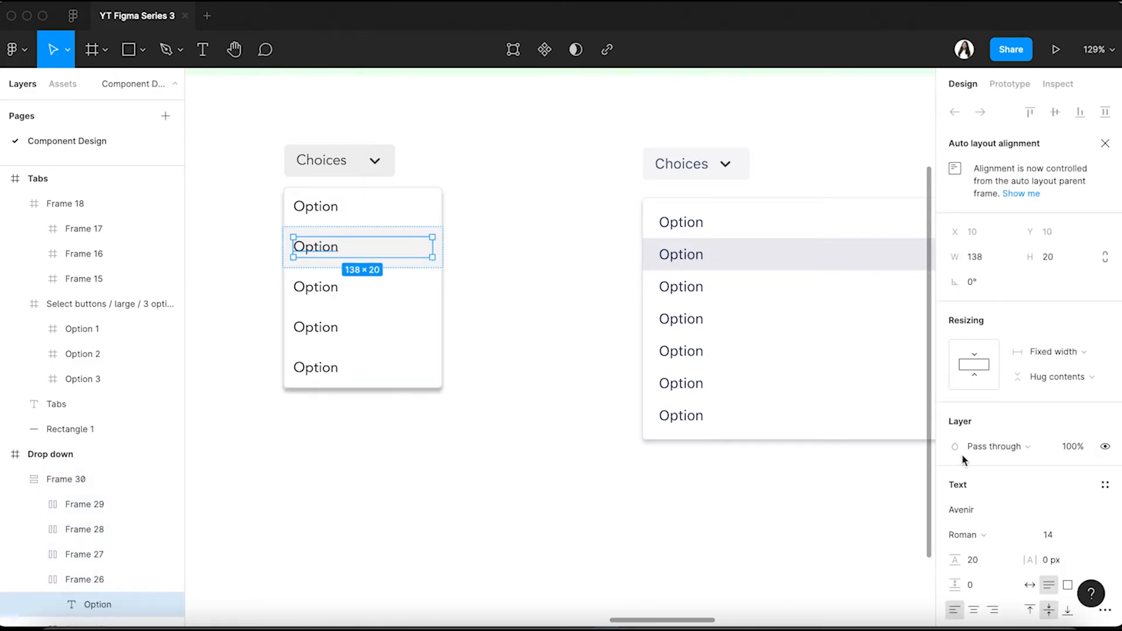
scroll(962, 453, "down", 2)
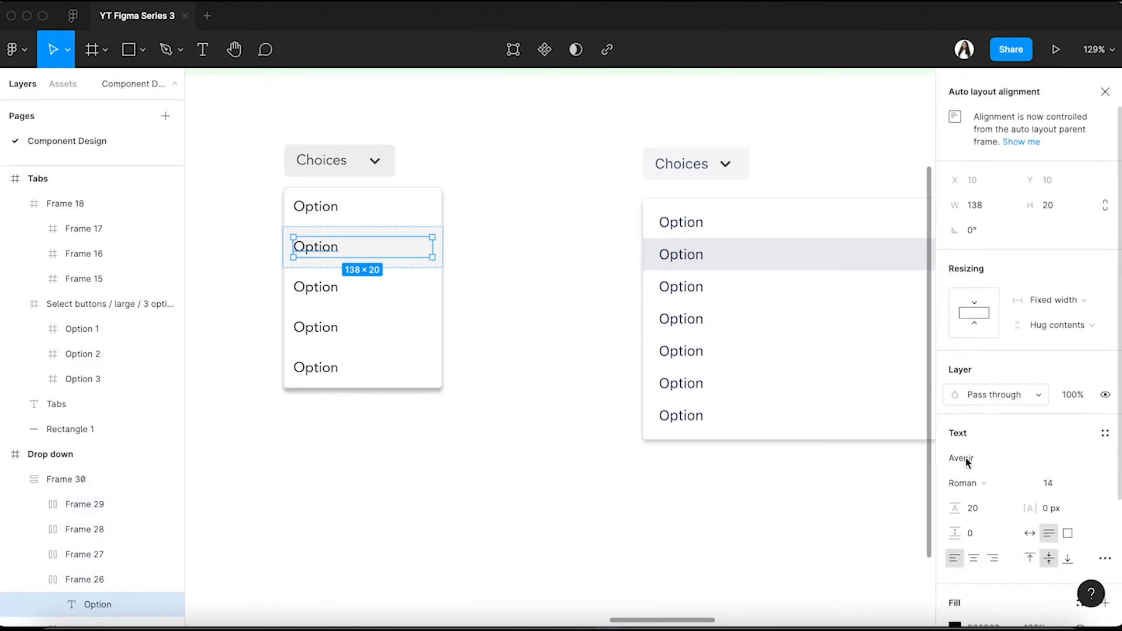
left_click(982, 485)
left_click(984, 503)
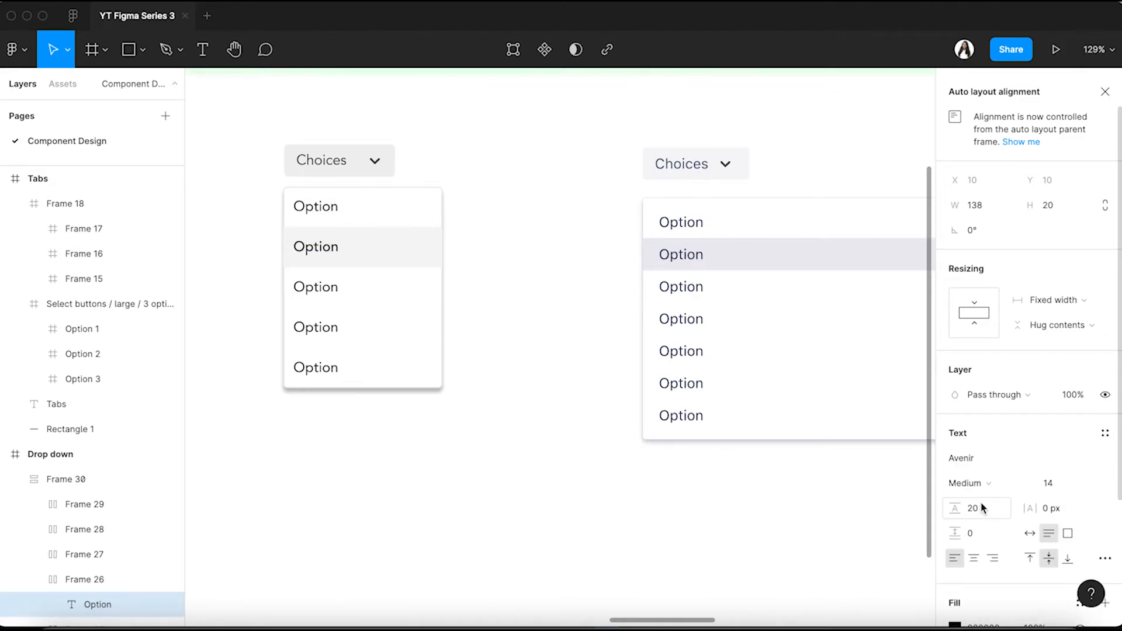
left_click(563, 483)
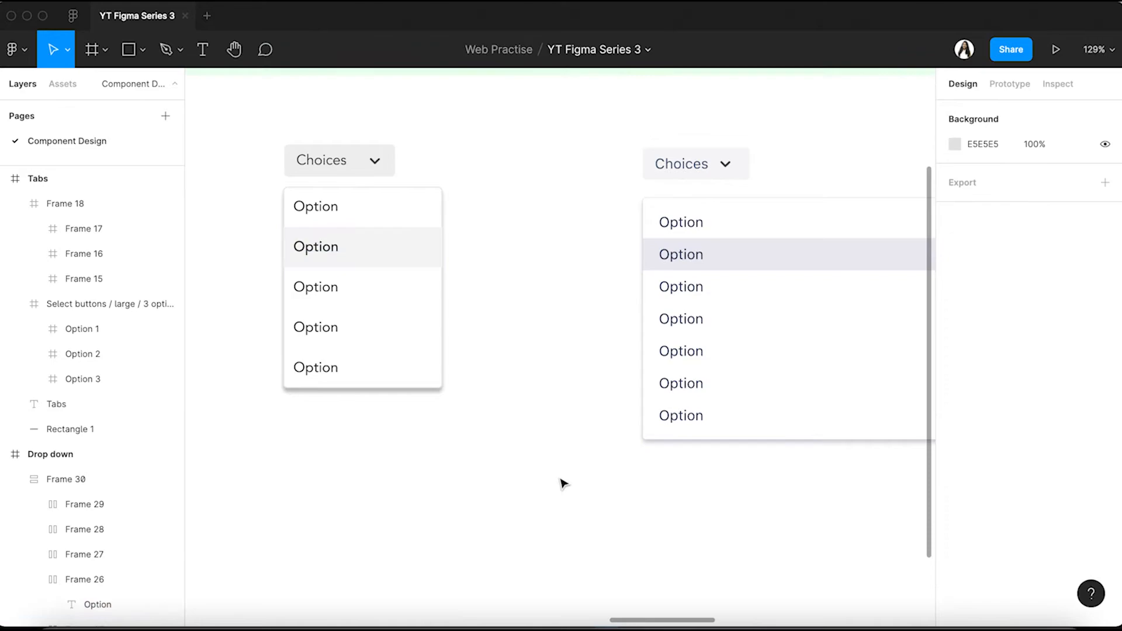
Draw a wide, flat rectangle about 369 × 26 in the Tabs frame, beside the example tab bar.
scroll(563, 482, "down", 5)
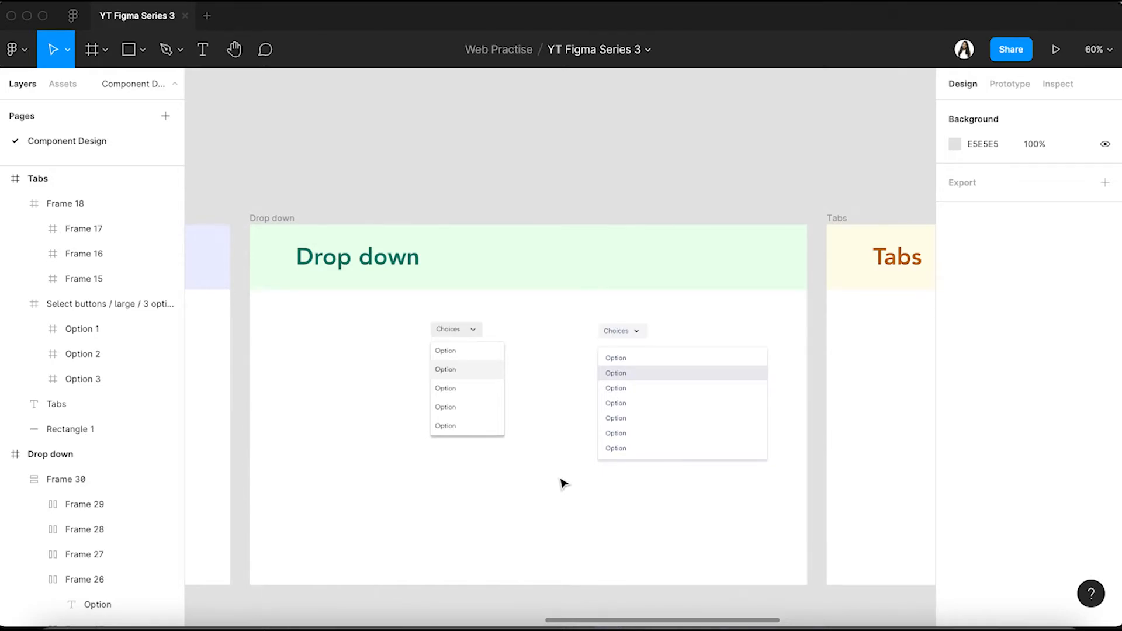
scroll(563, 482, "right", 10)
scroll(446, 348, "up", 2)
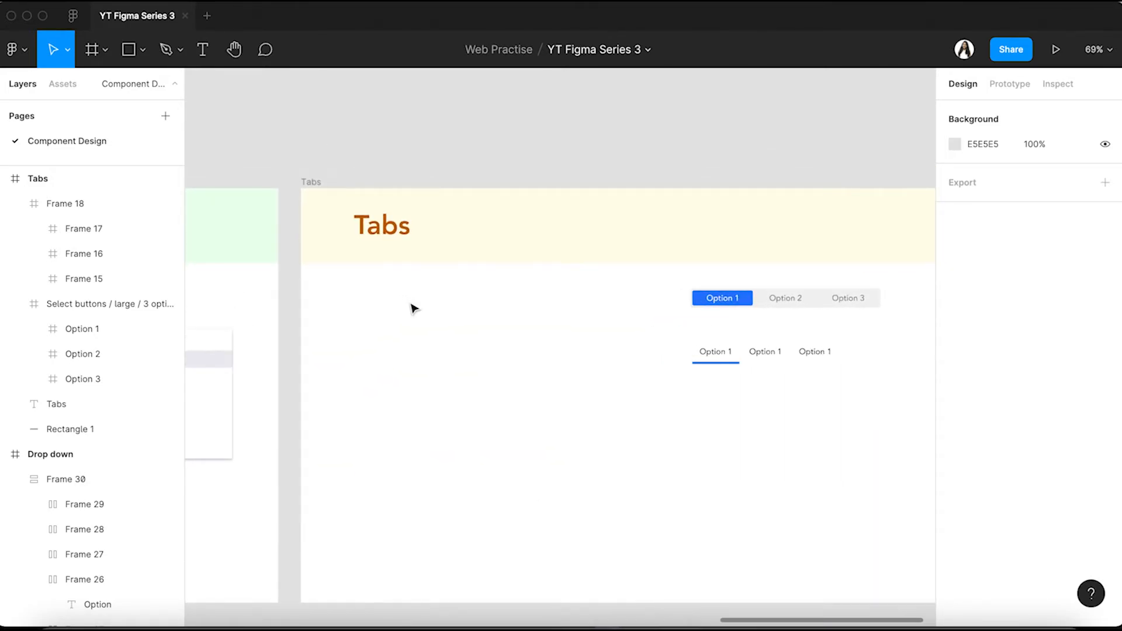
scroll(414, 309, "right", 4)
scroll(414, 308, "down", 1)
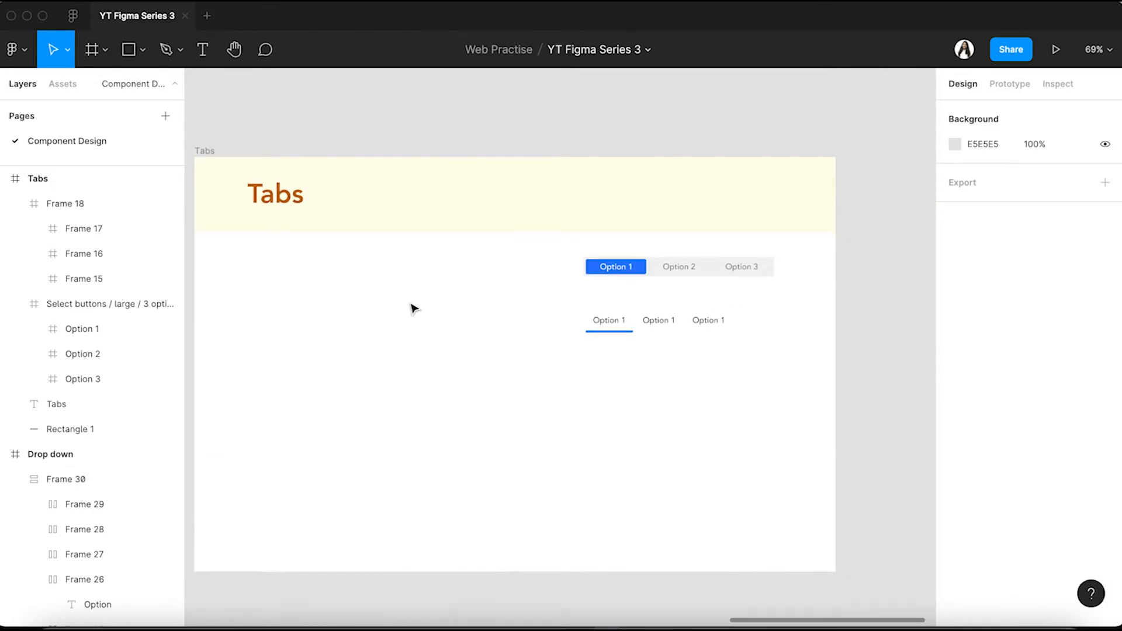
scroll(414, 309, "up", 3)
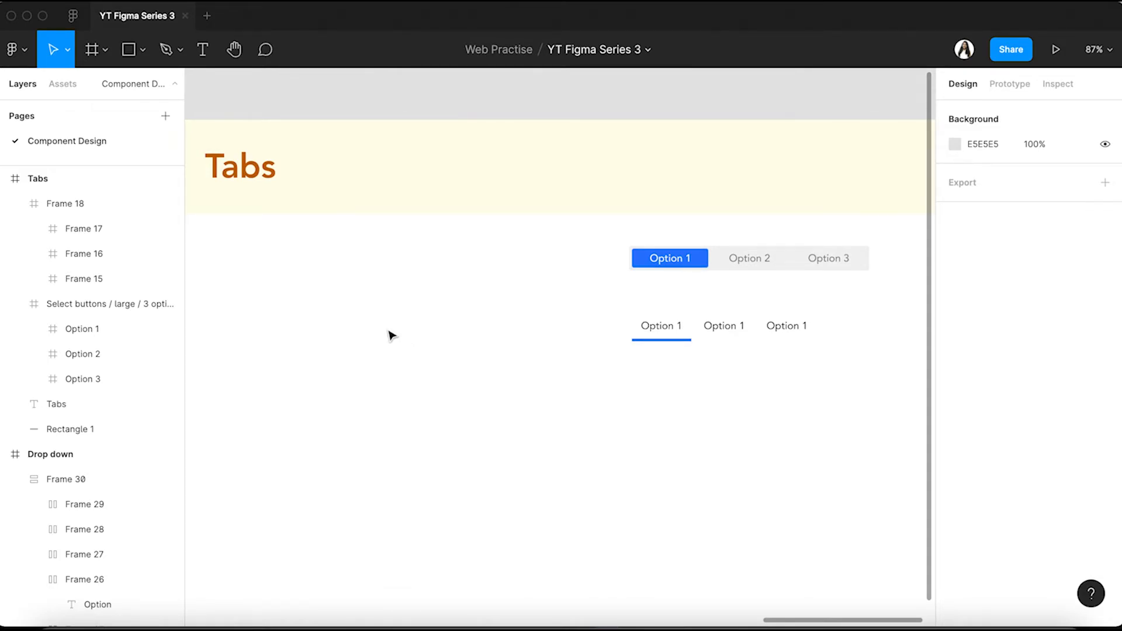
left_click(745, 268)
left_click(485, 315)
key("r")
left_click_drag(300, 257, 552, 274)
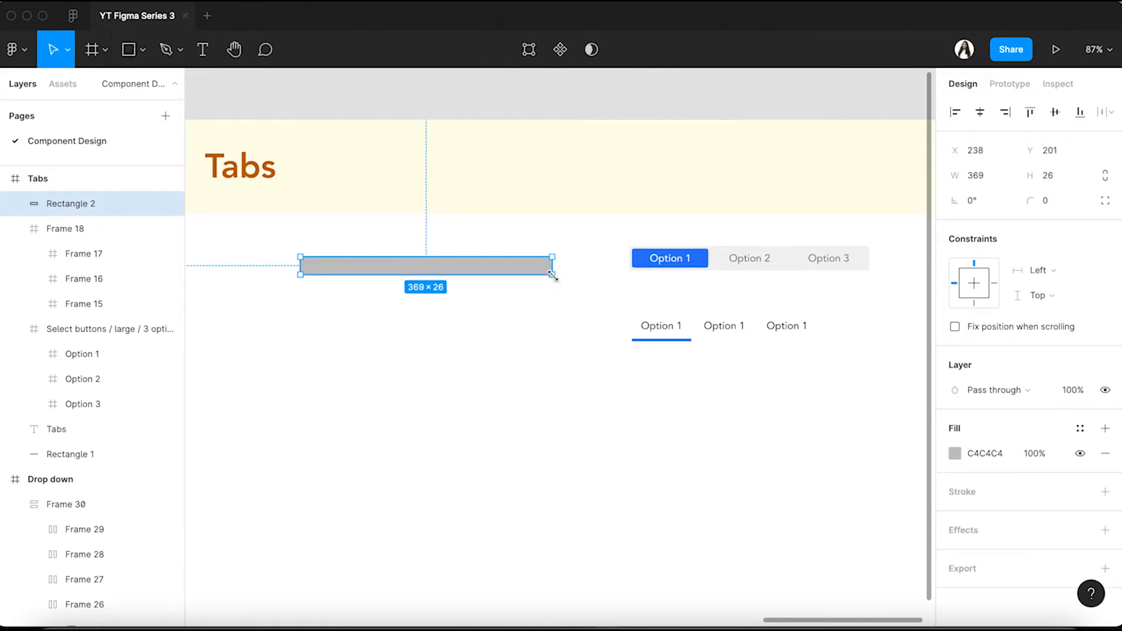
Fill the new rectangle with light grey F2F2F2 sampled from the example tab bar's background.
left_click(954, 453)
left_click(783, 291)
left_click_drag(741, 258, 729, 248)
left_click(770, 451)
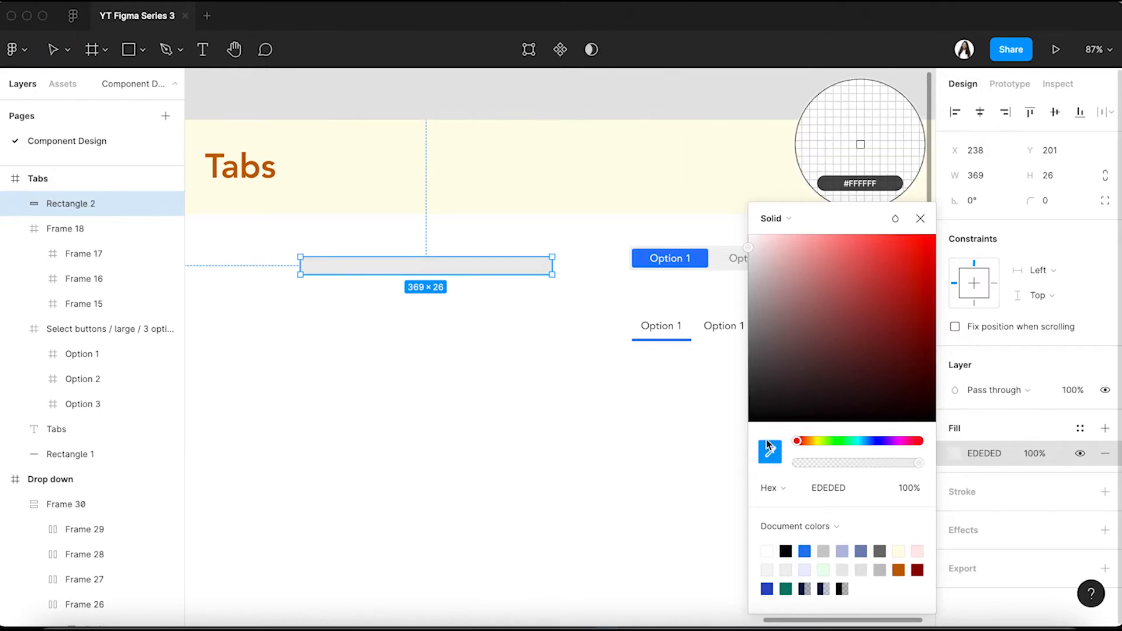
left_click(728, 255)
left_click(348, 338)
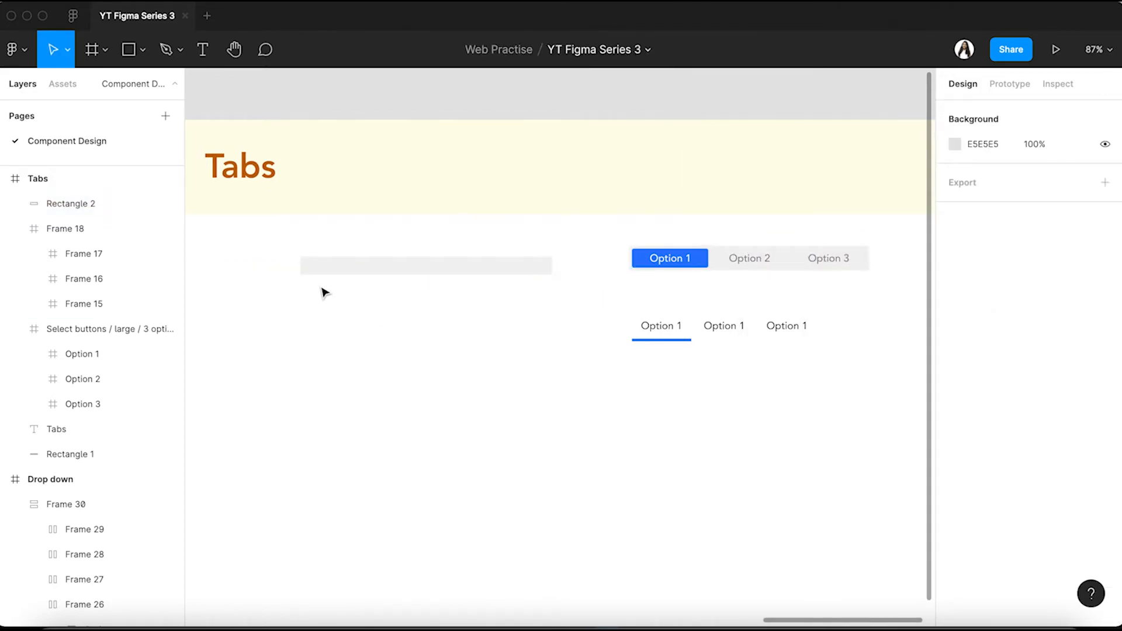
Stretch the grey rectangle's upper edge to a height of about 29.
scroll(325, 292, "up", 5)
left_click(446, 266)
left_click_drag(515, 238, 514, 244)
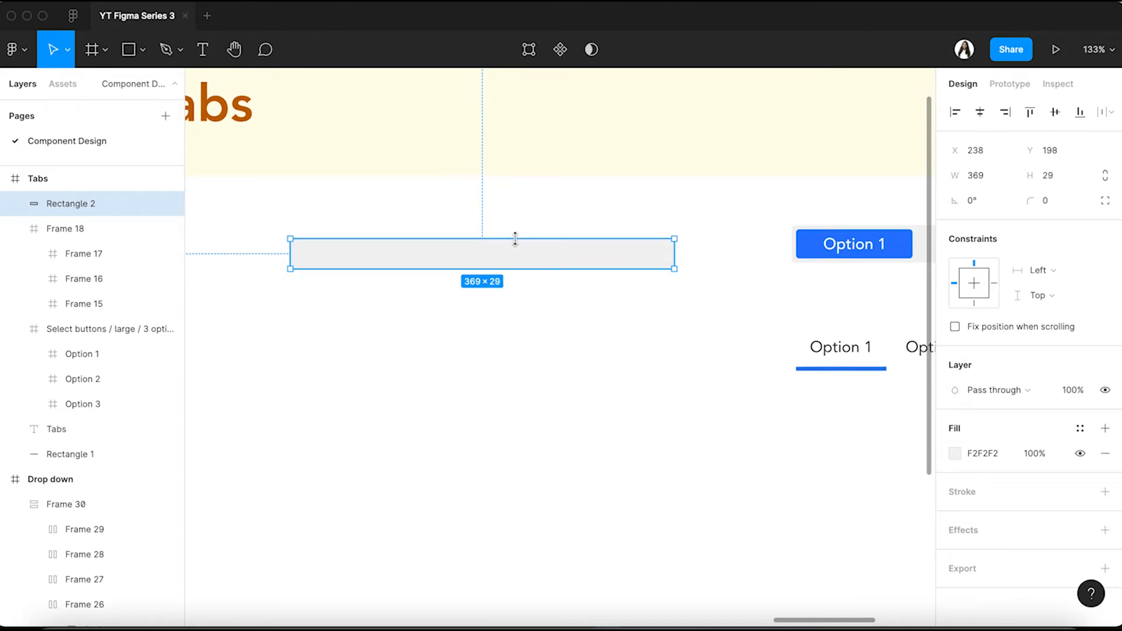
left_click(513, 341)
Add the text "Option 1" below the grey rectangle in the Tabs frame.
scroll(515, 342, "down", 3)
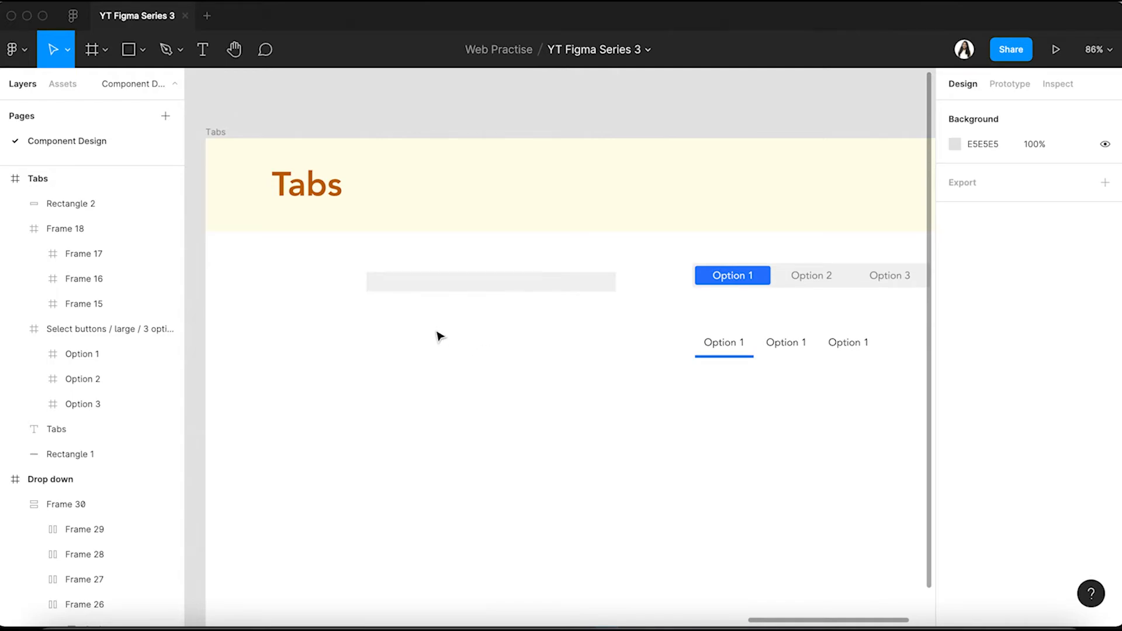
scroll(423, 328, "up", 3)
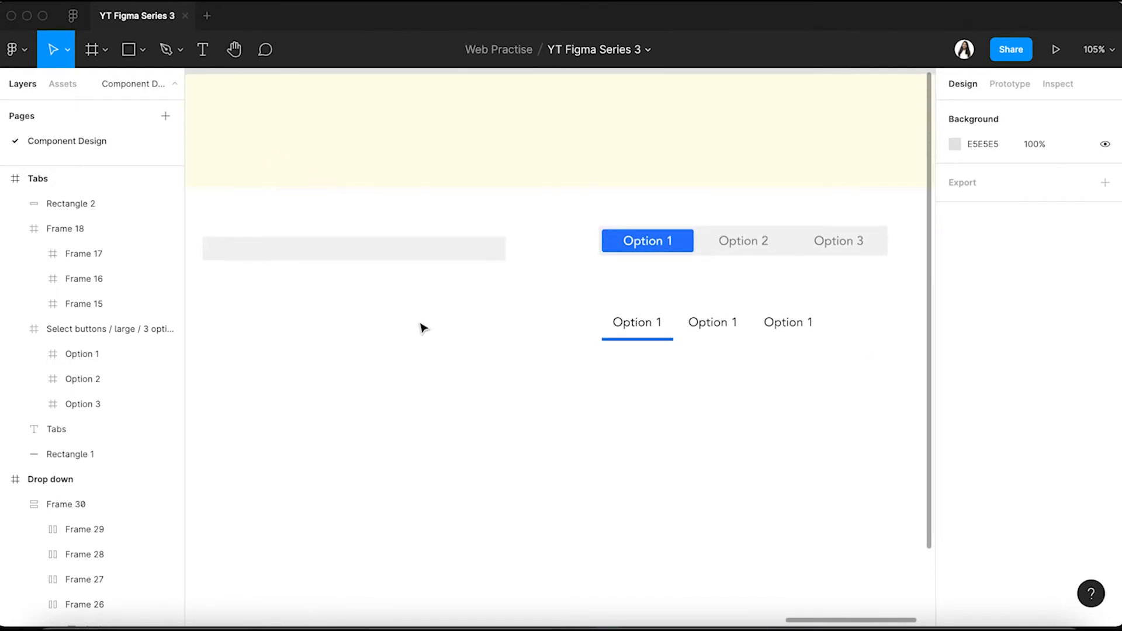
key("t")
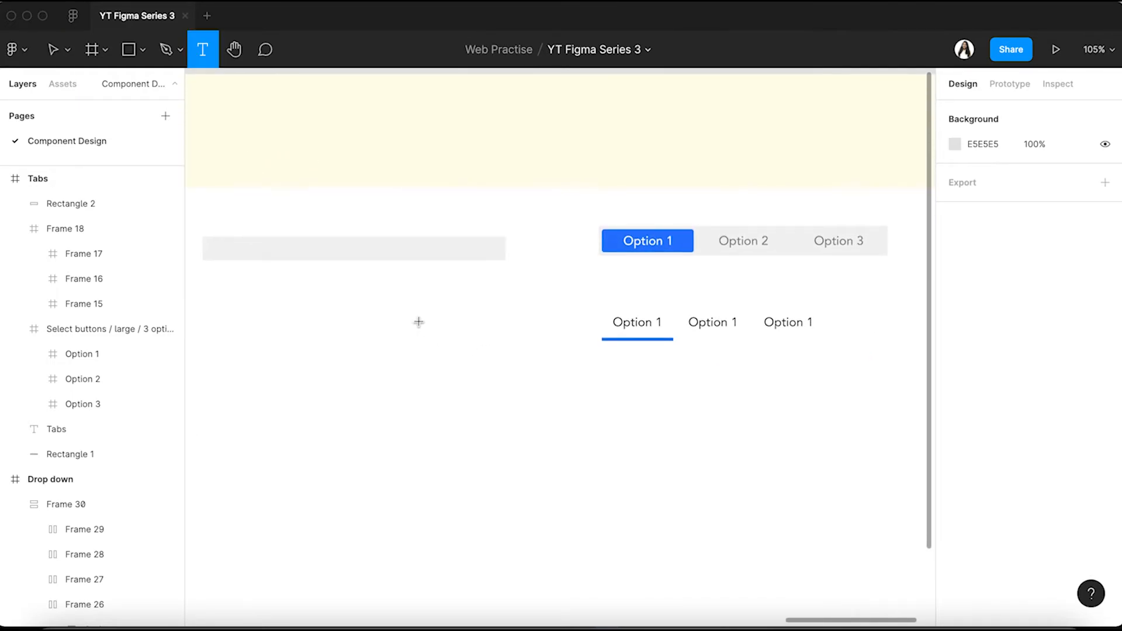
left_click(329, 312)
type("Opton")
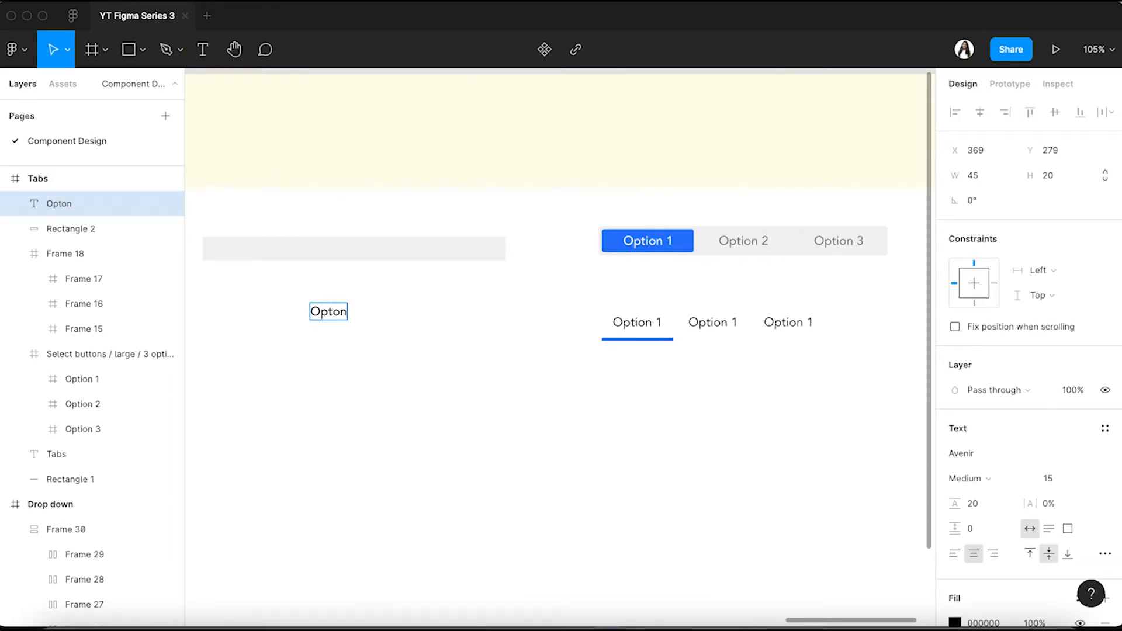
key("BackSpace")
key("BackSpace")
type("ion 1")
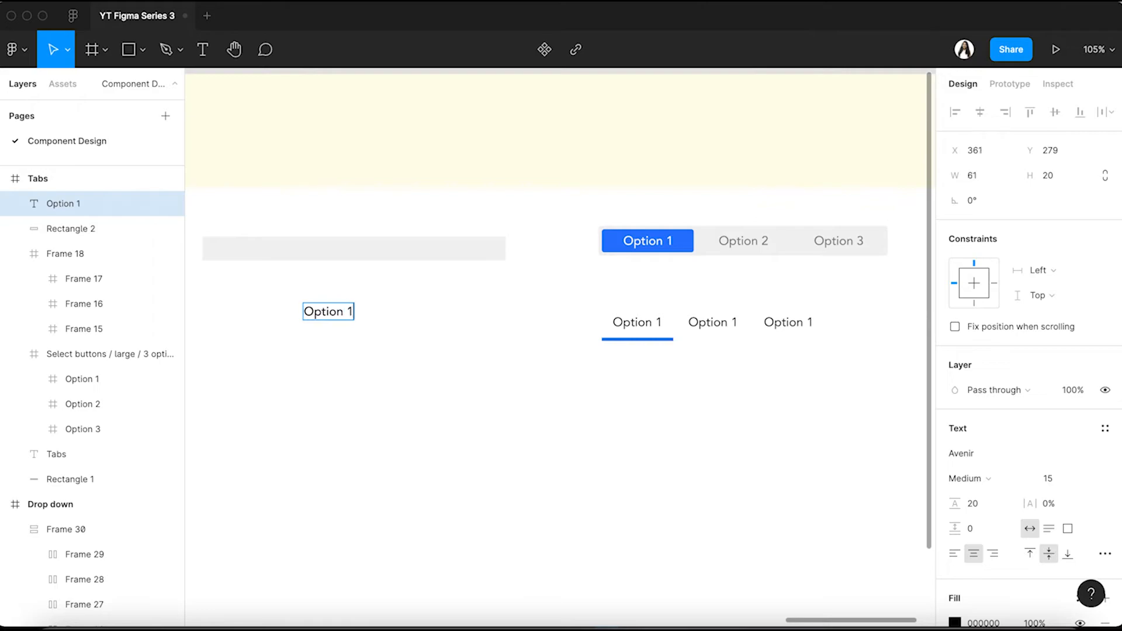
key("Escape")
Duplicate the "Option 1" text twice in a row beside it and change the copies to "Option 2" and "Option 3".
left_click_drag(334, 318, 468, 318)
double_click(413, 312)
left_click(421, 312)
key("BackSpace")
type("2")
left_click(483, 312)
key("BackSpace")
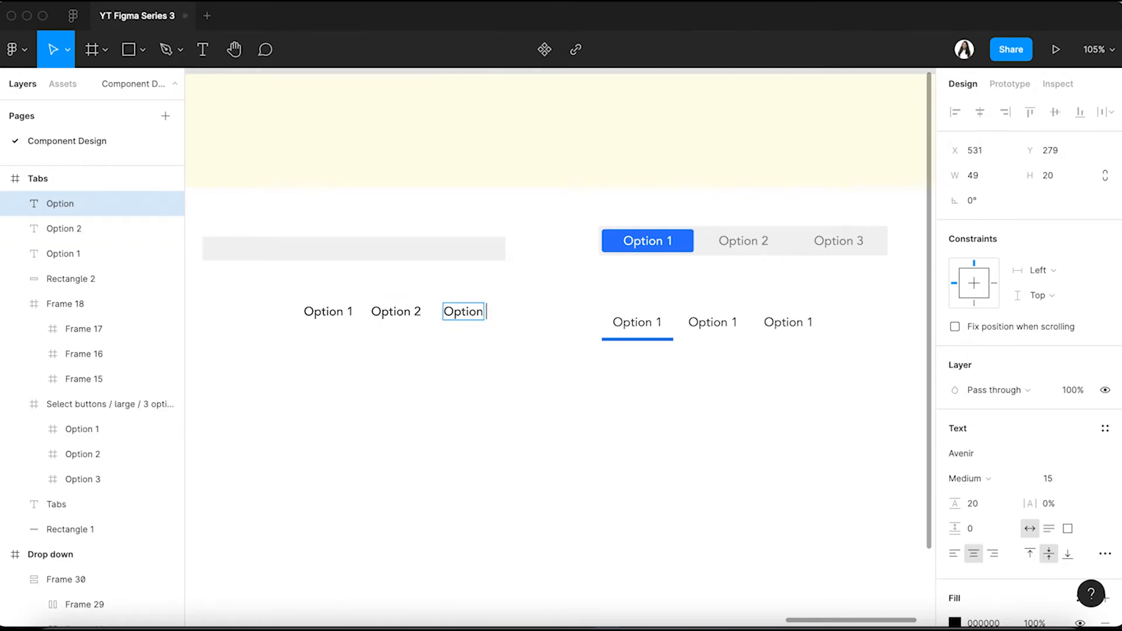
type("3")
key("Escape")
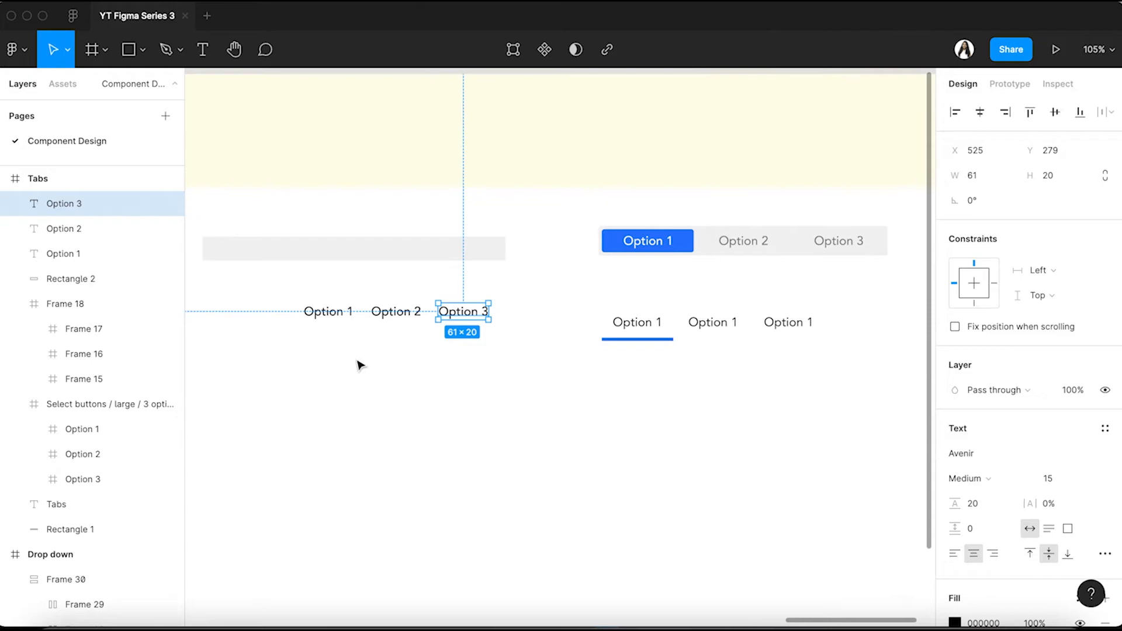
Wrap each of the Option 1, Option 2 and Option 3 texts in its own auto layout frame and spread the three out in a row.
left_click(334, 319)
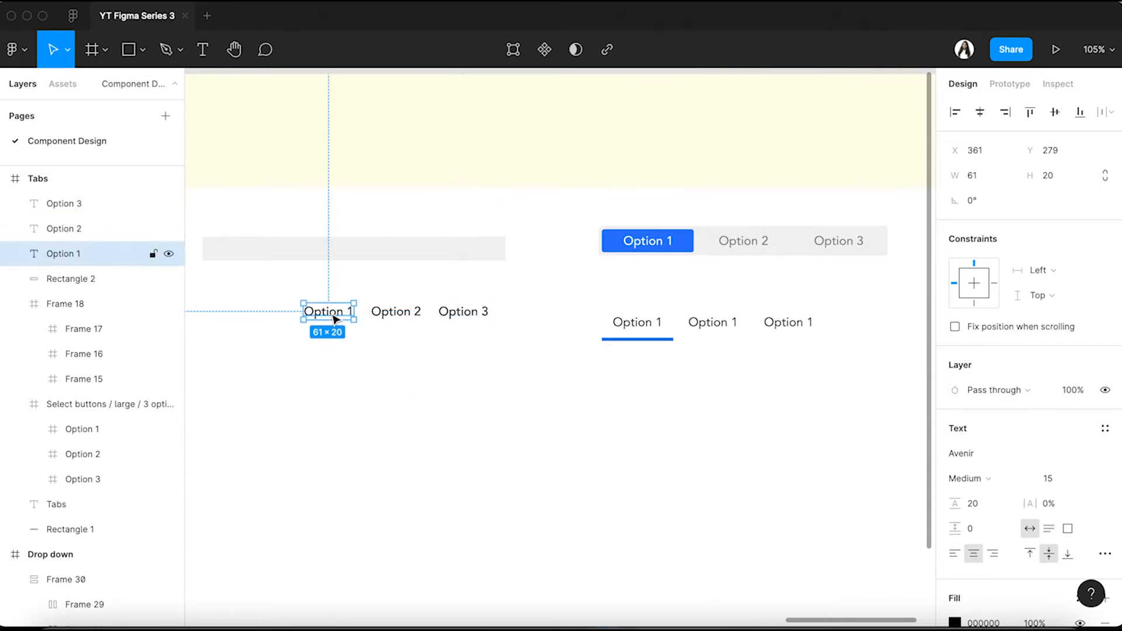
key("shift+a")
left_click_drag(335, 318, 284, 318)
left_click(413, 319)
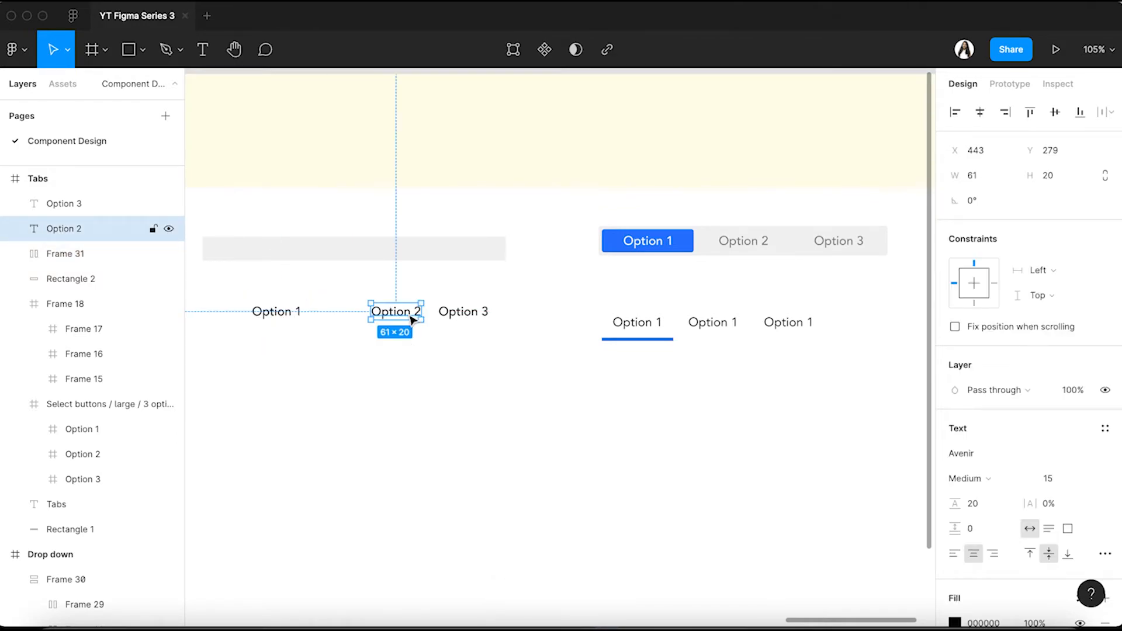
key("shift+a")
left_click(458, 323)
key("shift+a")
left_click(455, 383)
scroll(455, 383, "left", 3)
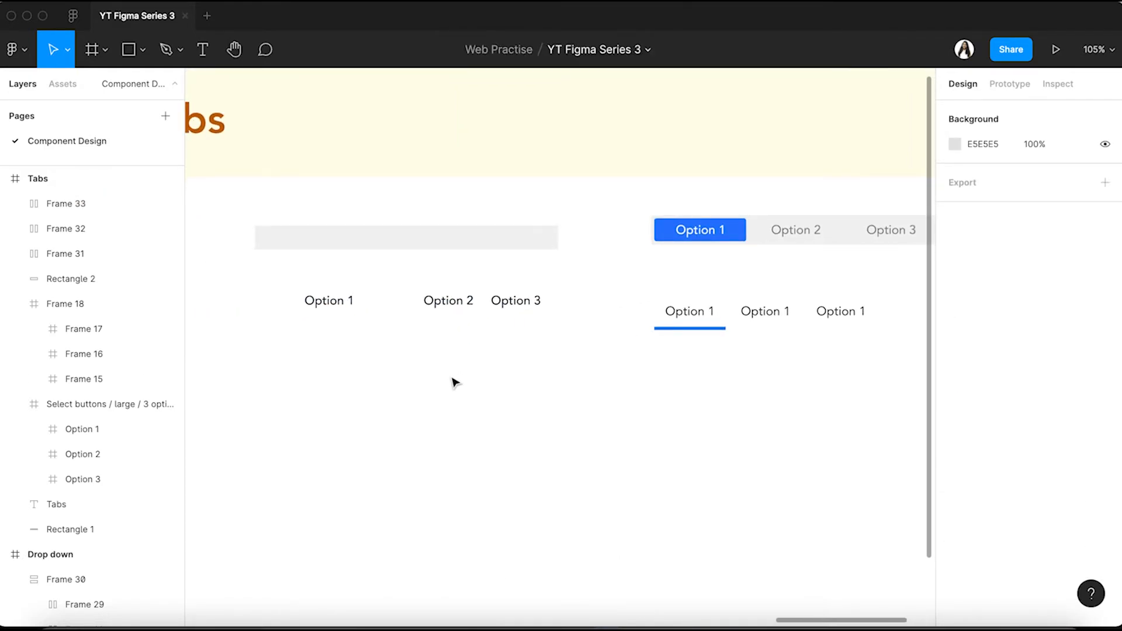
left_click_drag(433, 316, 419, 311)
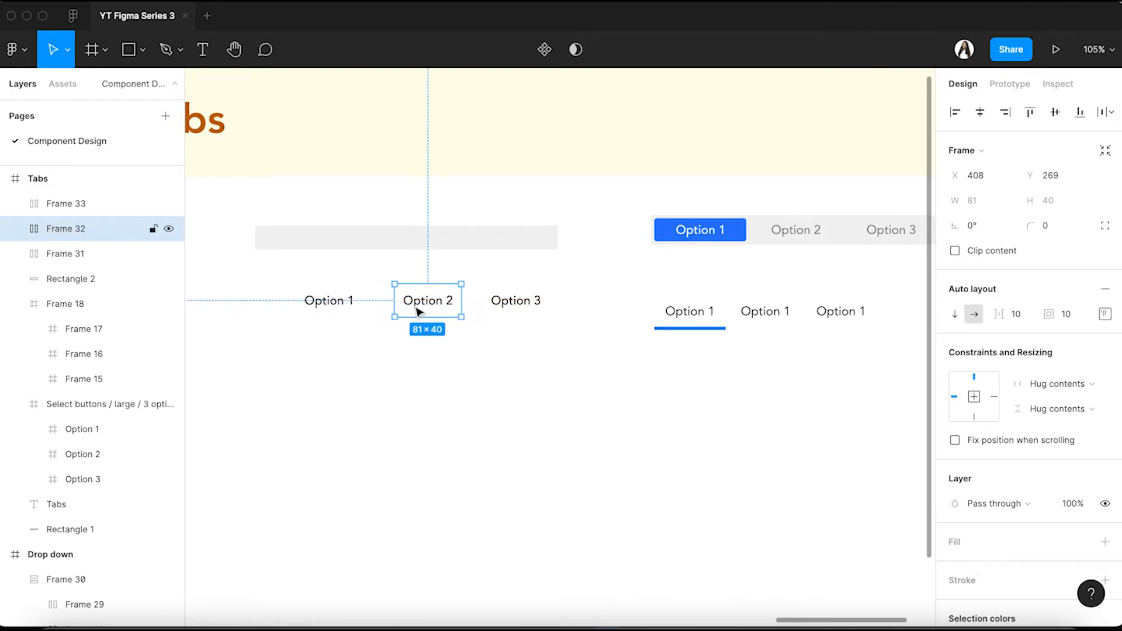
Fill the Option 1 frame below the grey rectangle with blue 2D7FF9 sampled from the example tab bar's selected tab.
left_click(305, 302)
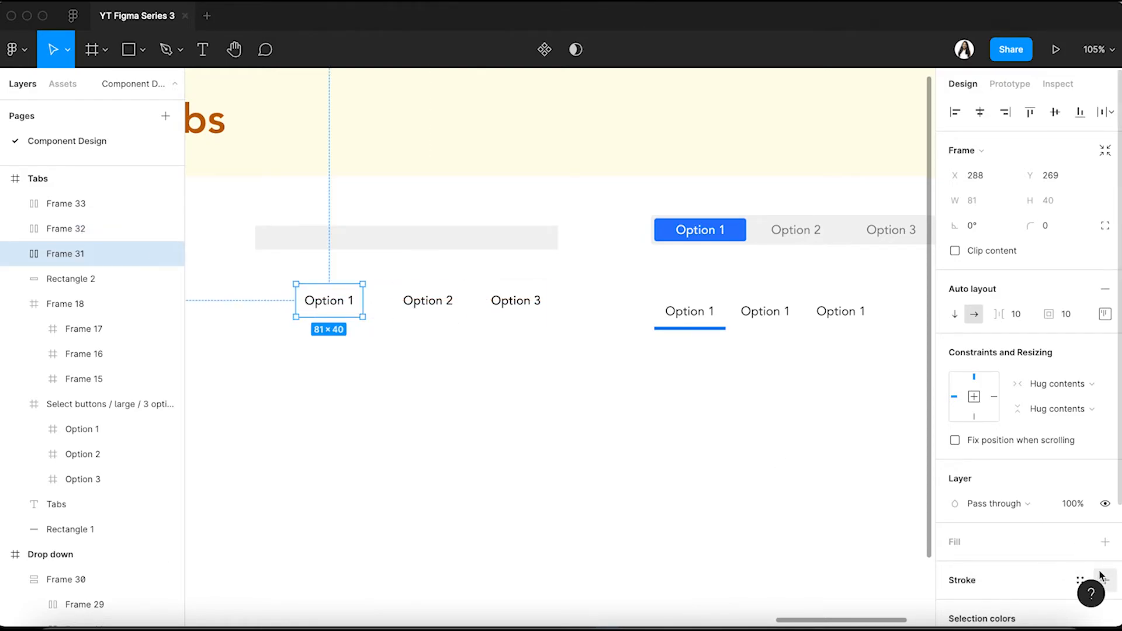
left_click(1105, 542)
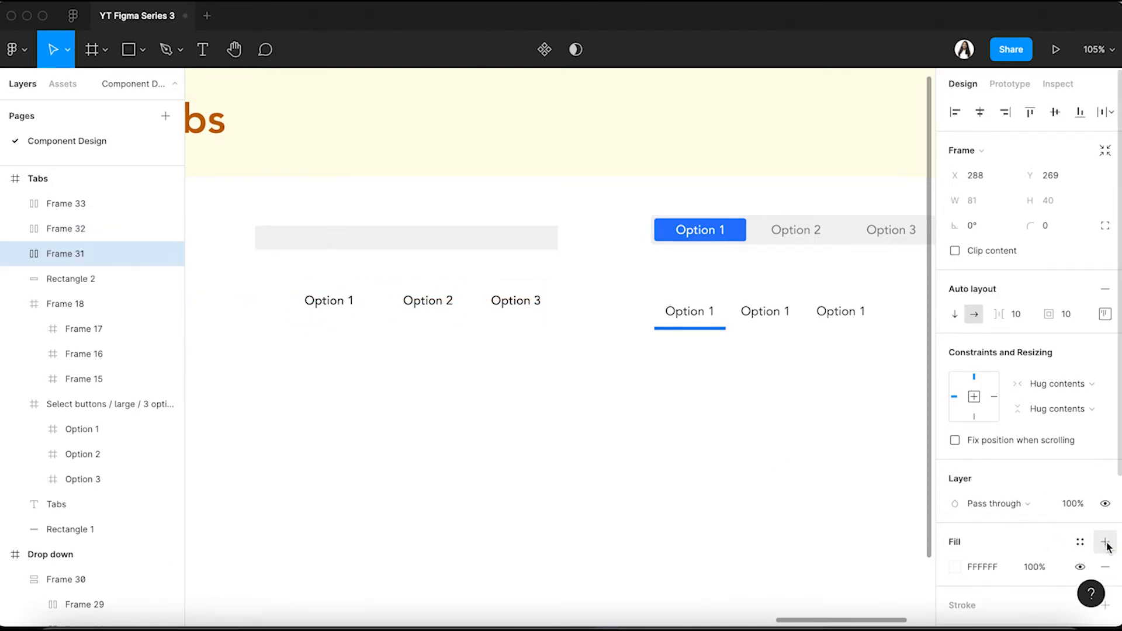
left_click(956, 565)
left_click(771, 451)
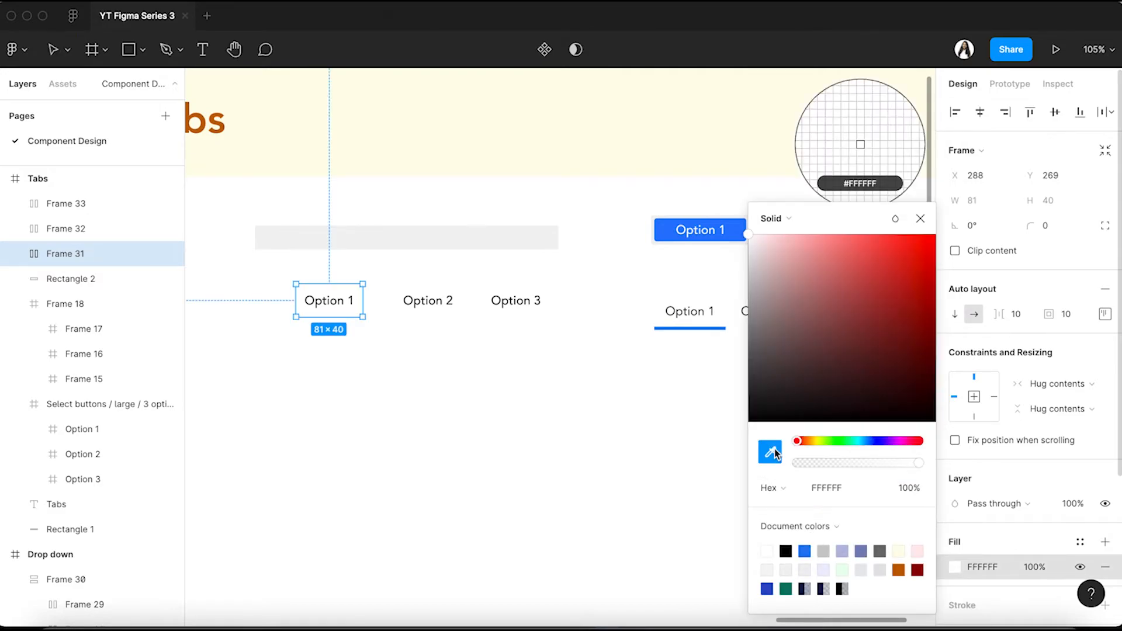
left_click(678, 228)
left_click(458, 421)
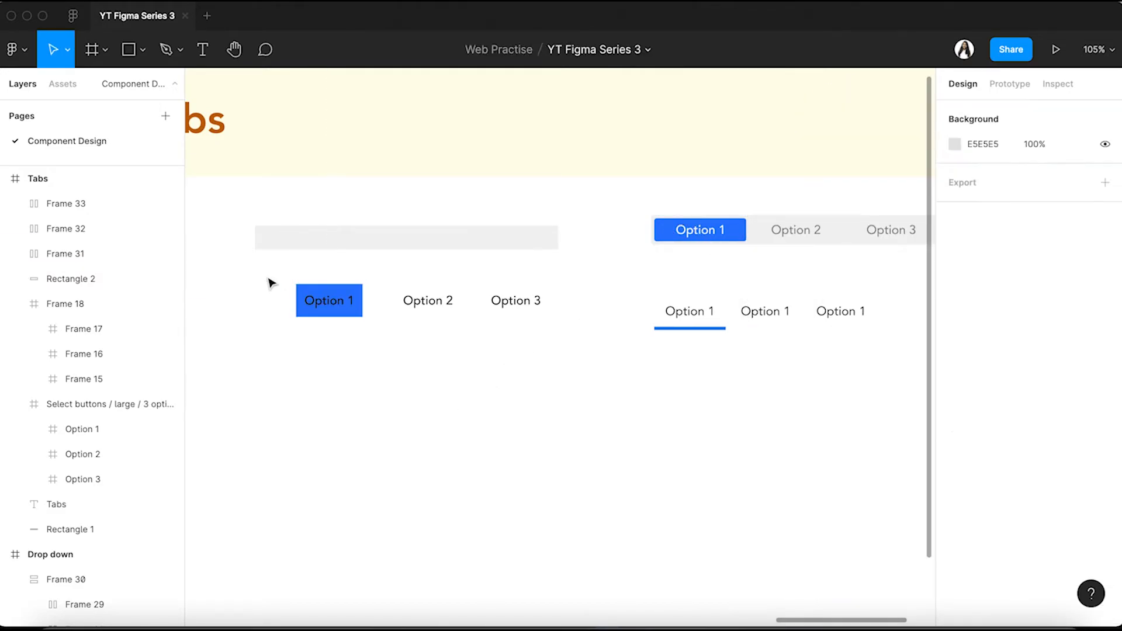
Change the Option 1 text inside the blue frame to white FFFFFF.
double_click(337, 304)
scroll(1006, 591, "down", 3)
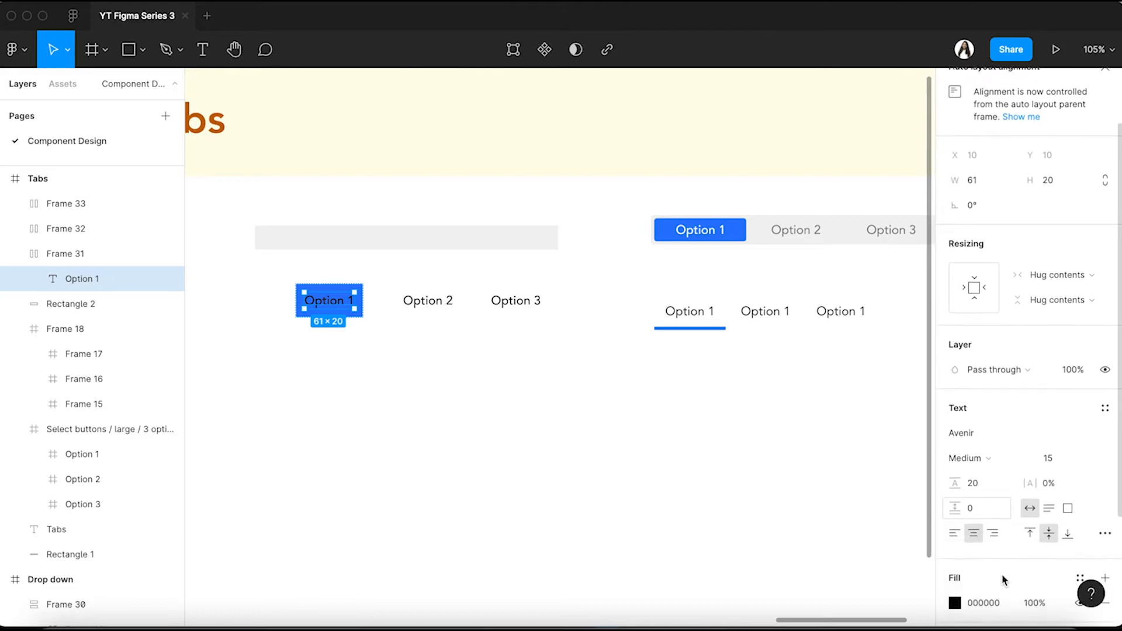
left_click(955, 599)
type("ffffff")
key("Return")
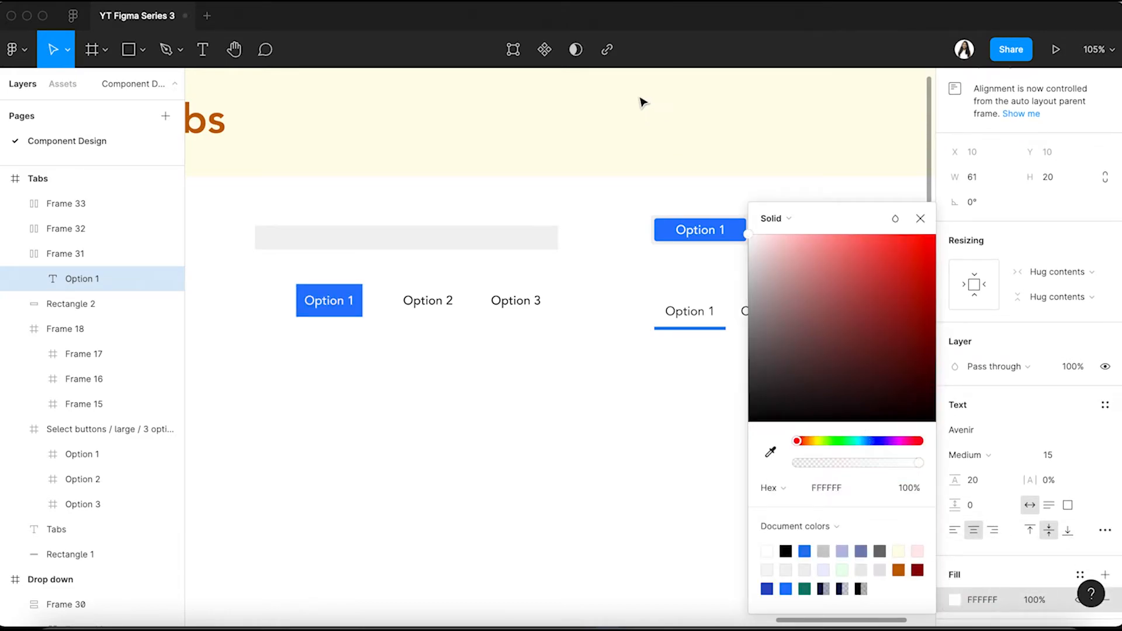
left_click(362, 414)
Set the blue Option 1 frame's corner radius to 4.
left_click(363, 308)
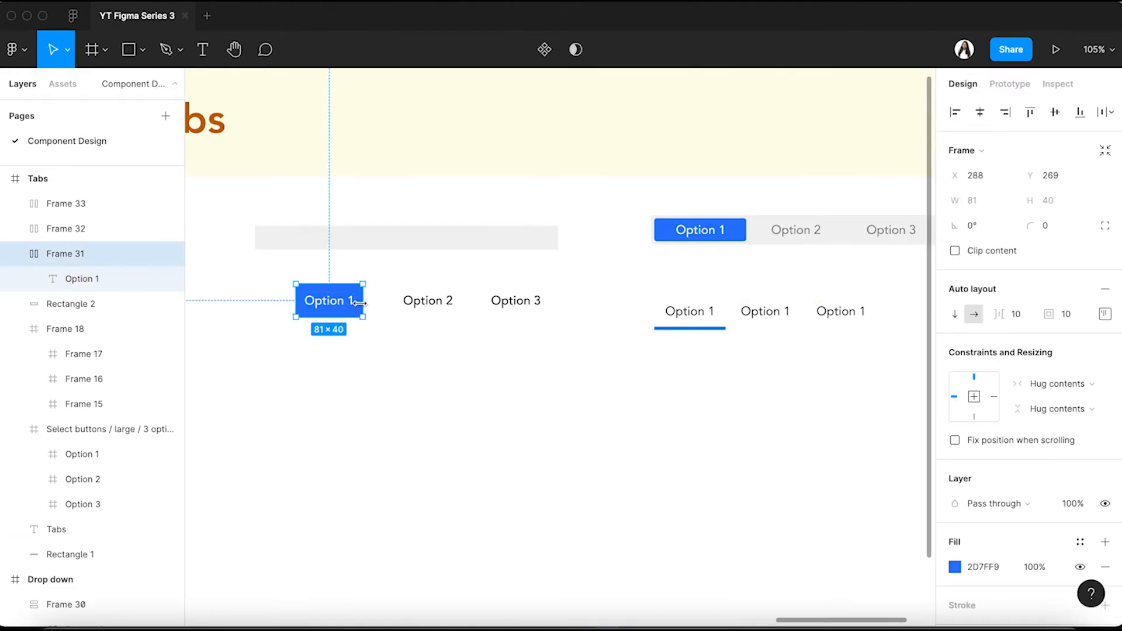
left_click(1052, 226)
type("4")
key("Return")
scroll(357, 328, "up", 3)
scroll(357, 330, "down", 3)
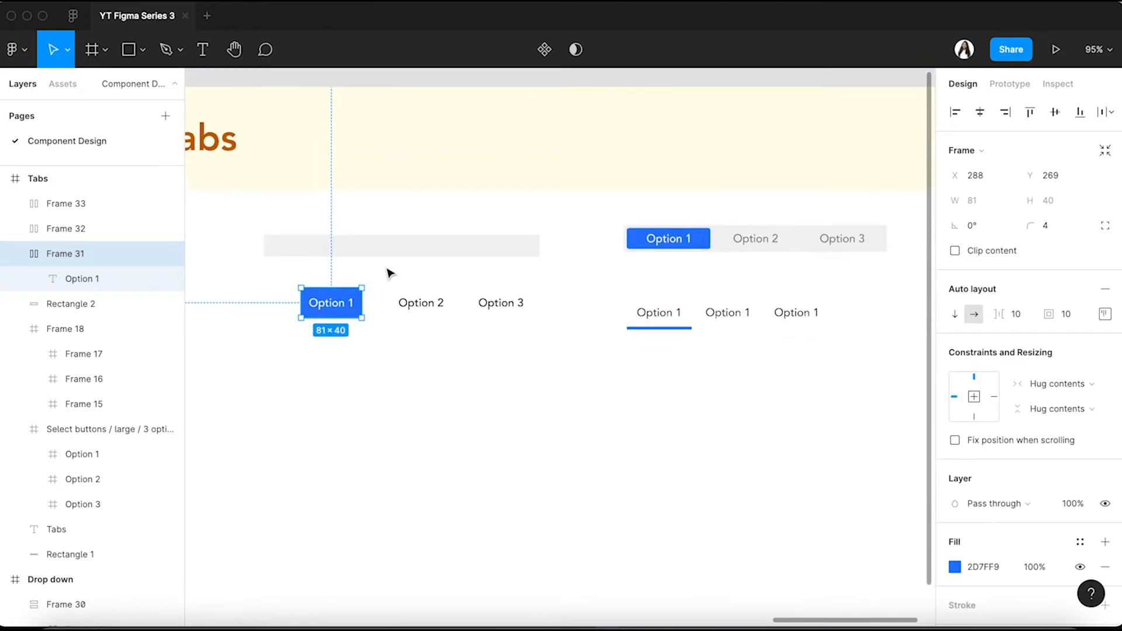
left_click(451, 253)
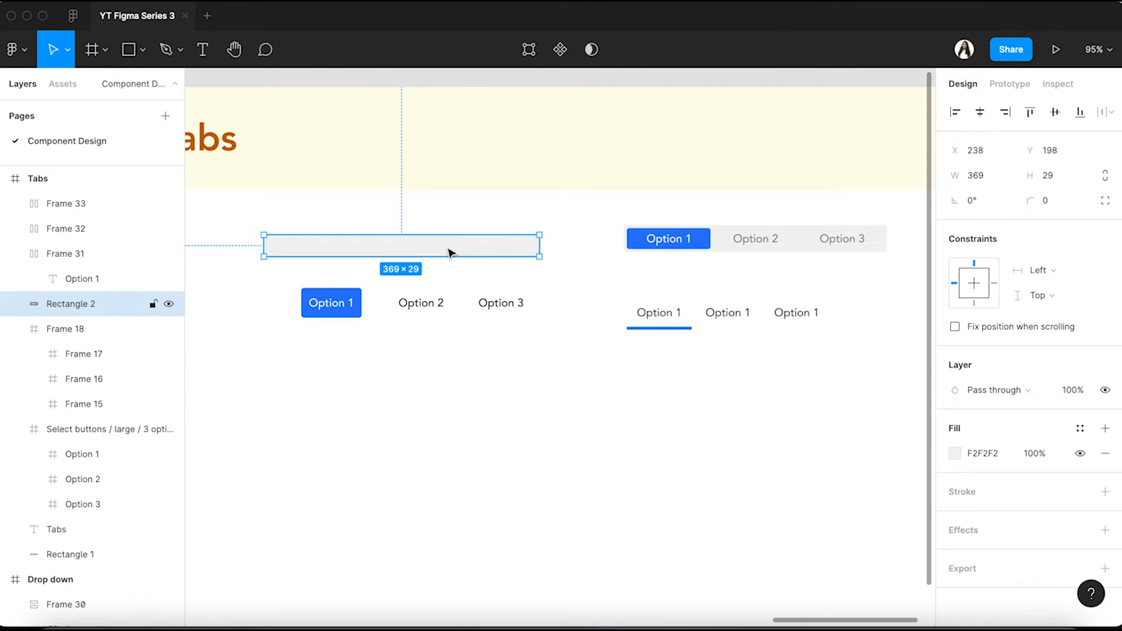
left_click(340, 308)
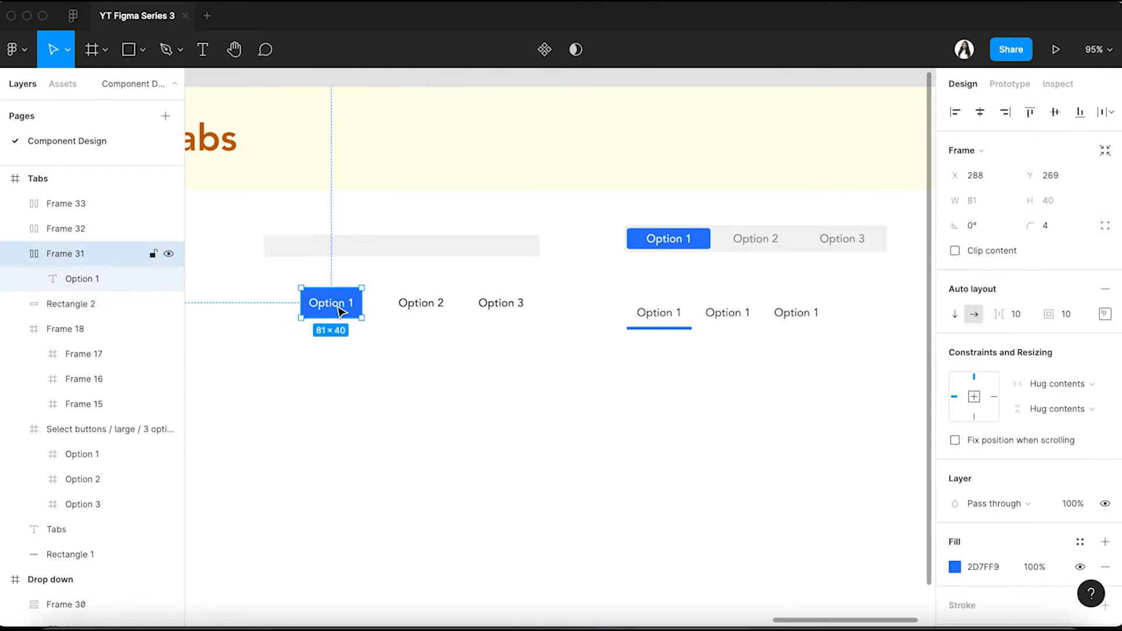
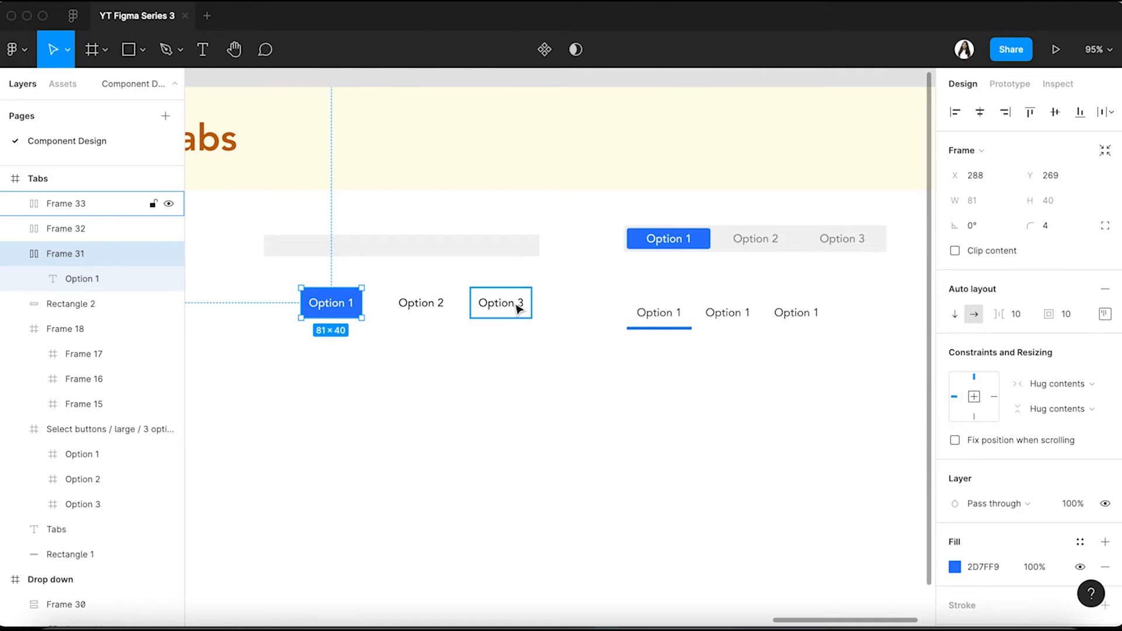
left_click(375, 376)
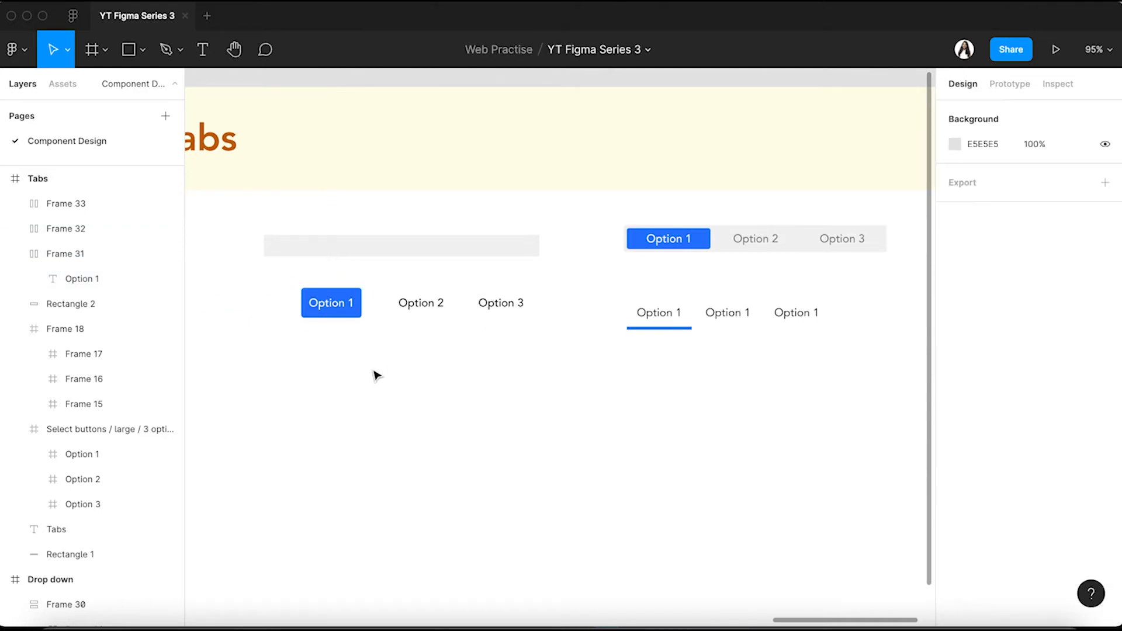
Move the three option frames together onto the grey rectangle.
left_click(335, 306)
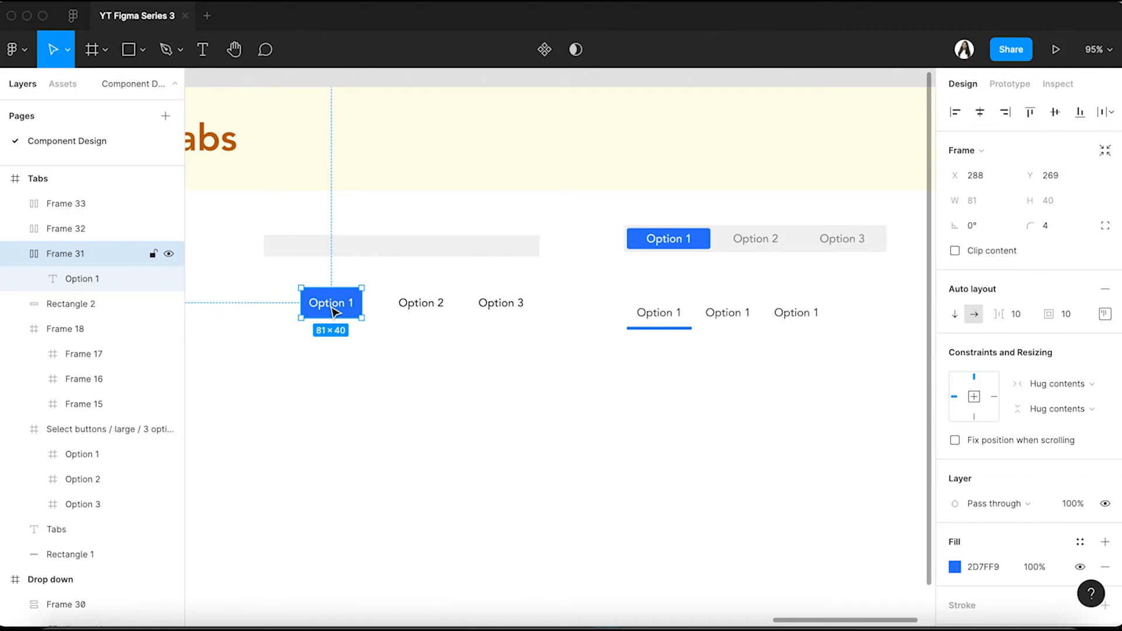
left_click(416, 307, "shift")
left_click(496, 309, "shift")
left_click_drag(426, 313, 417, 258)
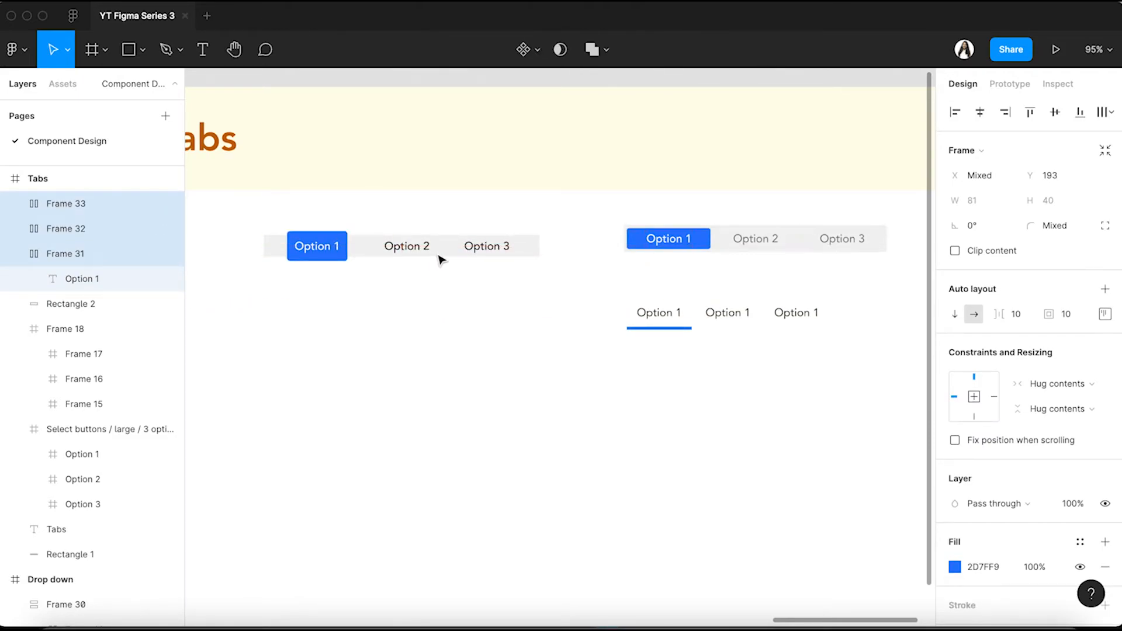
Stretch the grey rectangle evenly upward and downward to a height of about 57 behind the options.
left_click(539, 254)
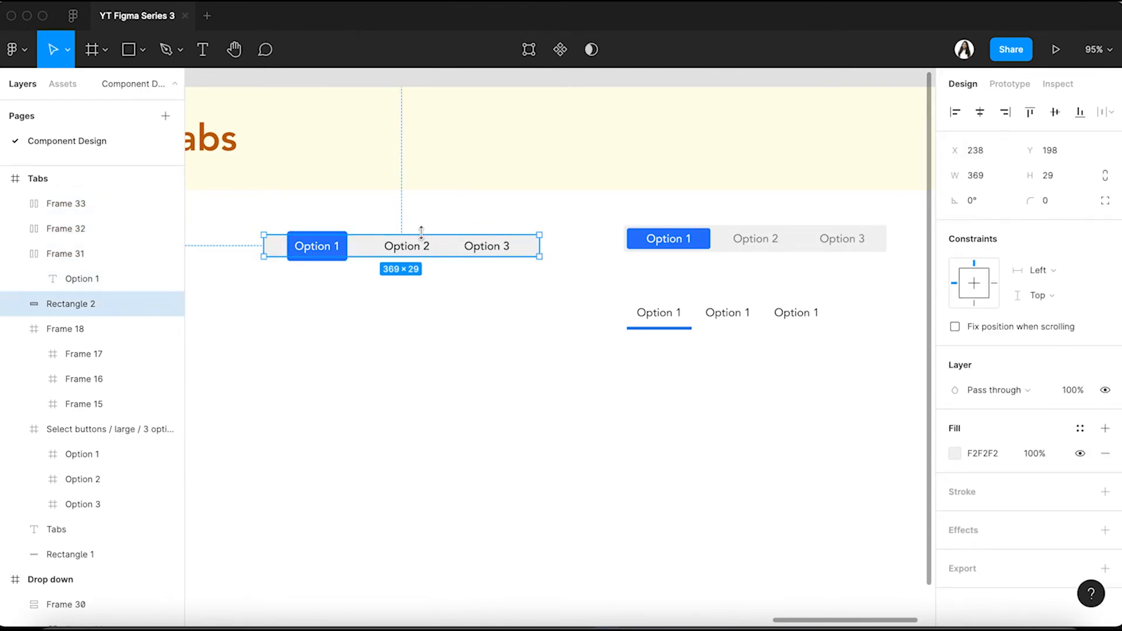
left_click_drag(422, 233, 398, 268)
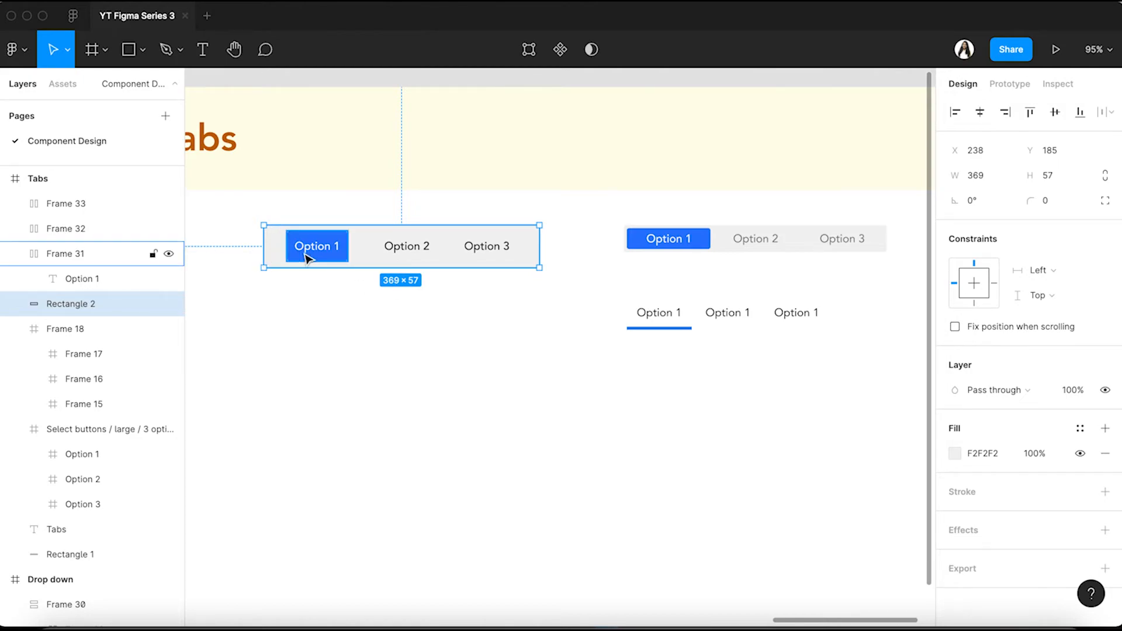
left_click(359, 308)
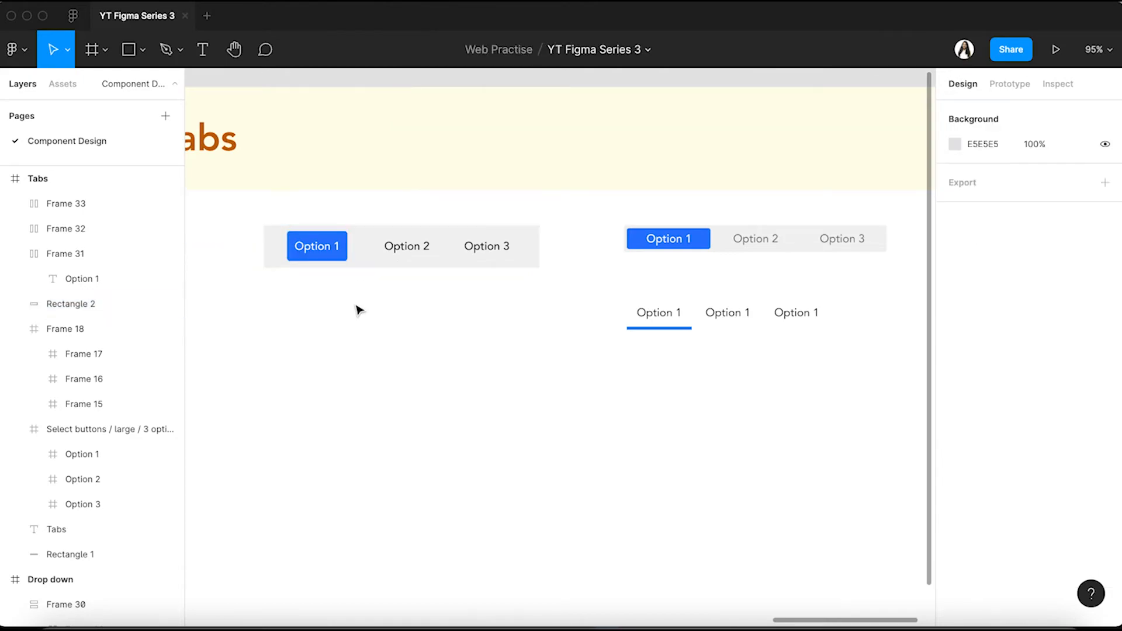
Combine the grey rectangle and the three option frames into one horizontal auto layout frame and expand its layers.
left_click(367, 265)
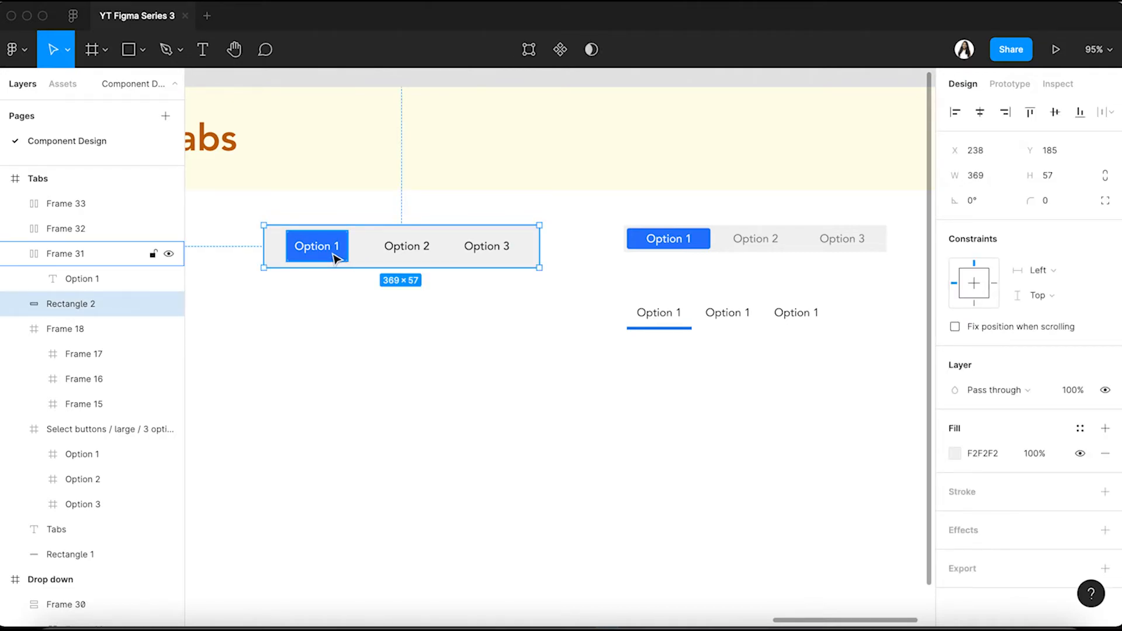
left_click(337, 257, "shift")
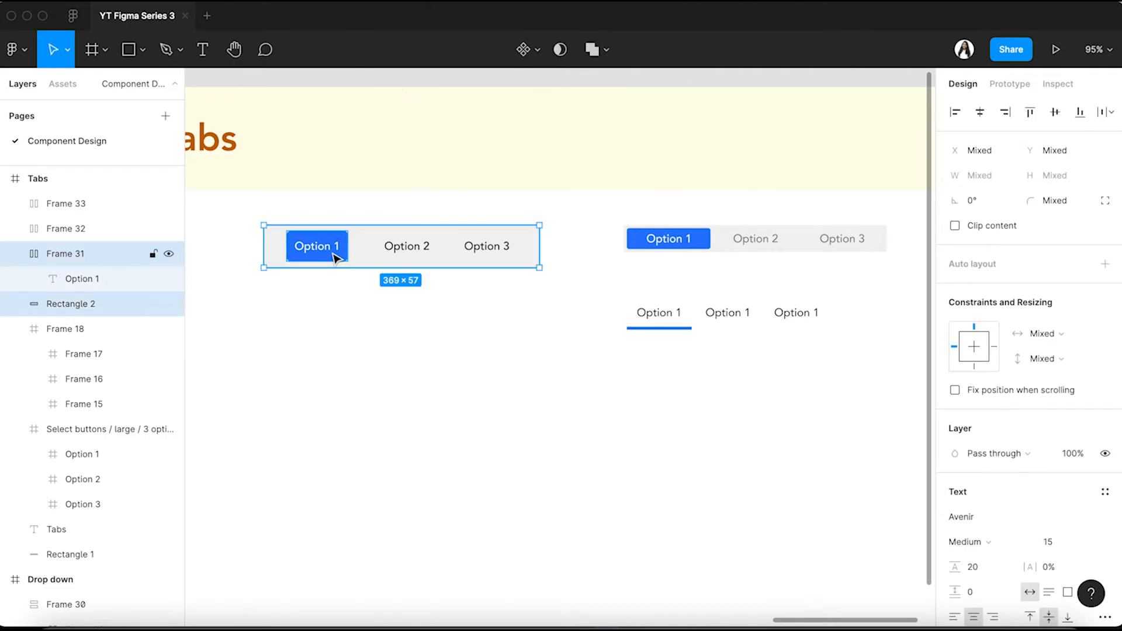
left_click(425, 248, "shift")
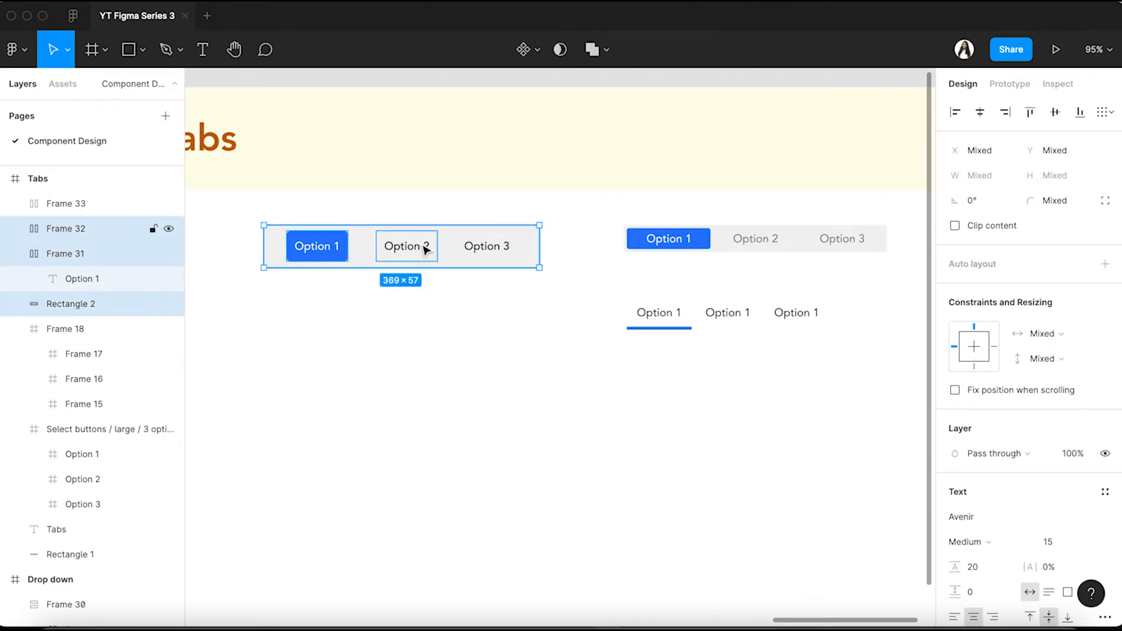
left_click(501, 250, "shift")
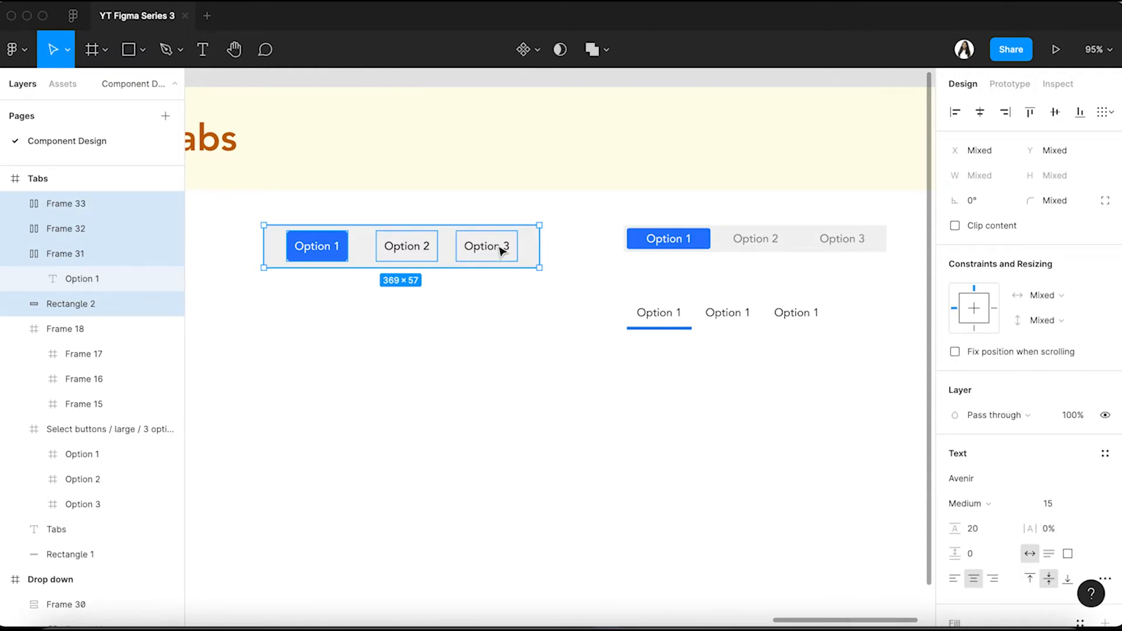
key("shift+a")
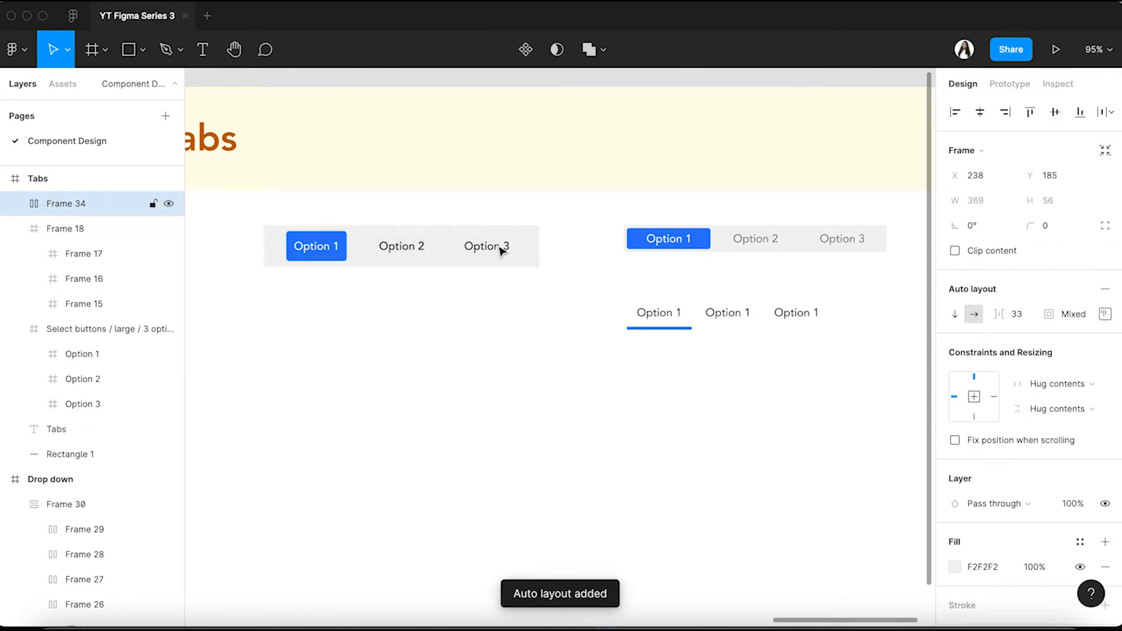
left_click(16, 204)
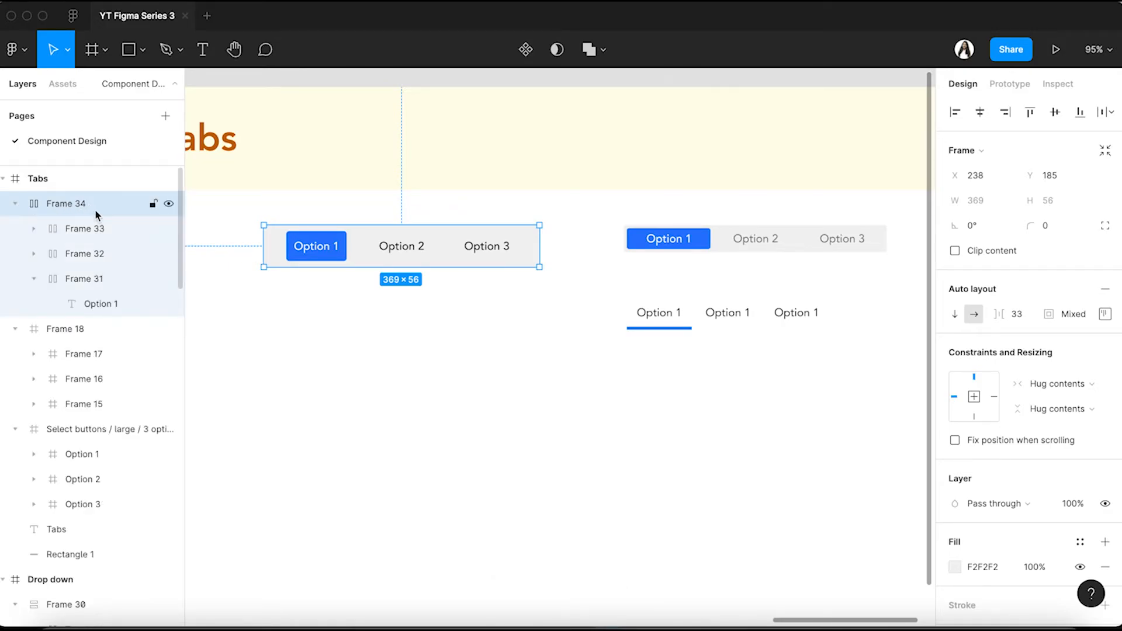
left_click(34, 278)
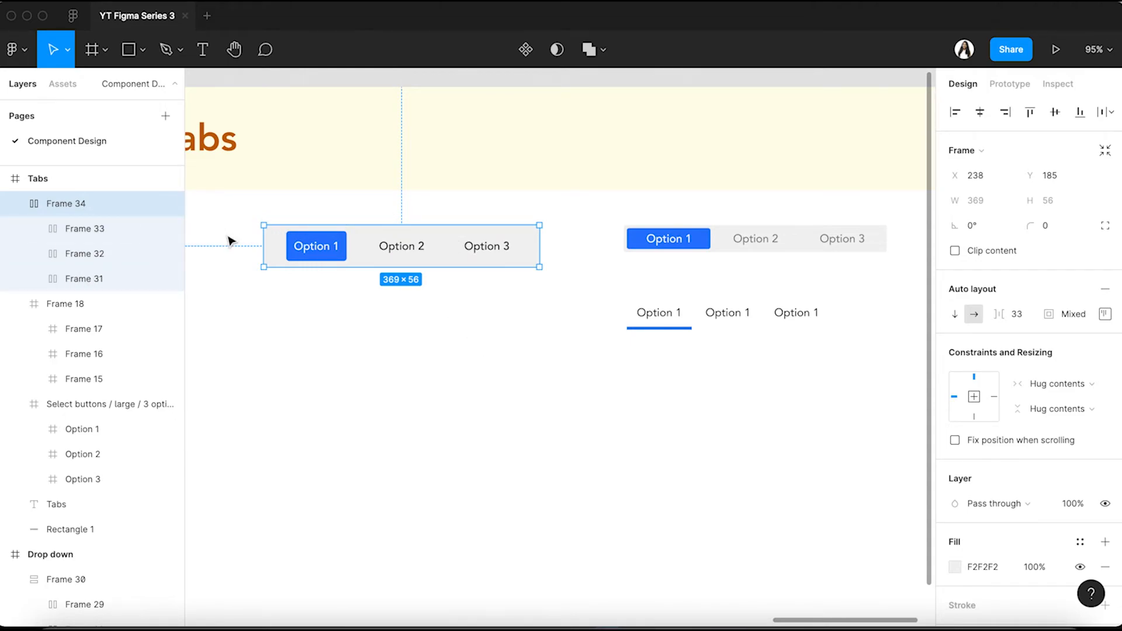
left_click(418, 333)
Set the new tab bar frame's left and right padding to 12 and its corner radius to 4.
left_click(371, 258)
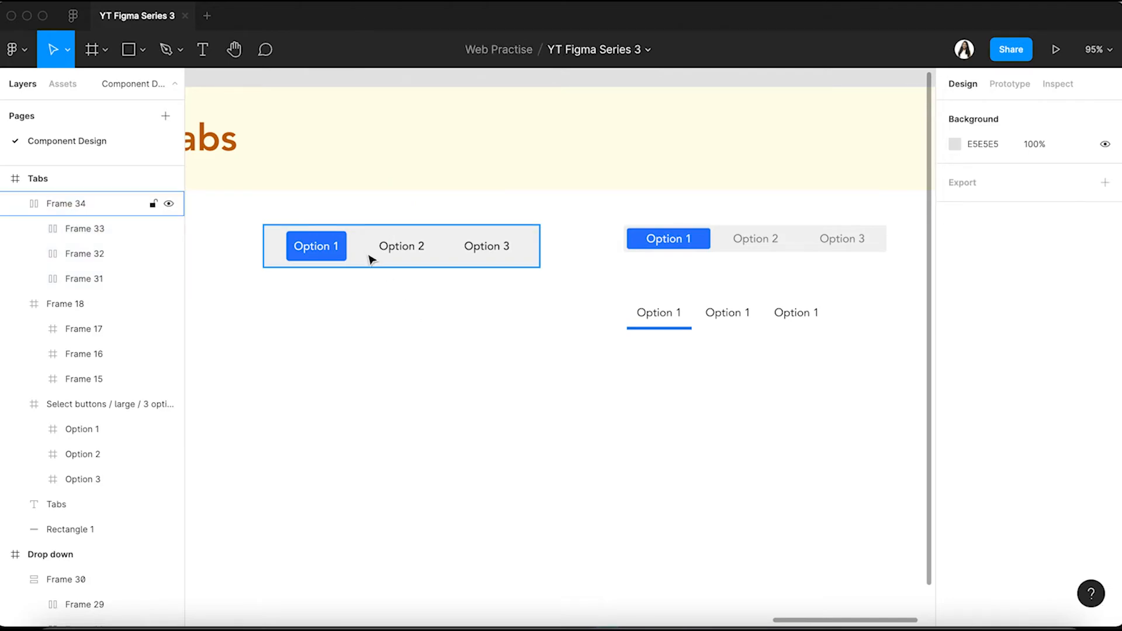
left_click(1105, 316)
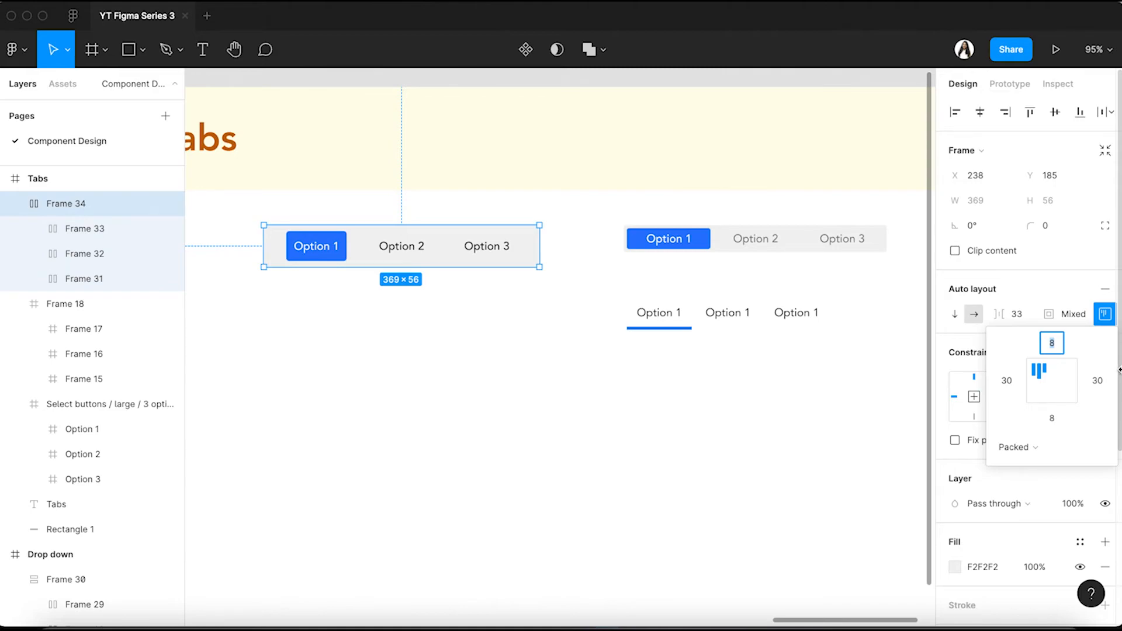
left_click(1007, 386)
type("12")
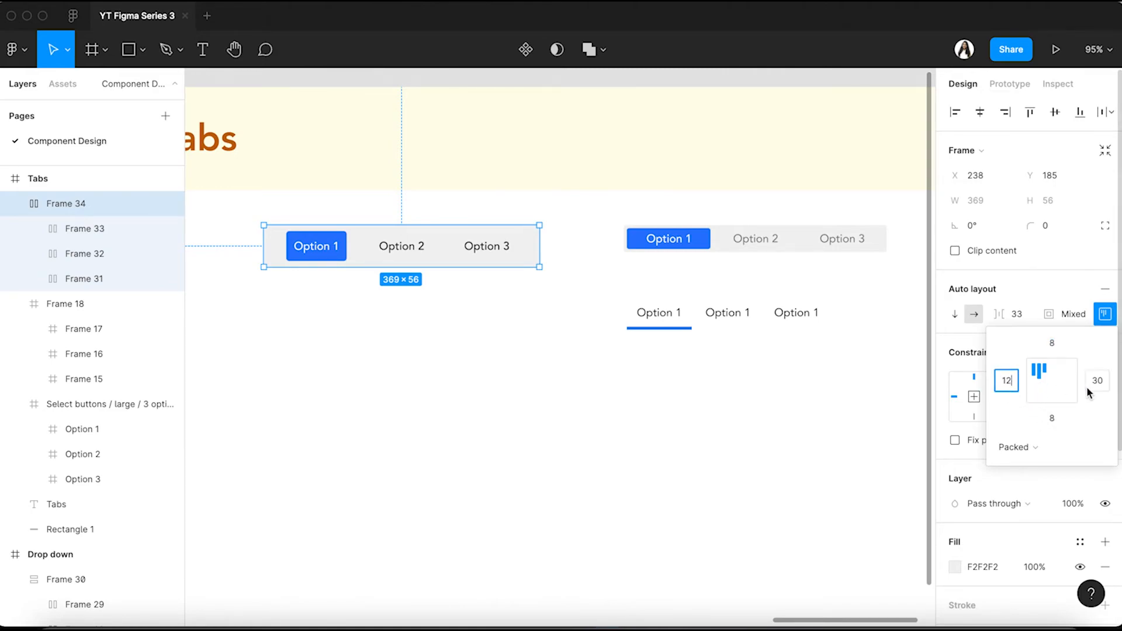
key("Tab")
type("12")
key("Return")
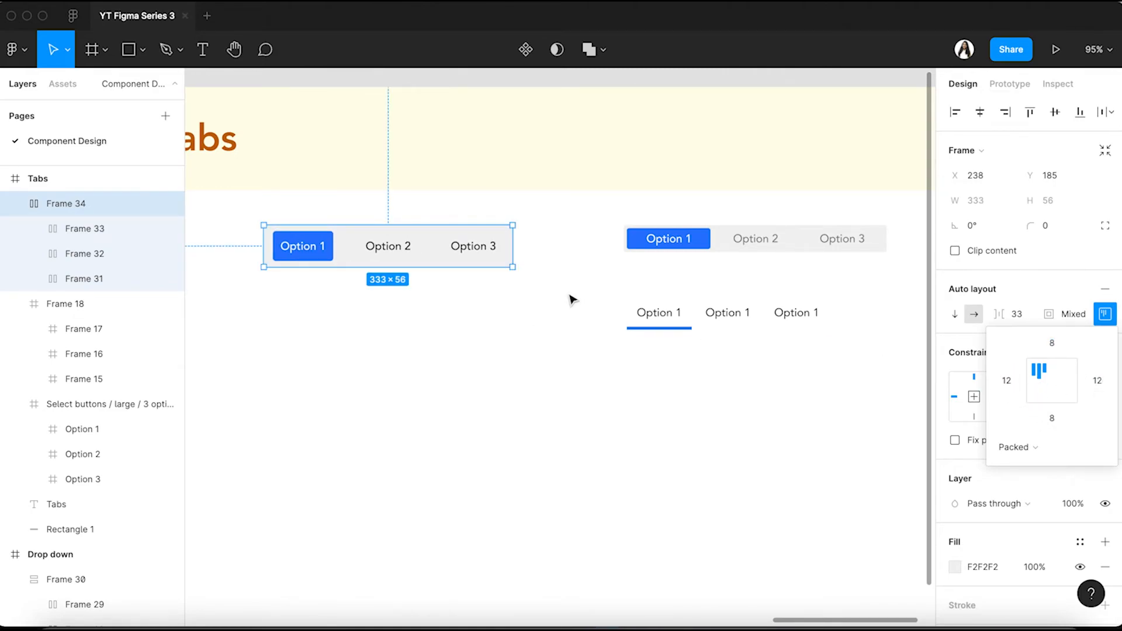
type("4")
key("Return")
Reduce the spacing between the items of the new tab bar frame to 24.
left_click(1037, 289)
double_click(1026, 317)
key("Down")
key("Down")
key("Down")
key("Down")
key("Down")
key("Down")
key("Down")
key("Down")
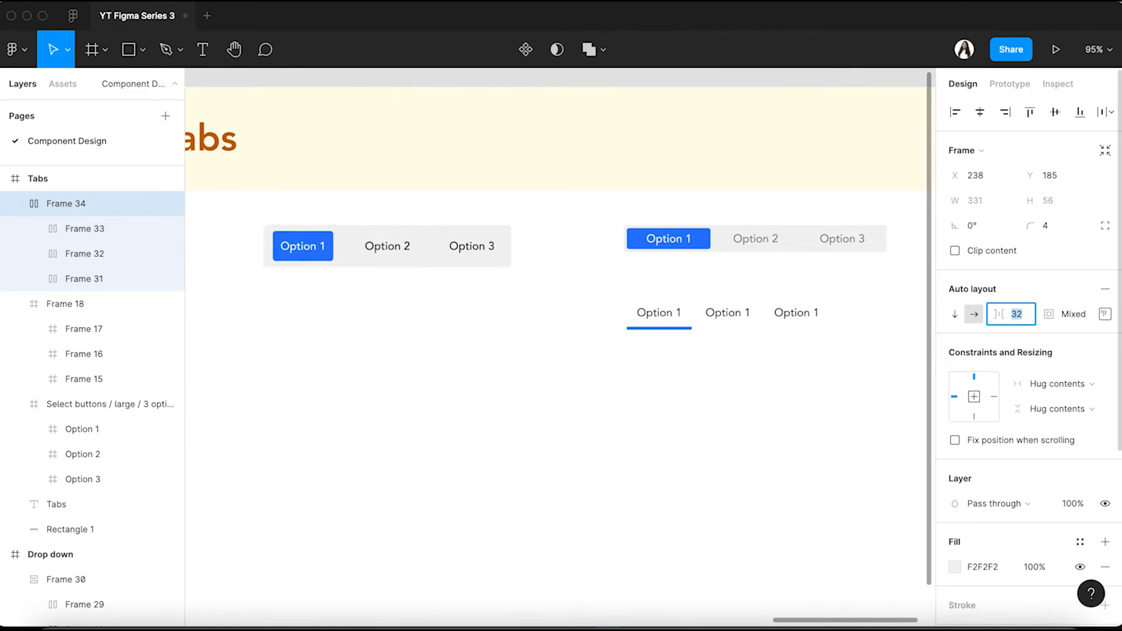
key("Down")
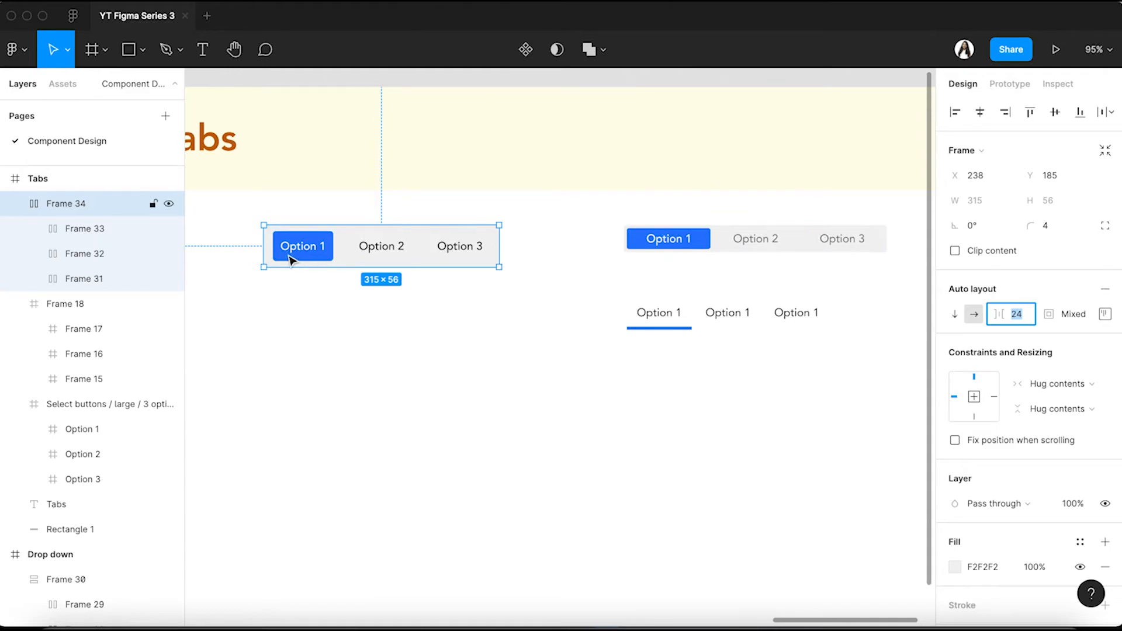
scroll(290, 259, "up", 3)
scroll(290, 257, "up", 1)
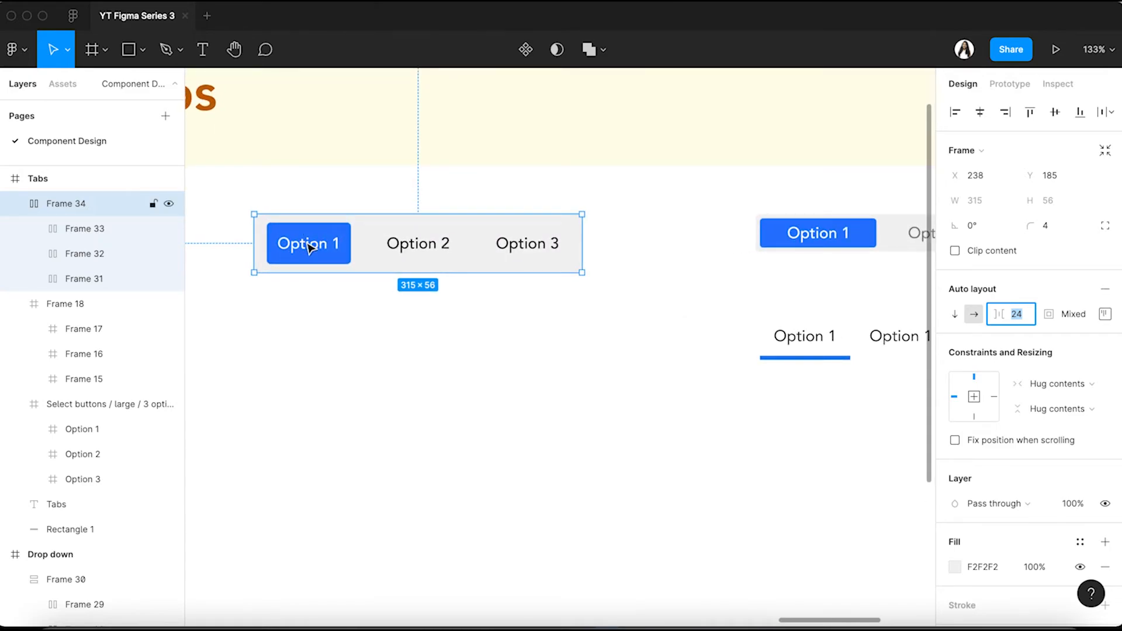
Set the top and bottom padding of the three option frames in the tab bar to 4.
scroll(491, 267, "down", 2)
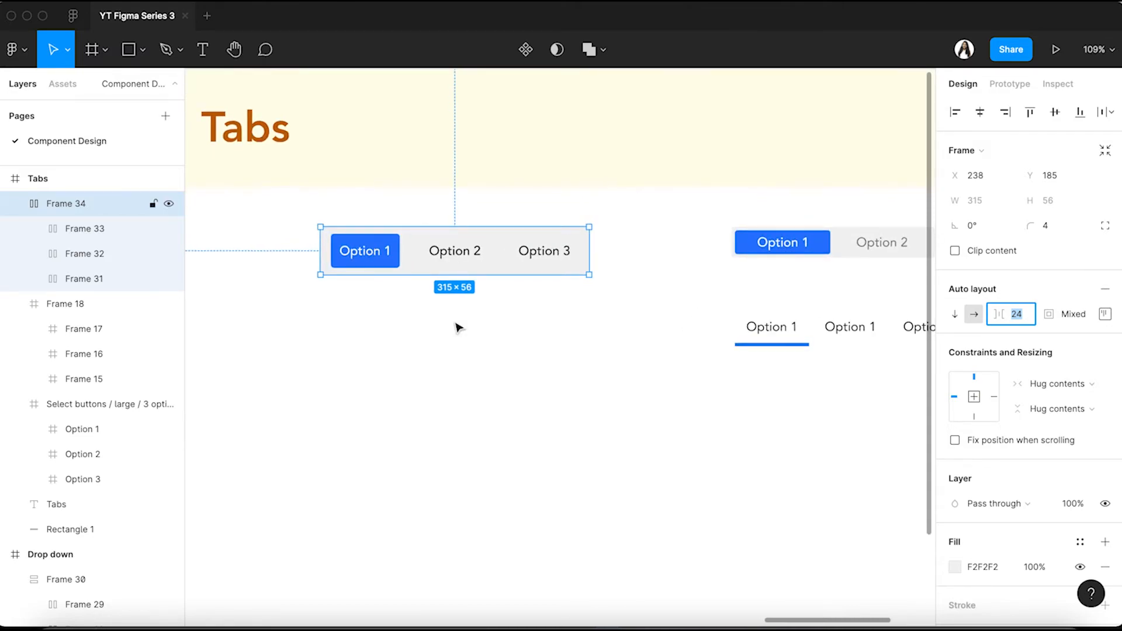
scroll(453, 333, "up", 1)
left_click(696, 301)
left_click(375, 269)
left_click(376, 271)
left_click(448, 264, "shift")
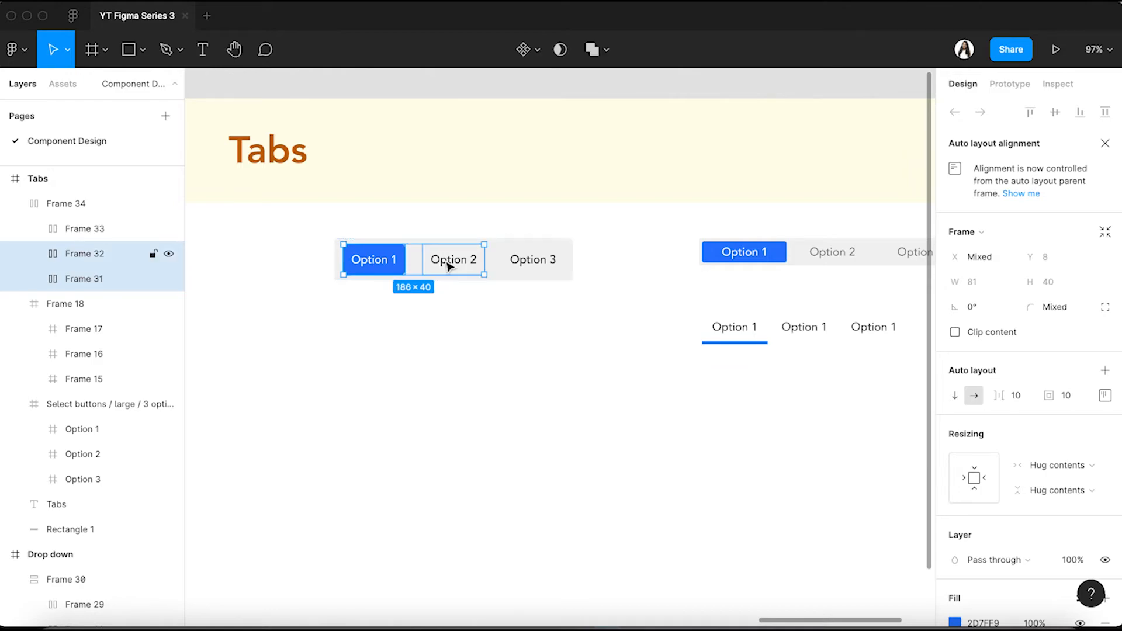
left_click(534, 264, "shift")
left_click(1105, 396)
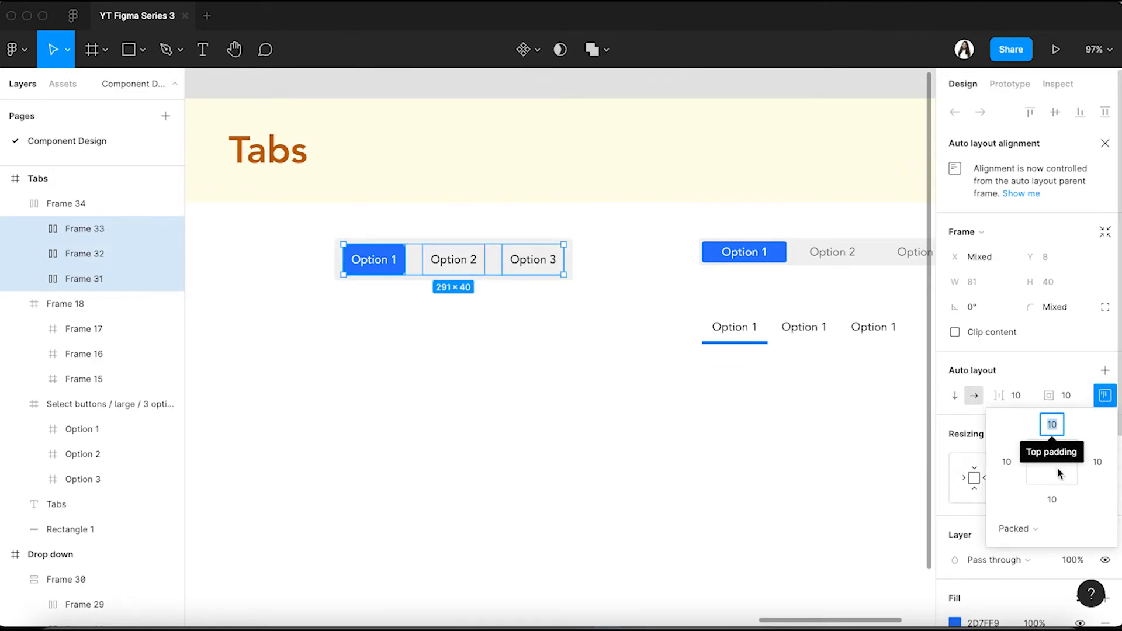
type("4")
left_click(1055, 501)
type("4")
key("Return")
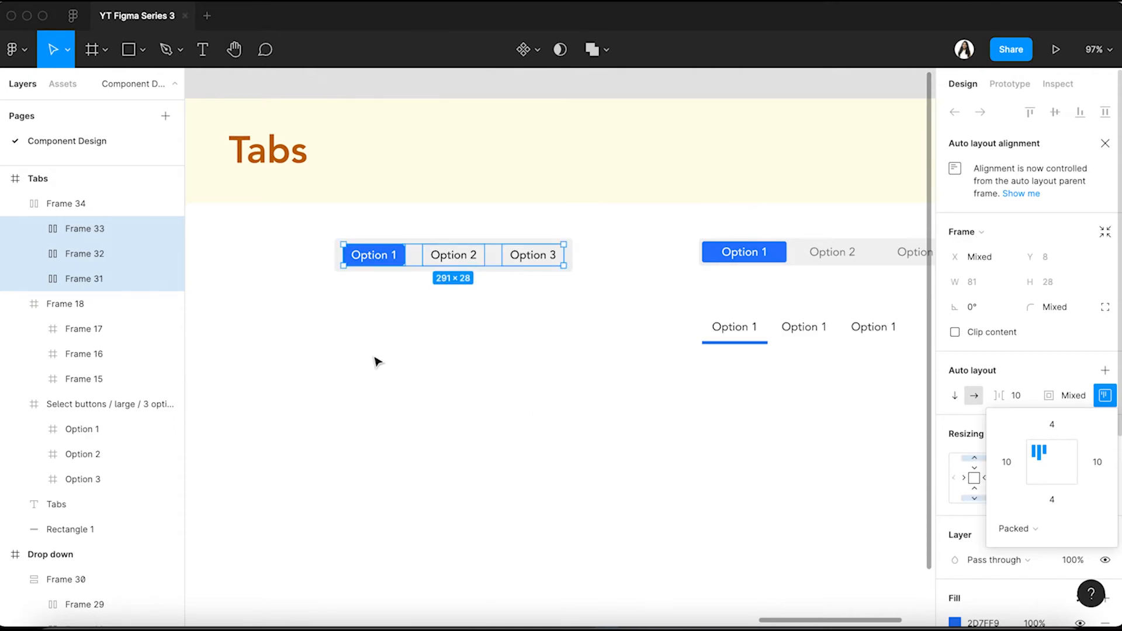
left_click(449, 323)
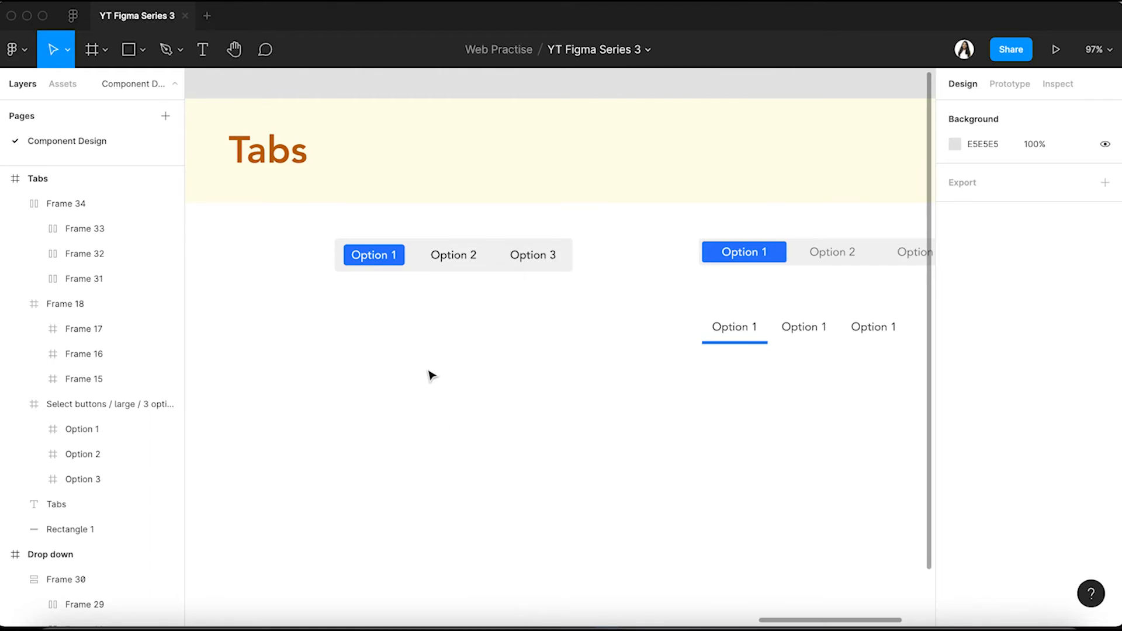
Undo the padding, spacing and frame edits back to before the grey rectangle and the three option frames were combined.
key("super+z")
key("super+z")
key("super+z")
key("super+z")
key("super+z")
key("super+z")
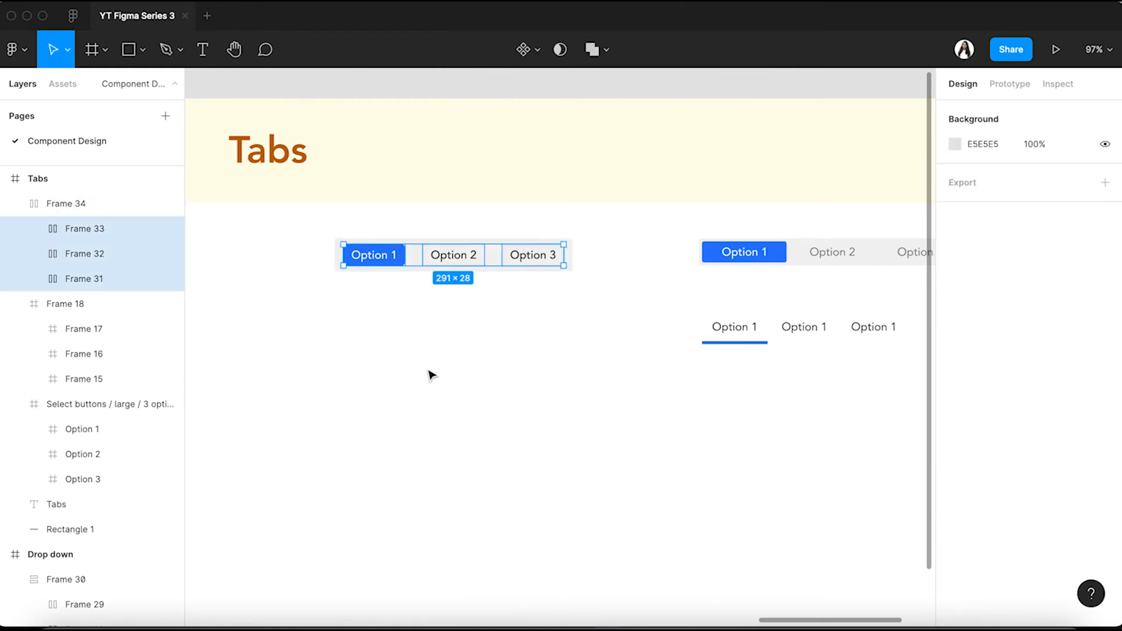
key("super+z")
key("super+z")
key("super+z")
key("super+z")
key("super+z")
key("super+z")
key("super+z")
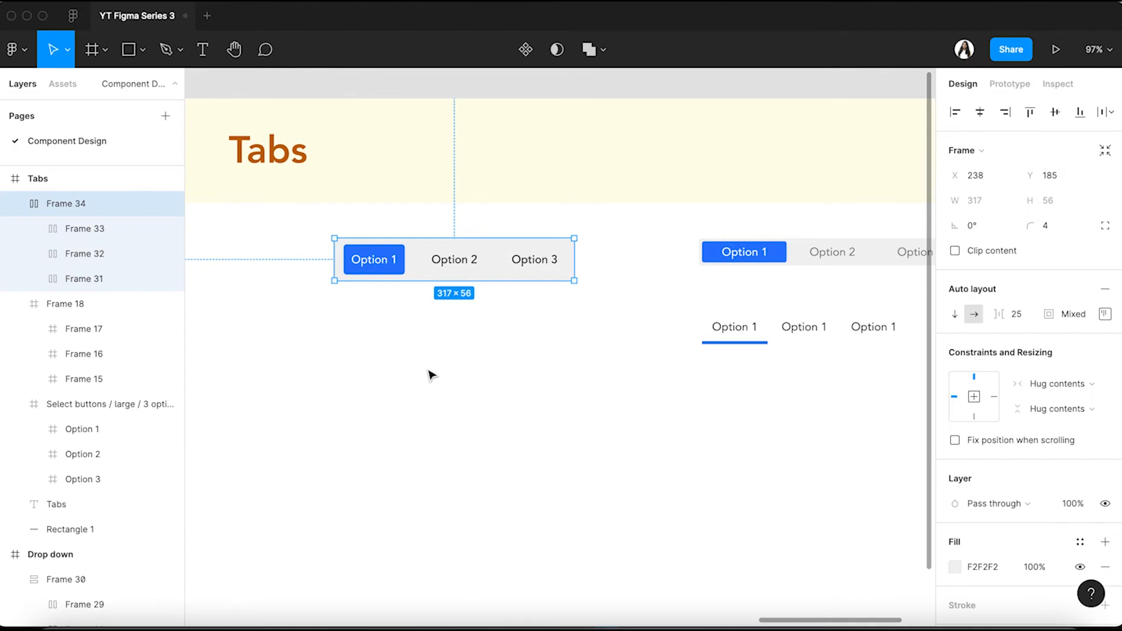
key("super+z")
key("super+z")
key("super+z")
key("super+z")
key("super+z")
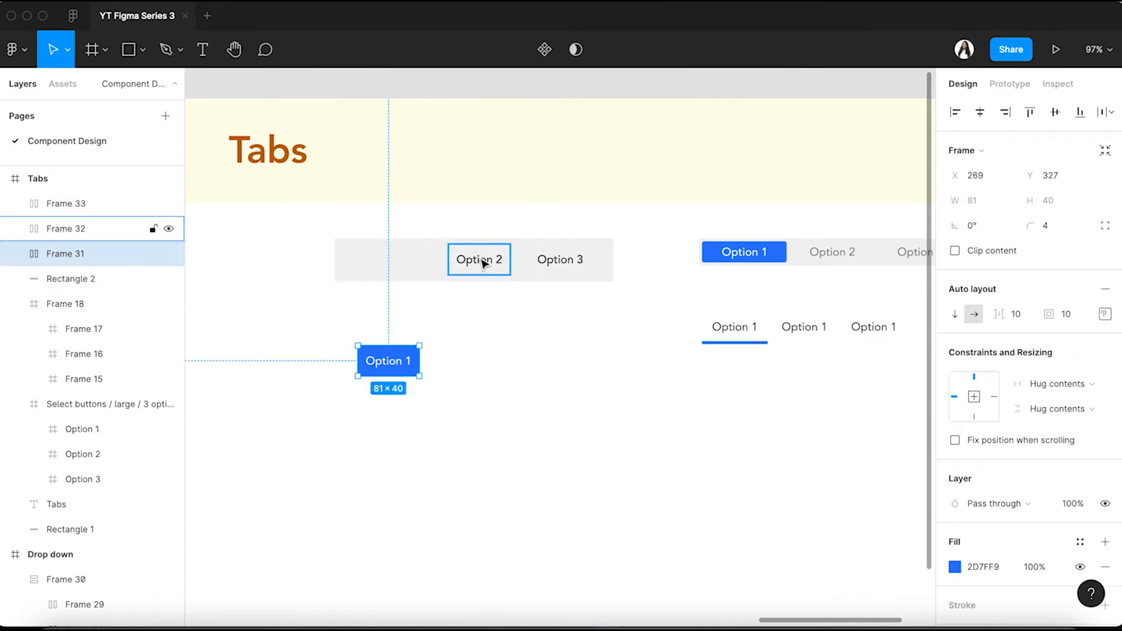
Place Option 2 and Option 3 beside Option 1 below the grey rectangle, wrapping the Option 2 text in its own auto layout frame.
key("shift+a")
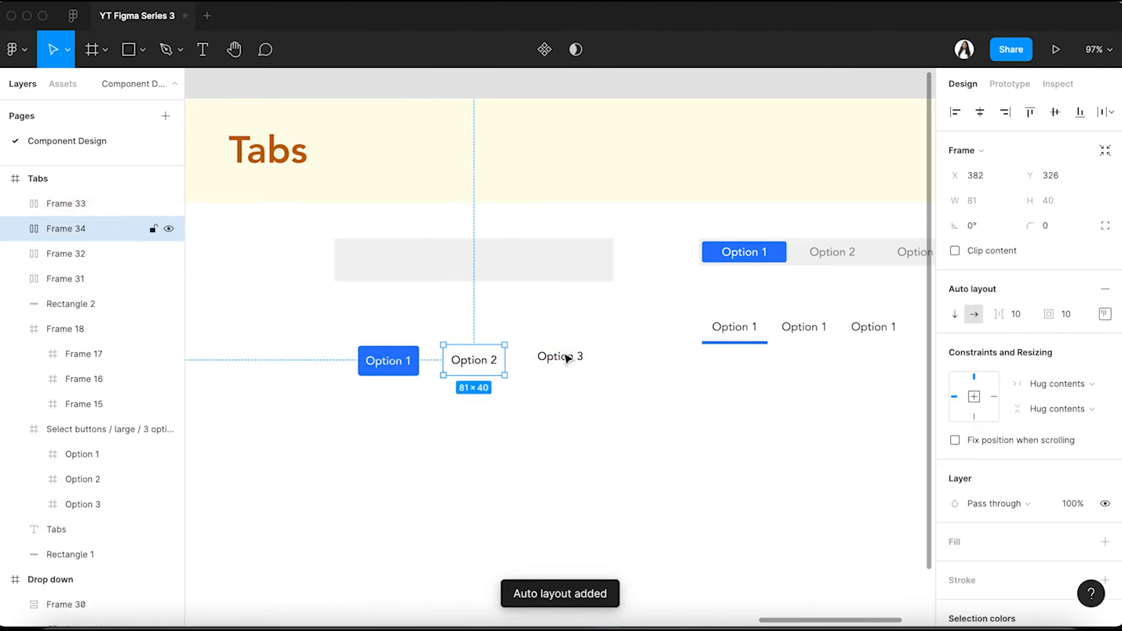
left_click(543, 360)
key("shift+a")
Combine the Option 1, Option 2 and Option 3 frames below the grey rectangle into one horizontal auto layout frame.
left_click(386, 361)
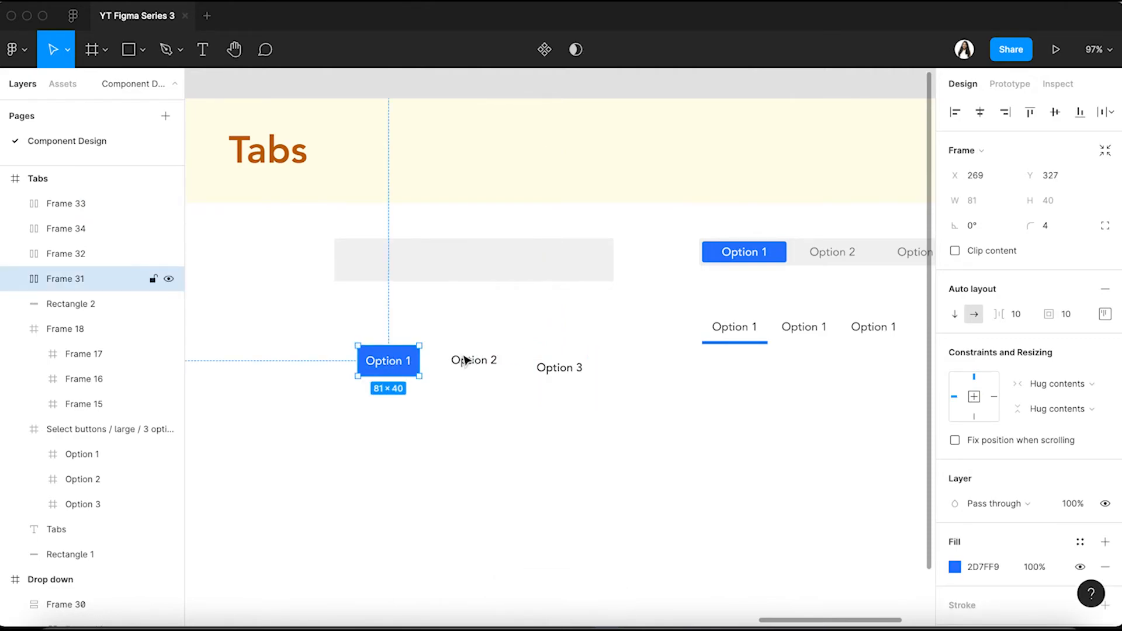
left_click(480, 361, "shift")
left_click(567, 368, "shift")
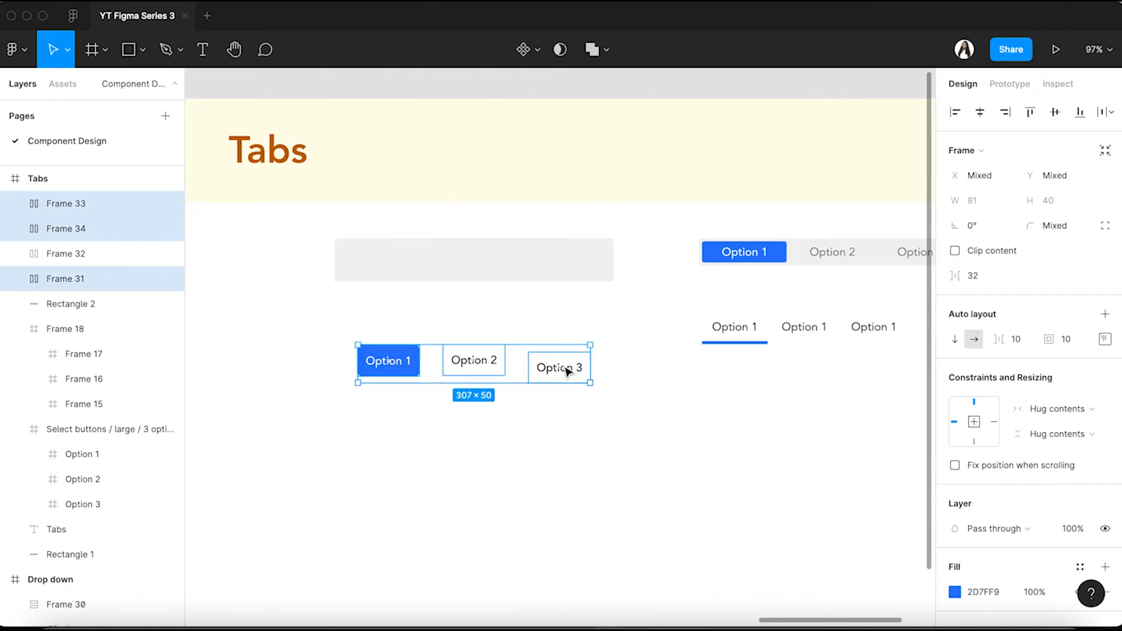
key("shift+a")
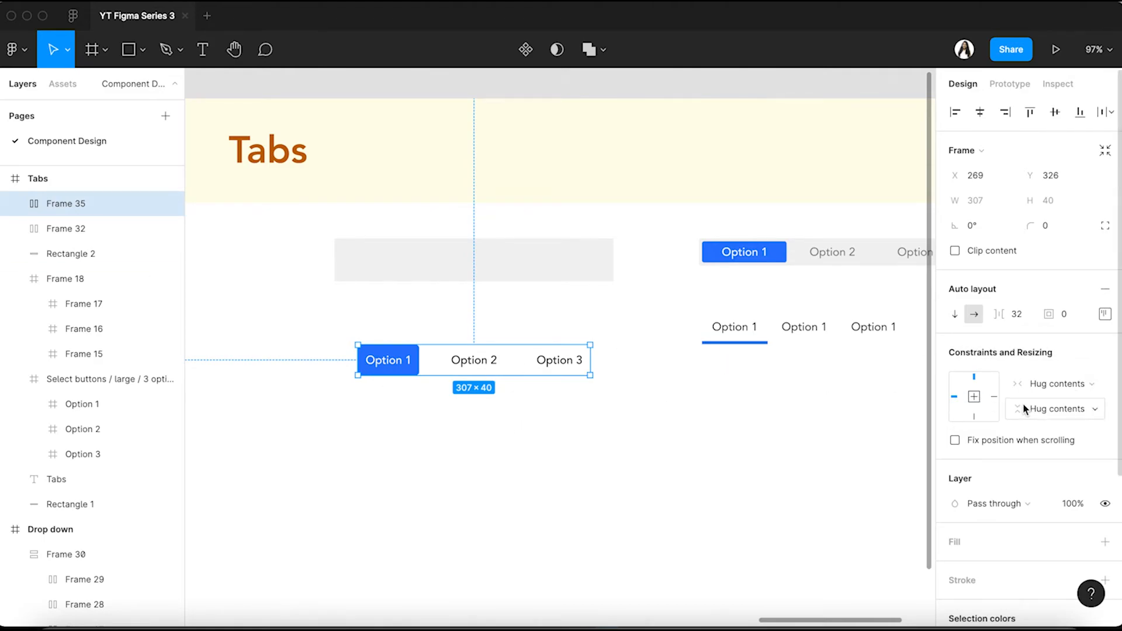
Add a fill to the new options frame using the colour F2F2F2 sampled from the grey rectangle.
scroll(1024, 410, "down", 3)
left_click(1105, 454)
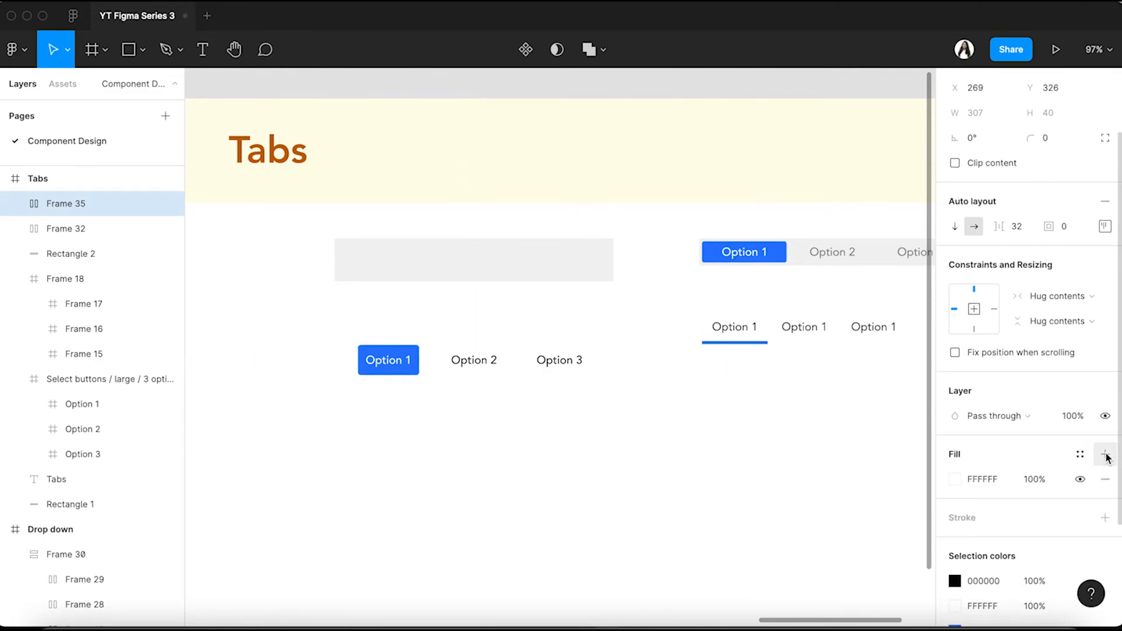
left_click(955, 479)
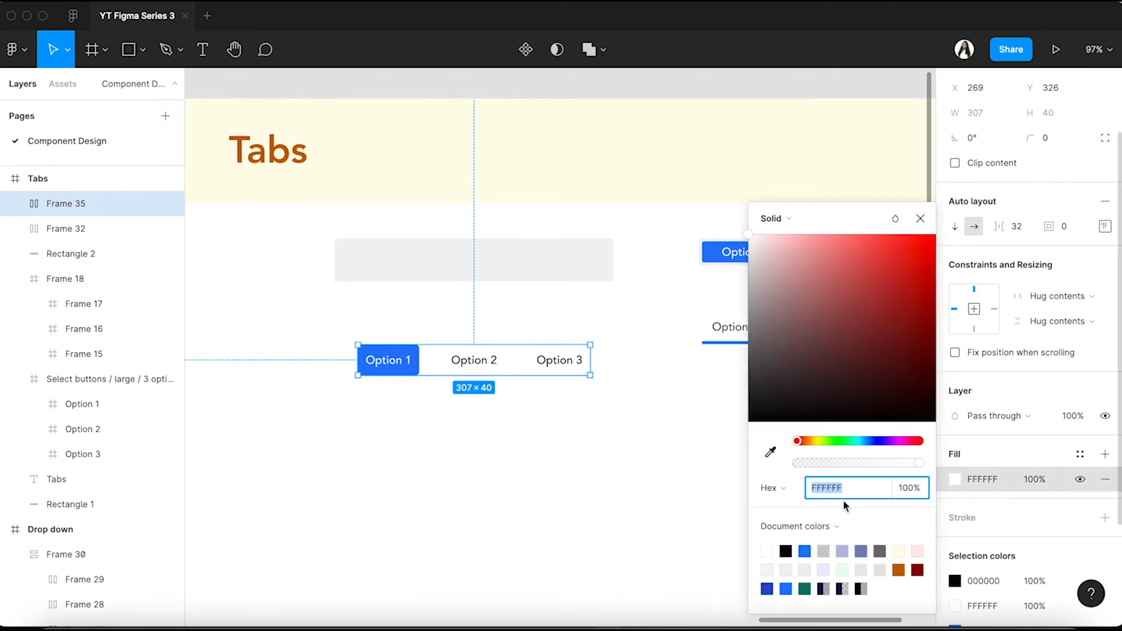
left_click(772, 453)
left_click(568, 266)
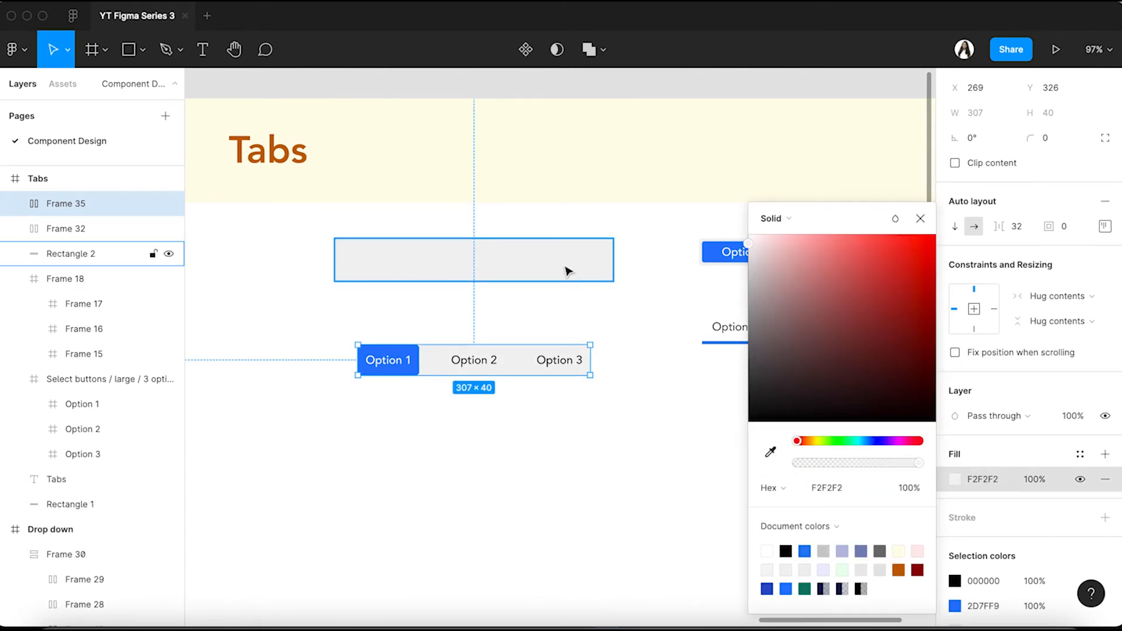
Set the options frame's padding to 12 on the left and right and 10 at the top and bottom.
left_click(1071, 229)
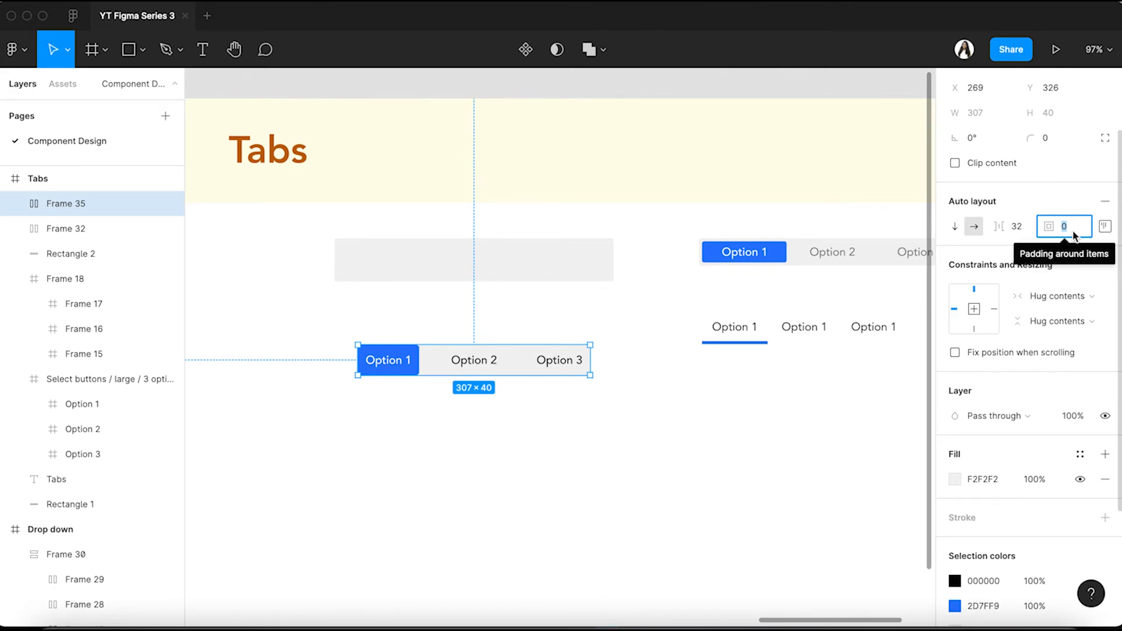
type("12")
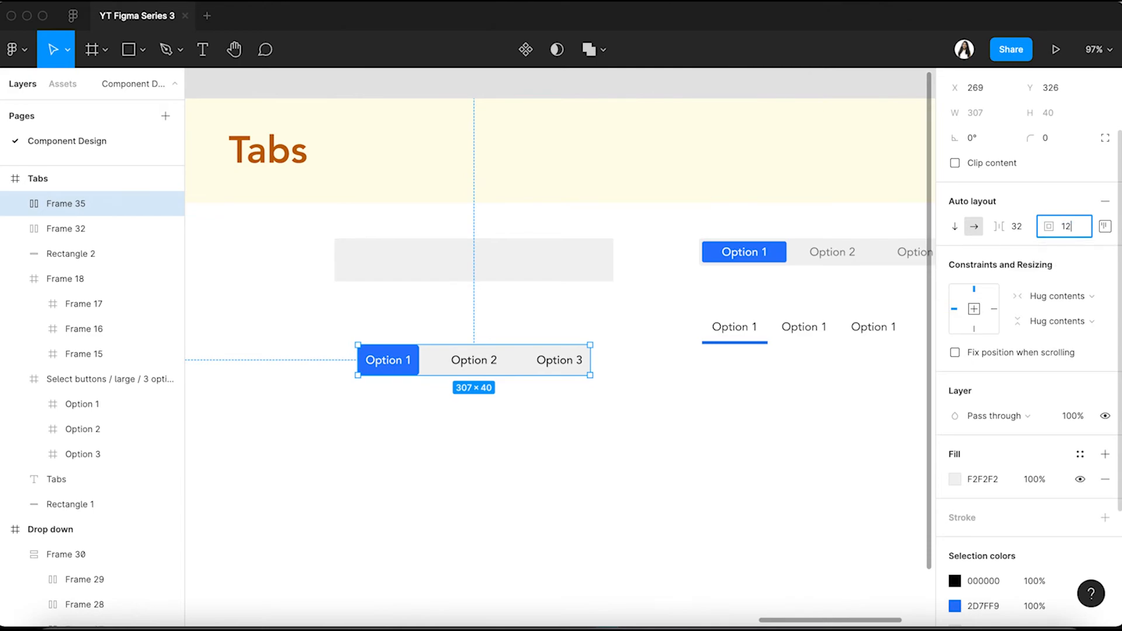
key("Return")
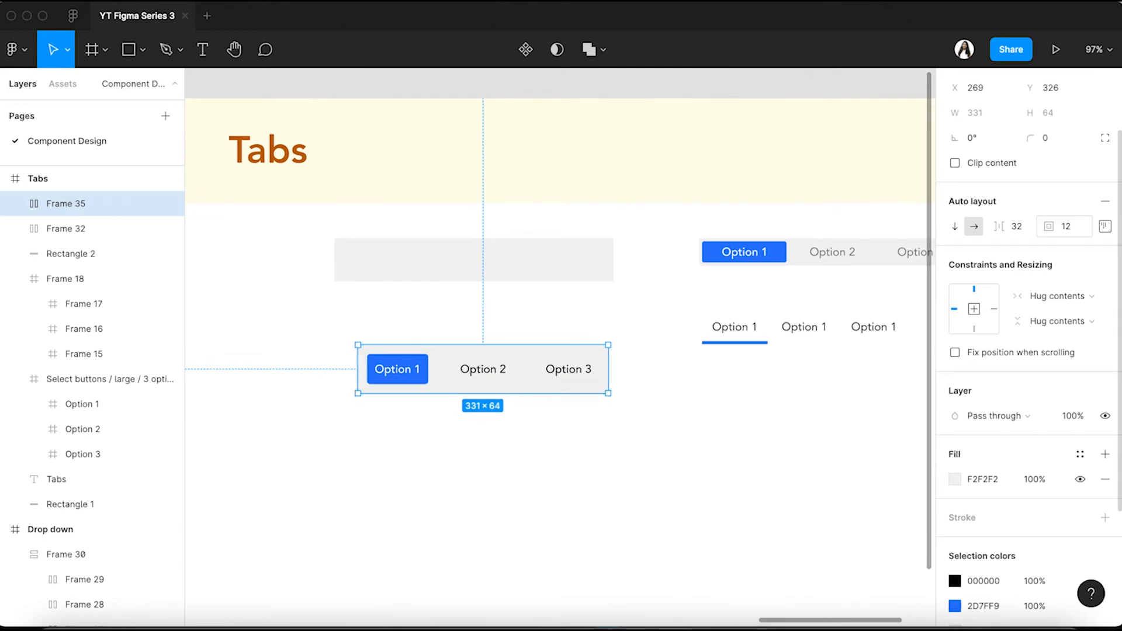
left_click(1105, 227)
type("10")
left_click(1052, 330)
type("10")
key("Return")
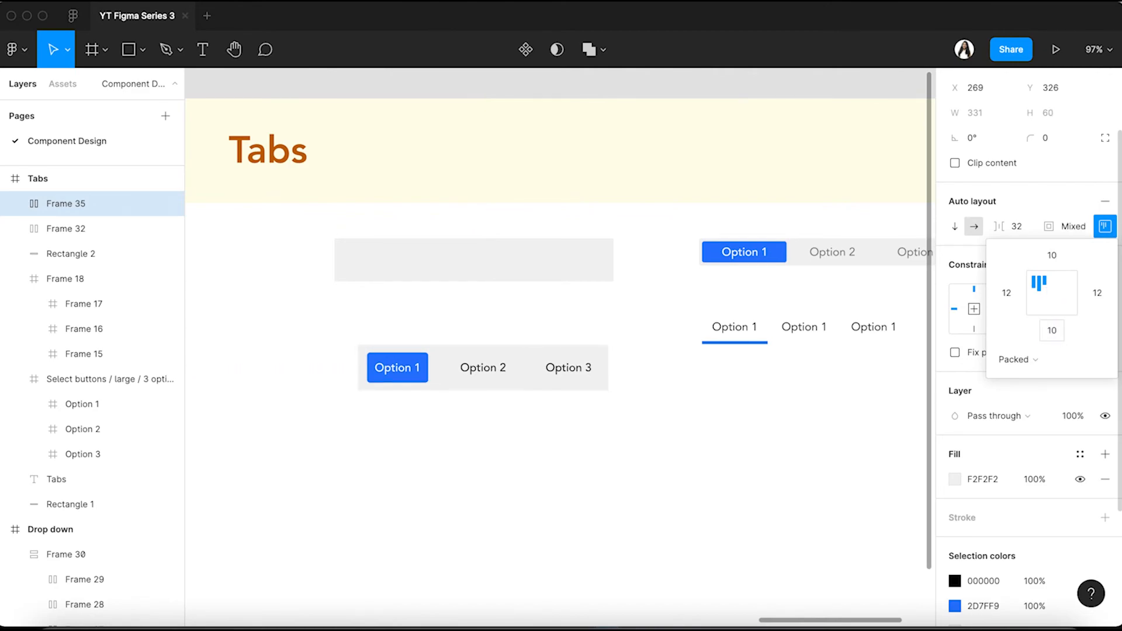
Set the options frame's corner radius to 4 and move it just under the grey rectangle, aligned with its left edge.
left_click(1061, 143)
type("4")
key("Return")
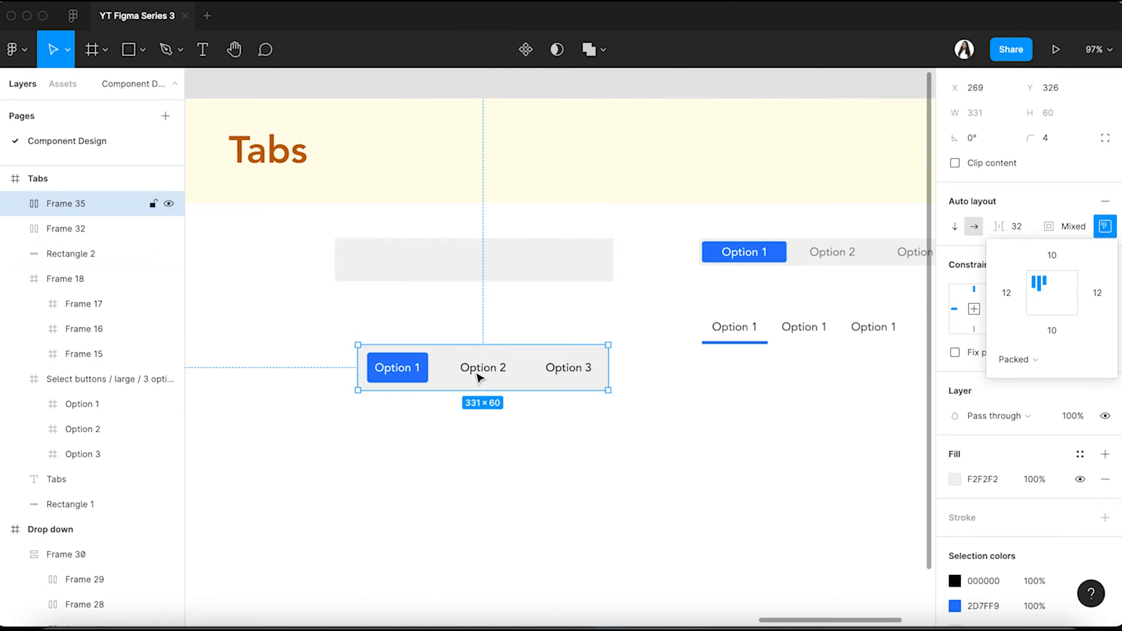
left_click_drag(475, 383, 450, 338)
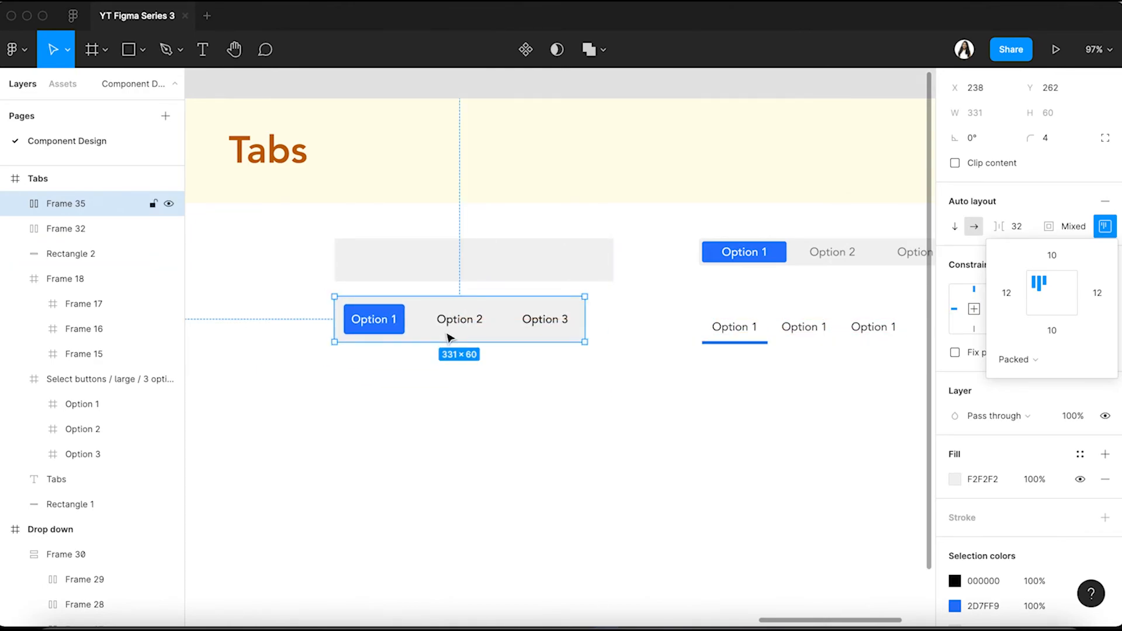
left_click(494, 415)
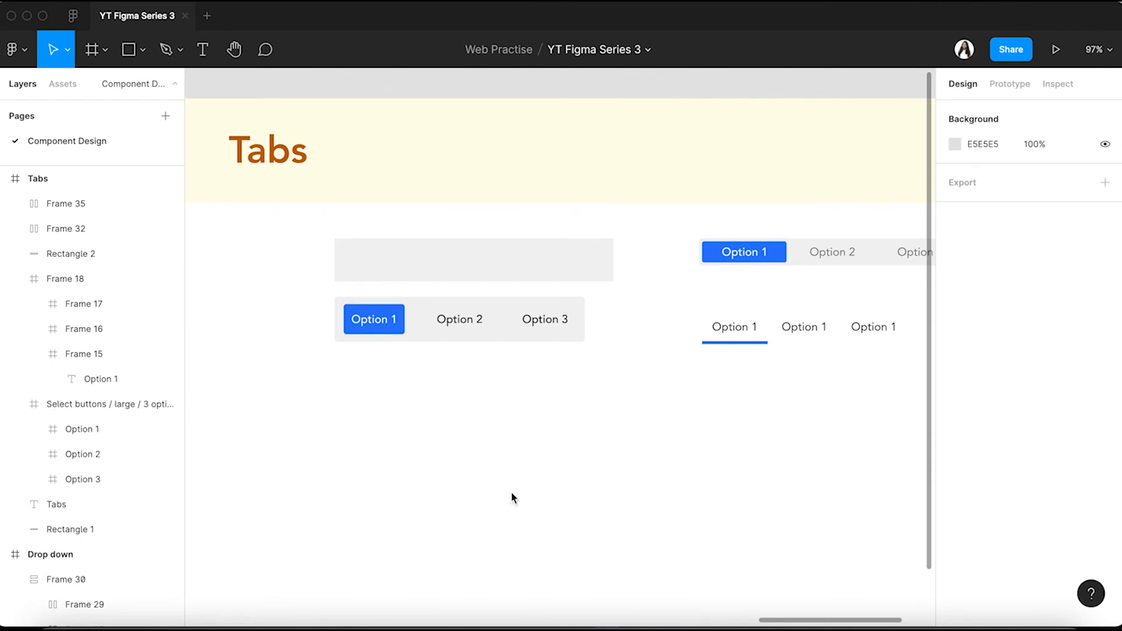
Add the text "Option 1" below the tab bar and shift it right to about X 332, Y 383.
key("t")
left_click(359, 396)
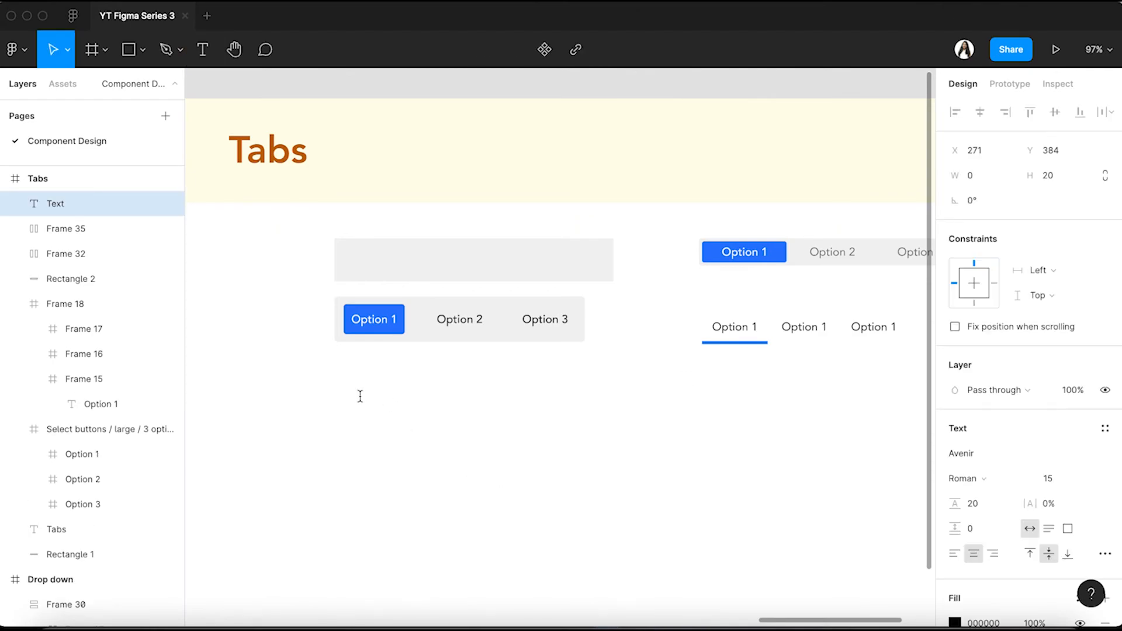
type("Option 1")
key("Escape")
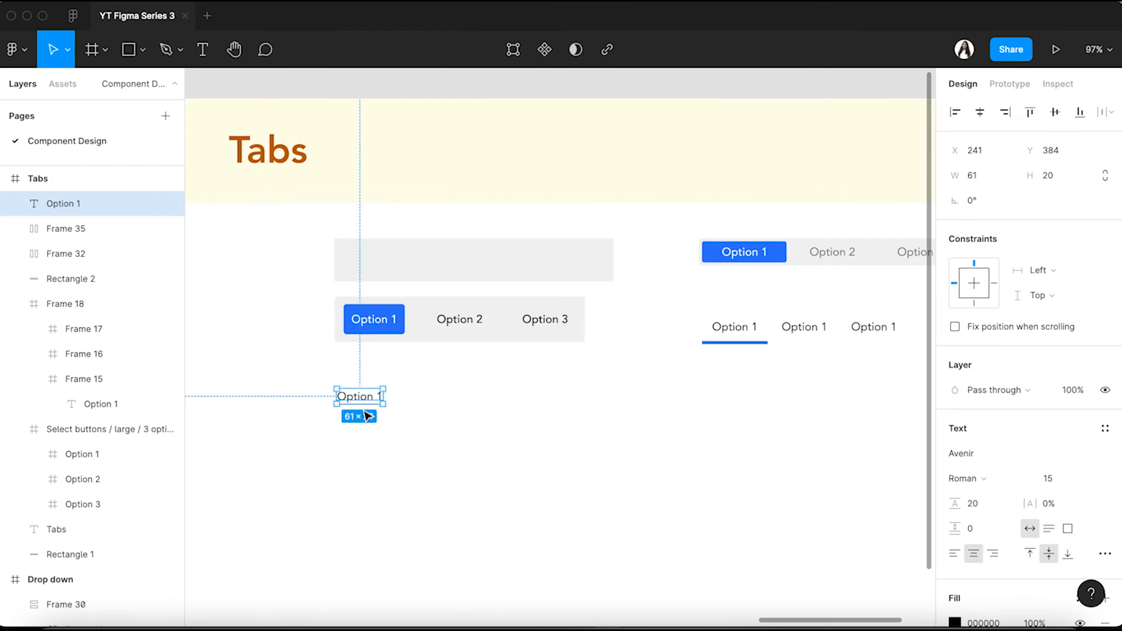
left_click_drag(416, 398, 427, 397)
double_click(427, 397)
key("Escape")
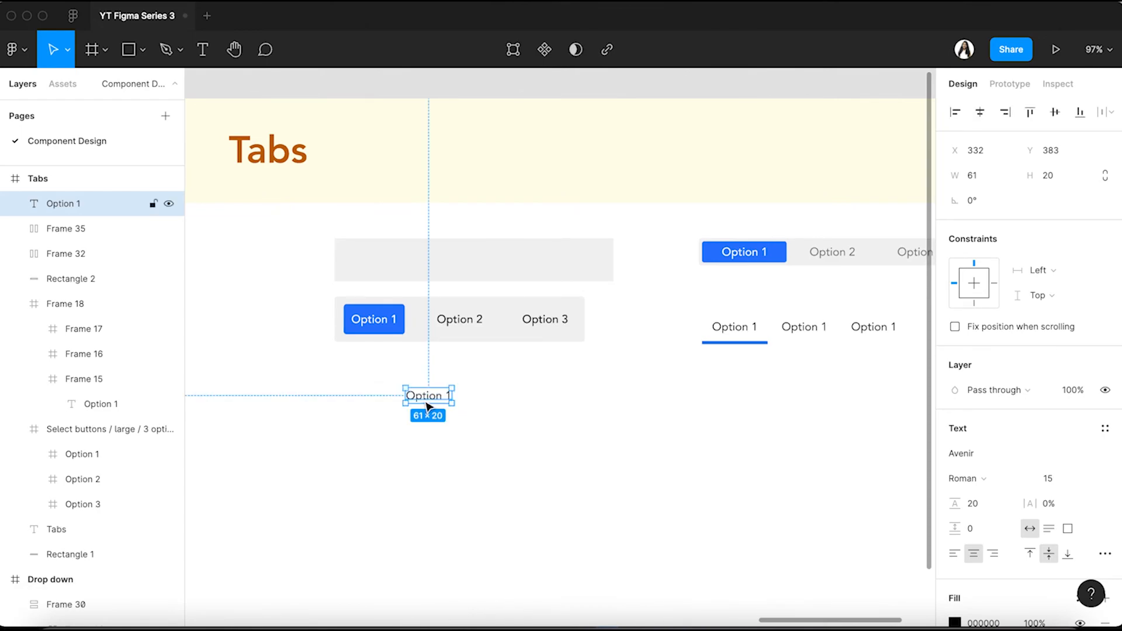
Duplicate the Option 1 text to its right and change the copy to "Option 2".
left_click_drag(420, 396, 489, 396)
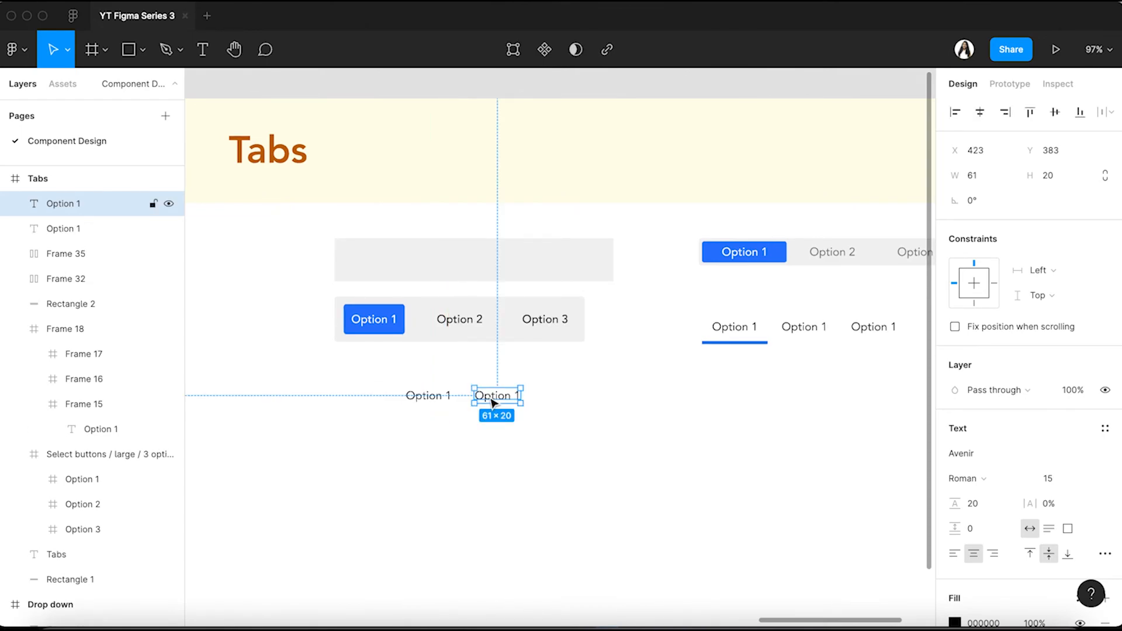
double_click(489, 397)
key("Right")
key("BackSpace")
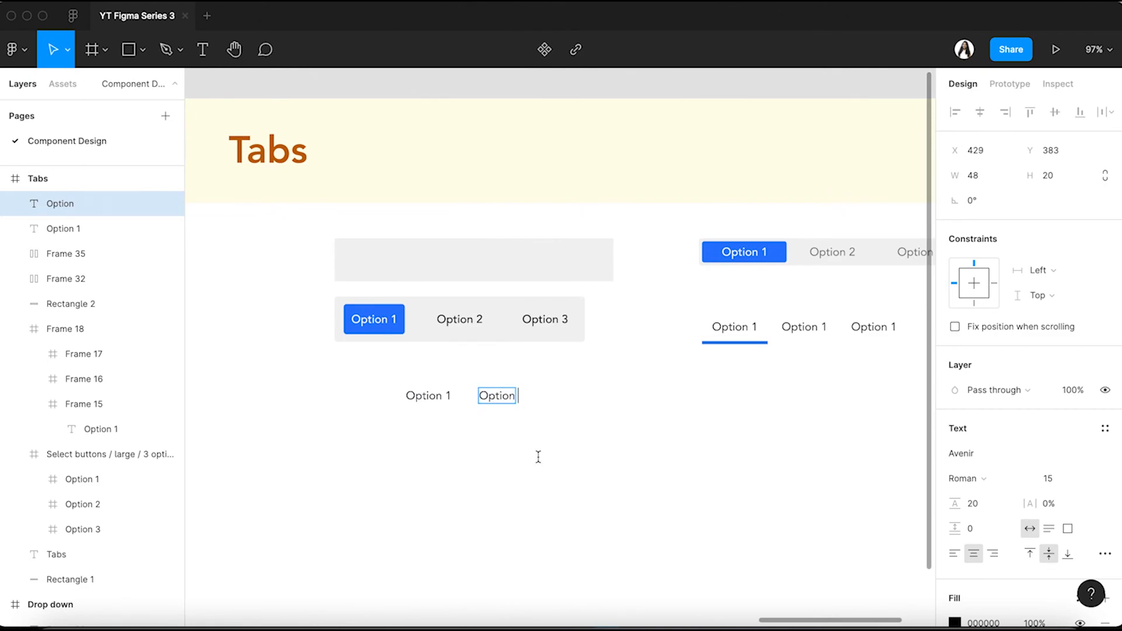
type("2")
key("Escape")
Duplicate the Option 2 text to its right and change the copy to "Option 3".
left_click_drag(492, 396, 573, 396)
double_click(571, 396)
key("Right")
key("BackSpace")
type("3")
key("Escape")
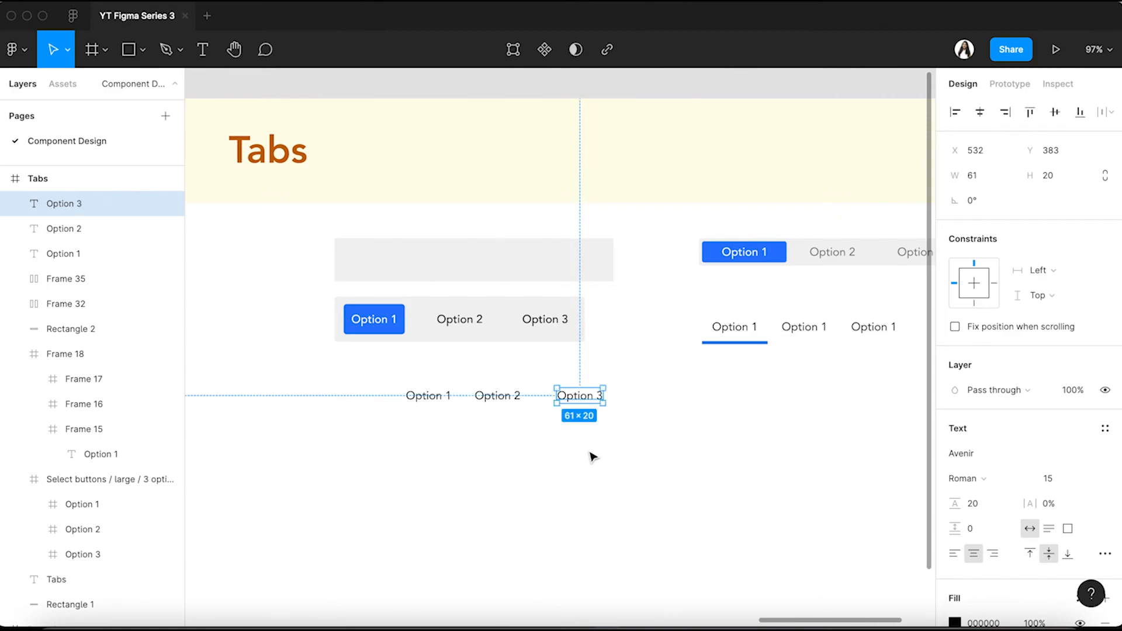
Wrap the new Option 1 text in an auto layout frame and give it a white FFFFFF fill.
left_click(428, 397)
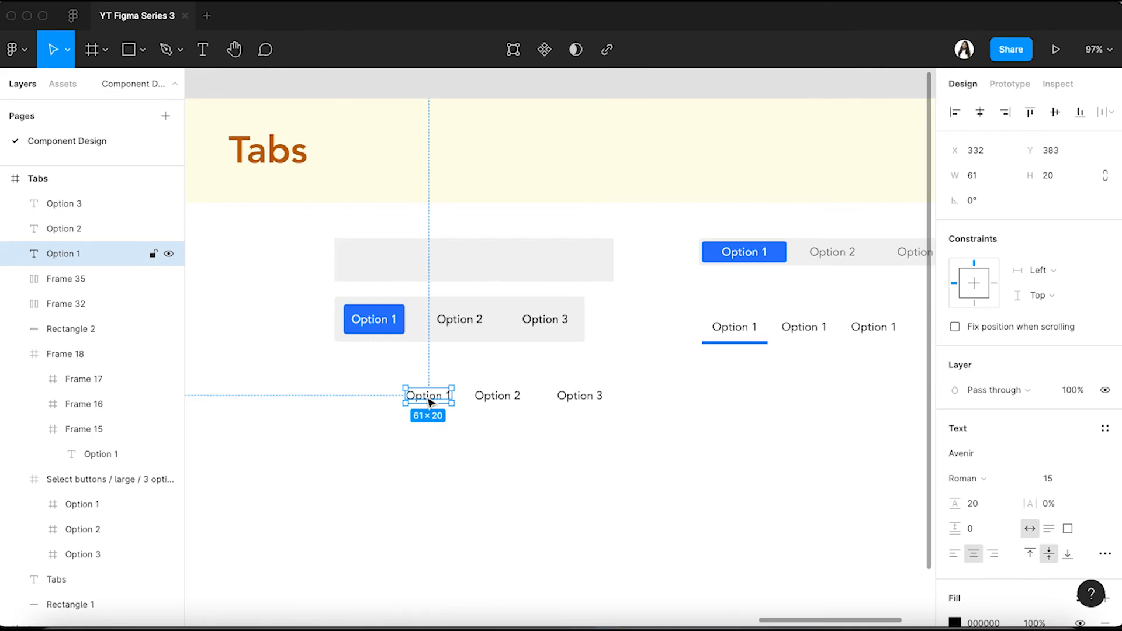
key("shift+a")
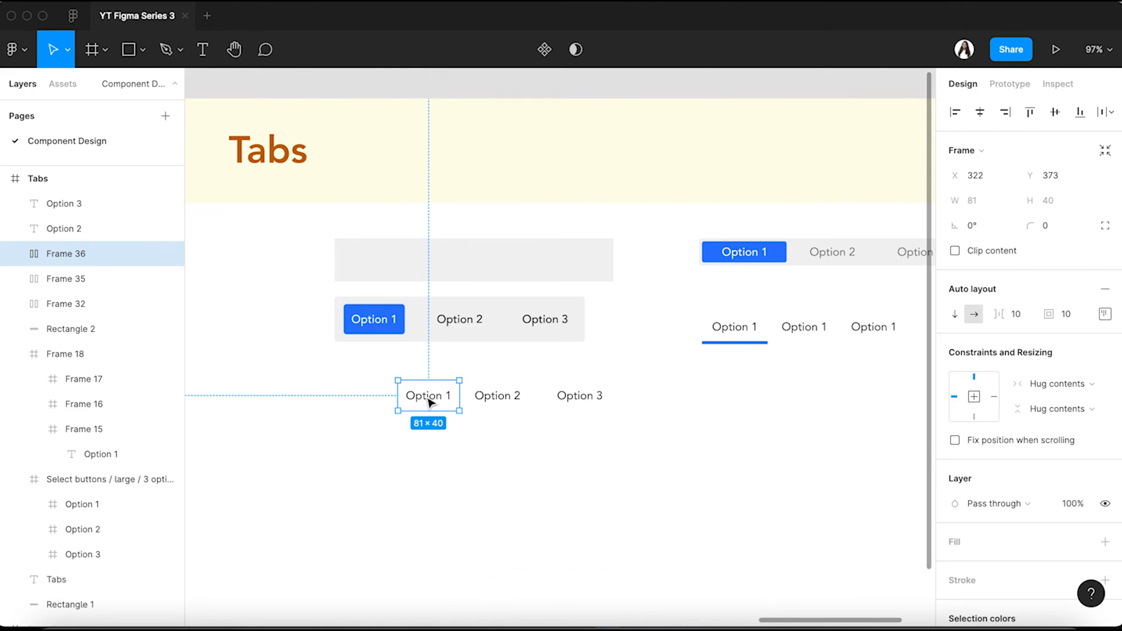
left_click(1104, 542)
Add a drop shadow to the new Option 1 frame with a Y offset of 5 and a blur of 0.
scroll(1016, 481, "down", 2)
scroll(1015, 481, "down", 4)
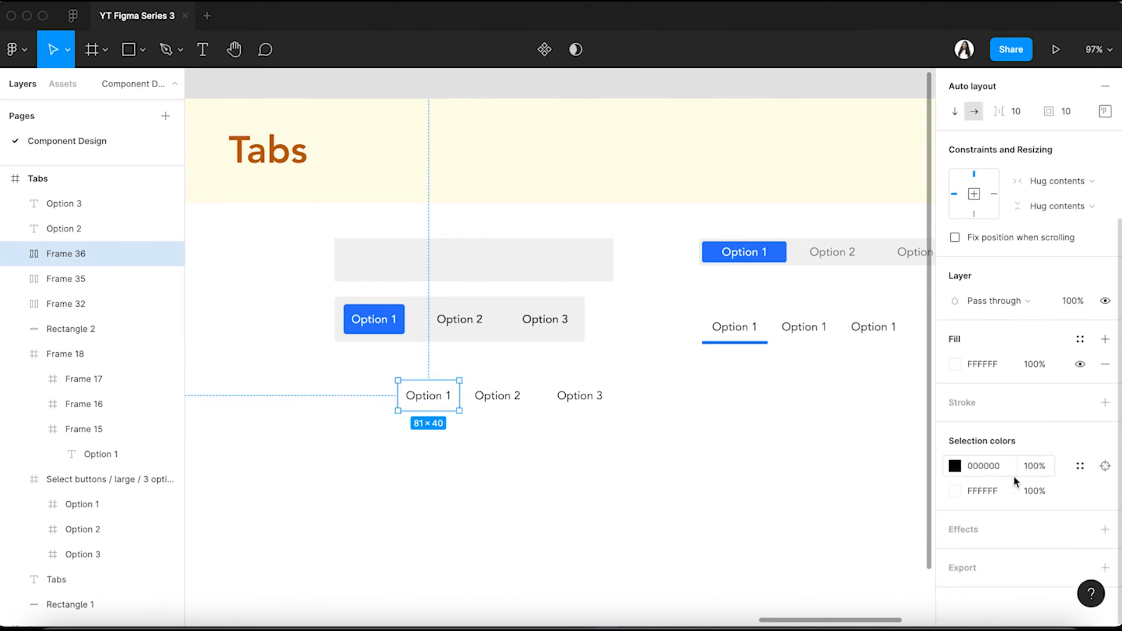
left_click(1105, 530)
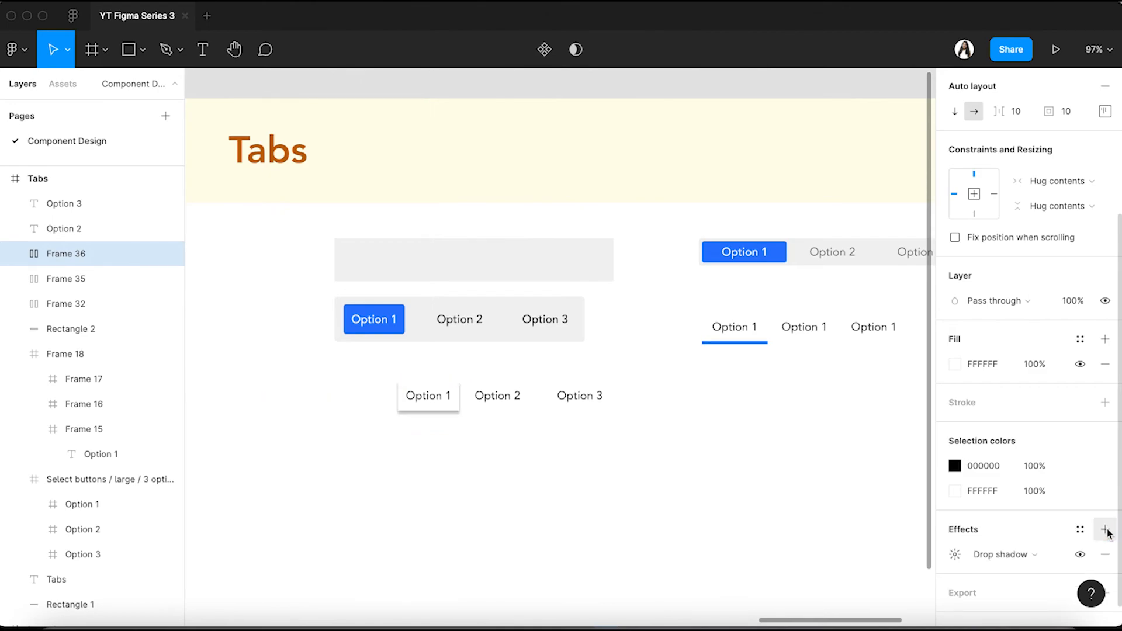
left_click(954, 554)
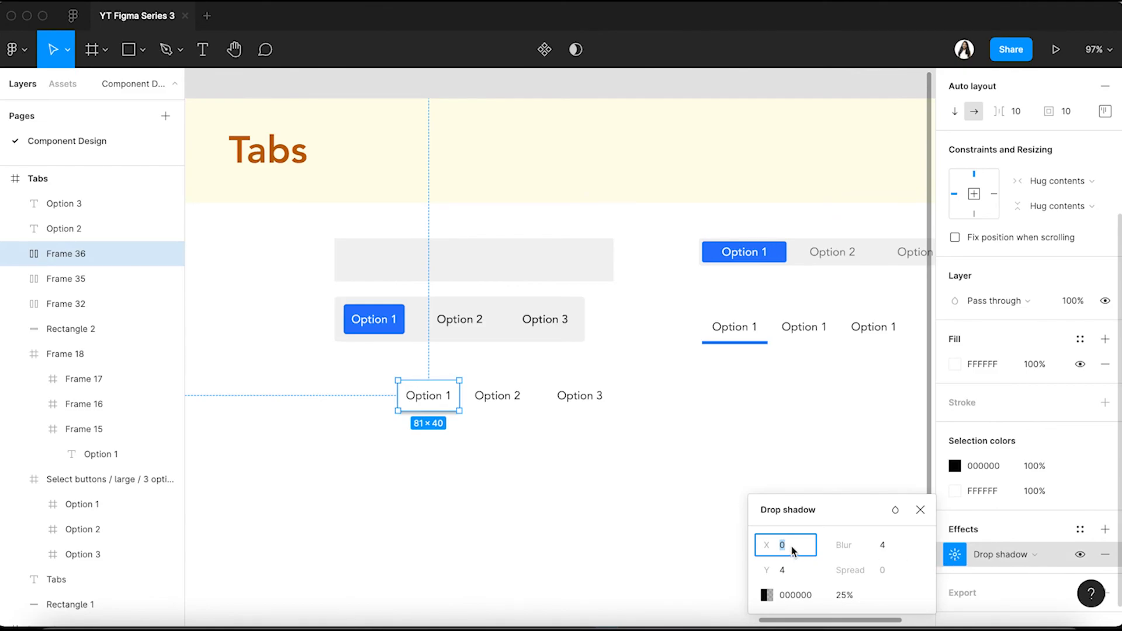
left_click(790, 576)
key("Up")
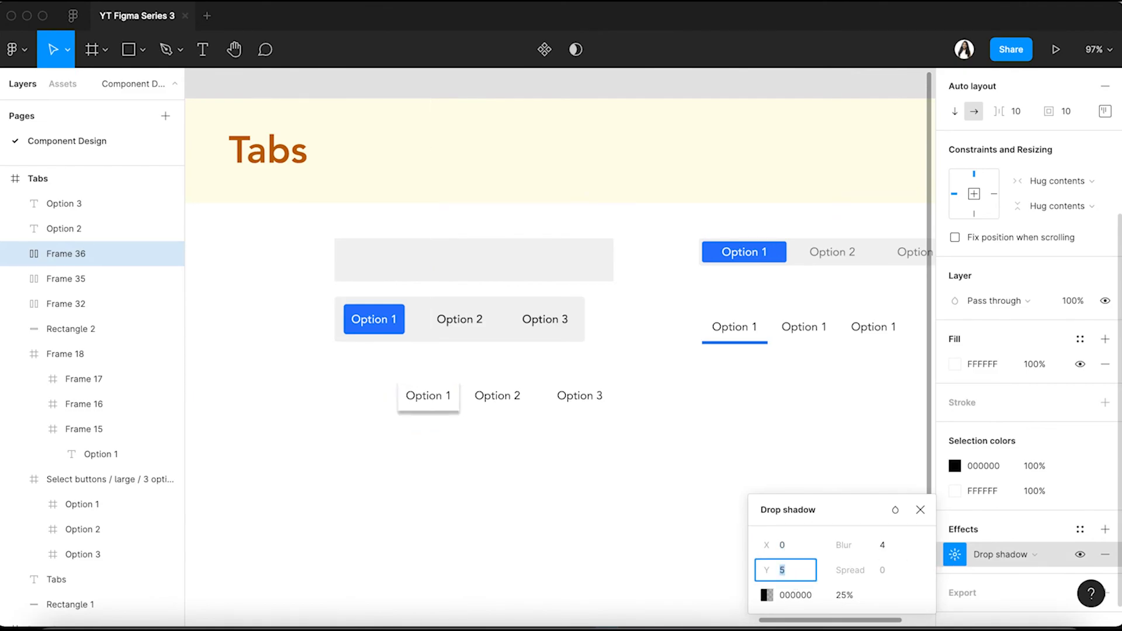
key("Up")
key("Down")
left_click(901, 551)
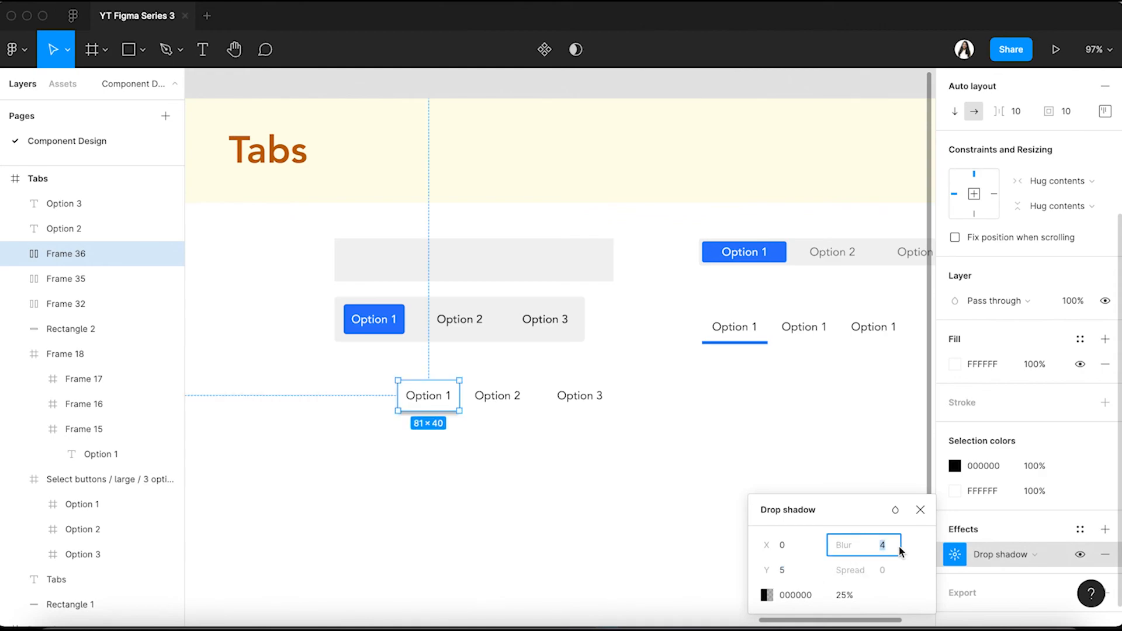
type("0")
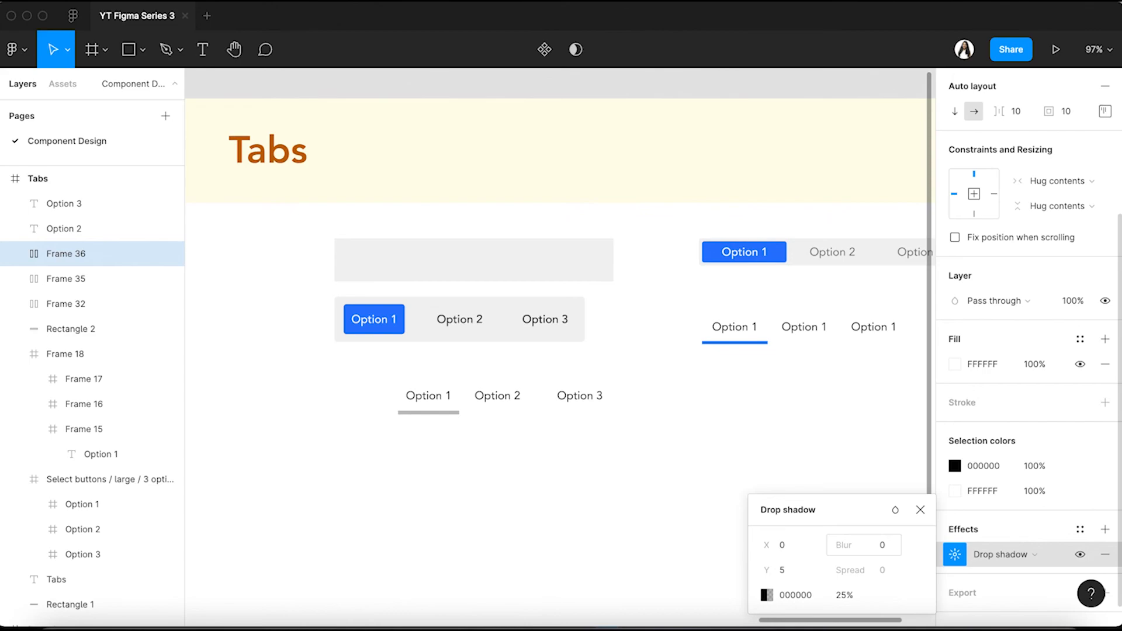
Colour the Option 1 frame's drop shadow with the document's blue 2F80ED at 100% opacity.
left_click(765, 595)
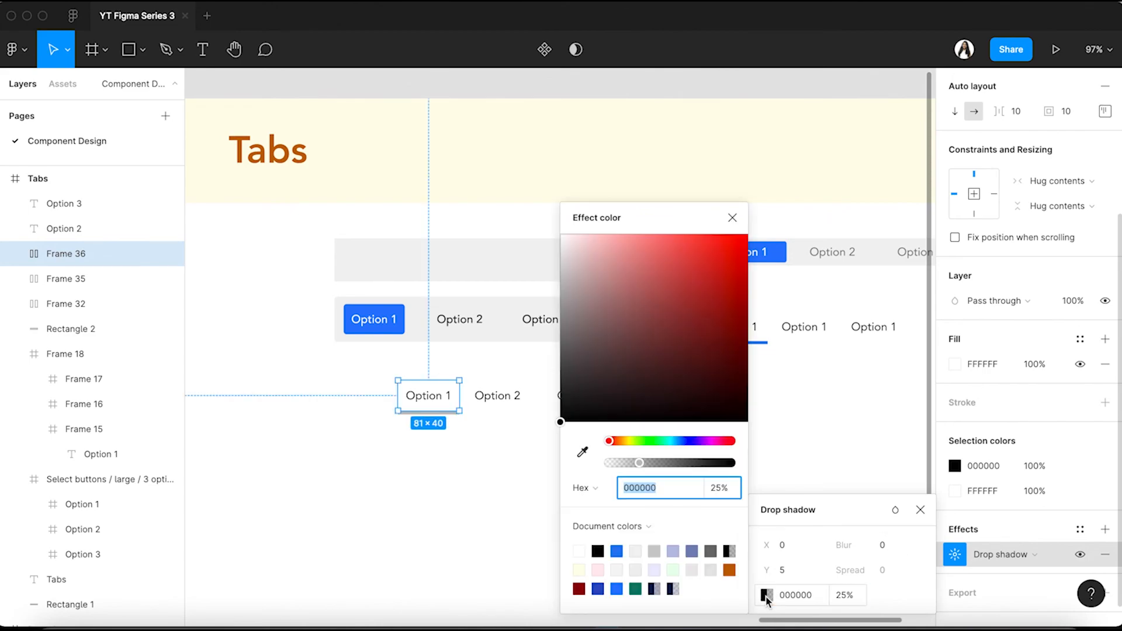
left_click(617, 551)
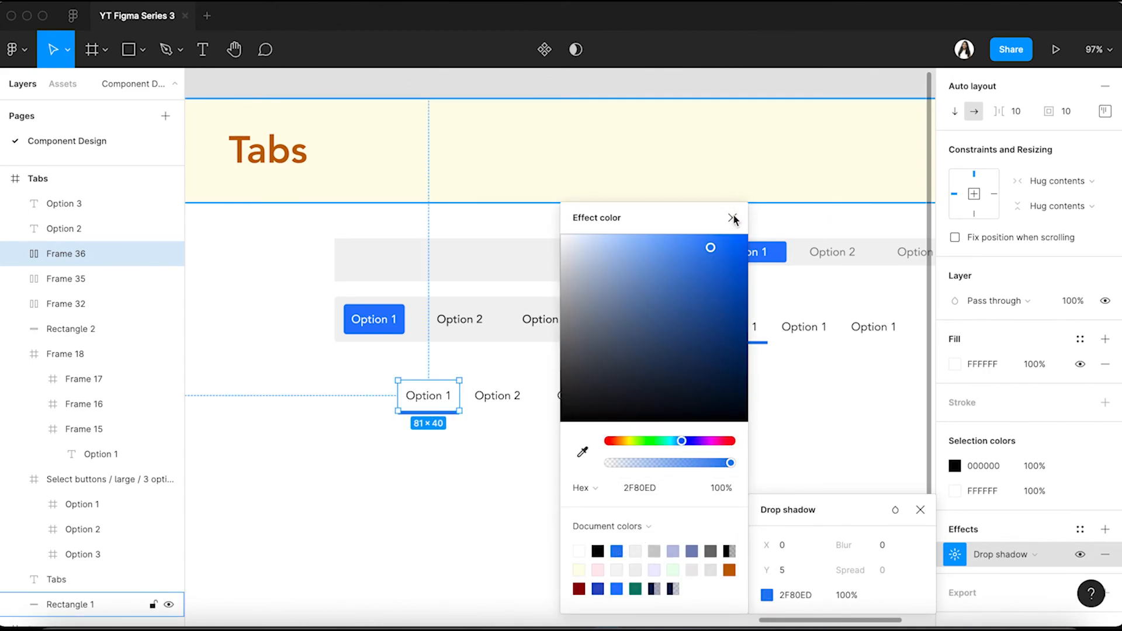
left_click(505, 466)
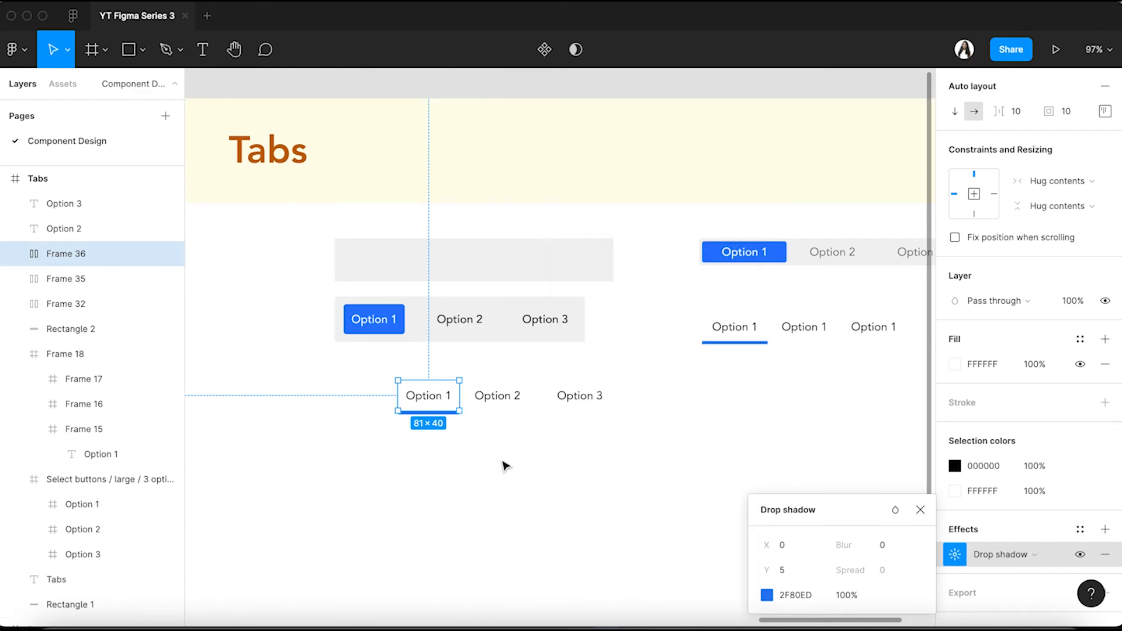
Wrap the new Option 2 text in its own auto layout frame.
left_click(506, 466)
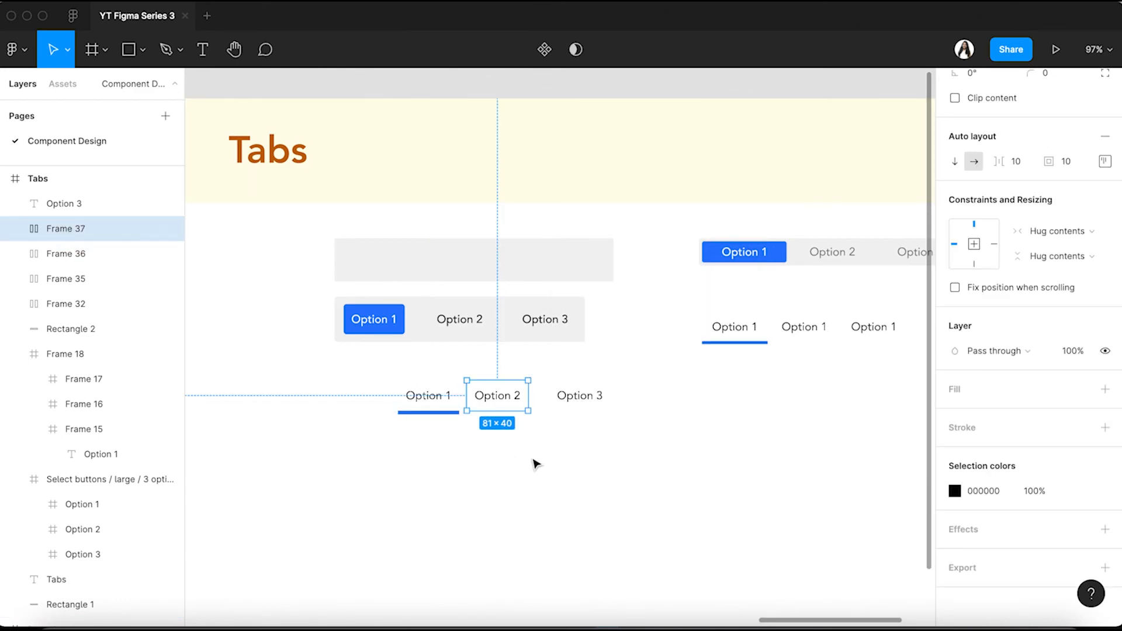
left_click(534, 460)
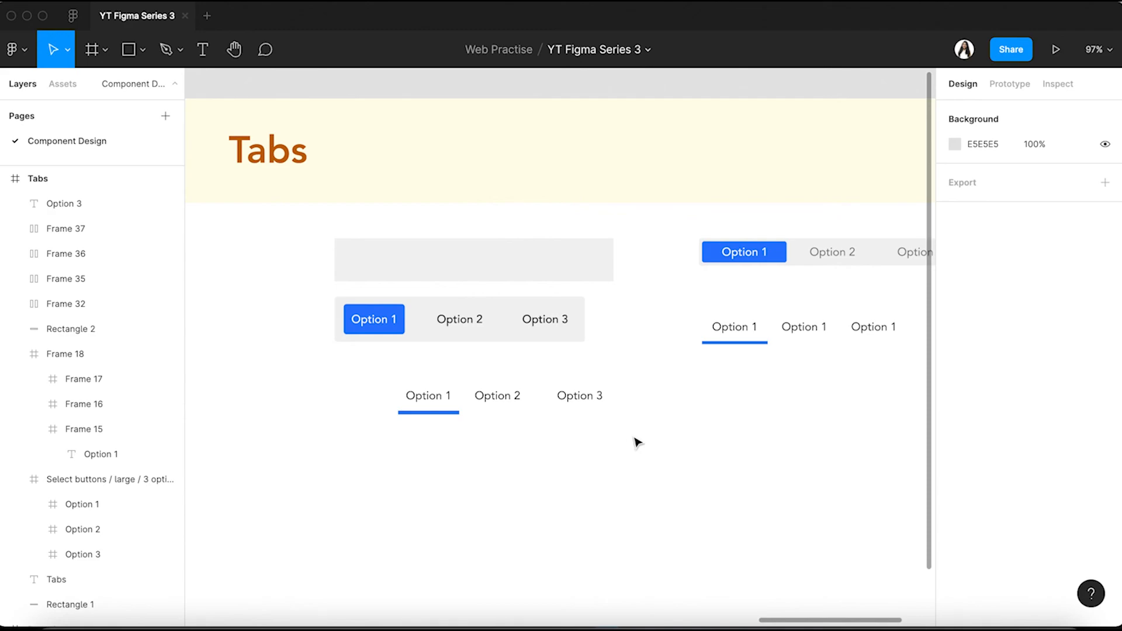
Combine the new Option 1, Option 2 and Option 3 items in one horizontal auto layout frame and centre-align its contents.
left_click_drag(633, 437, 409, 371)
left_click(442, 461)
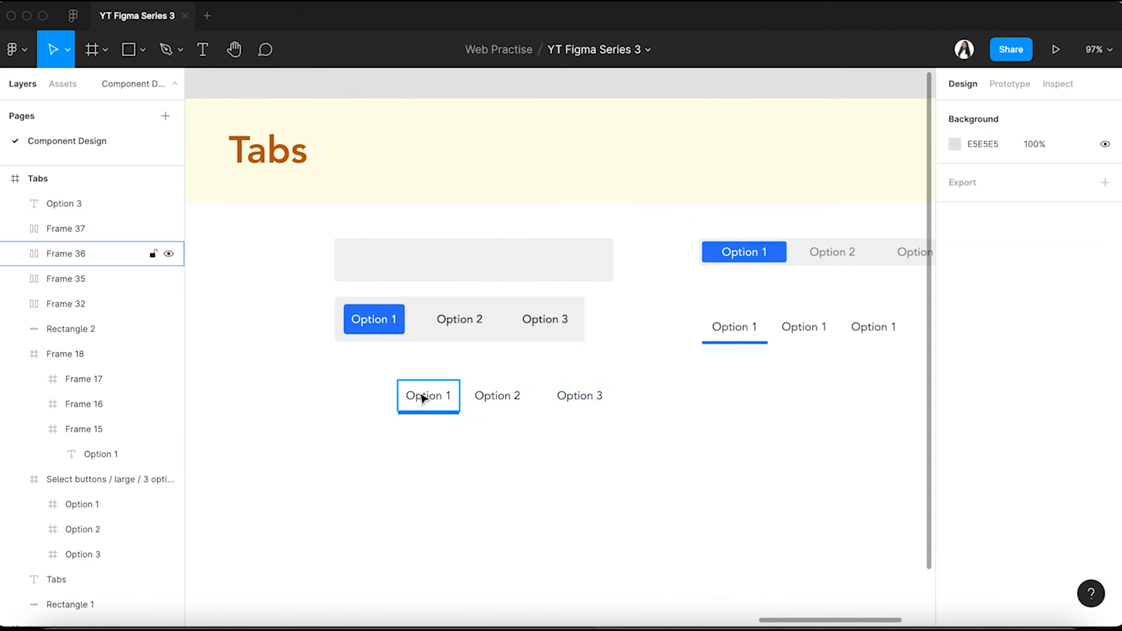
left_click(424, 398)
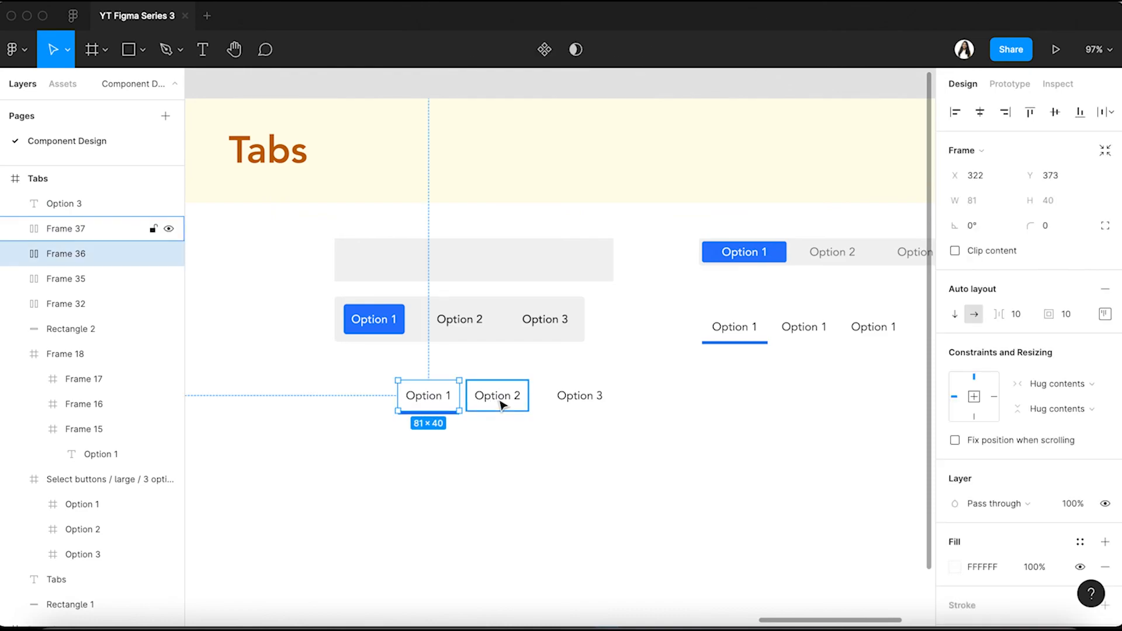
left_click(575, 401, "shift")
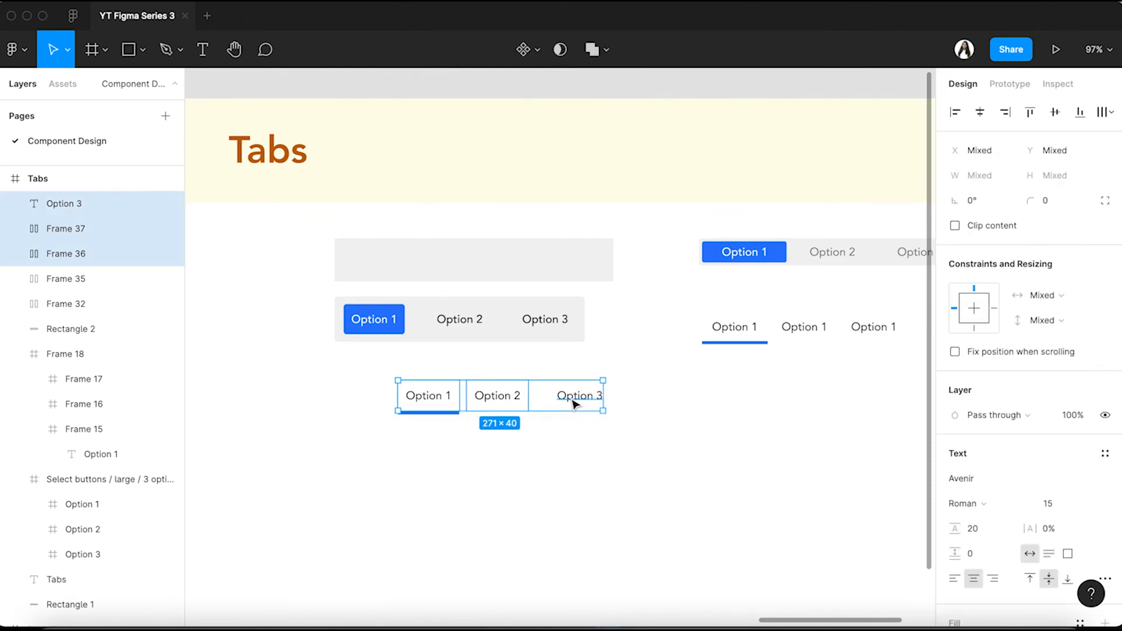
key("shift+a")
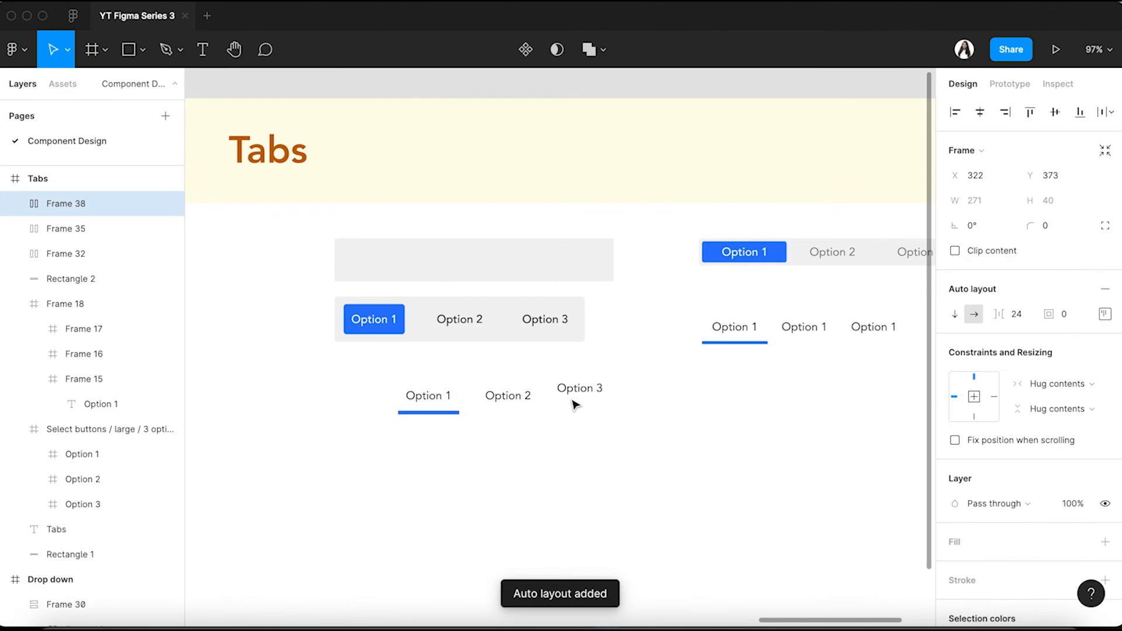
left_click(1104, 314)
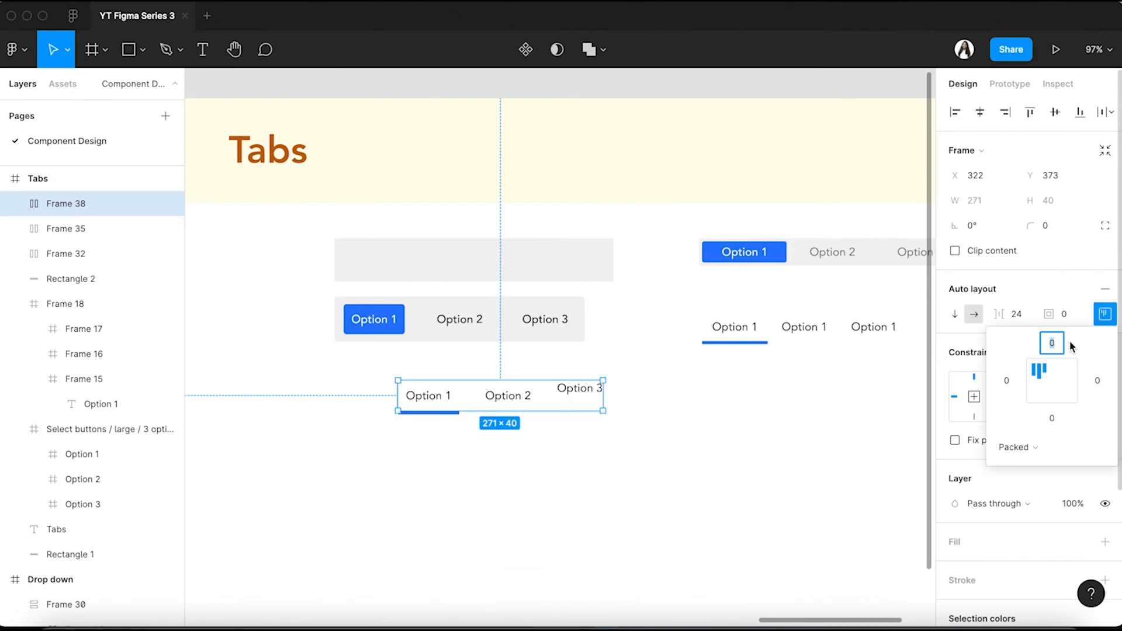
left_click(1054, 385)
Wrap the Option 3 text in its own auto layout frame and move the whole underlined tab row to about X 243, Y 363.
double_click(585, 401)
key("shift+a")
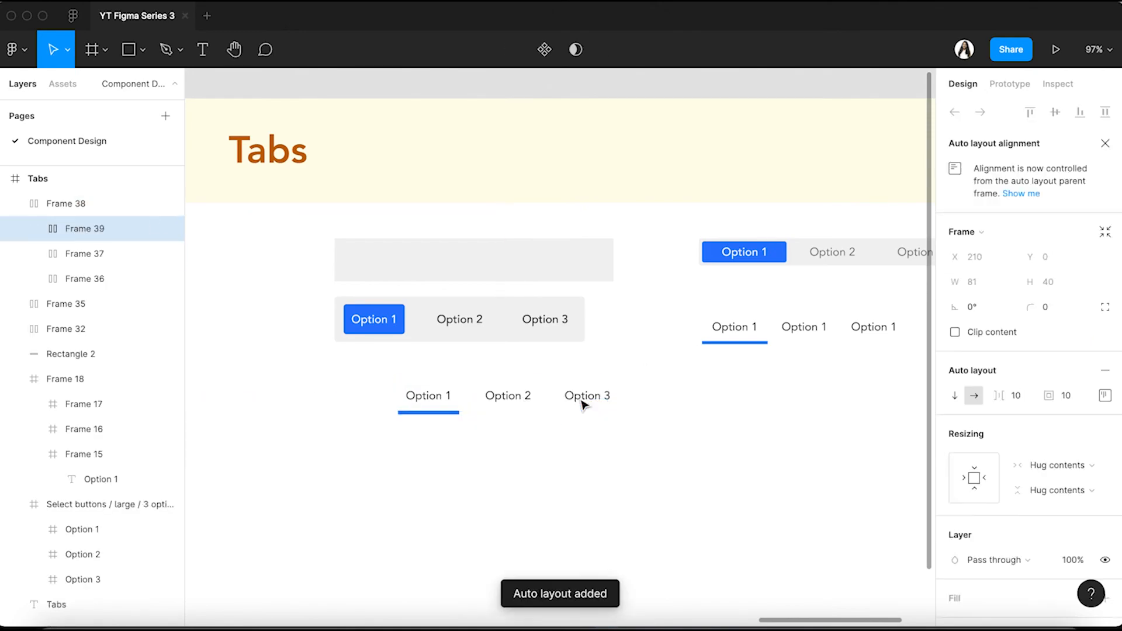
left_click(547, 452)
left_click_drag(506, 407, 442, 399)
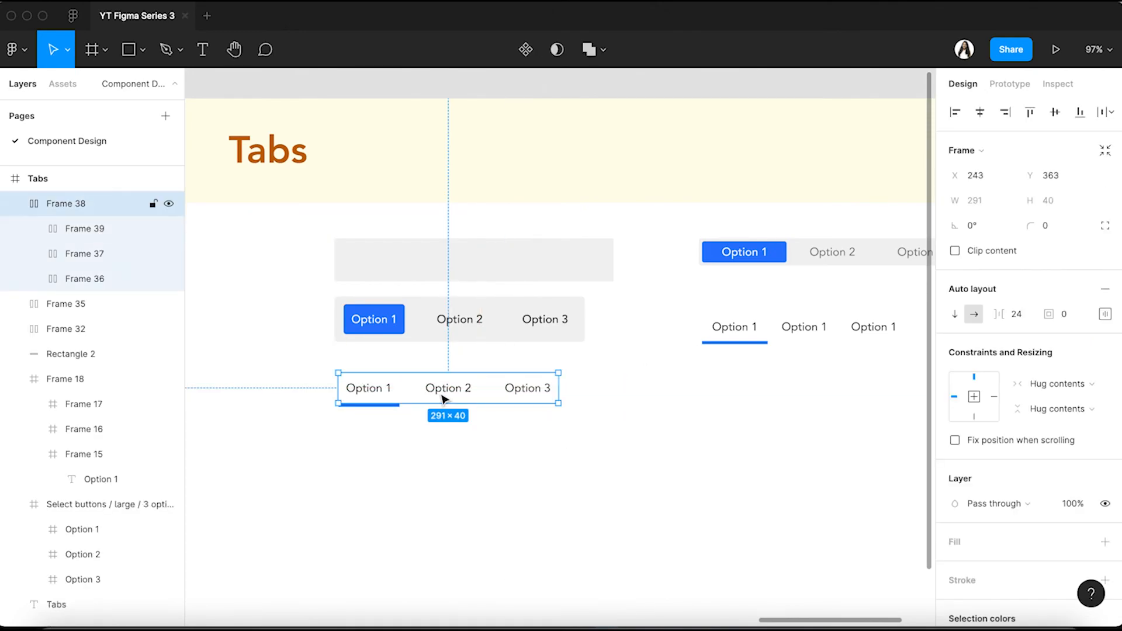
left_click(461, 474)
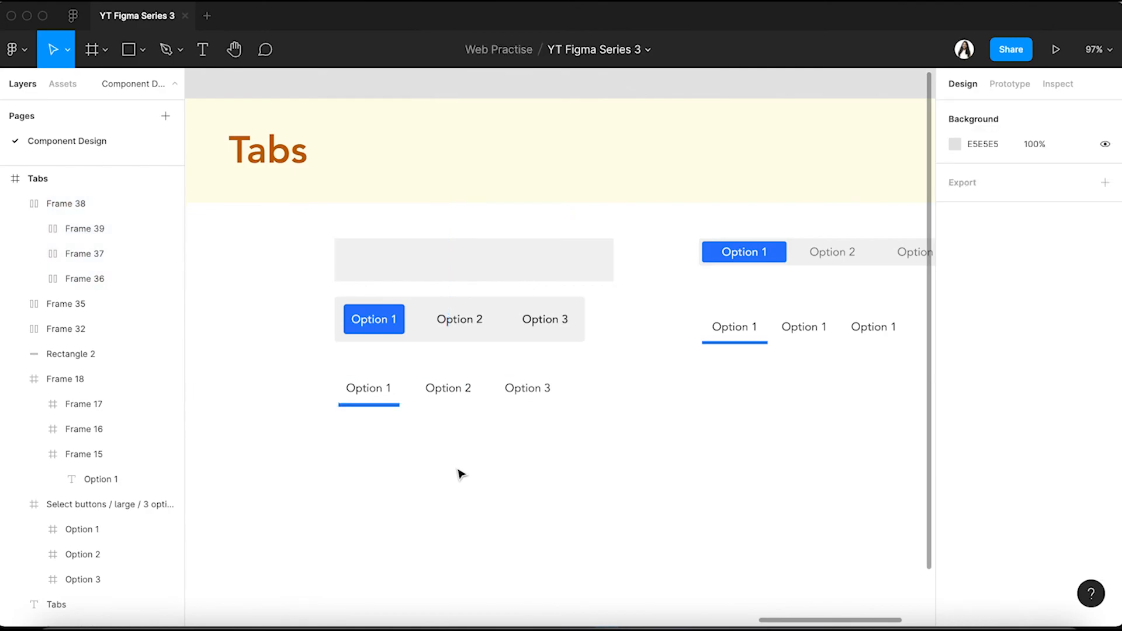
Review the components built in the Tabs, Drop down, Text Field and Buttons frames.
scroll(461, 474, "down", 5)
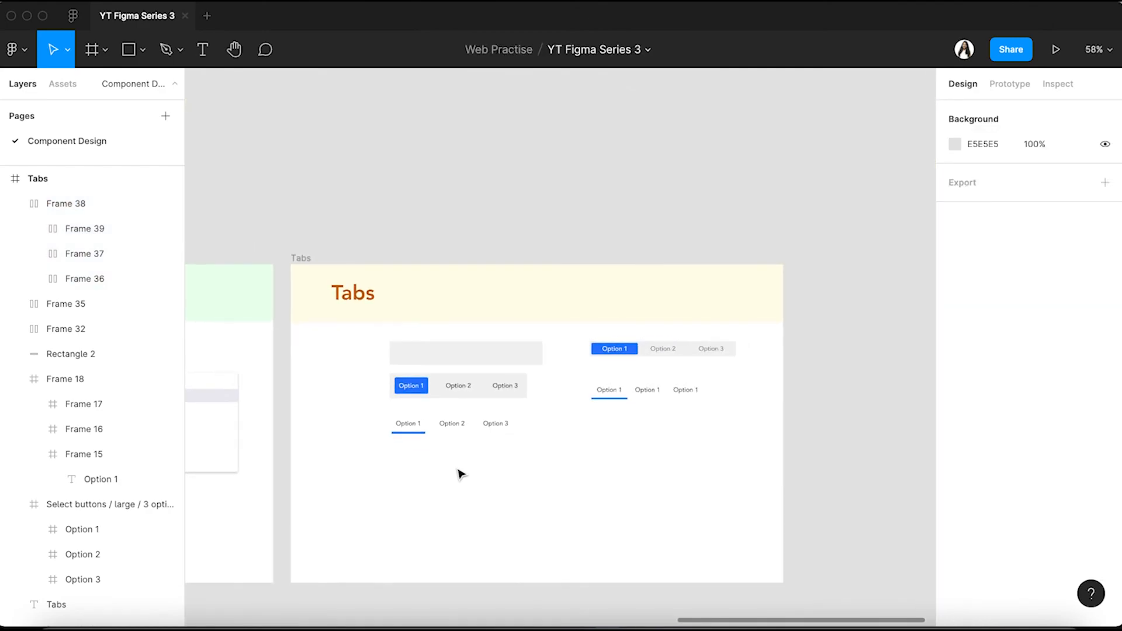
scroll(461, 474, "left", 5)
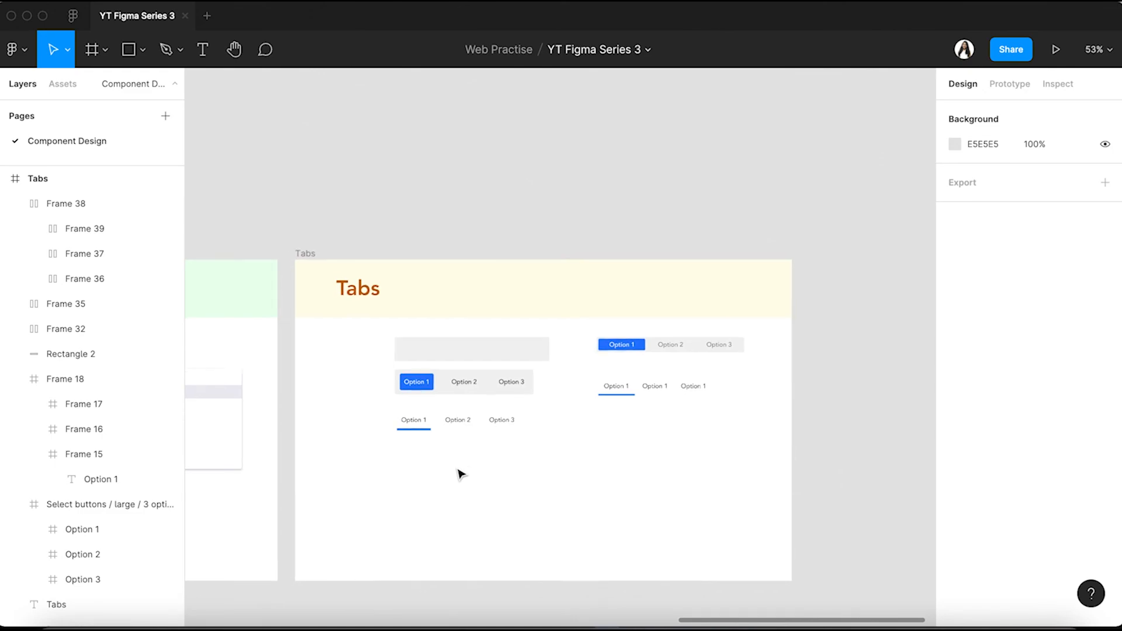
scroll(461, 474, "left", 10)
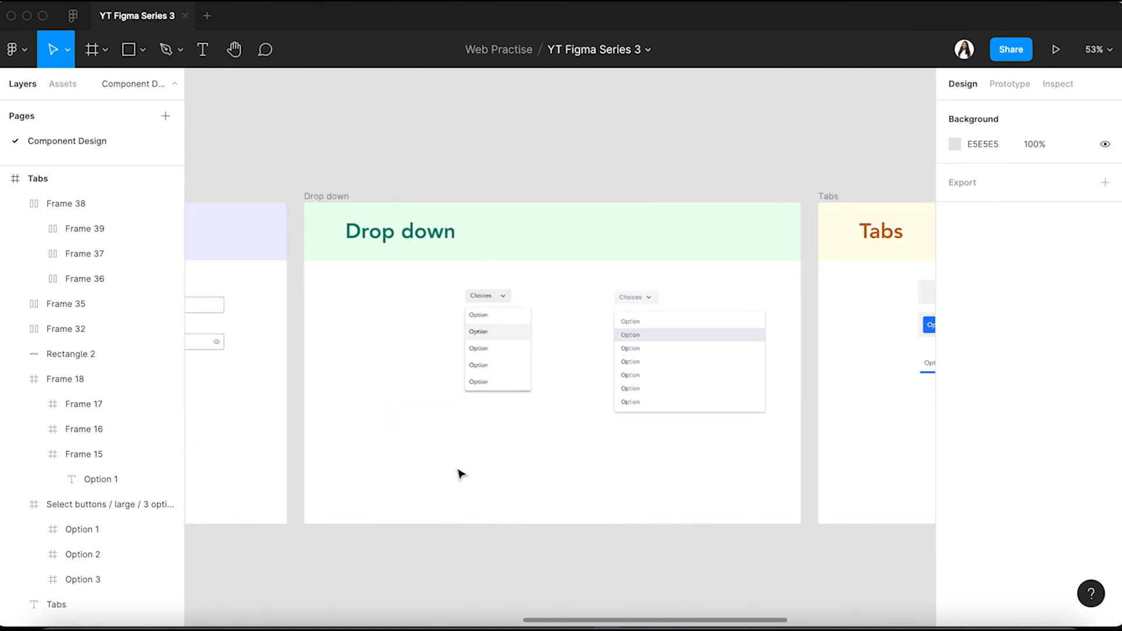
scroll(461, 474, "left", 8)
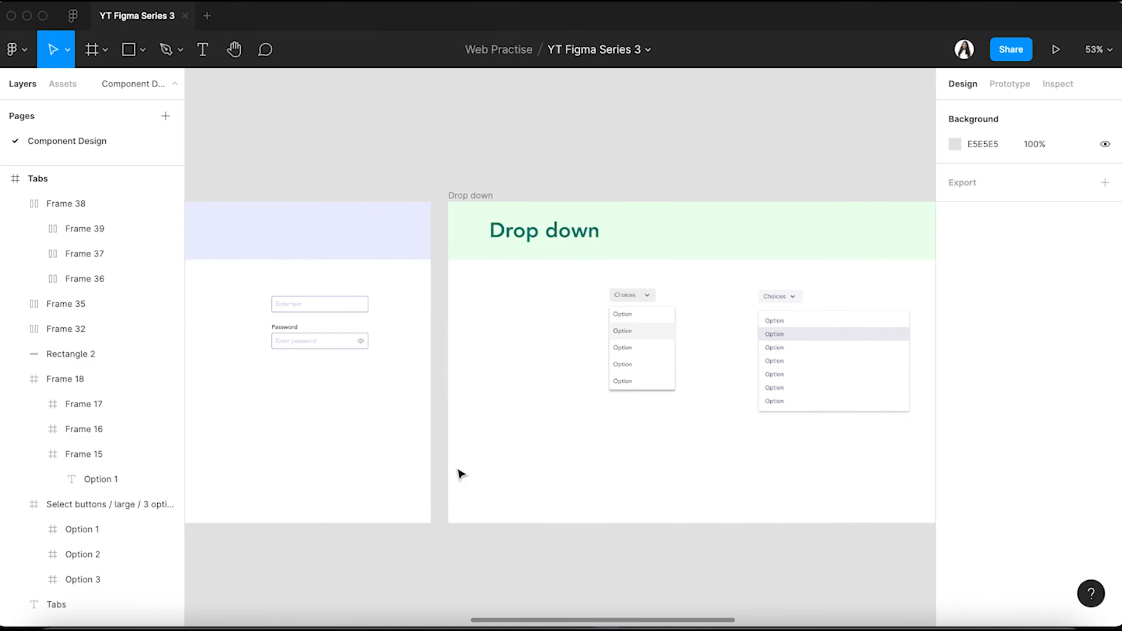
scroll(461, 474, "left", 10)
scroll(461, 474, "left", 10)
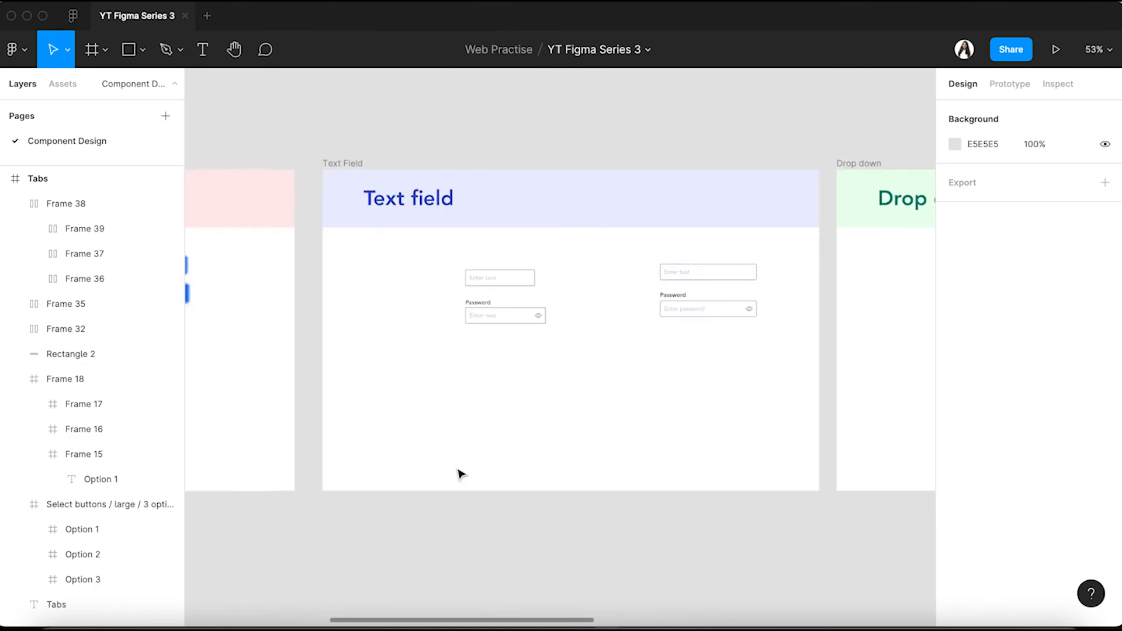
scroll(461, 474, "left", 10)
scroll(461, 473, "right", 1)
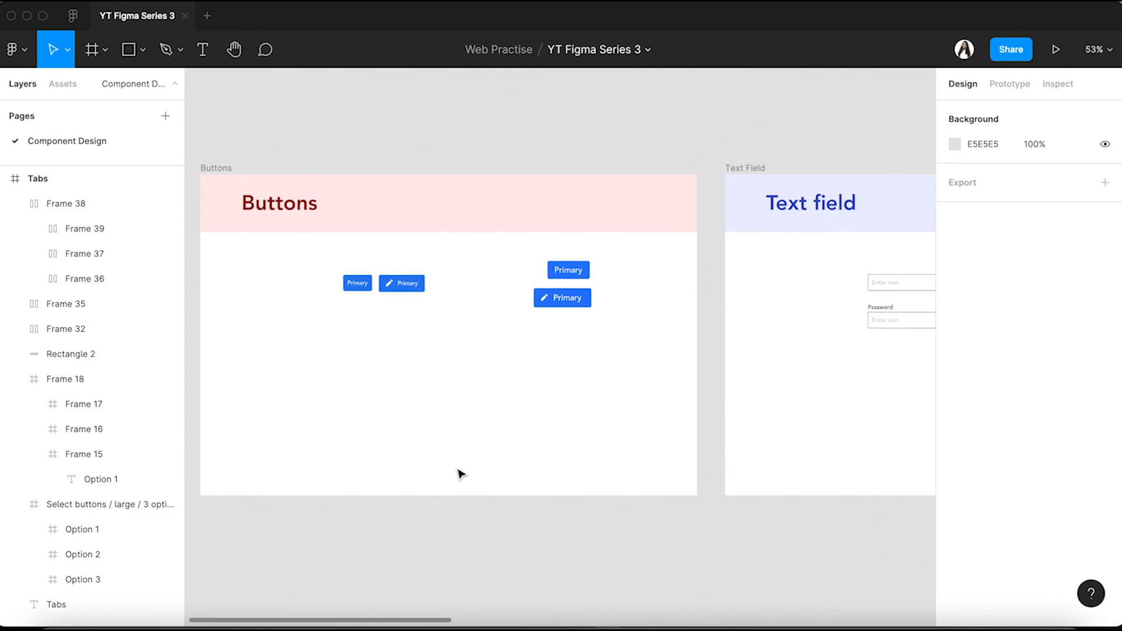